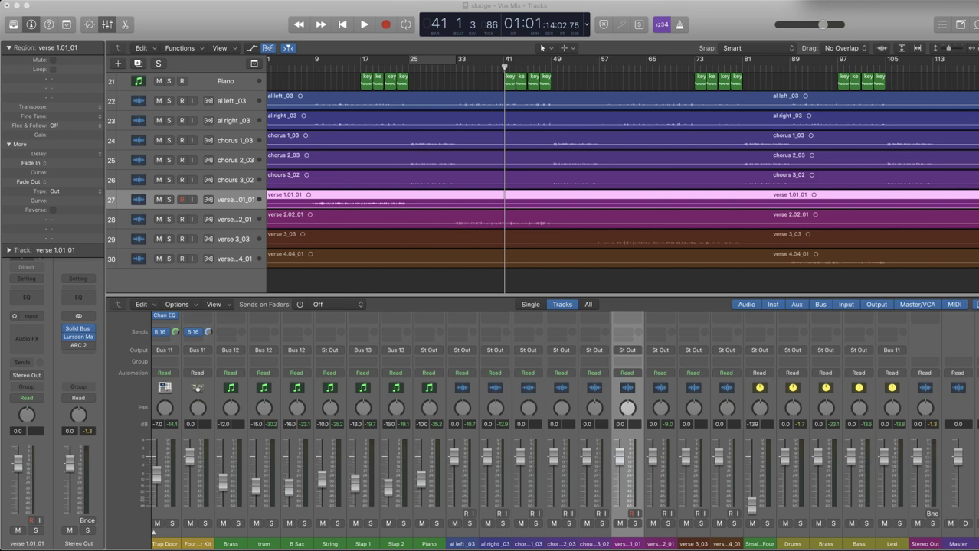
Hide the mixer and enlarge the track rows to show the waveforms of the chorus and verse vocal tracks.
scroll(639, 135, up, 15)
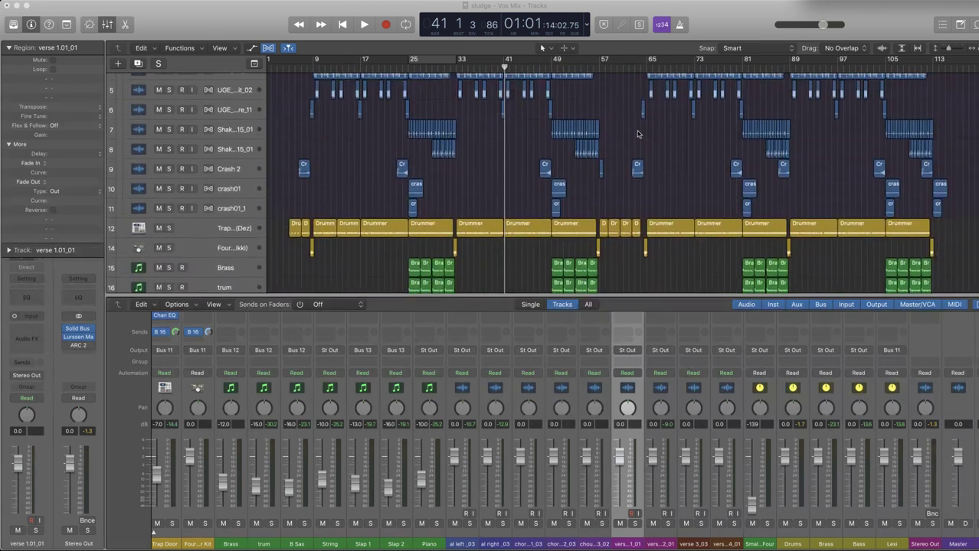
scroll(637, 134, up, 3)
scroll(638, 134, down, 20)
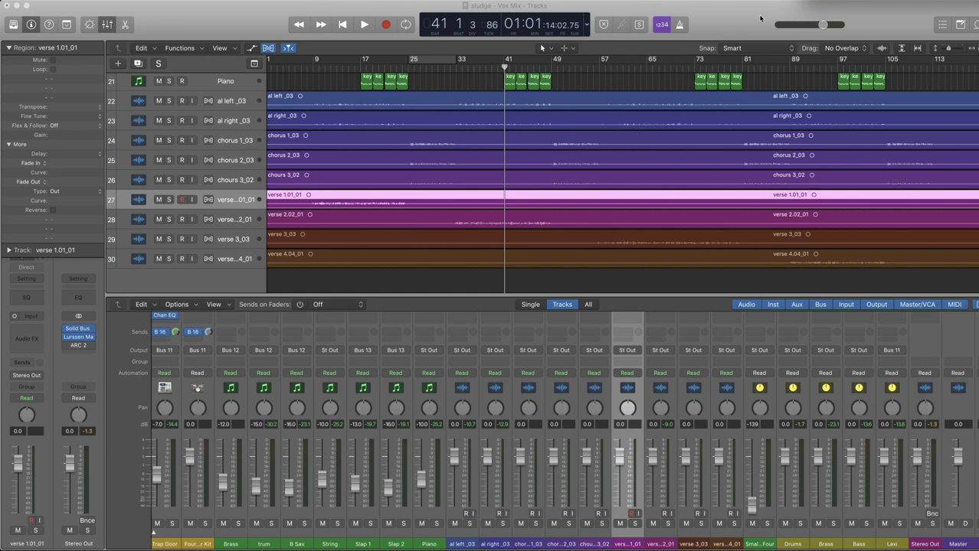
key(x)
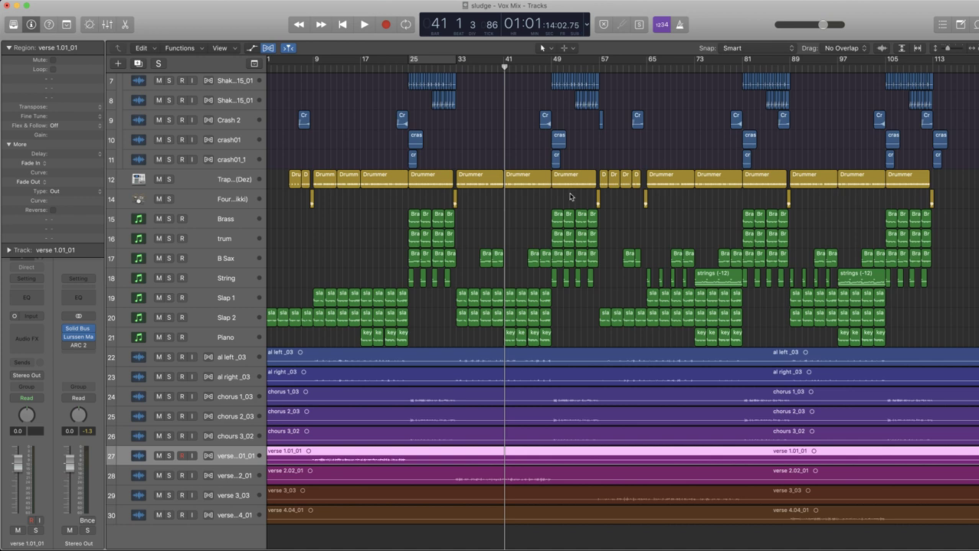
scroll(565, 301, down, 2)
scroll(485, 334, up, 1)
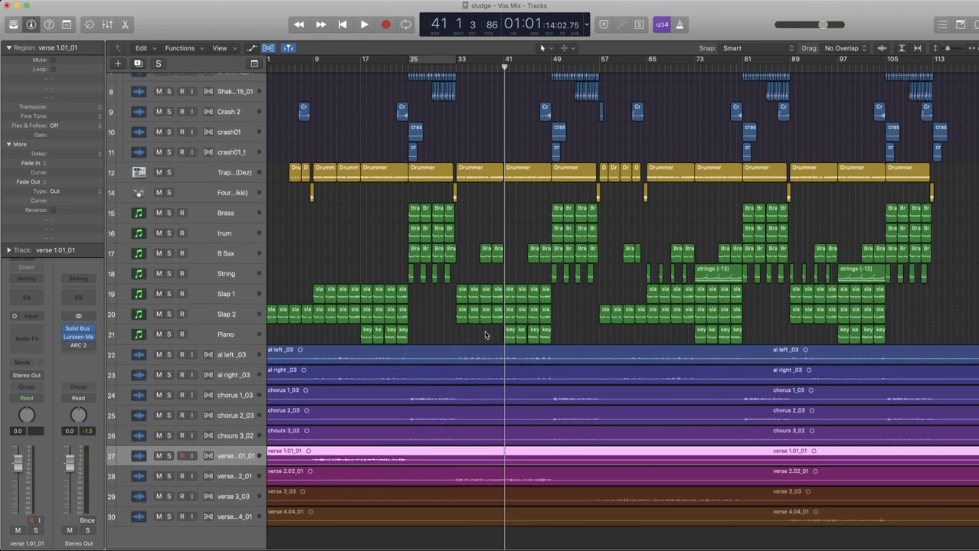
scroll(485, 334, up, 4)
scroll(486, 334, down, 3)
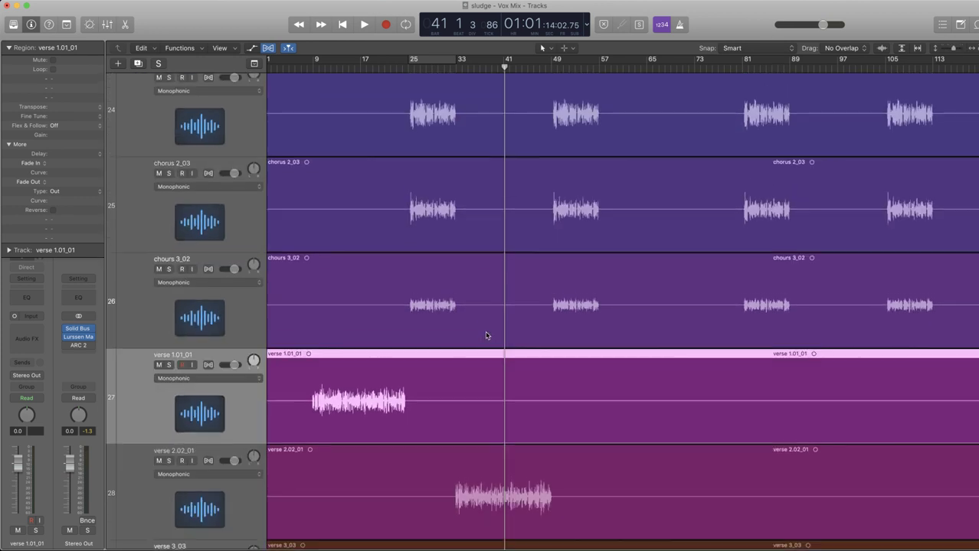
scroll(486, 334, up, 3)
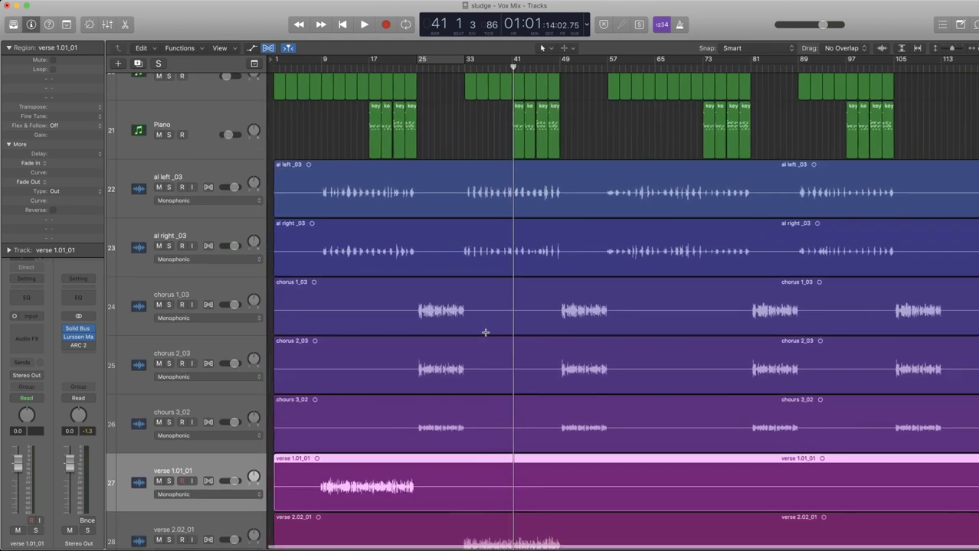
scroll(486, 332, down, 2)
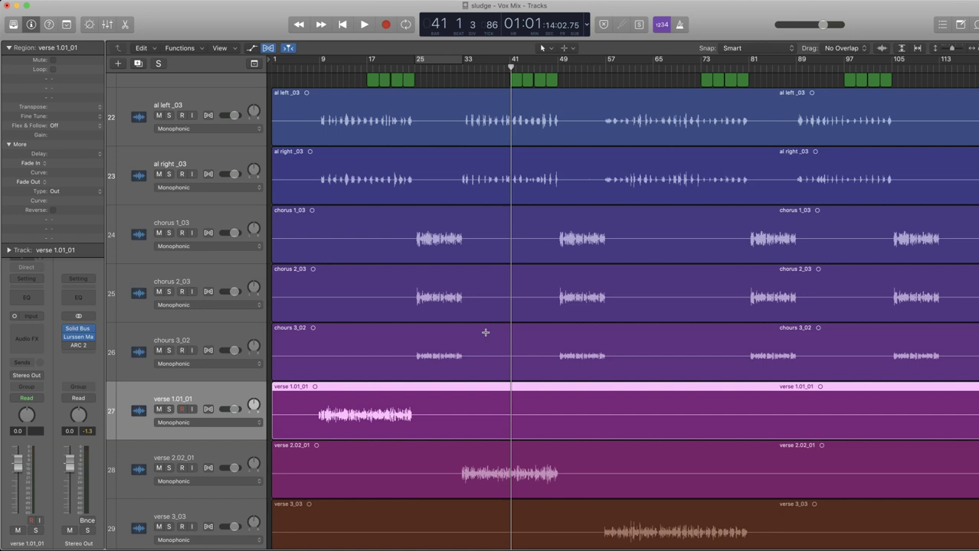
scroll(485, 332, down, 3)
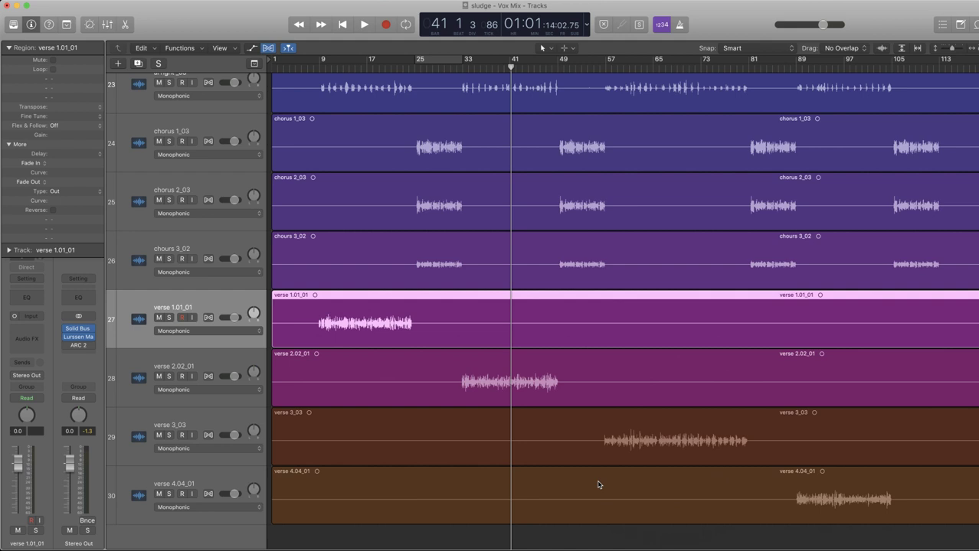
Rename track 27, the first verse vocal track, as "verses".
double_click(219, 306)
key(Right)
key(BackSpace)
key(BackSpace)
key(BackSpace)
key(BackSpace)
key(BackSpace)
key(BackSpace)
key(BackSpace)
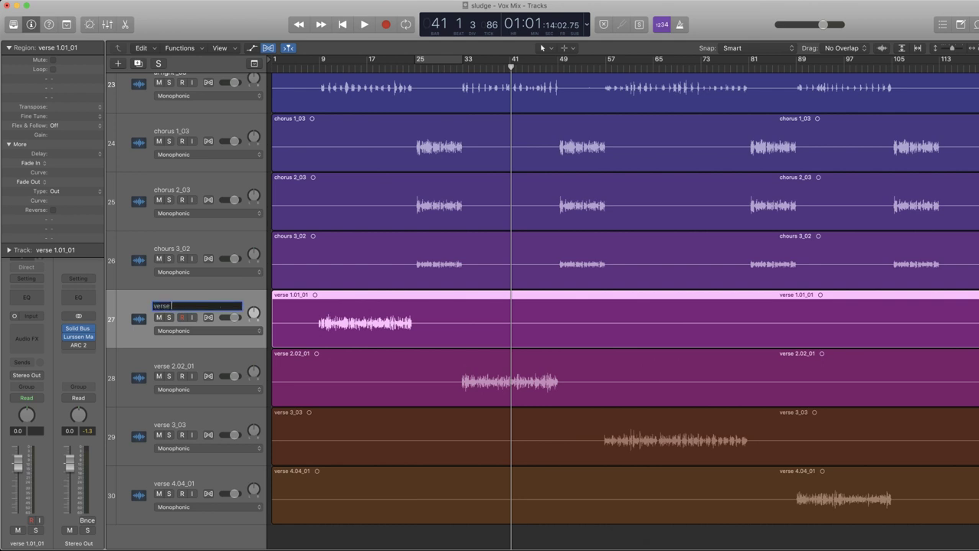
text(s)
key(Return)
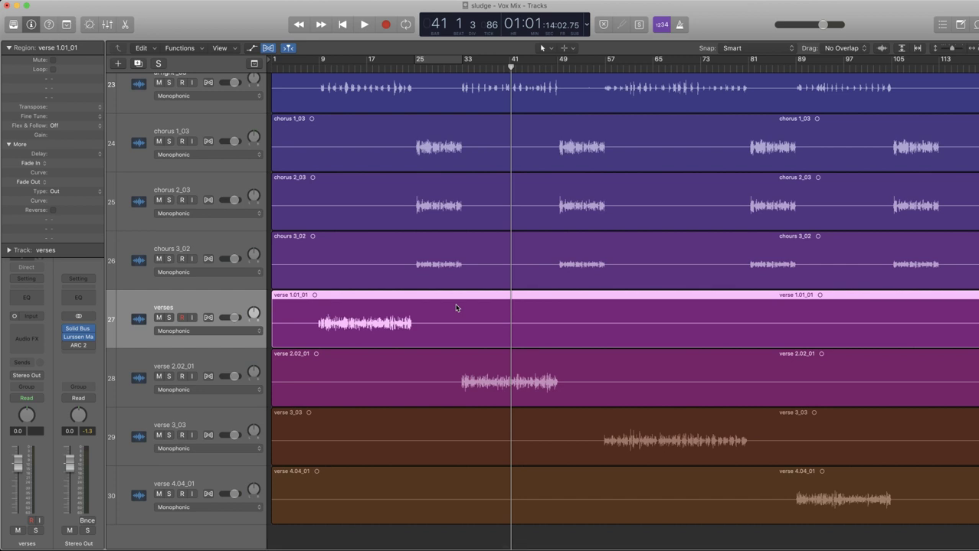
key(super+comma)
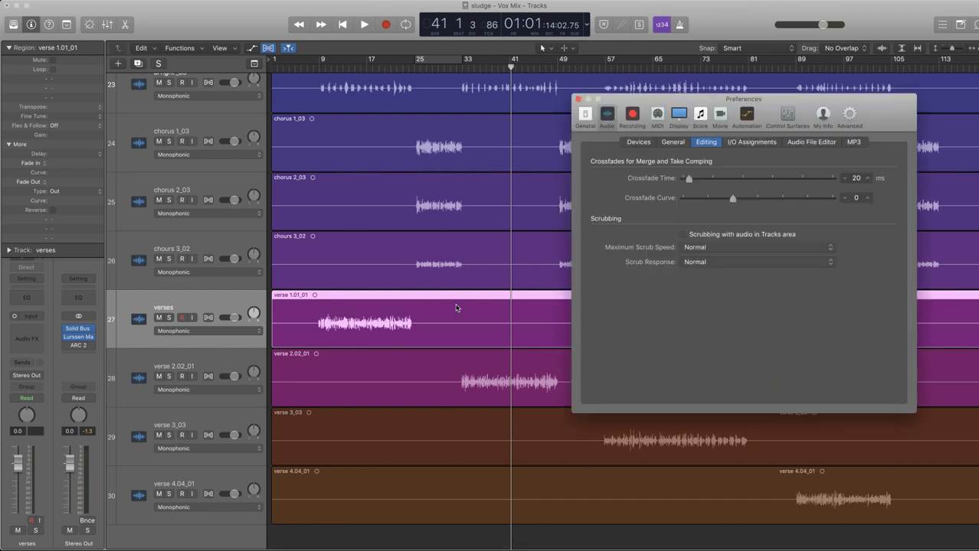
click(576, 99)
key(Delete)
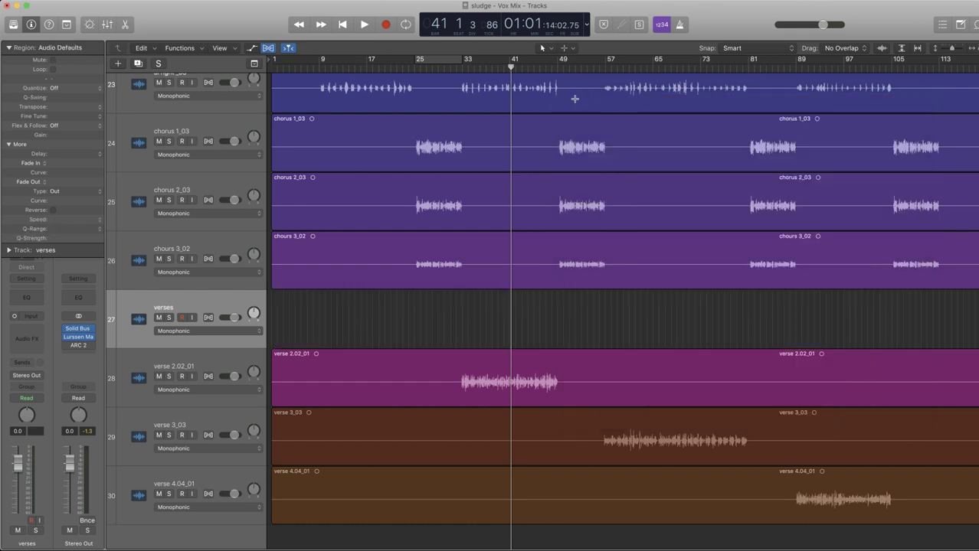
key(super+z)
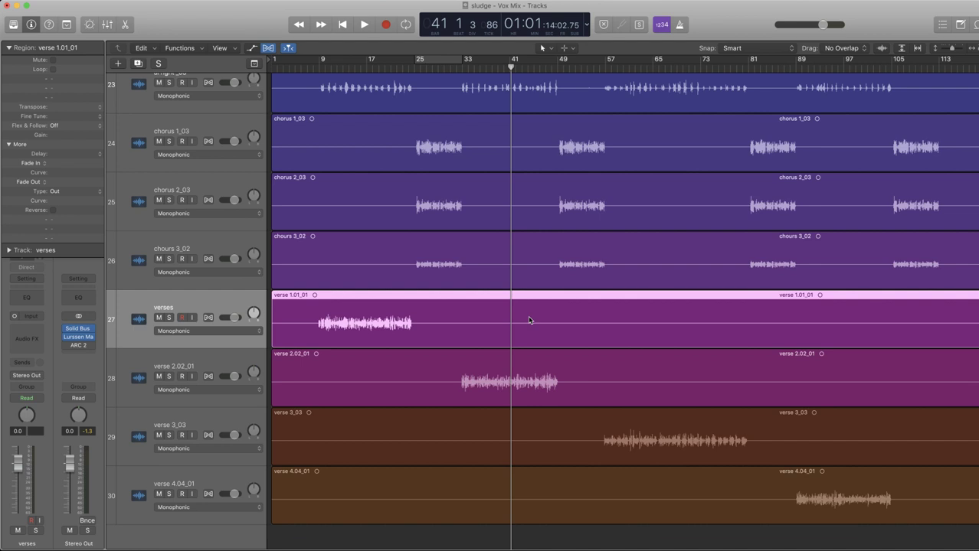
Remove silence from the verse 1.01_01 region with a -40 dB threshold, 0.4000 sec minimum silence time and 0.3060 sec pre attack-time.
key(ctrl+x)
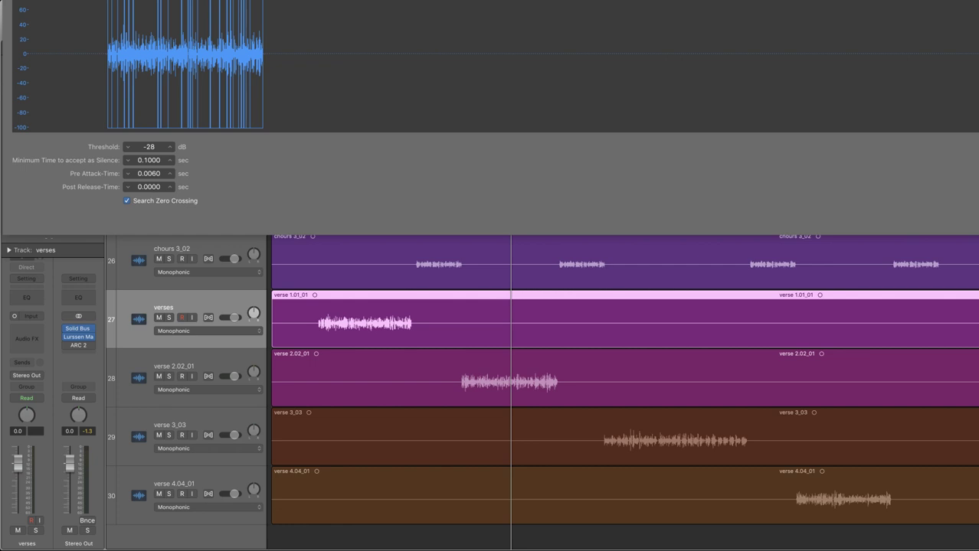
drag(694, 1, 687, 110)
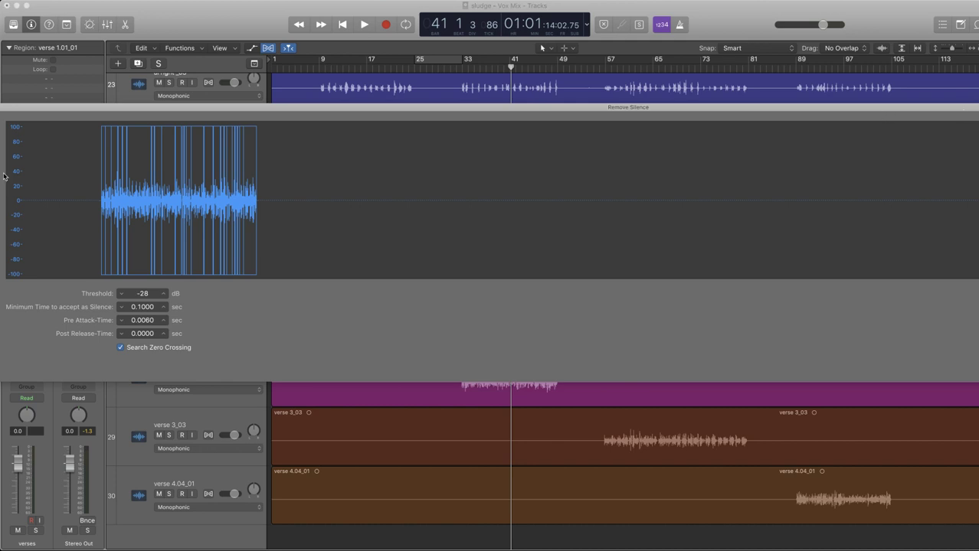
drag(74, 110, 255, 135)
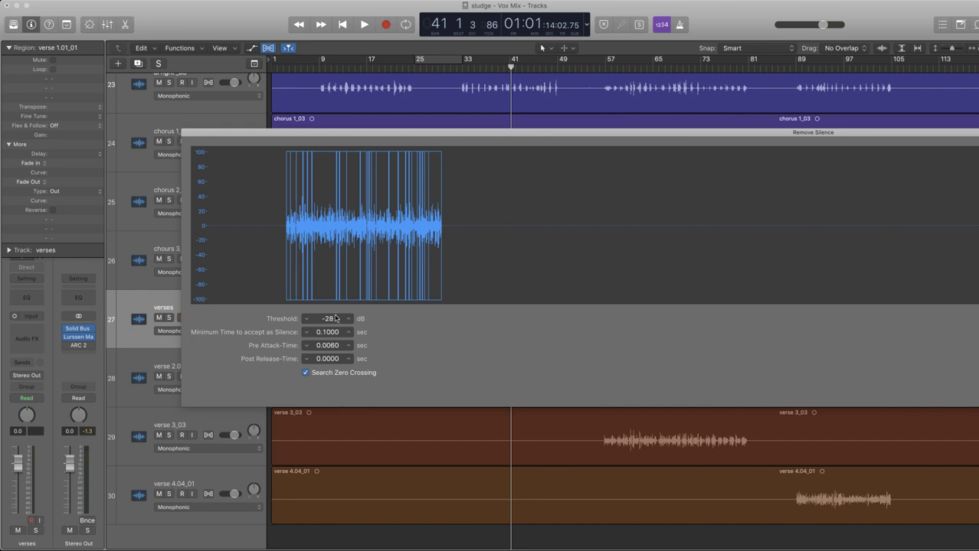
mouse_move(327, 318)
mouse_down()
mouse_move(328, 329)
mouse_move(328, 302)
mouse_move(327, 337)
mouse_move(328, 310)
mouse_up()
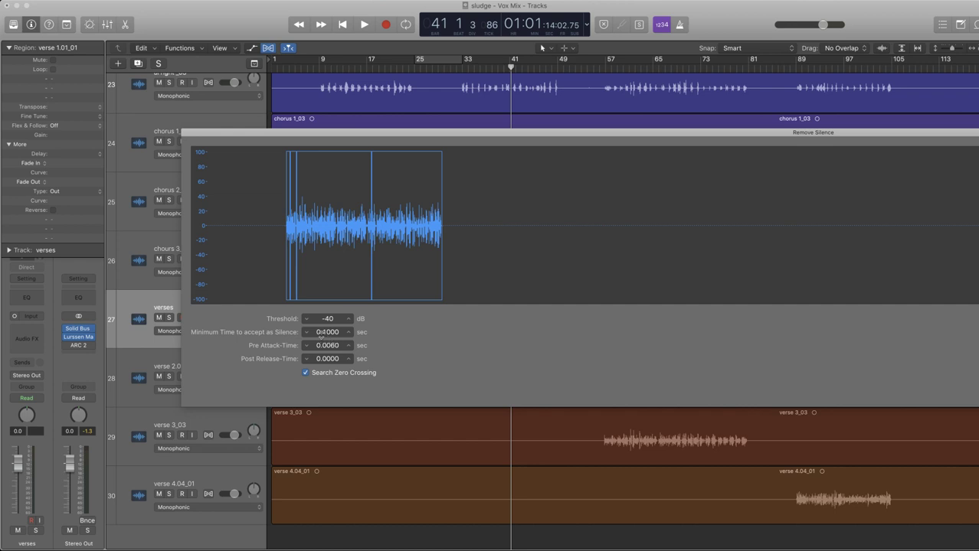
drag(325, 332, 320, 339)
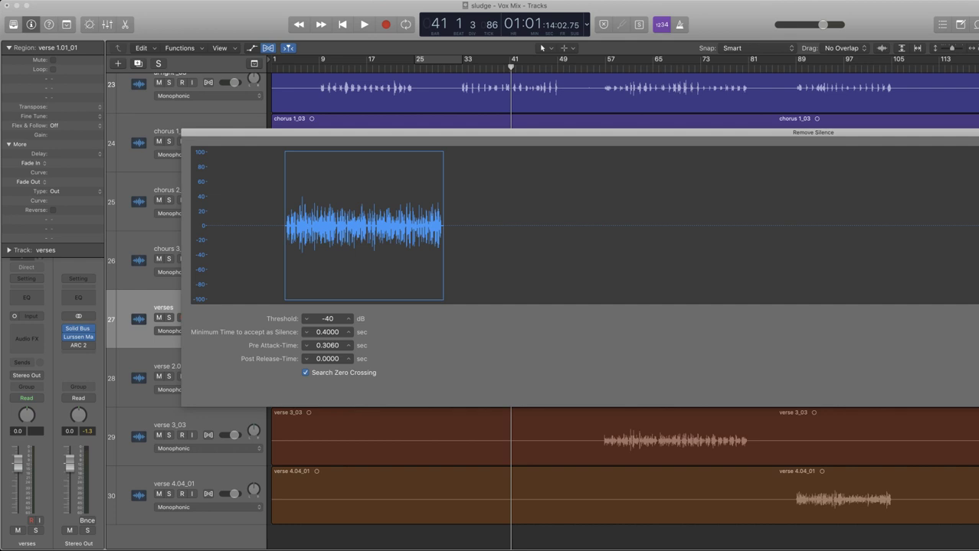
mouse_move(978, 133)
mouse_down()
mouse_move(810, 127)
mouse_move(978, 141)
mouse_up()
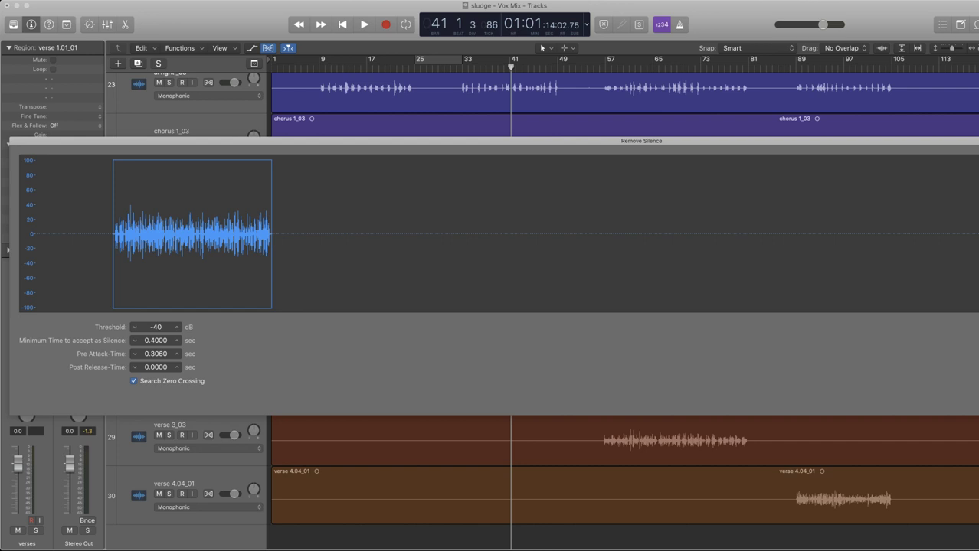
key(Return)
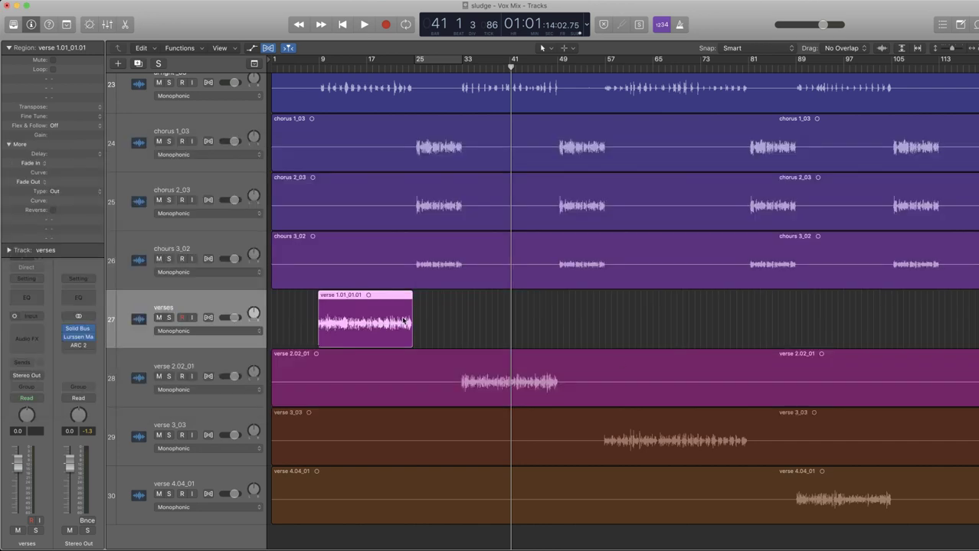
Examine the start and end of the trimmed verse 1 region on the verses track.
click(422, 305)
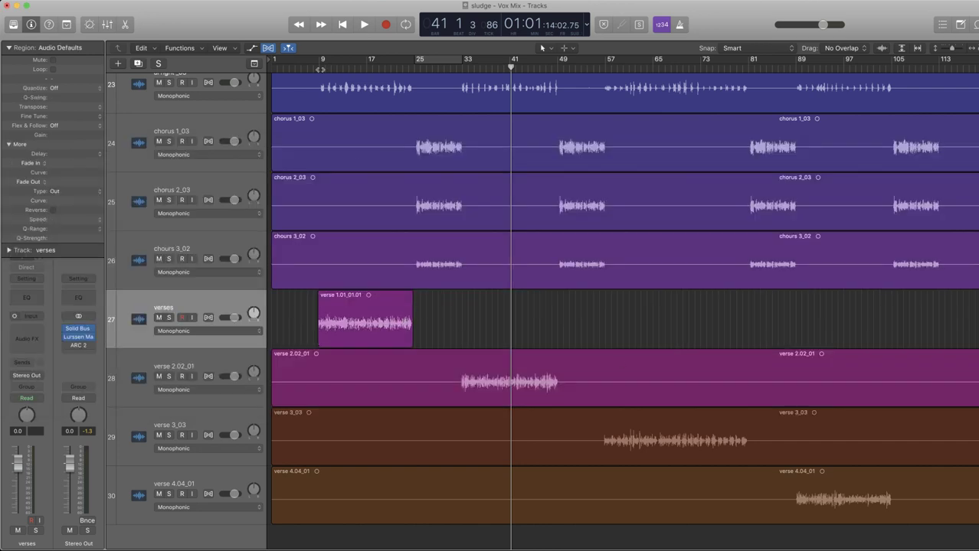
key(super+Right)
key(super+Right)
key(super+Right)
key(super+Right)
scroll(338, 336, left, 10)
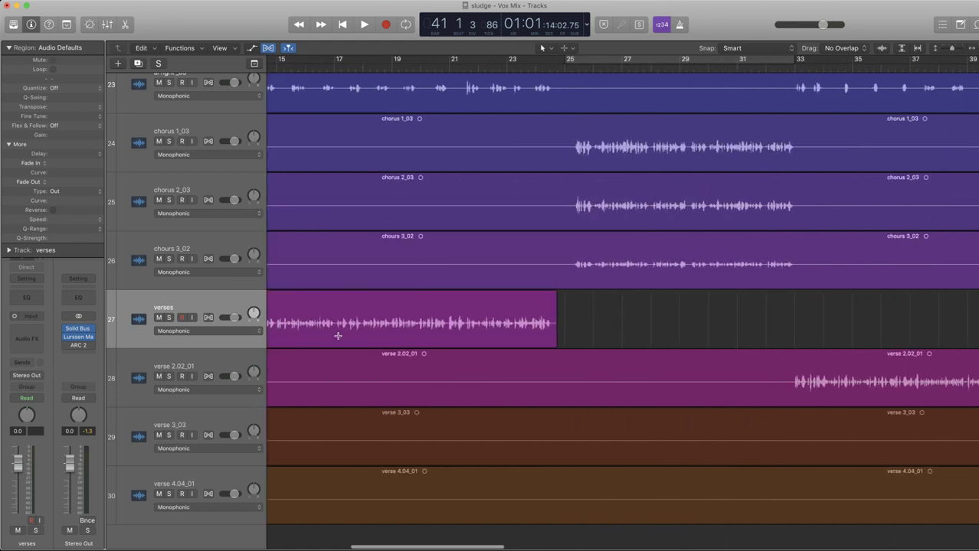
scroll(559, 325, left, 5)
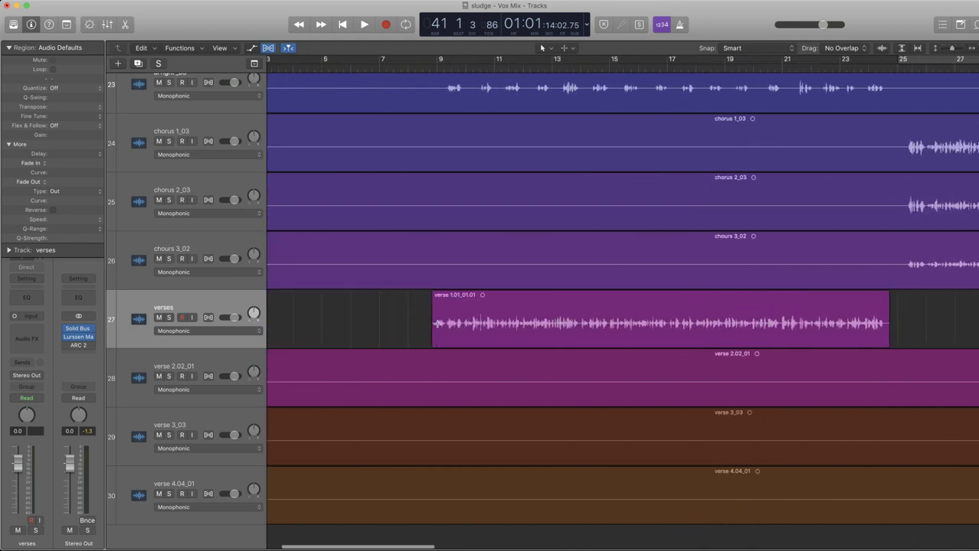
key(super+Left)
key(super+Left)
key(super+Left)
key(super+Left)
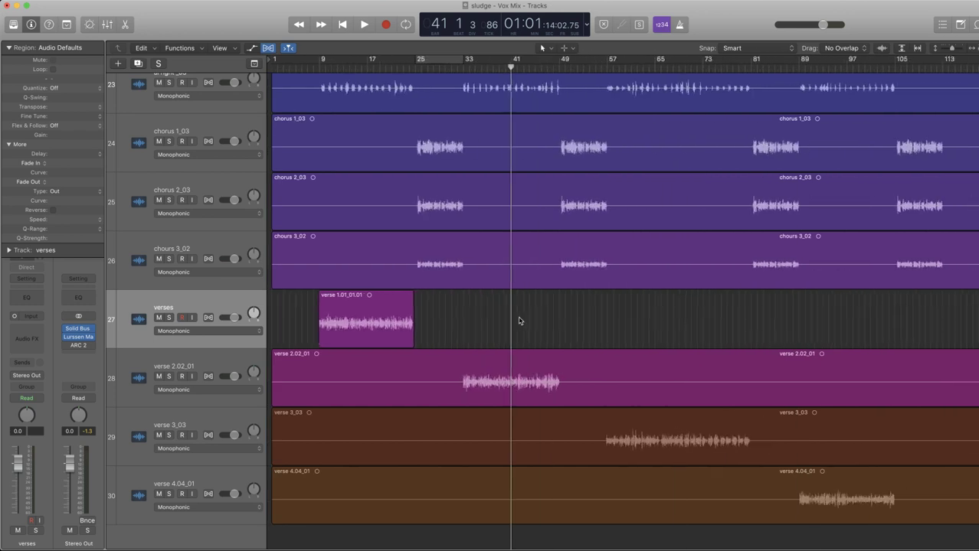
Remove silence from the verse 2.02_01 region with the same settings and move the trimmed region to the verses track.
click(554, 372)
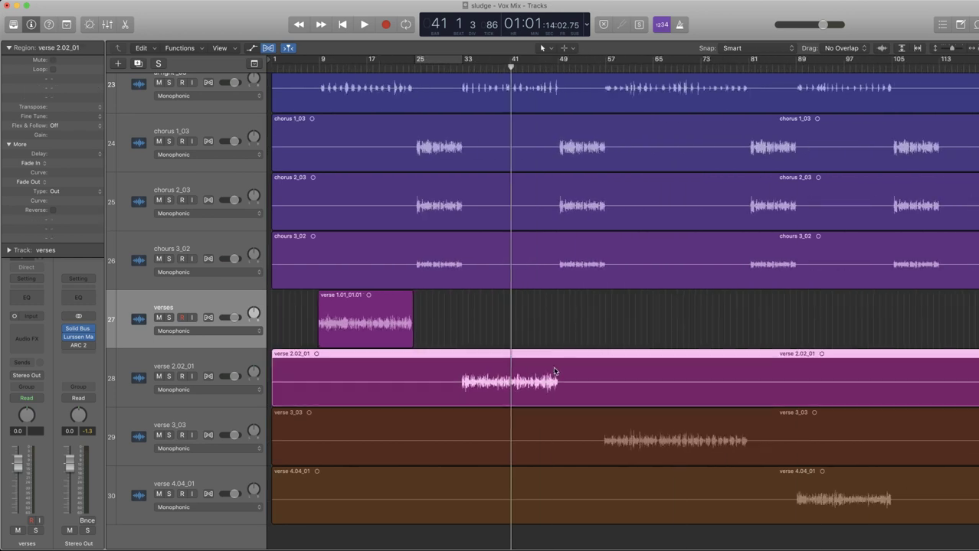
key(ctrl+x)
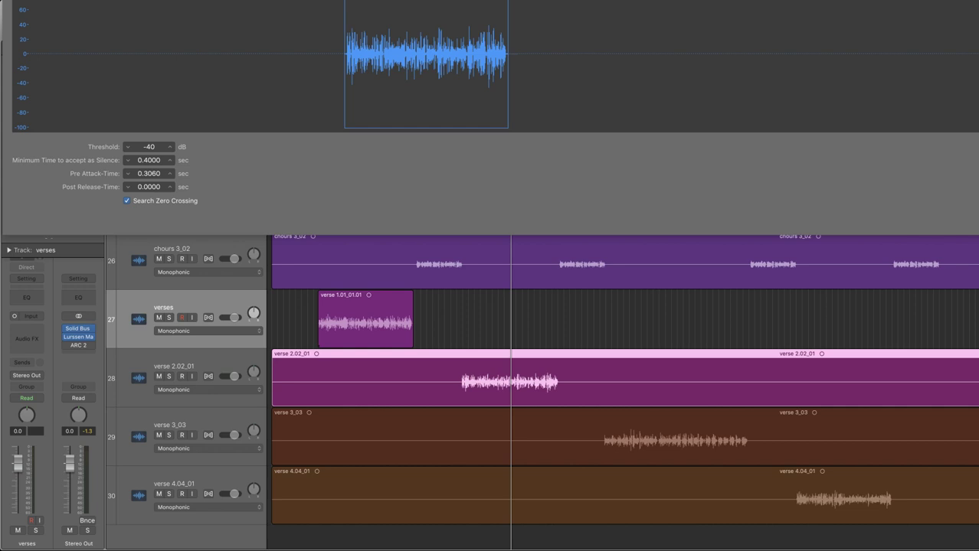
key(Return)
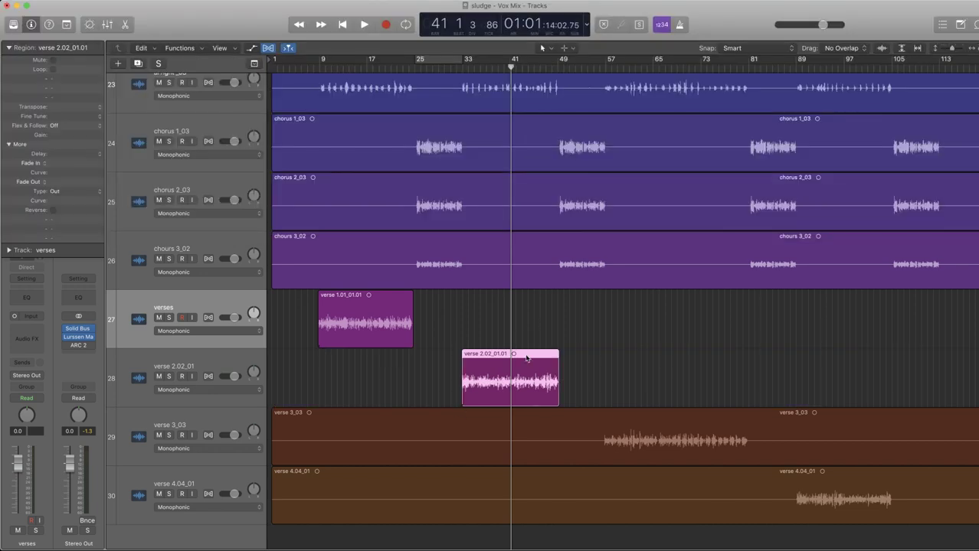
drag(527, 357, 526, 298)
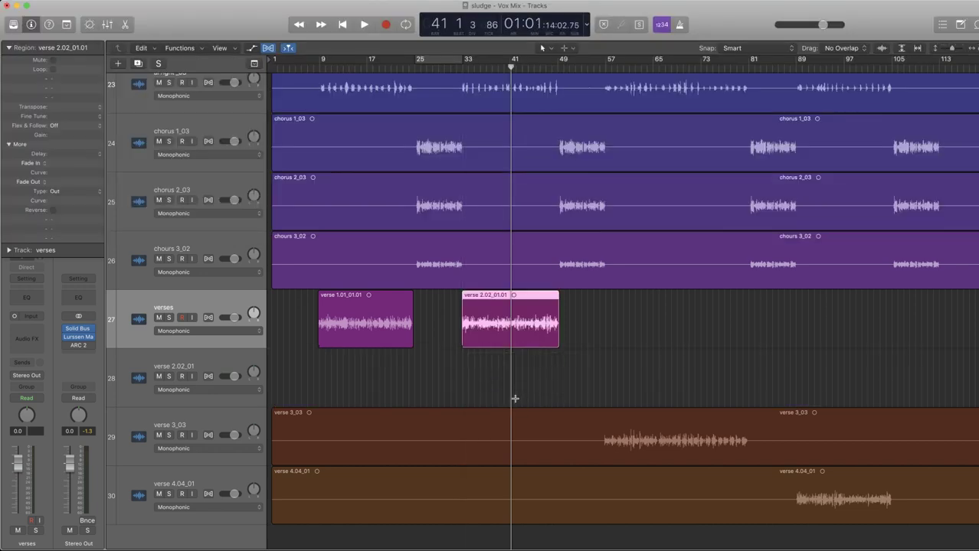
Strip the silence from the verse 3_03 region and place the trimmed region on the verses track at its original time position.
click(514, 421)
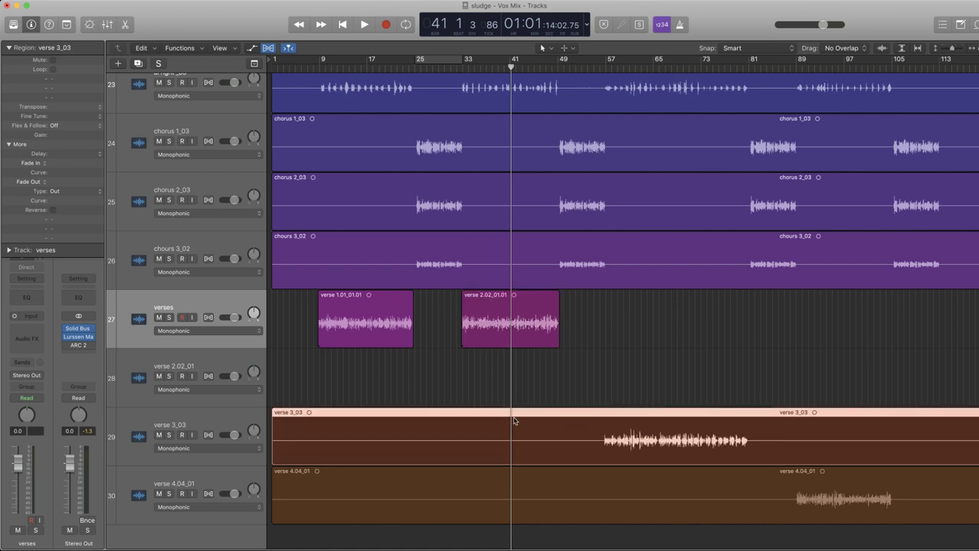
key(ctrl+x)
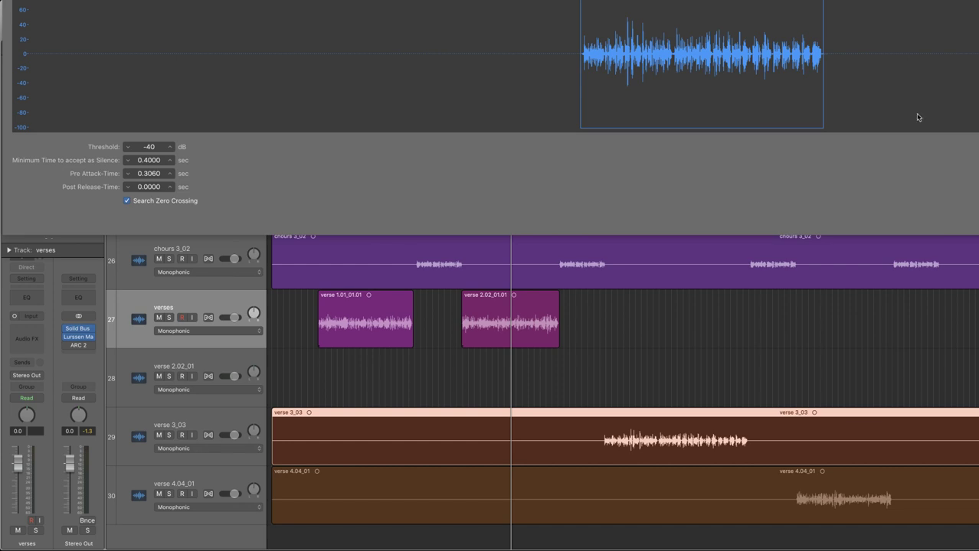
key(Return)
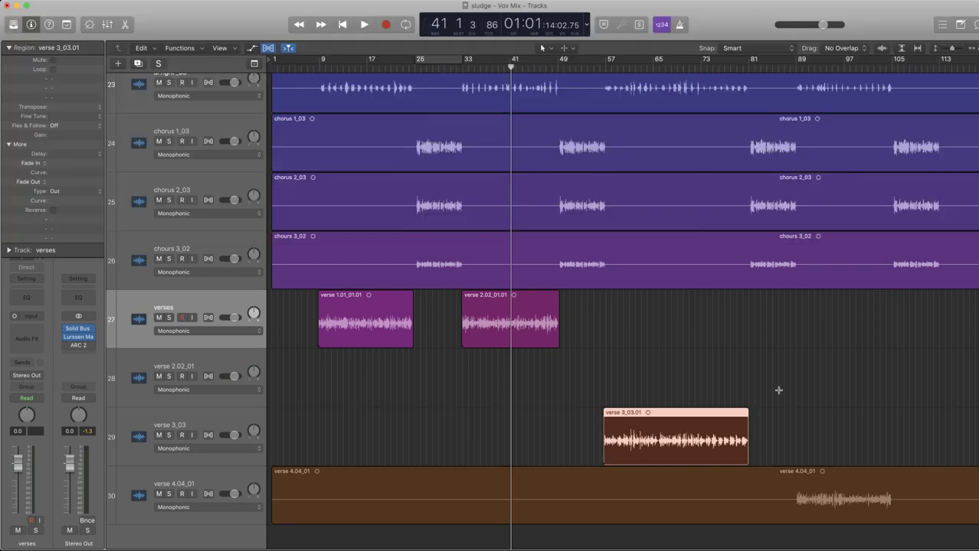
click(711, 414)
drag(712, 415, 714, 335)
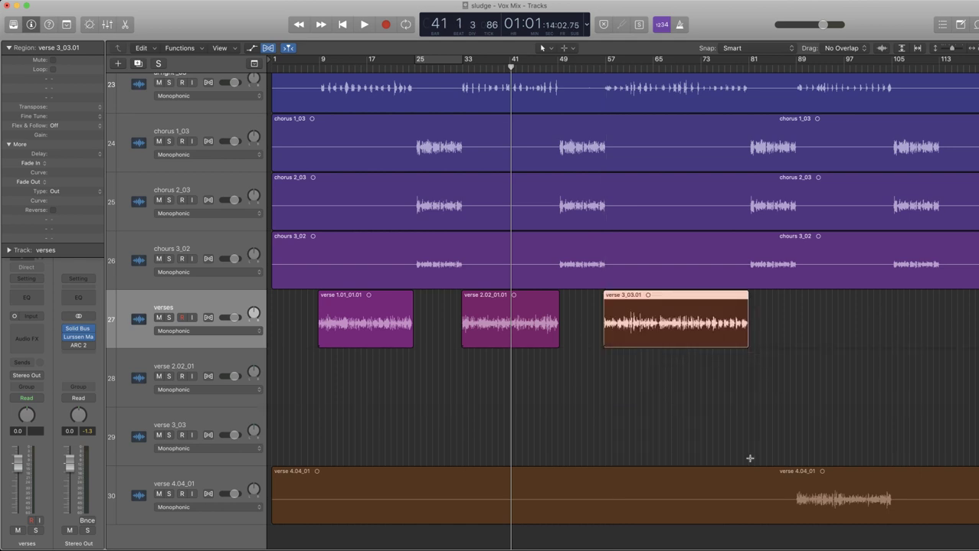
Remove silence from the verse 4.04_01 region on track 30 using the existing Remove Silence settings.
scroll(749, 460, right, 1)
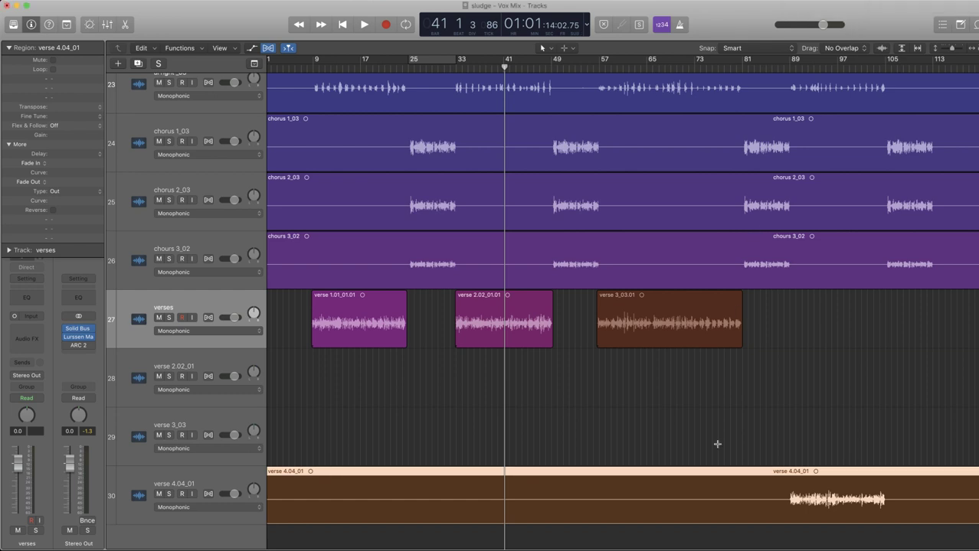
key(ctrl+x)
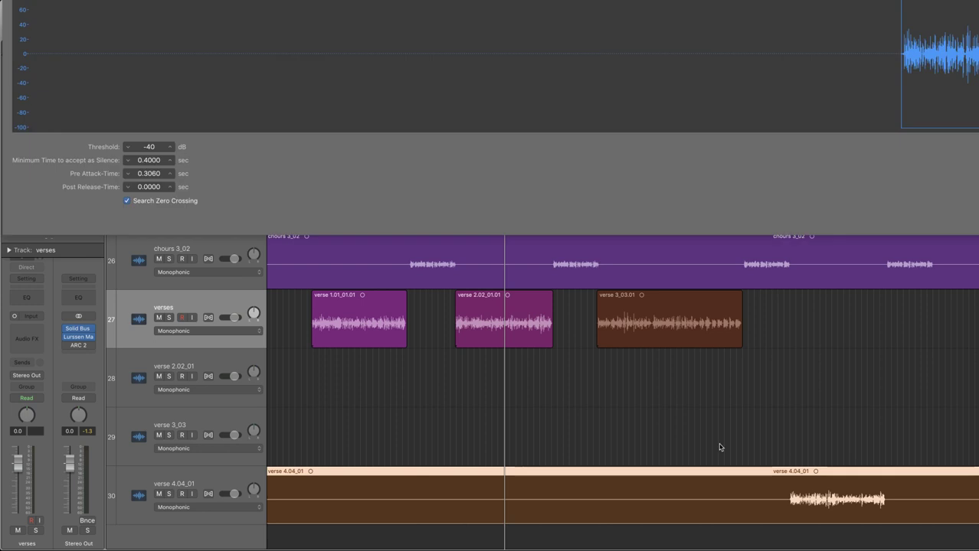
key(Return)
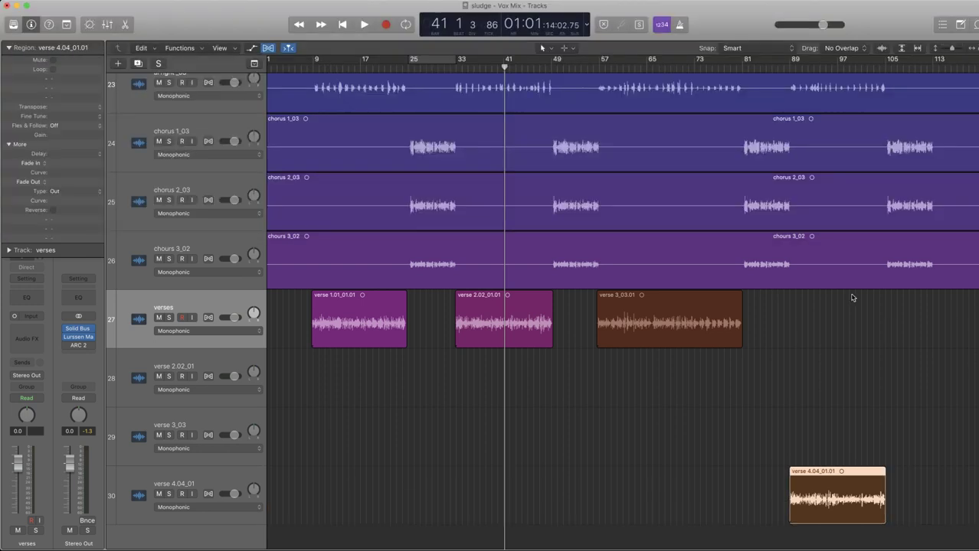
Move the trimmed verse 4 region to the verses track at bar 89 and delete the three emptied verse tracks.
drag(506, 67, 790, 69)
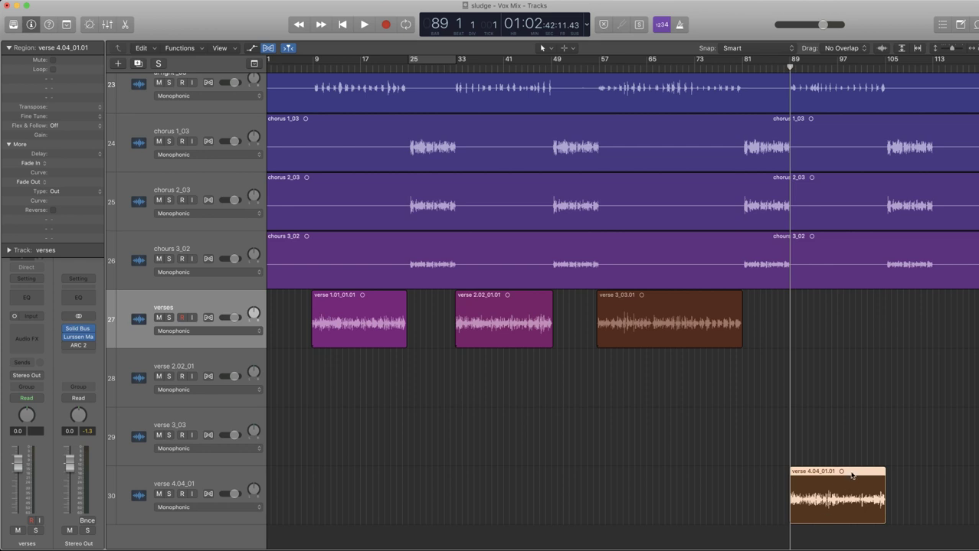
drag(852, 477, 856, 329)
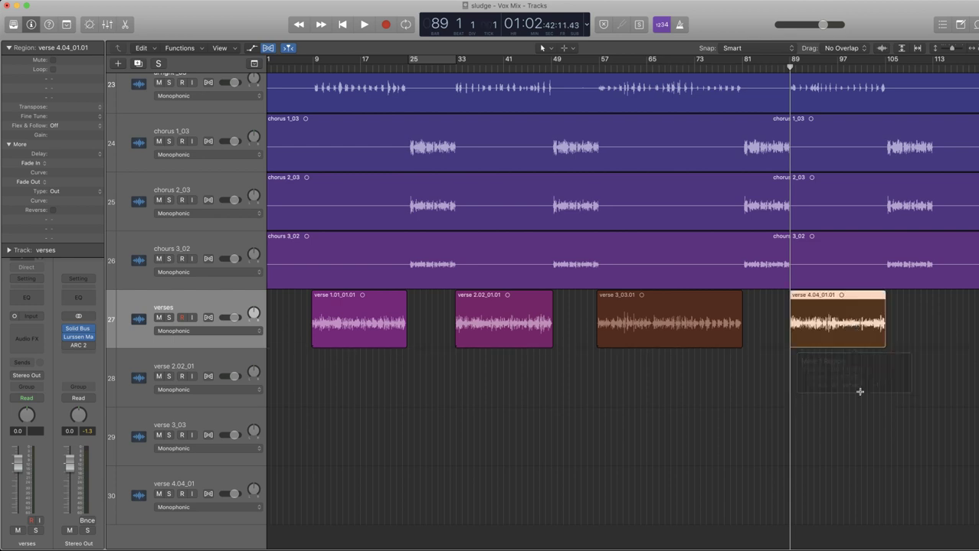
click(211, 365)
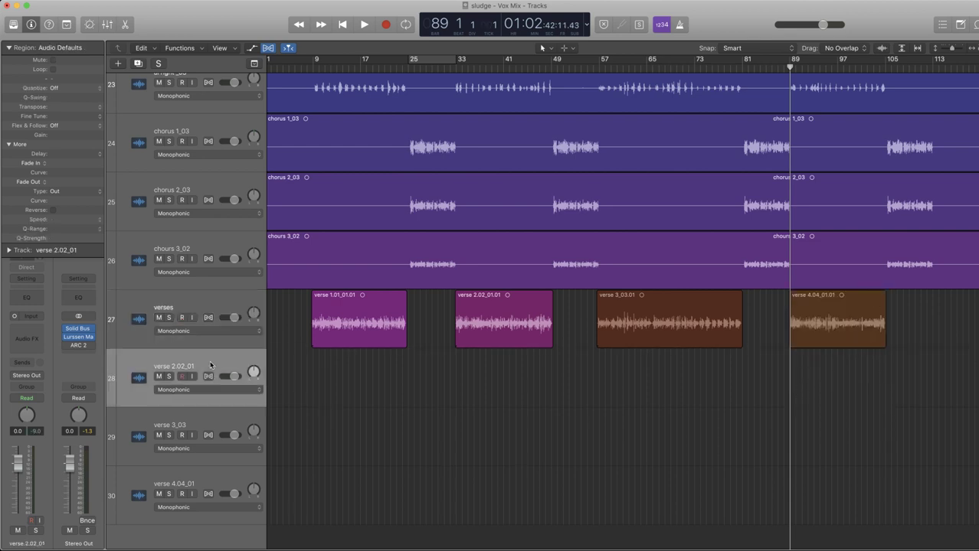
shift+click(219, 479)
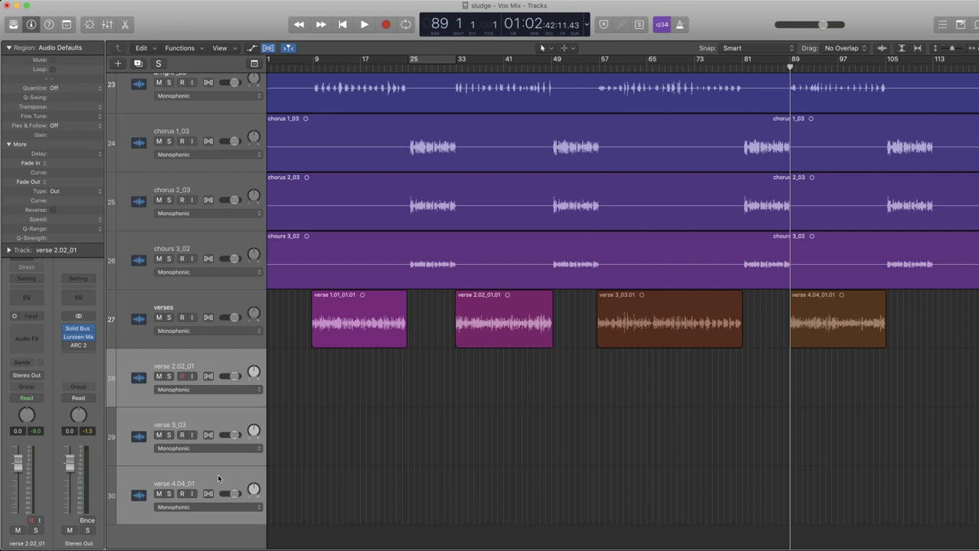
key(super+BackSpace)
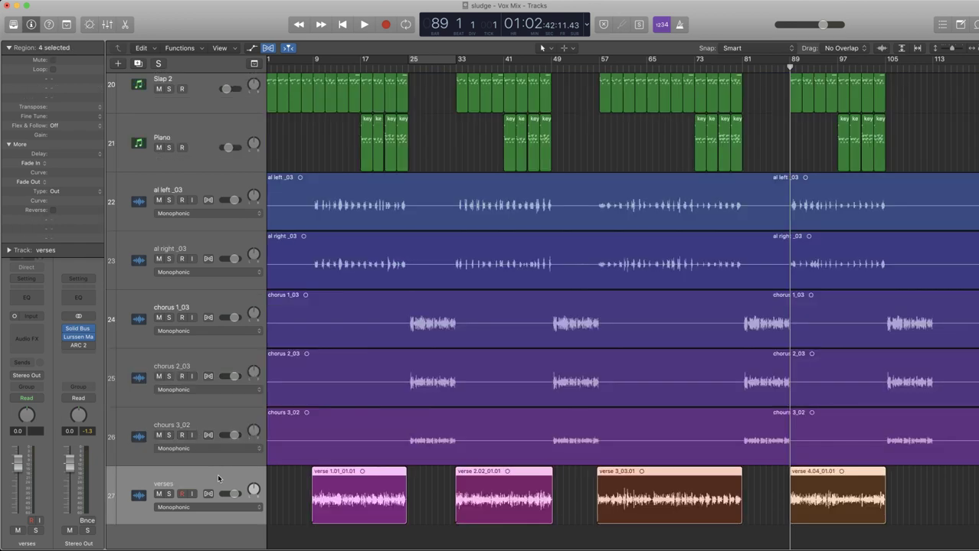
Audition the verses track in solo from bar 12, and take it out of solo after stopping playback.
key(super+Down)
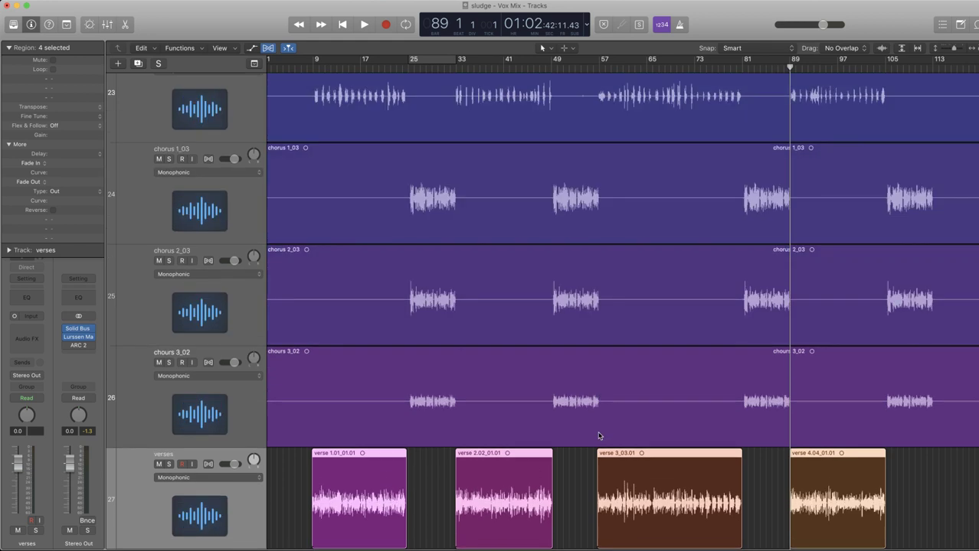
key(super+Down)
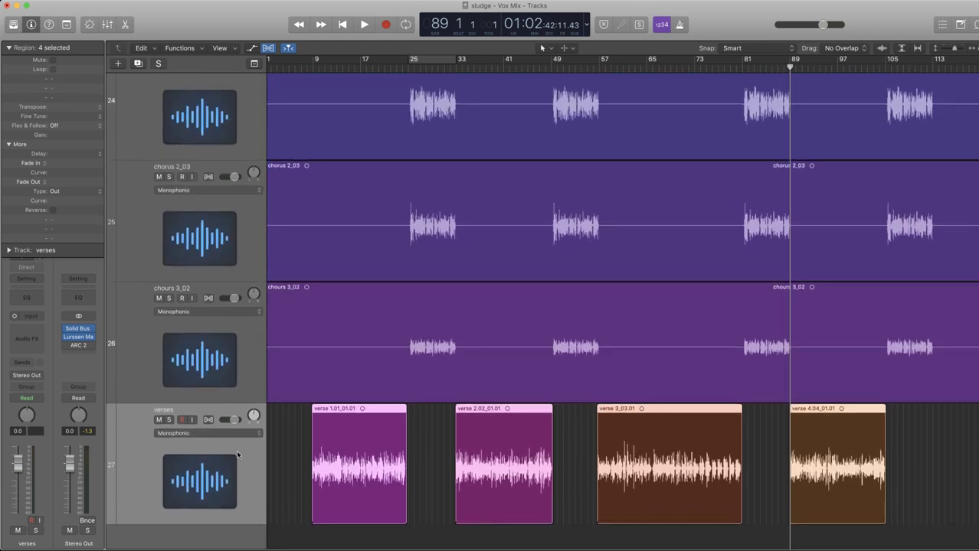
click(169, 420)
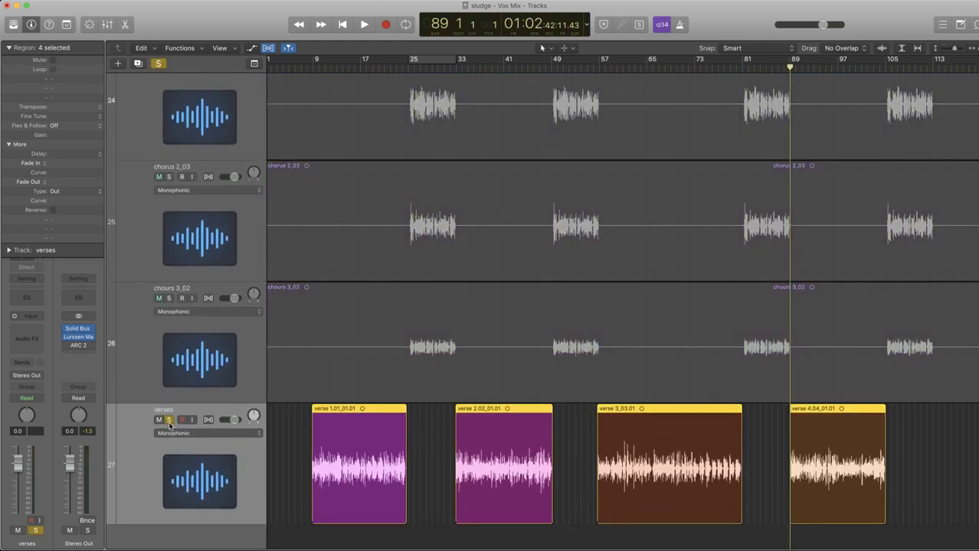
click(330, 67)
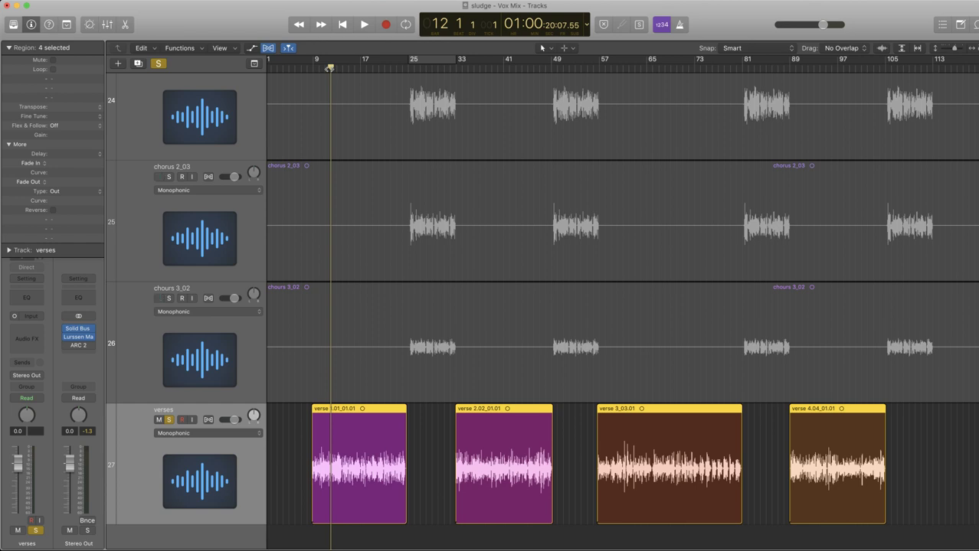
key(space)
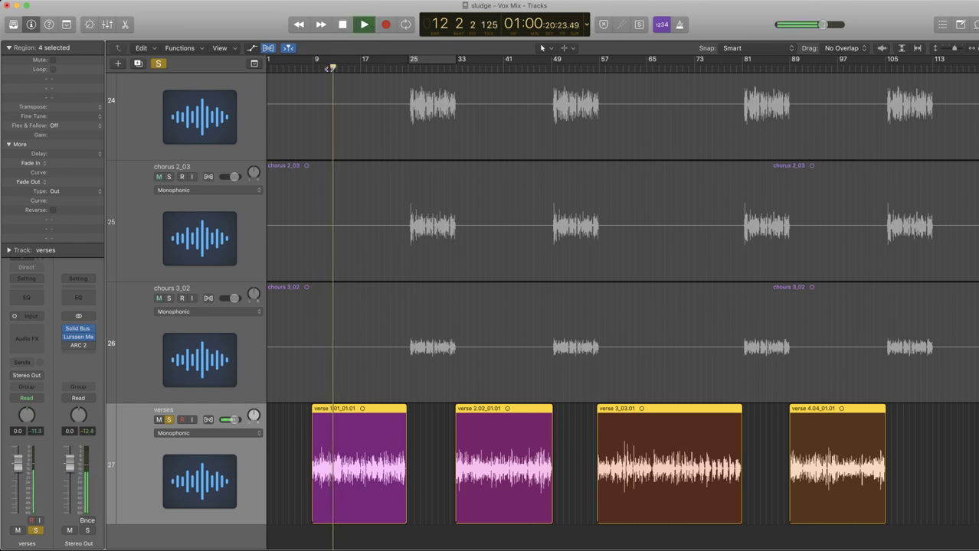
key(space)
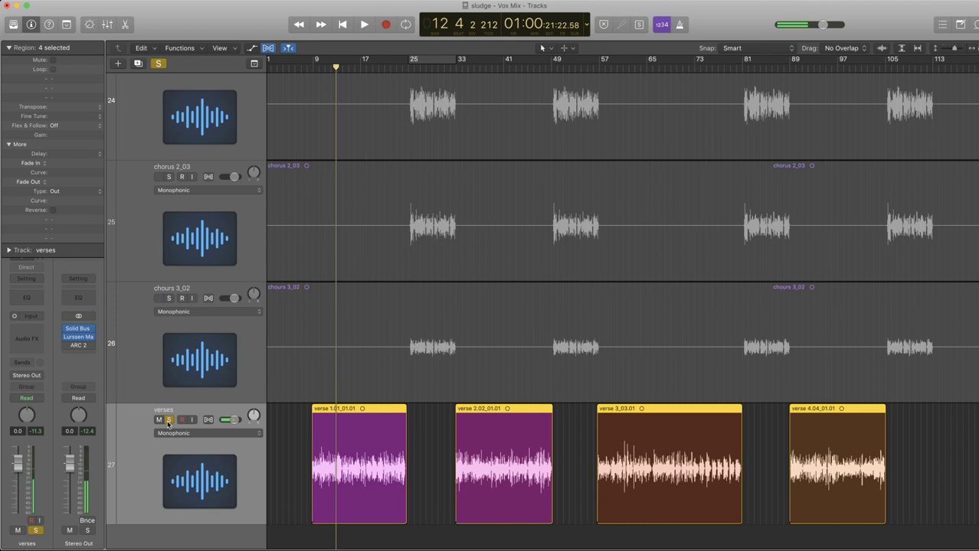
click(168, 420)
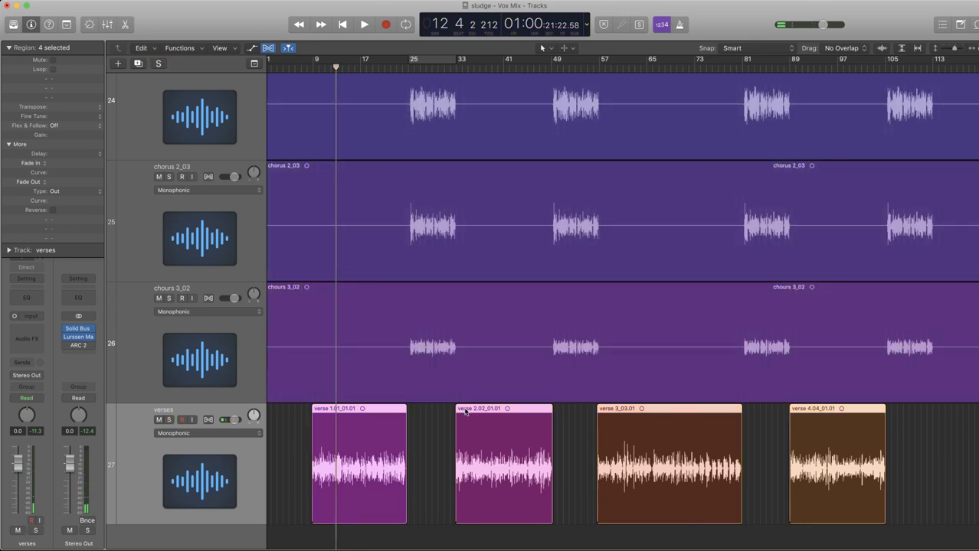
Move the verses track directly below the Piano track, above the al left _03 track.
key(super+Right)
key(super+Right)
key(super+Right)
key(super+Right)
key(super+Up)
key(super+Up)
key(super+Up)
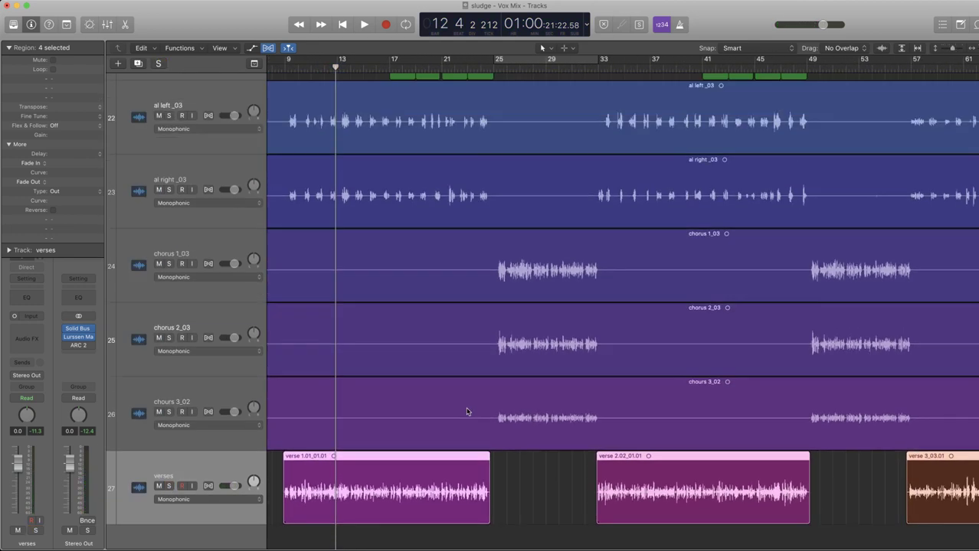
key(super+Up)
key(super+Left)
key(super+Left)
key(super+Left)
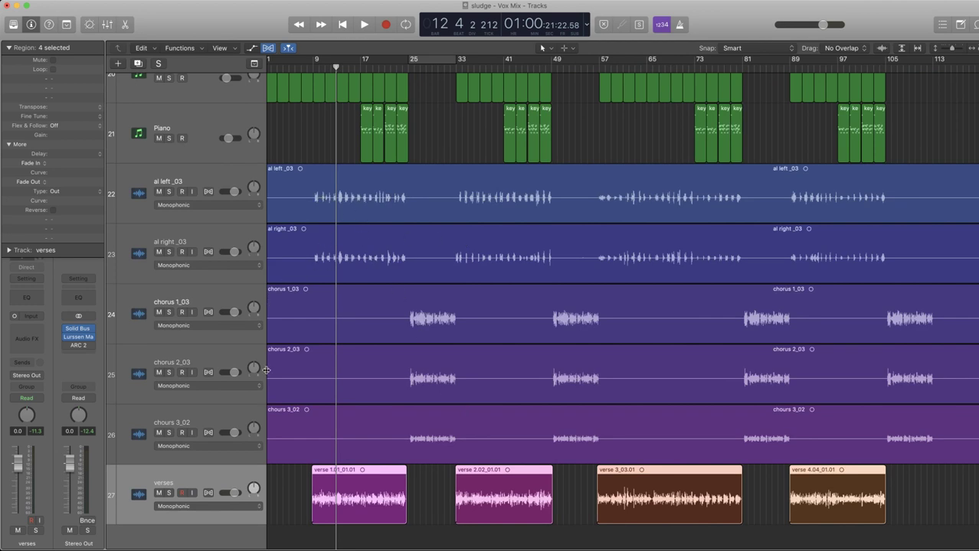
drag(241, 484, 221, 199)
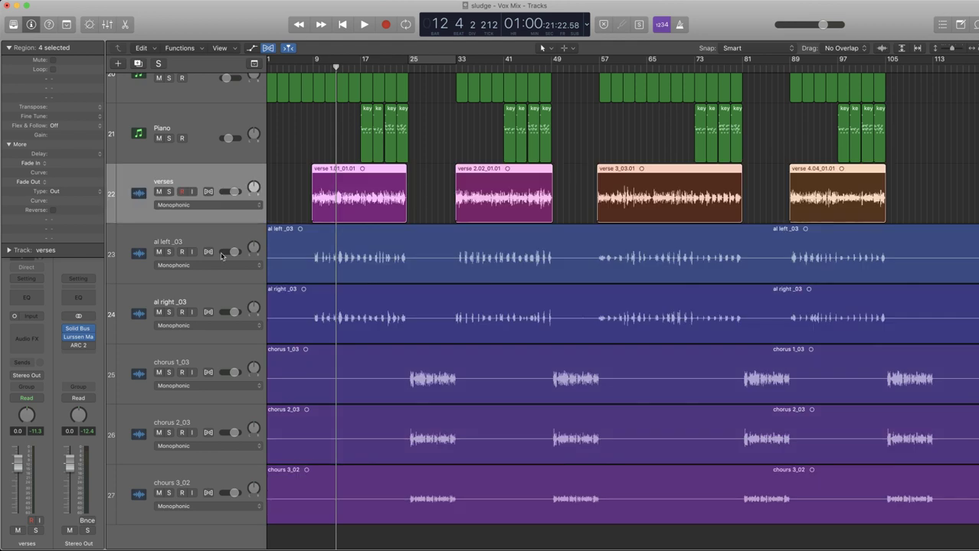
Remove silence from the al left _03 region with a -40 dB threshold, 1.6000 sec minimum silence and 0.7060 sec pre-attack time.
click(439, 245)
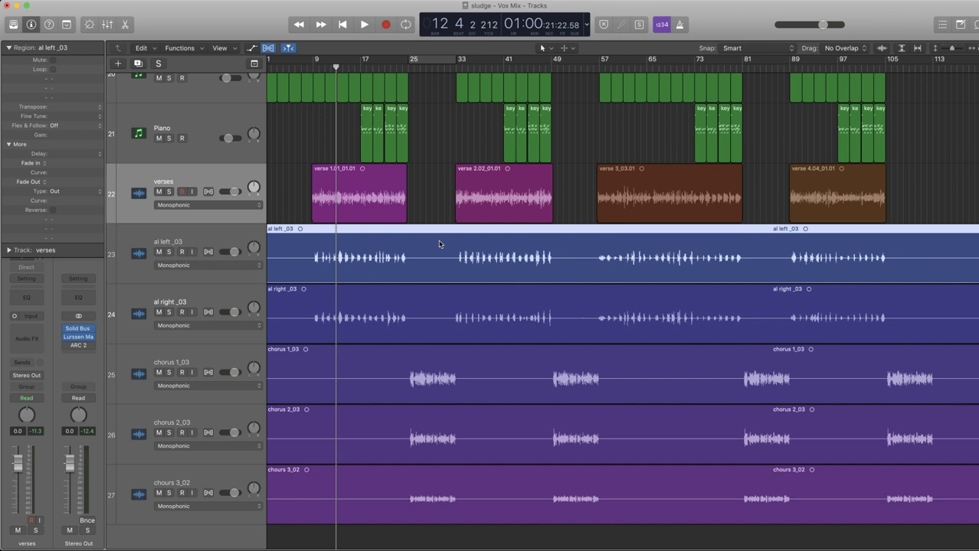
key(ctrl+x)
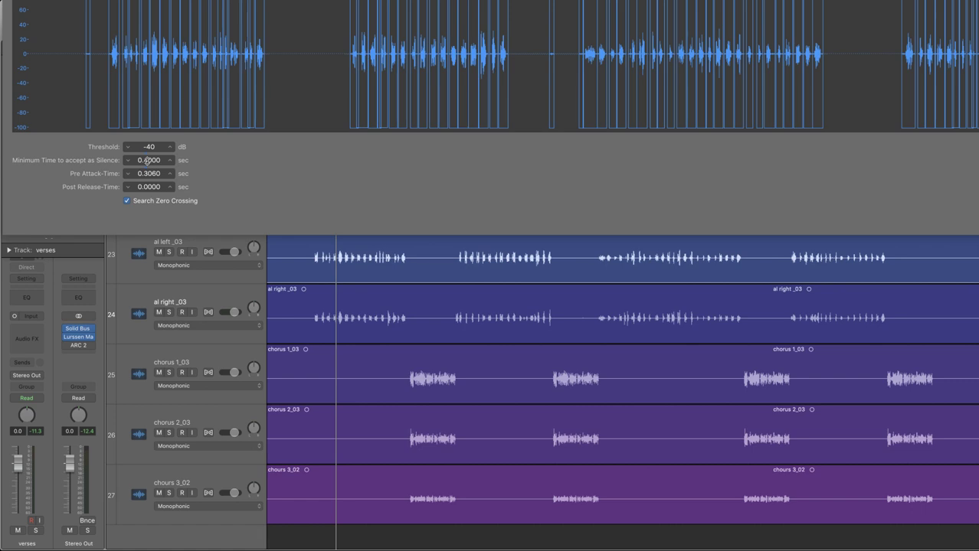
mouse_move(147, 161)
mouse_down()
mouse_move(147, 151)
mouse_move(142, 172)
mouse_move(145, 149)
mouse_up()
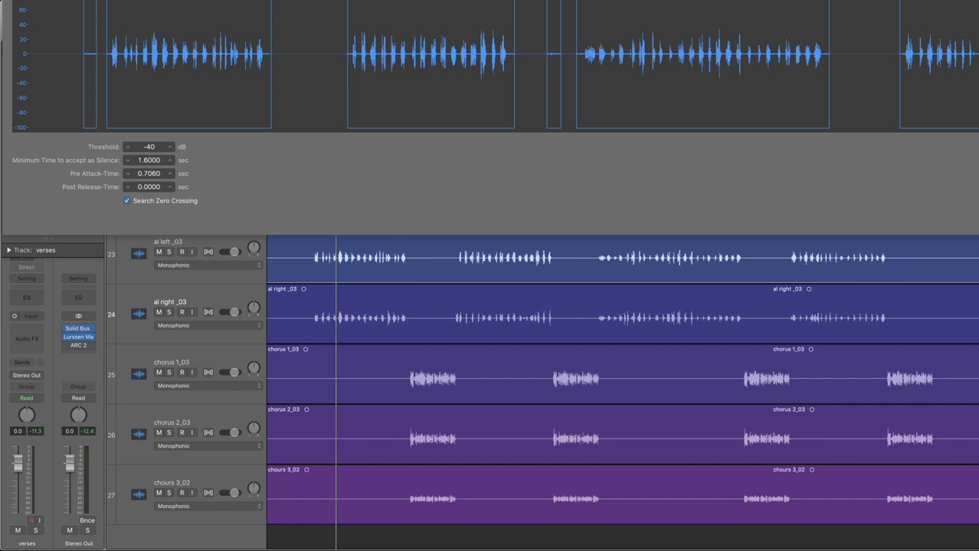
key(Return)
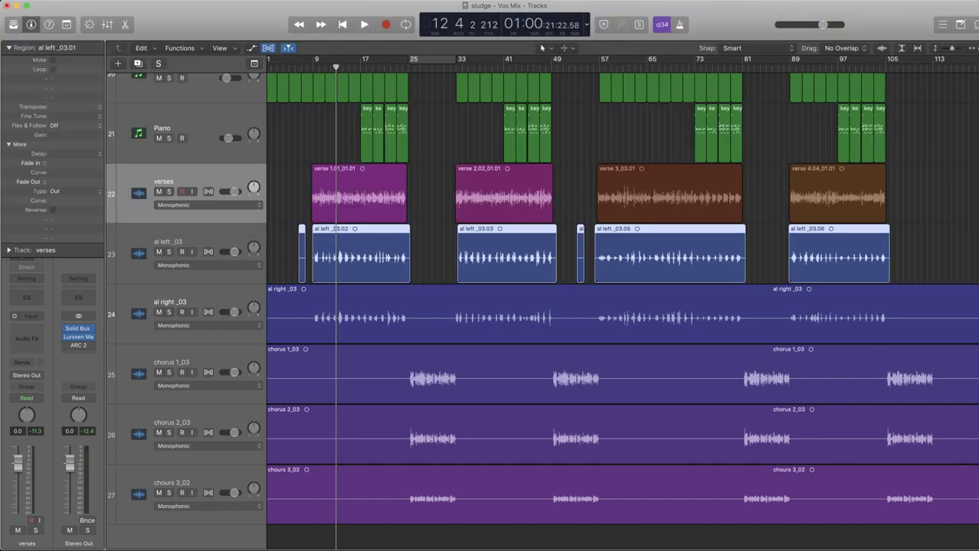
Remove silence from the al right _03 region with the same settings and deselect the resulting regions.
click(592, 301)
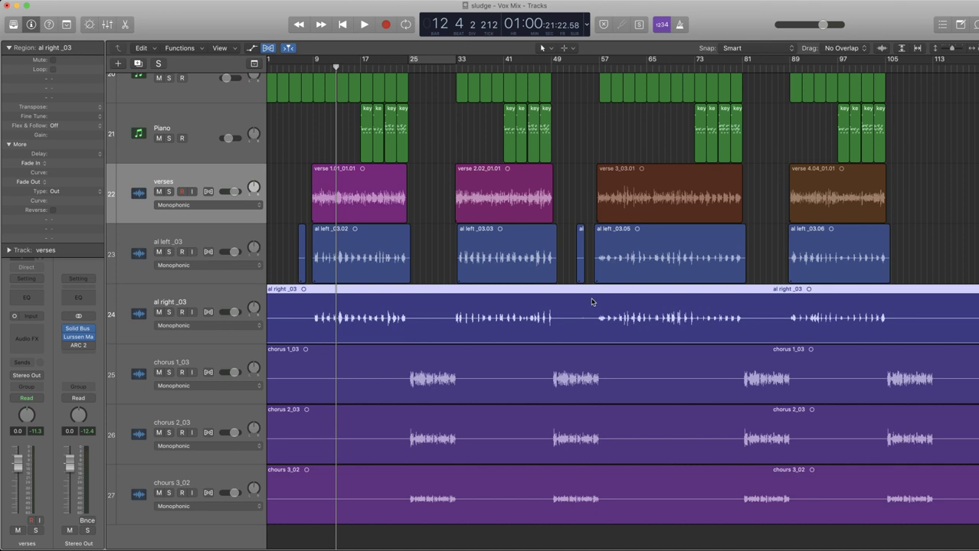
key(ctrl+x)
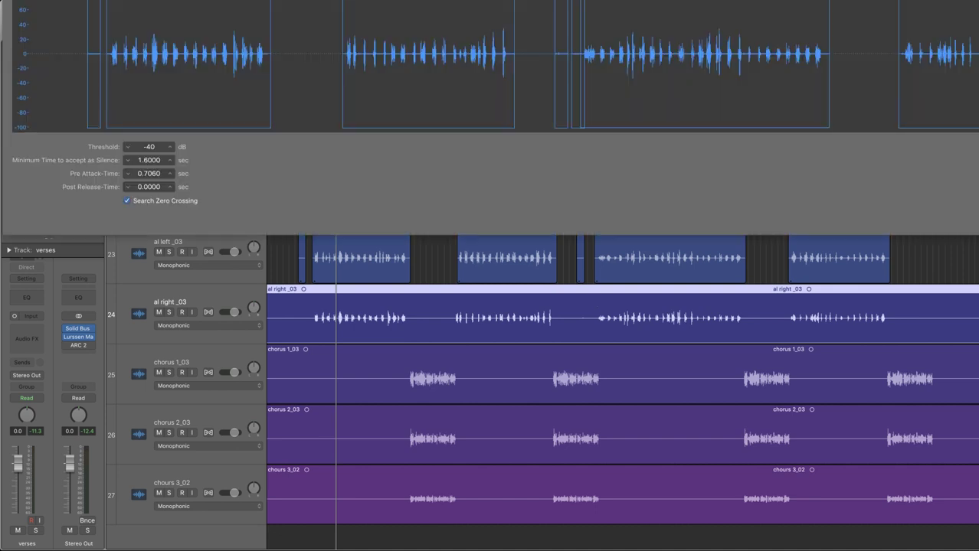
key(Return)
click(431, 242)
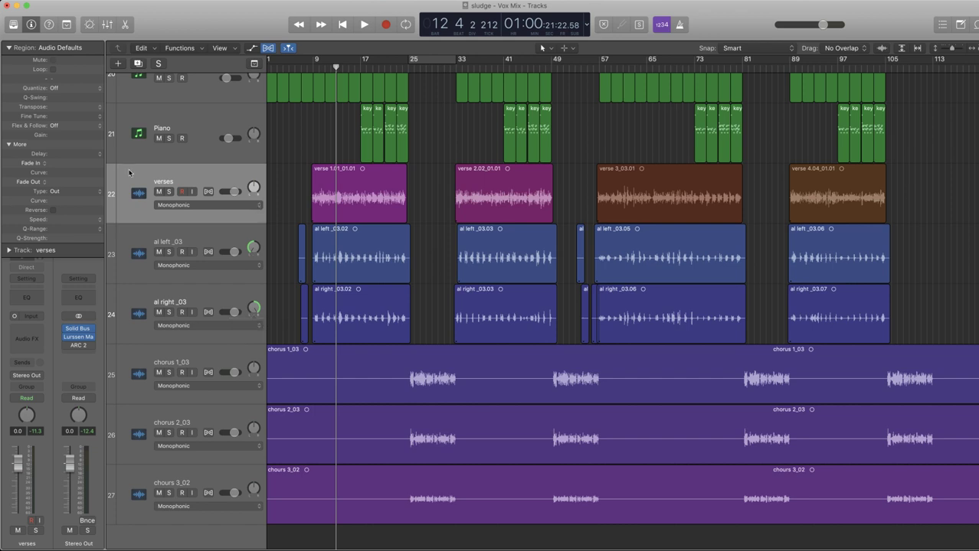
Audition the verses, al left _03 and al right _03 tracks soloed together from bar 9, and unsolo all three.
click(168, 192)
click(168, 252)
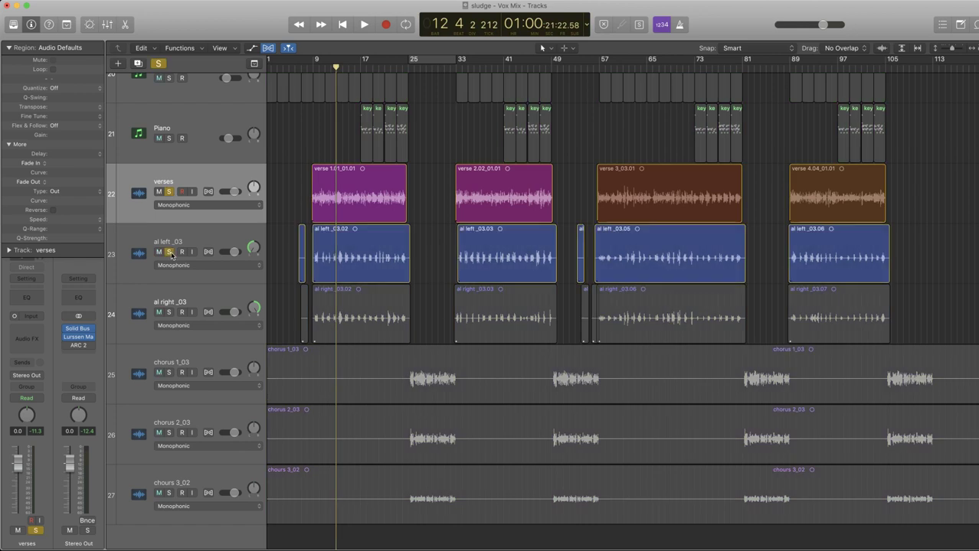
click(168, 311)
key(comma)
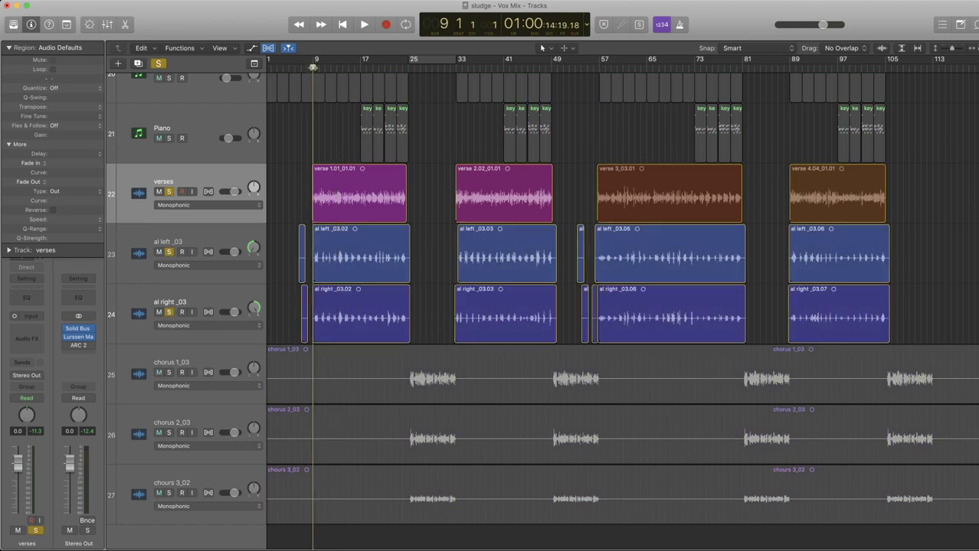
key(space)
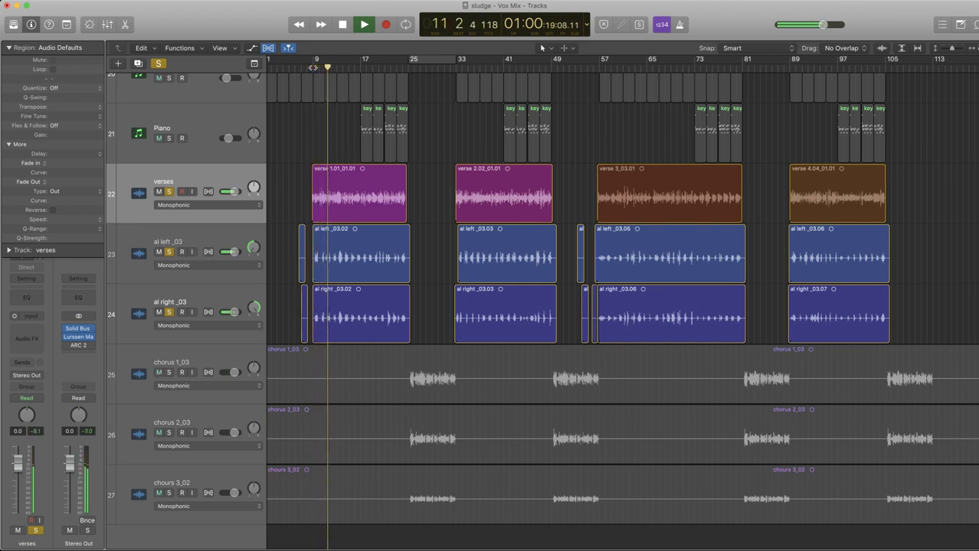
key(space)
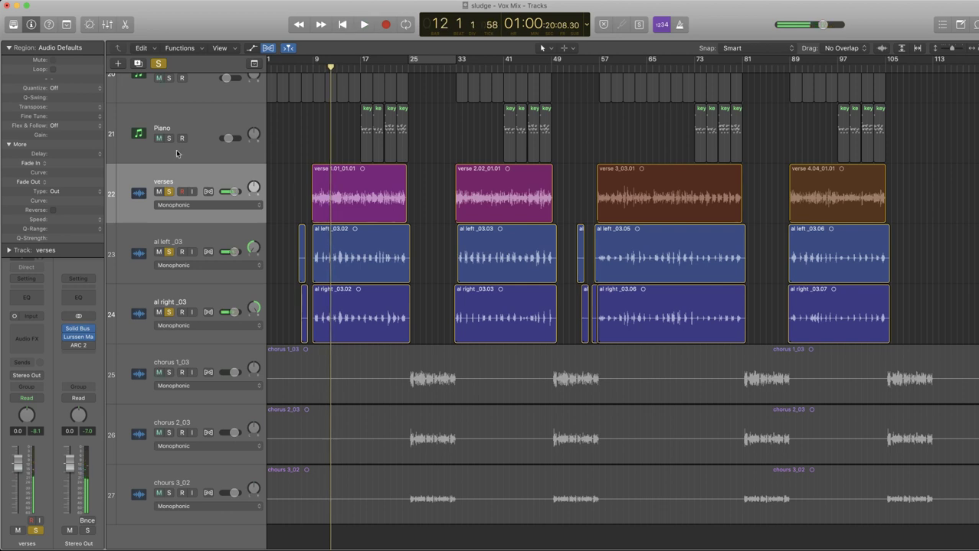
click(170, 191)
click(169, 251)
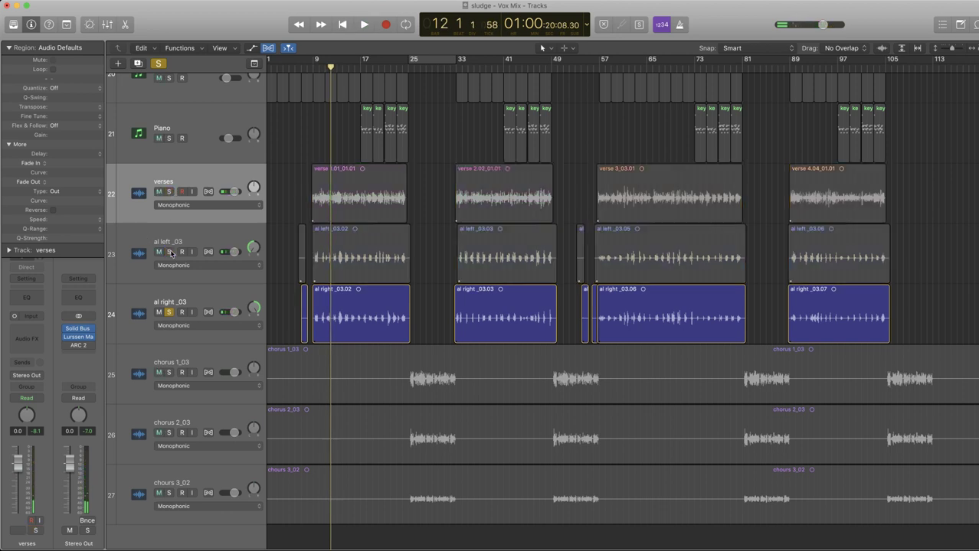
click(170, 312)
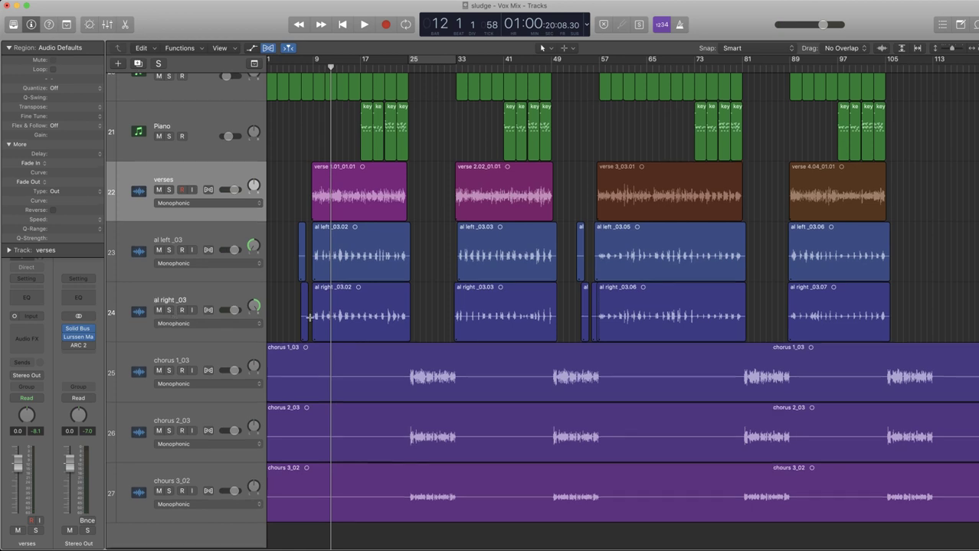
Remove silence from the chorus 1_03 region on track 25 using the existing Remove Silence settings.
click(407, 368)
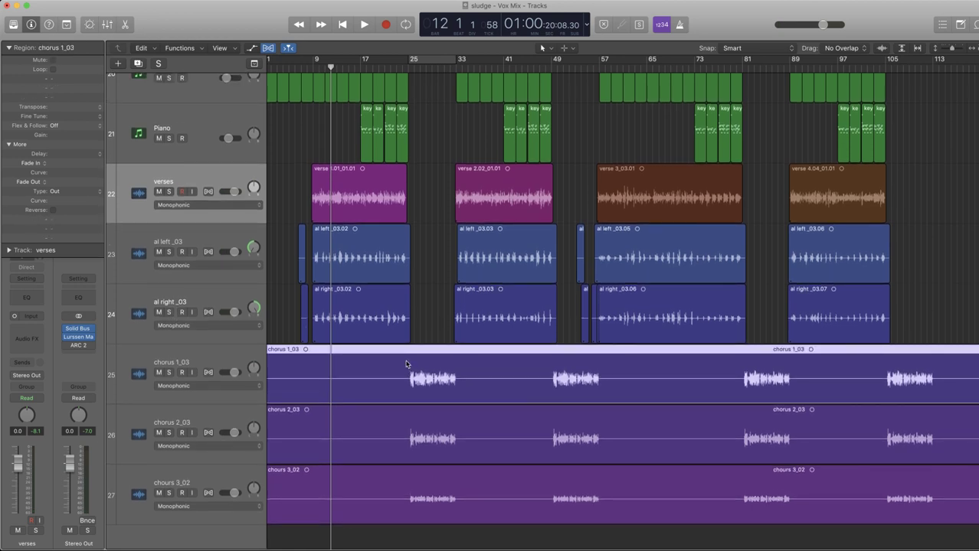
key(ctrl+x)
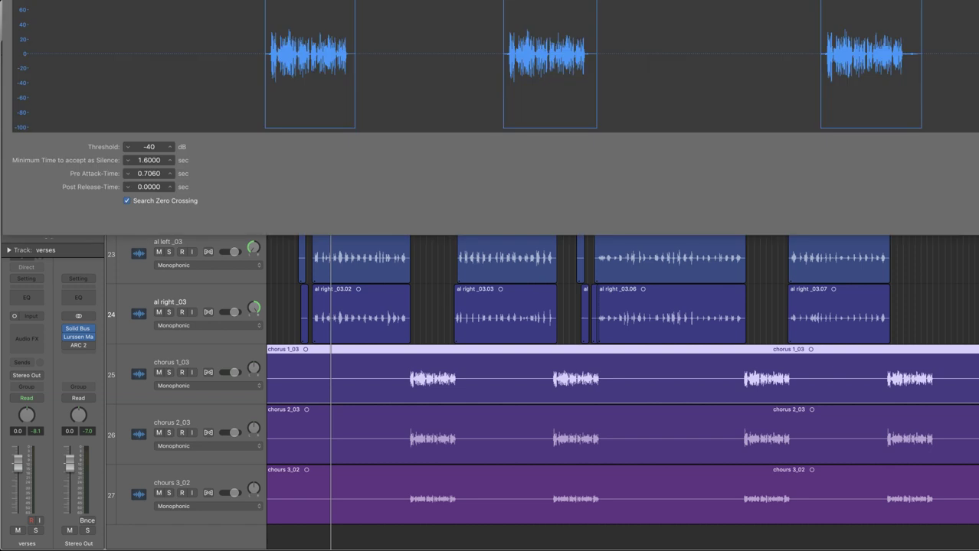
key(Return)
Strip the silence from the chorus 2_03 region on track 26 with the unchanged settings.
click(669, 415)
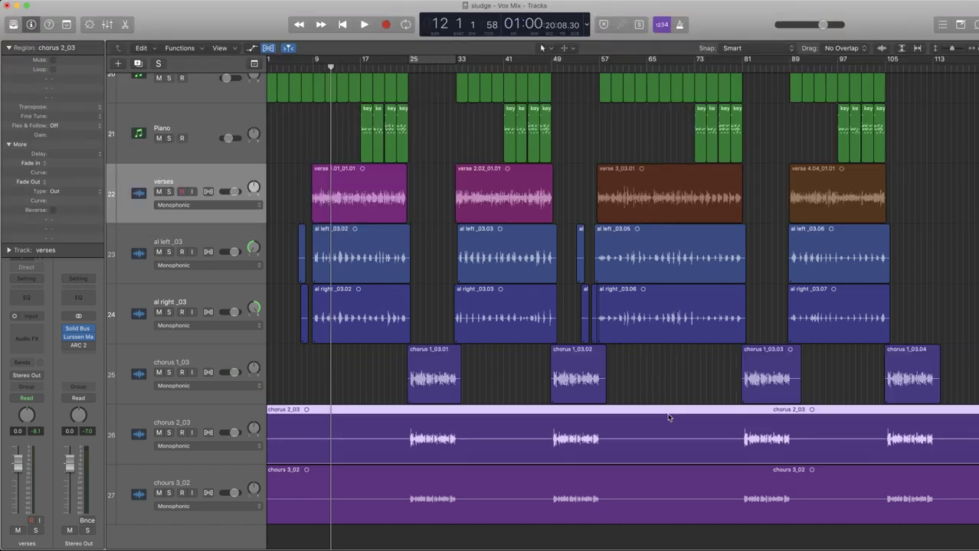
key(super+comma)
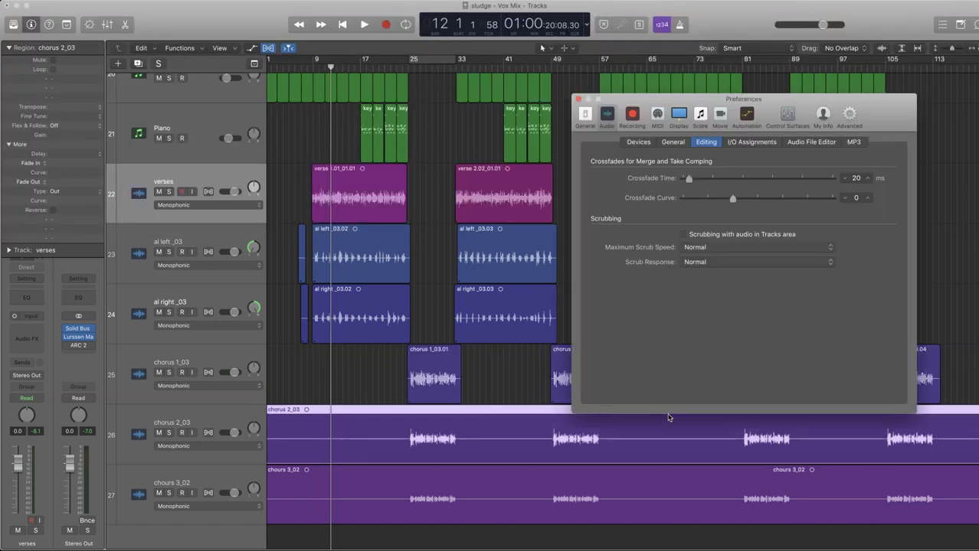
click(577, 100)
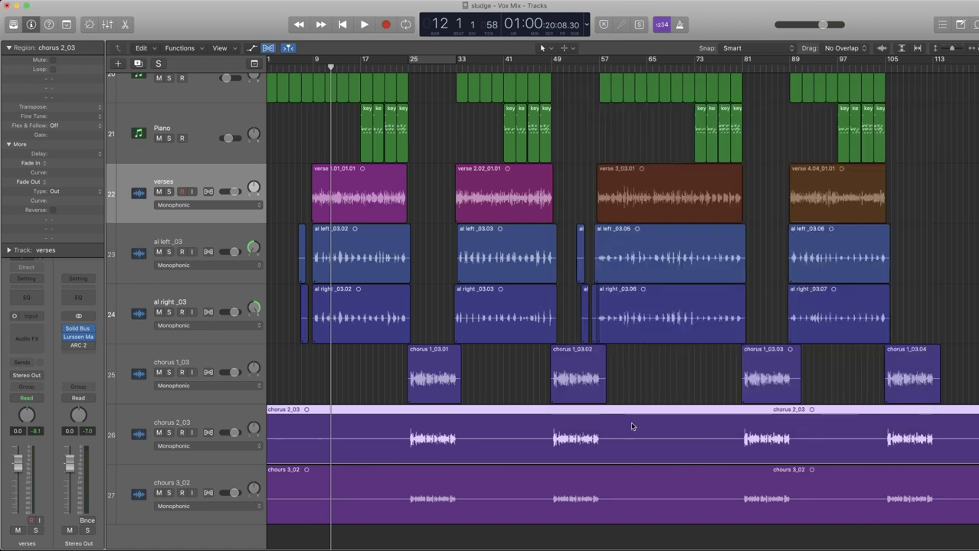
key(ctrl+x)
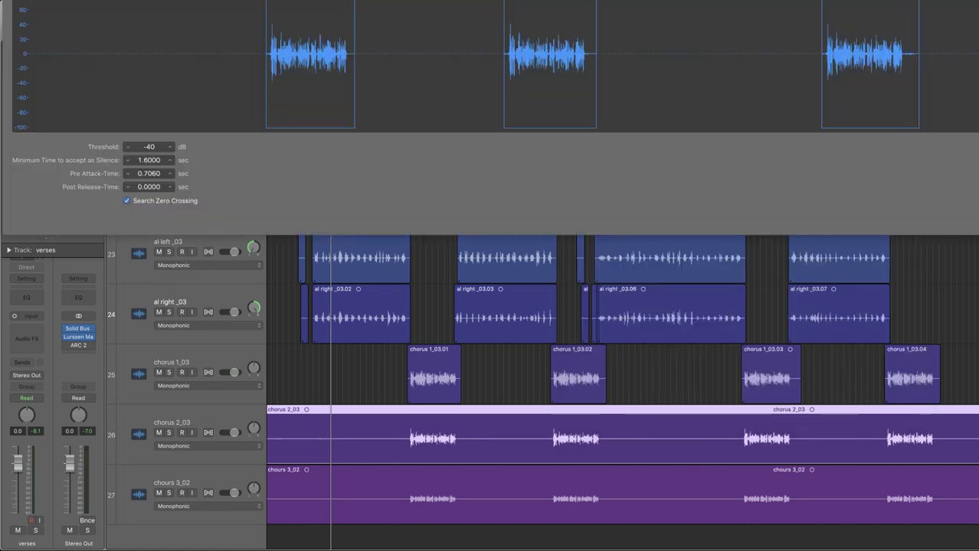
key(Return)
Remove silence from the chours 3_02 region on track 27 with the existing settings.
click(687, 484)
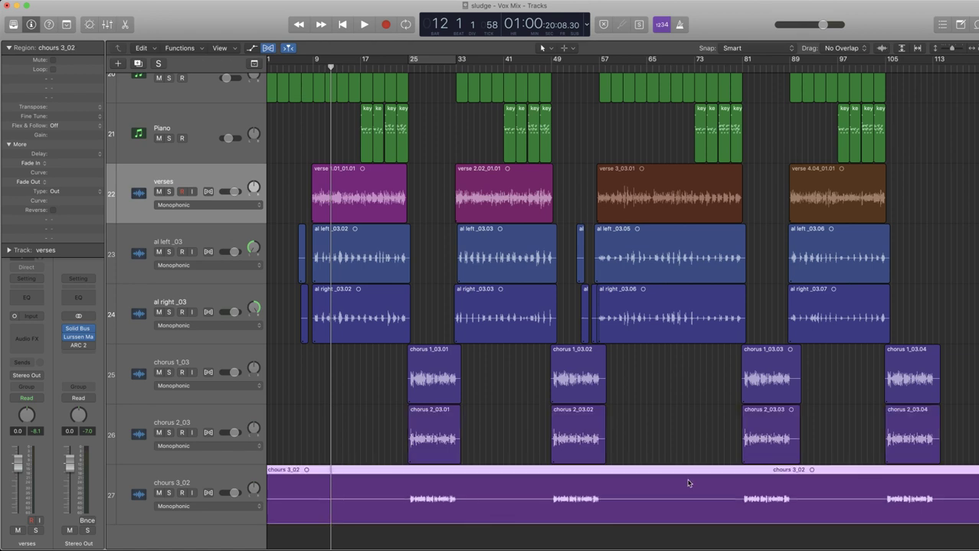
key(ctrl+x)
key(Return)
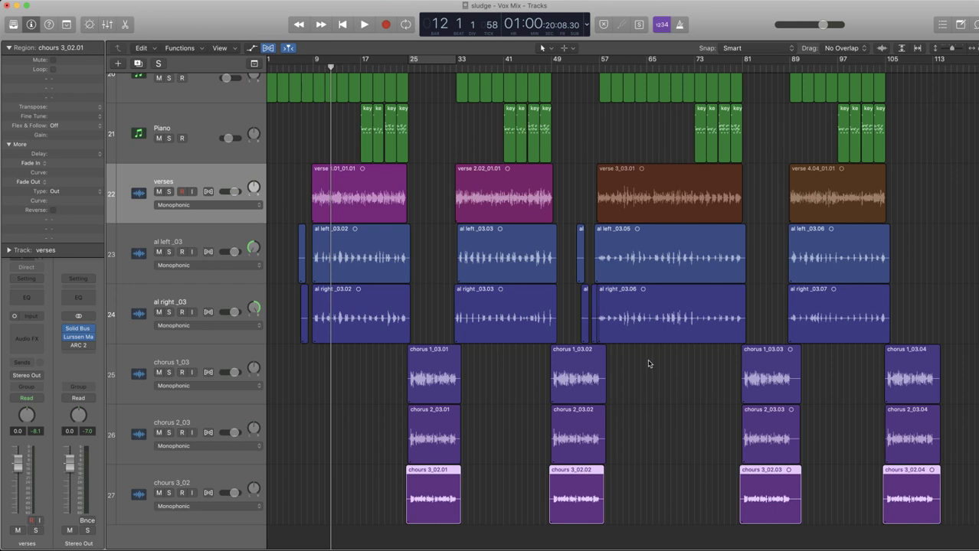
Recolor the four regions on the verses track bright blue-violet.
click(216, 232)
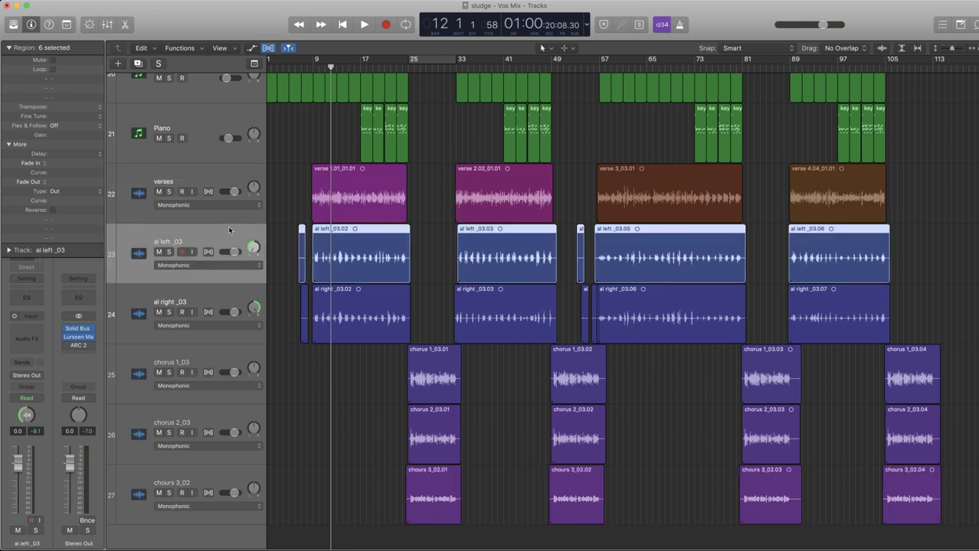
click(214, 172)
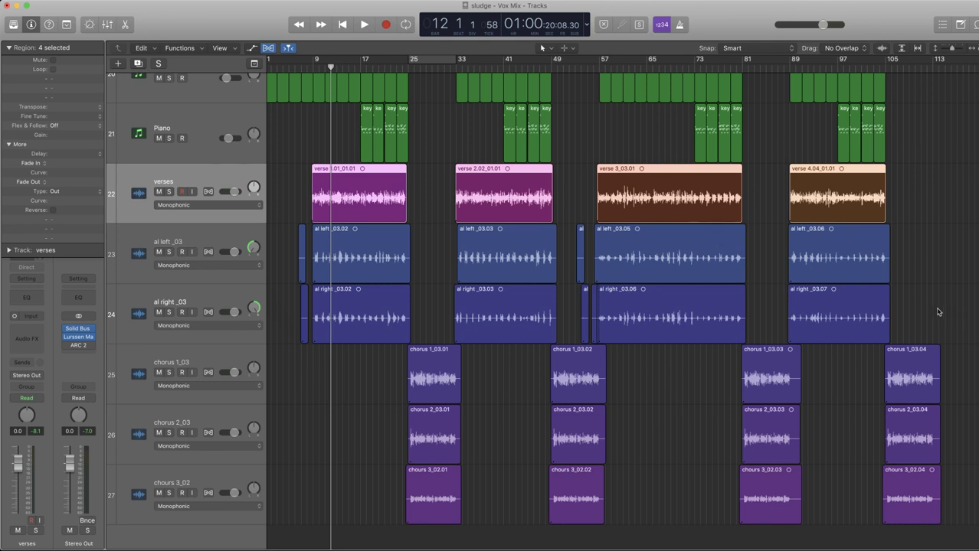
drag(906, 180, 354, 170)
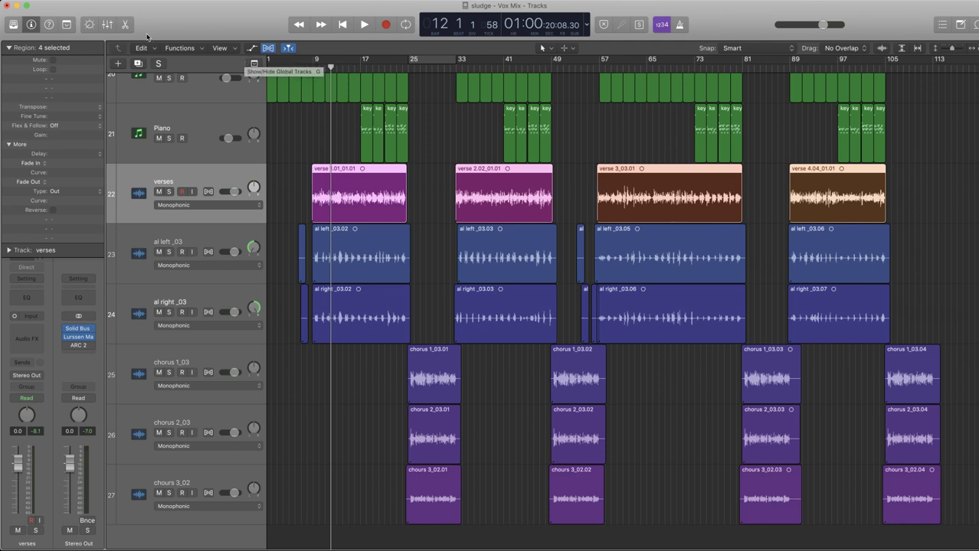
click(67, 26)
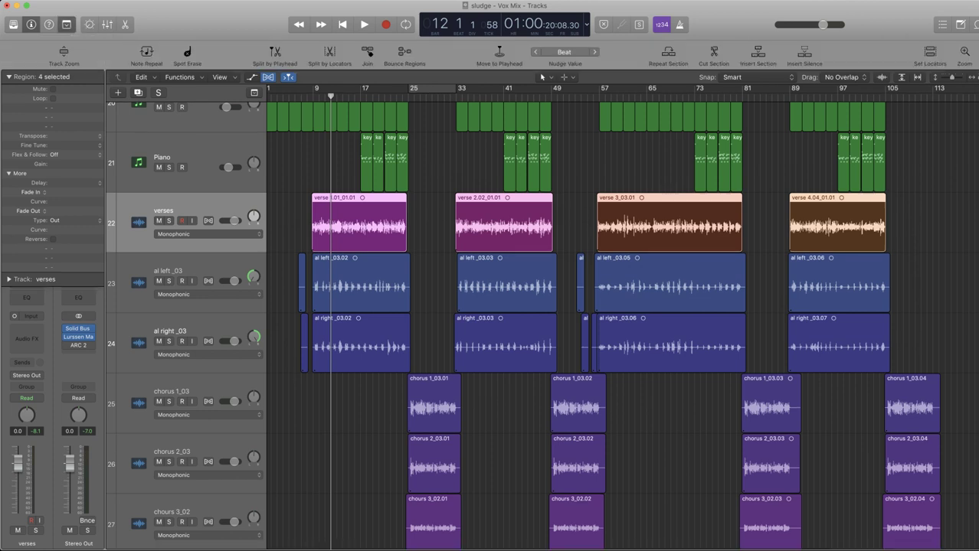
key(alt+c)
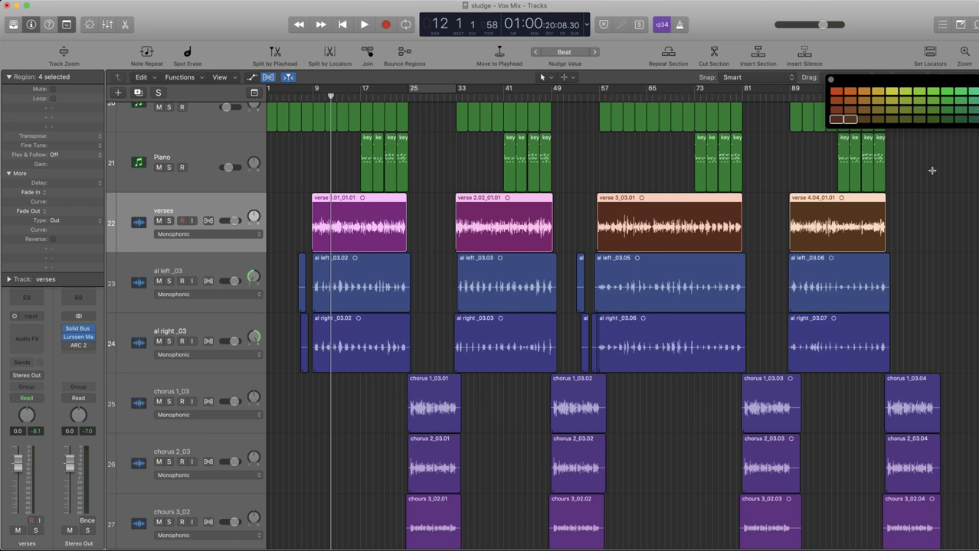
click(978, 91)
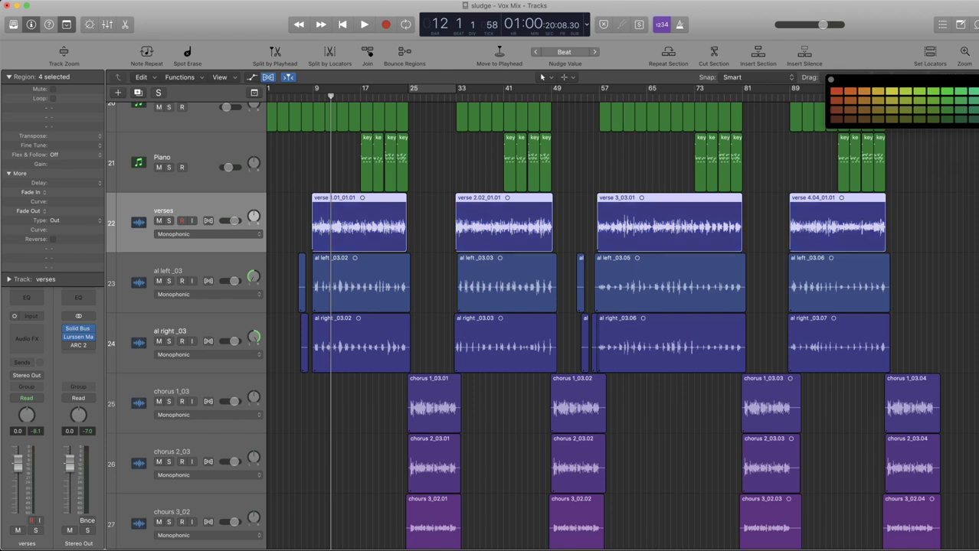
click(978, 91)
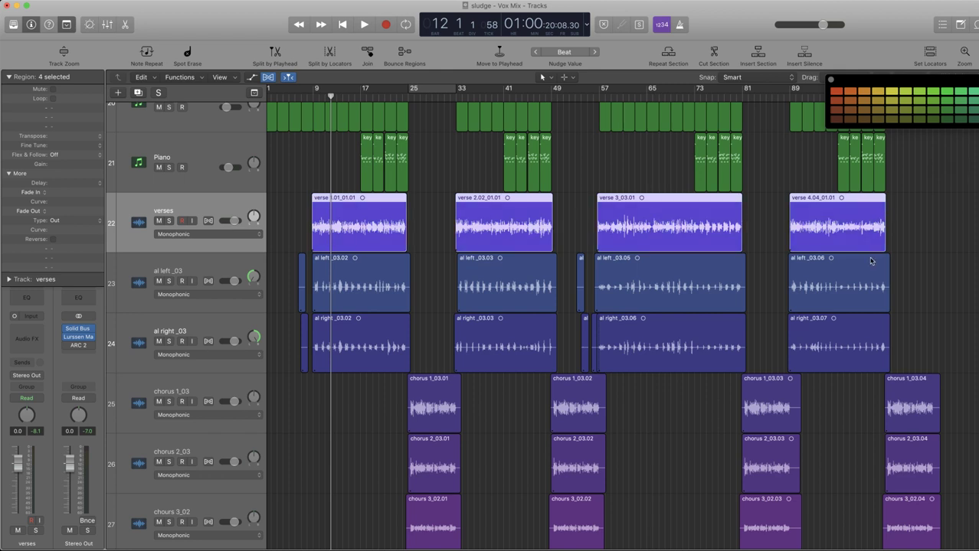
Recolor all al left _03 and al right _03 regions dark purple and deselect them.
click(921, 285)
drag(909, 342, 289, 328)
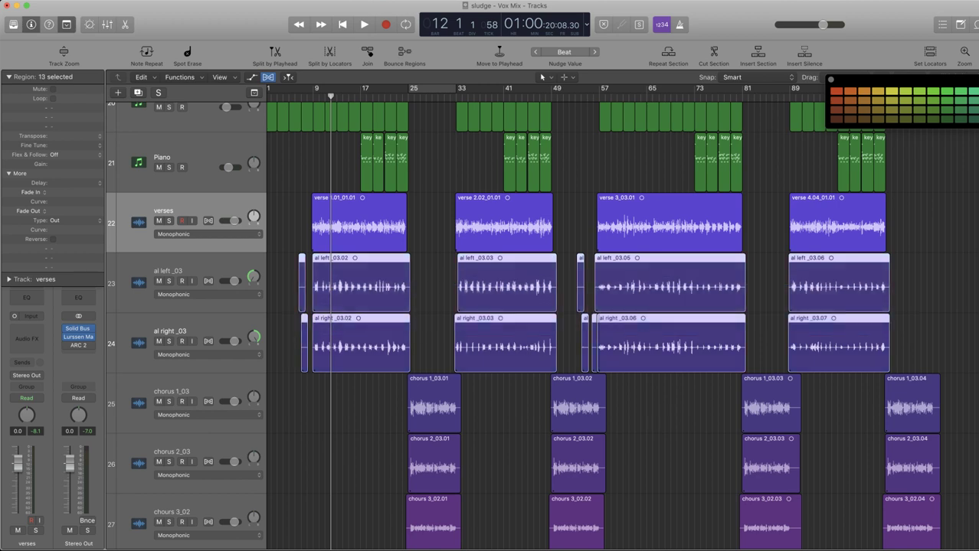
click(897, 275)
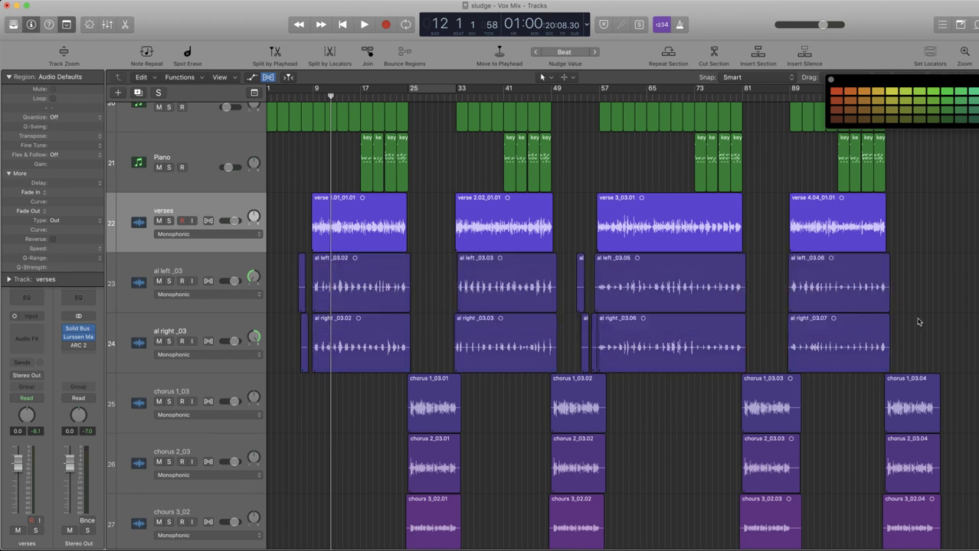
Recolor all regions on the three chorus tracks magenta-purple, and close the color palette and control bar extension.
scroll(917, 320, down, 2)
drag(949, 478, 403, 379)
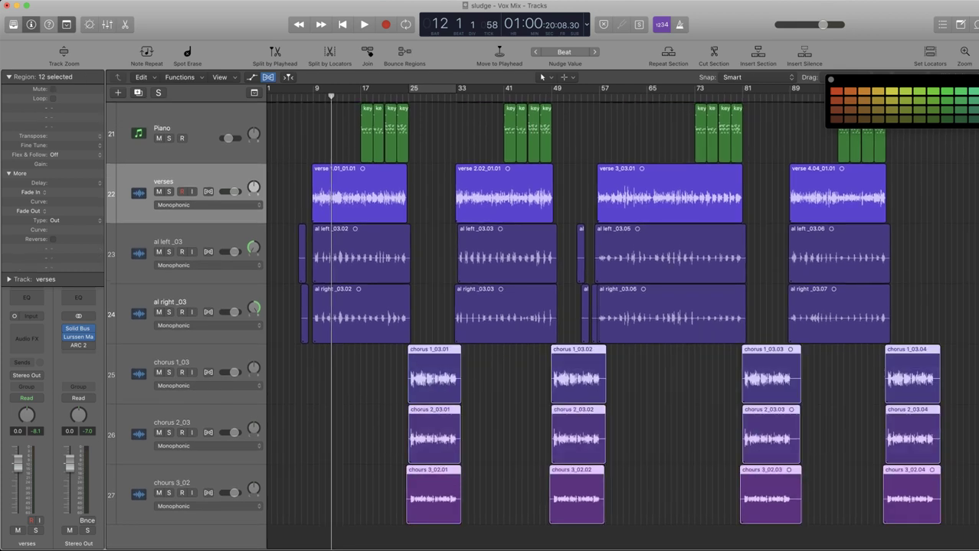
click(977, 100)
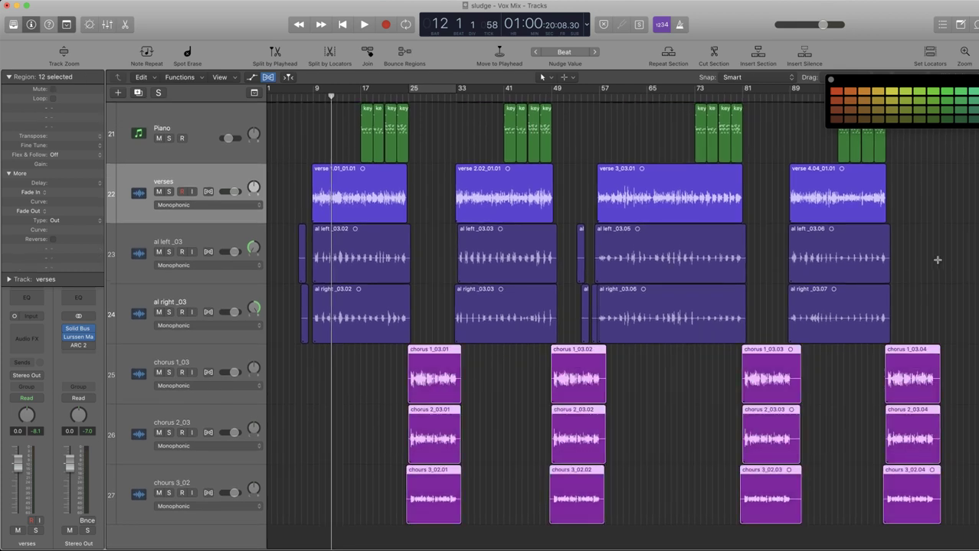
click(900, 245)
click(831, 79)
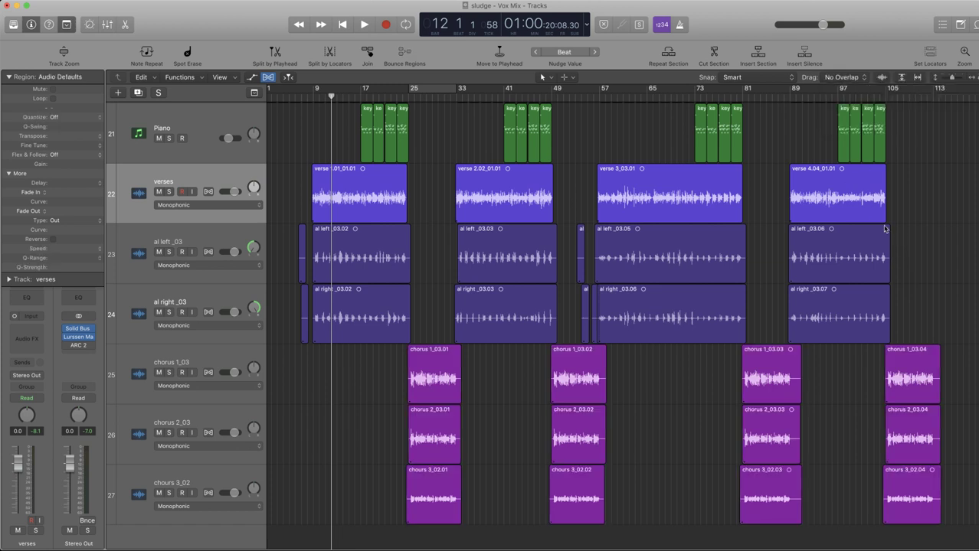
click(67, 25)
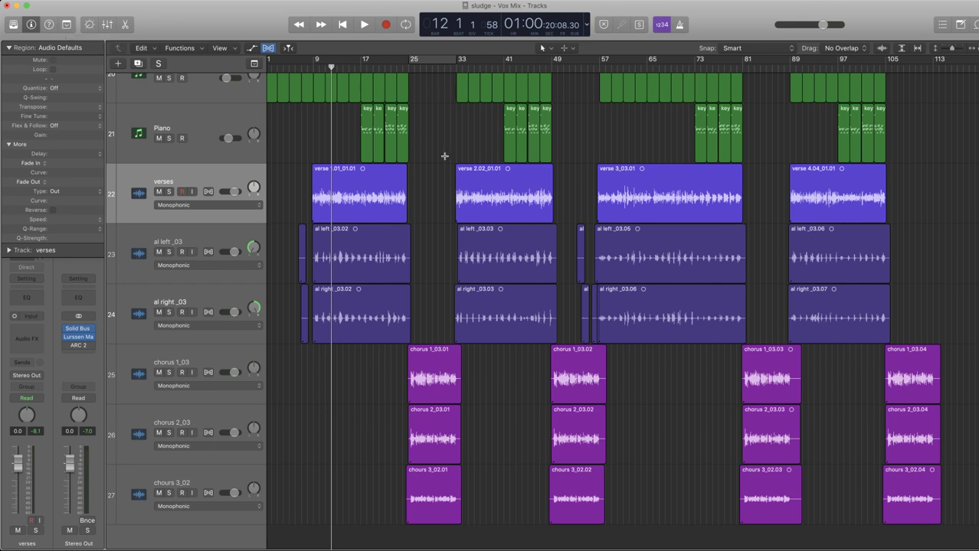
Play the full arrangement with all tracks from bar 9.
key(super+Right)
key(super+Right)
key(super+Right)
key(super+Up)
key(super+Up)
key(super+Up)
key(super+Up)
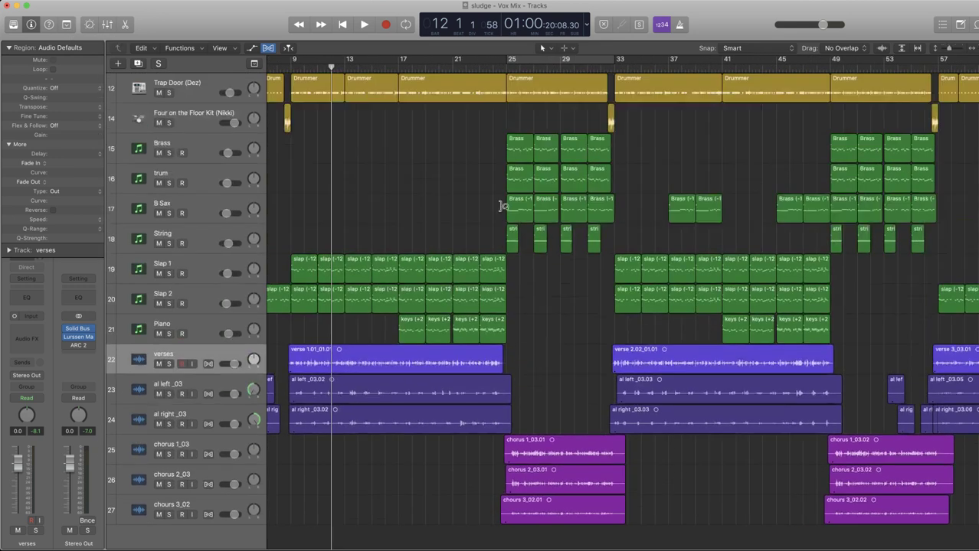
key(super+Left)
key(super+Left)
key(super+Left)
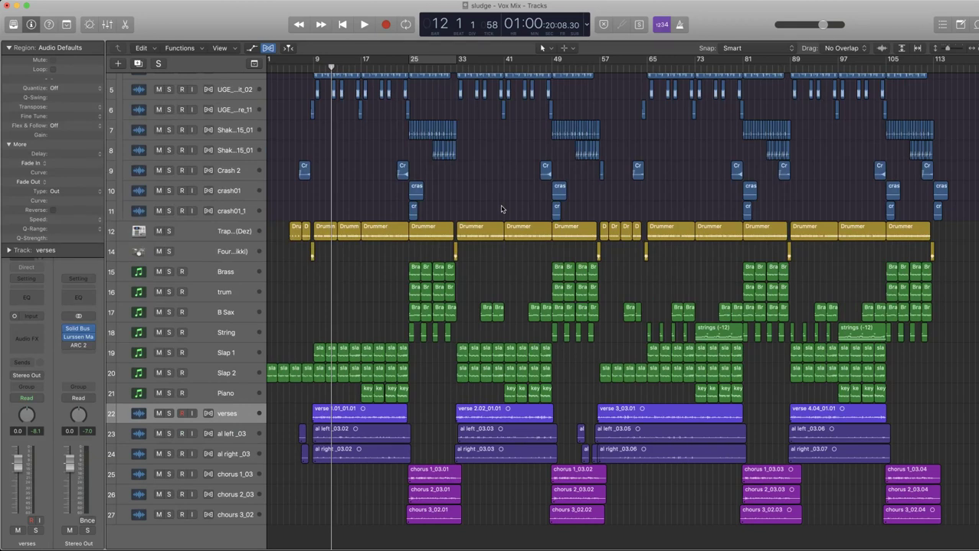
click(313, 67)
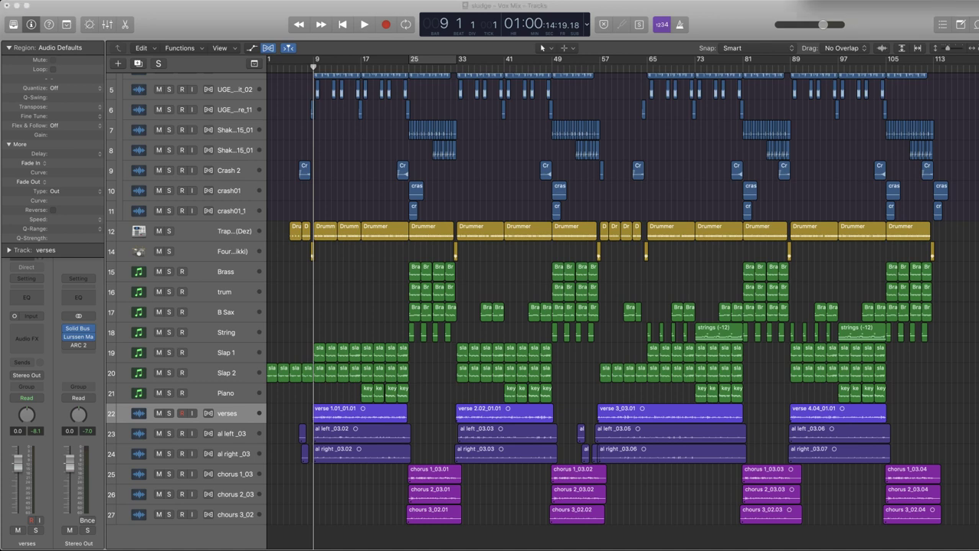
key(space)
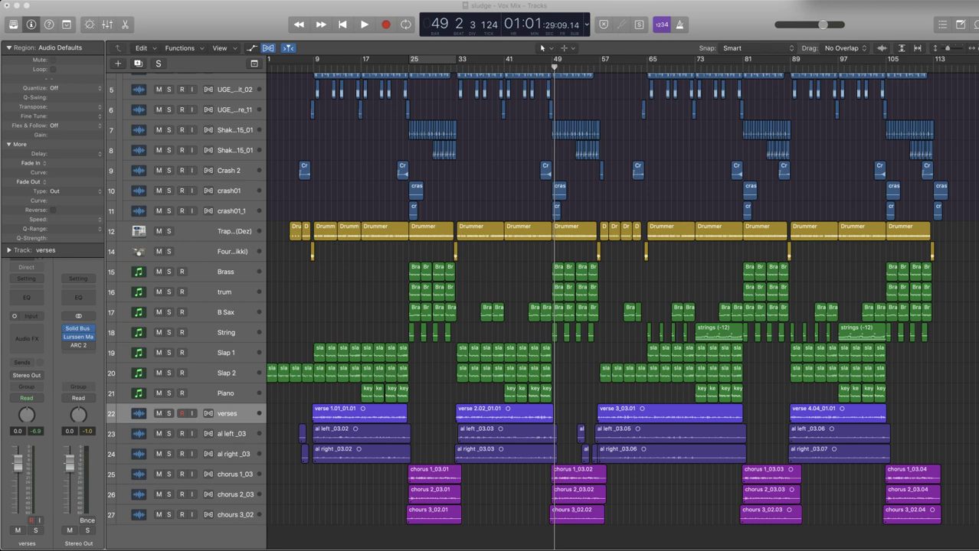
Audition the first chorus with the cycle range from bar 25 to 33, and switch cycling off.
click(432, 59)
key(space)
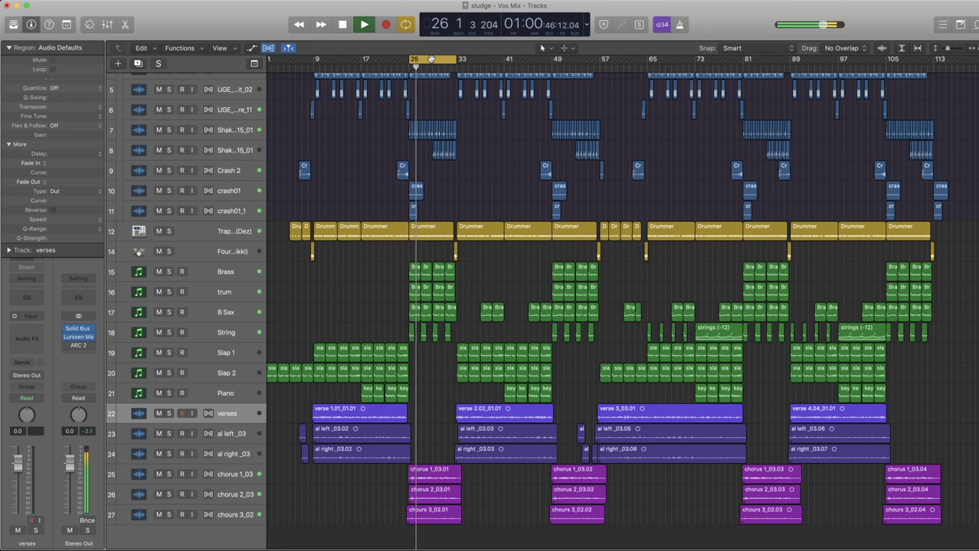
key(space)
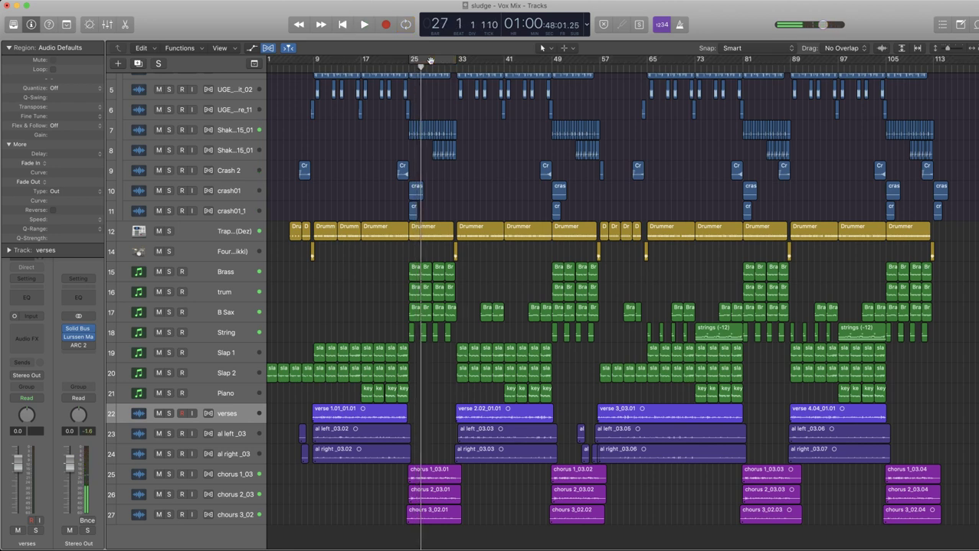
Audition the opening of the first verse from bar 9 with all tracks playing.
click(316, 65)
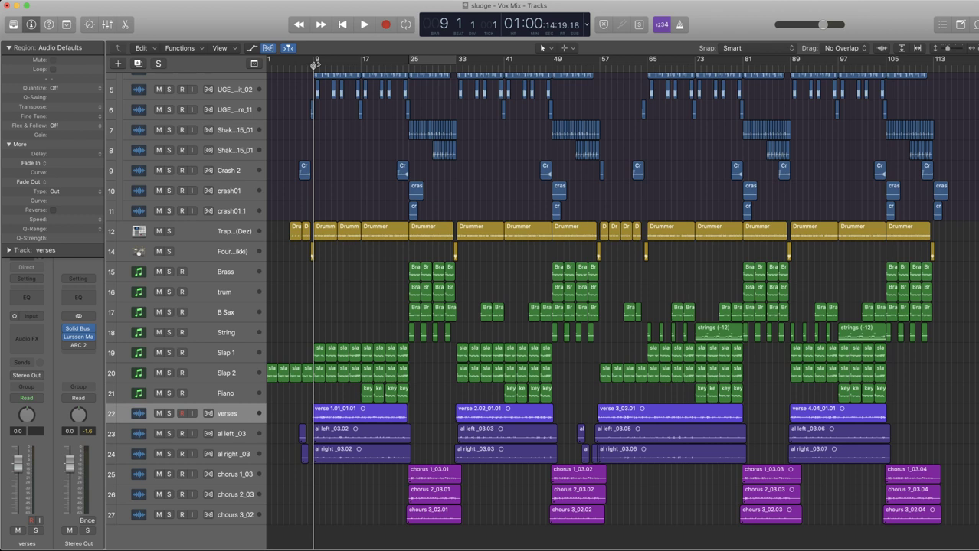
key(space)
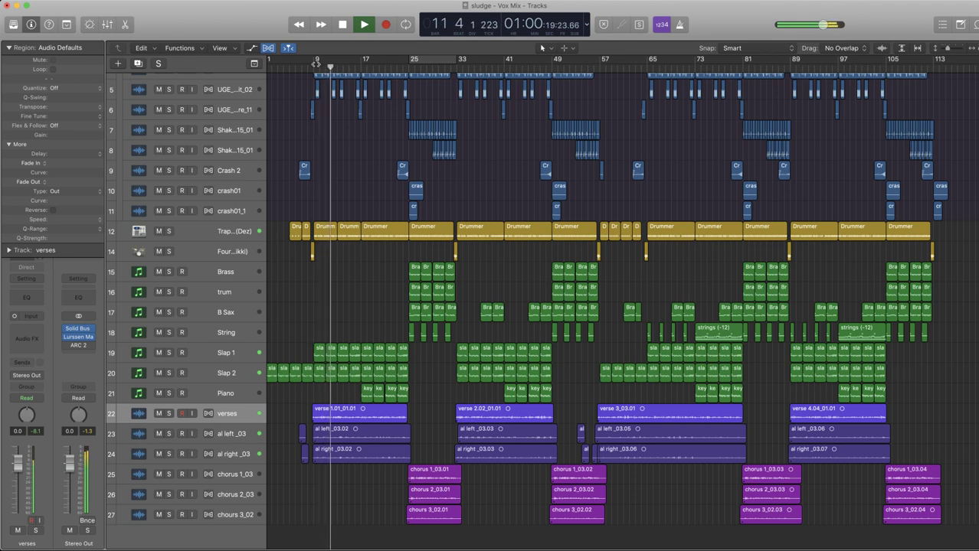
key(space)
Set a cycle range from bar 9 to bar 11 and audition it with the full arrangement.
key(super+Right)
key(super+Right)
key(super+Right)
key(super+Right)
key(super+Right)
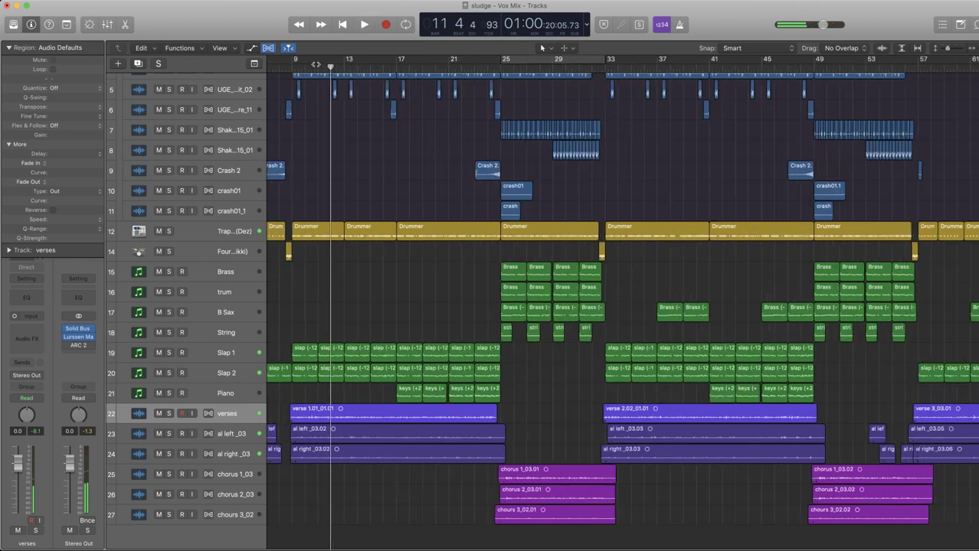
scroll(315, 64, left, 5)
drag(397, 65, 426, 65)
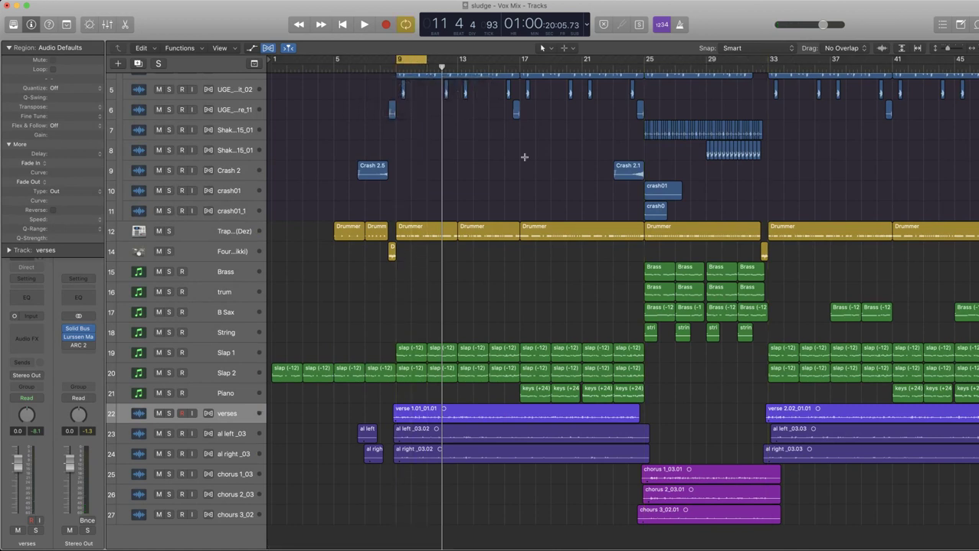
key(space)
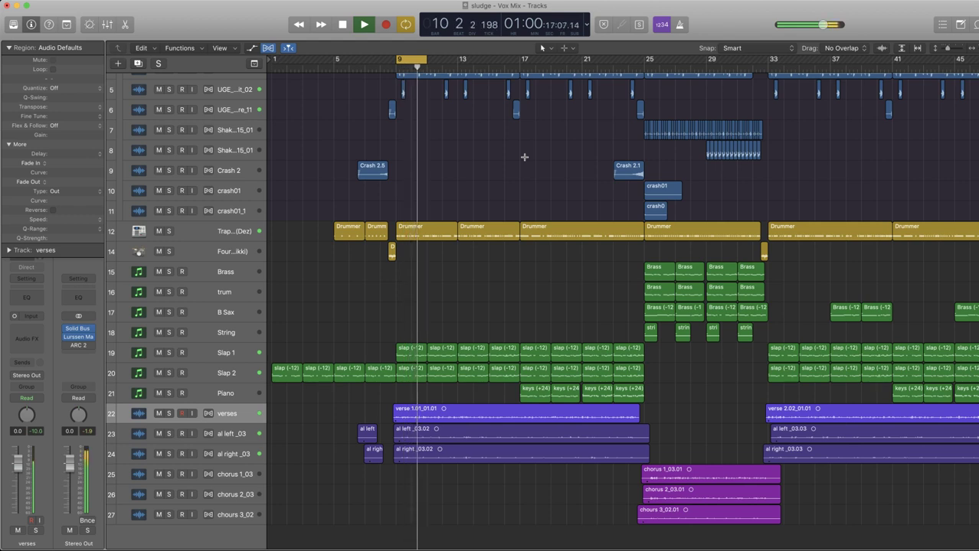
key(space)
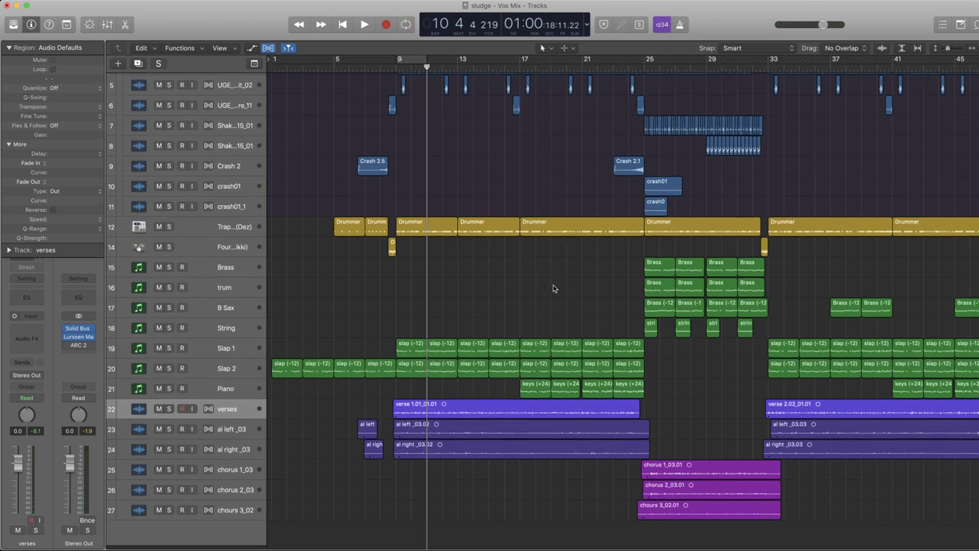
Solo al left _03 and al right _03 and audition them with the bar 9 to 11 cycle enabled.
key(super+Right)
key(super+Right)
key(super+Down)
key(super+Down)
scroll(554, 288, down, 5)
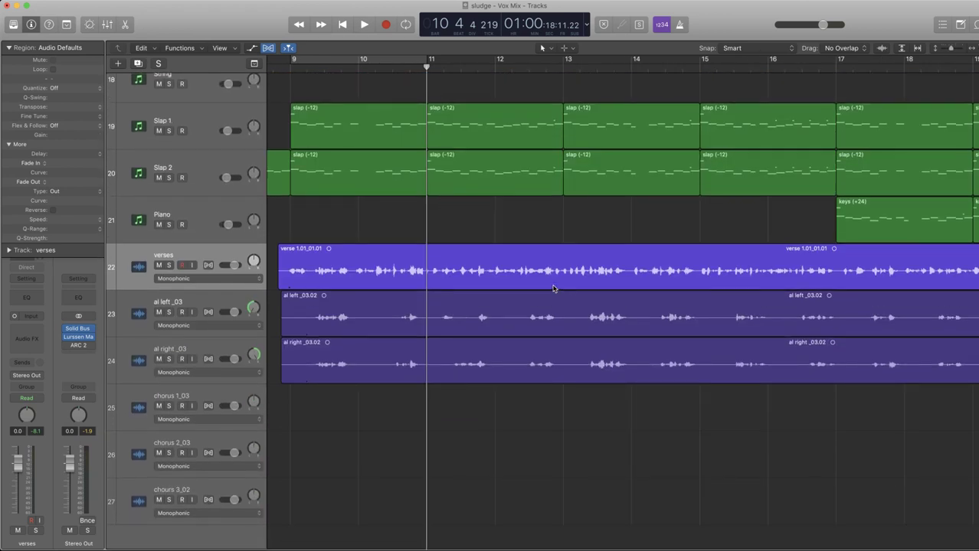
key(super+Down)
key(super+Down)
key(super+Down)
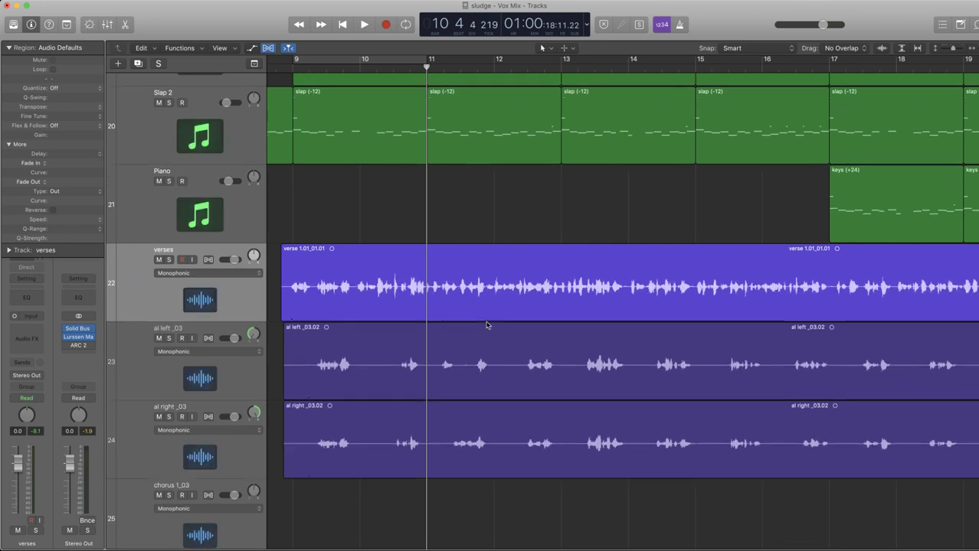
key(super+Right)
key(super+Right)
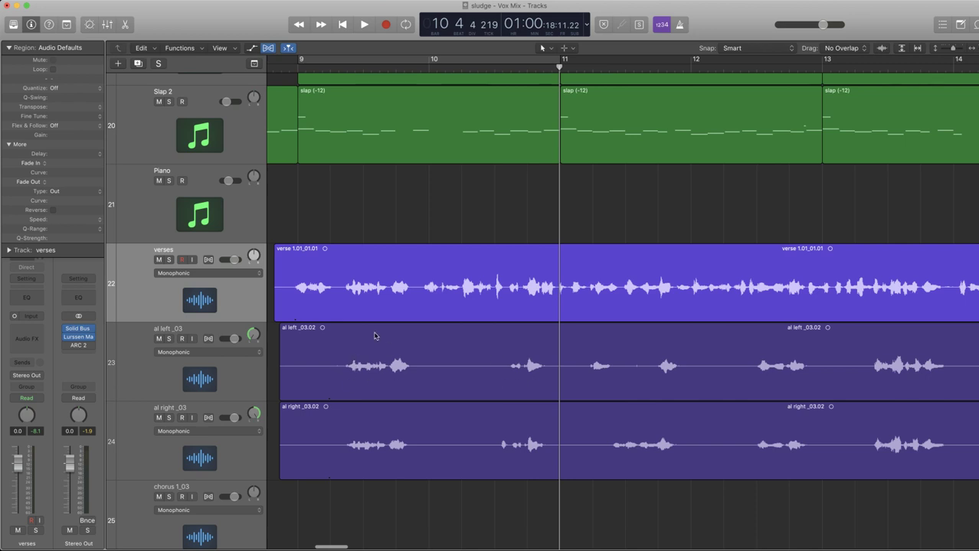
click(323, 61)
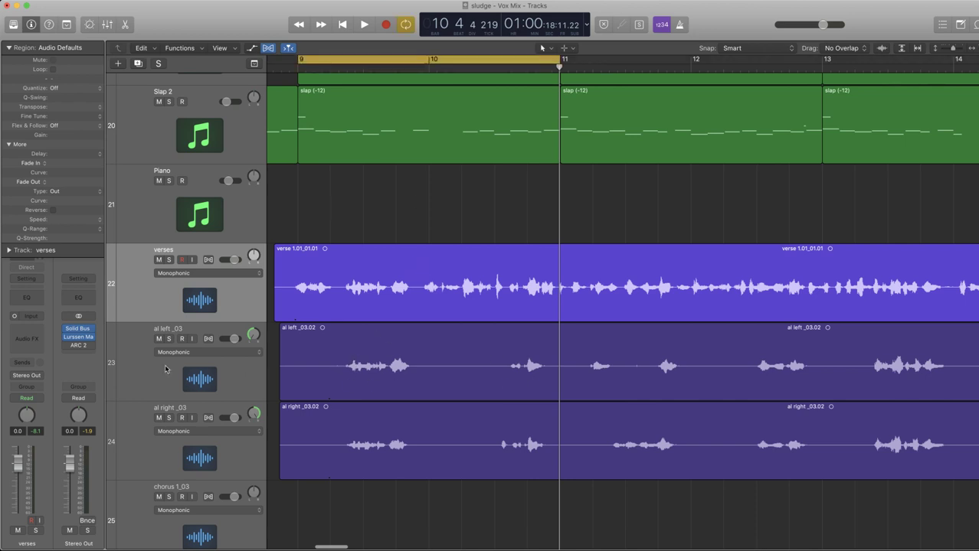
click(169, 339)
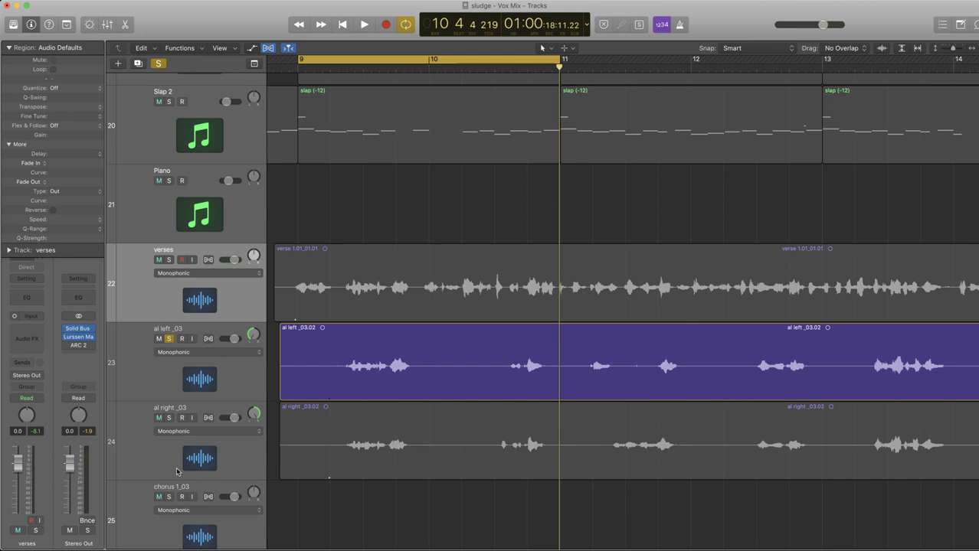
click(169, 417)
key(space)
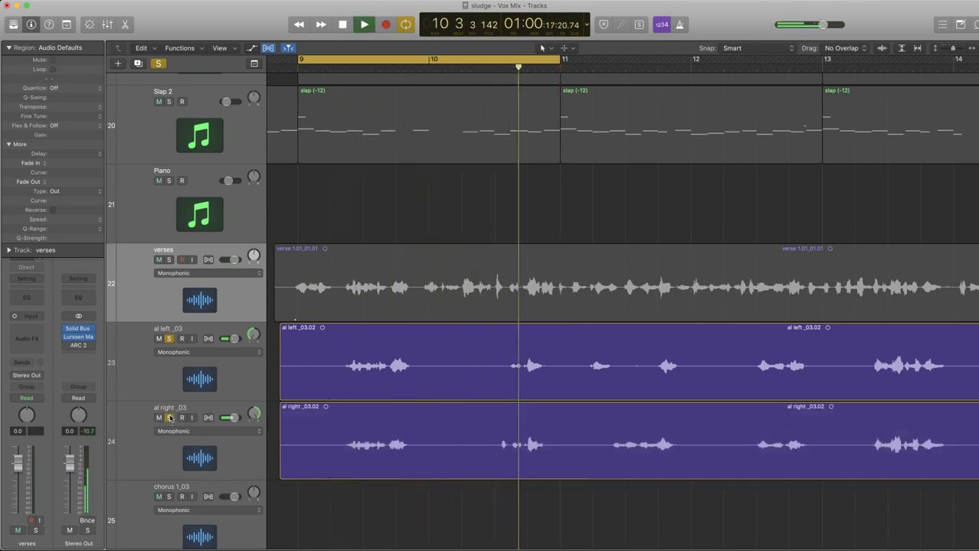
key(space)
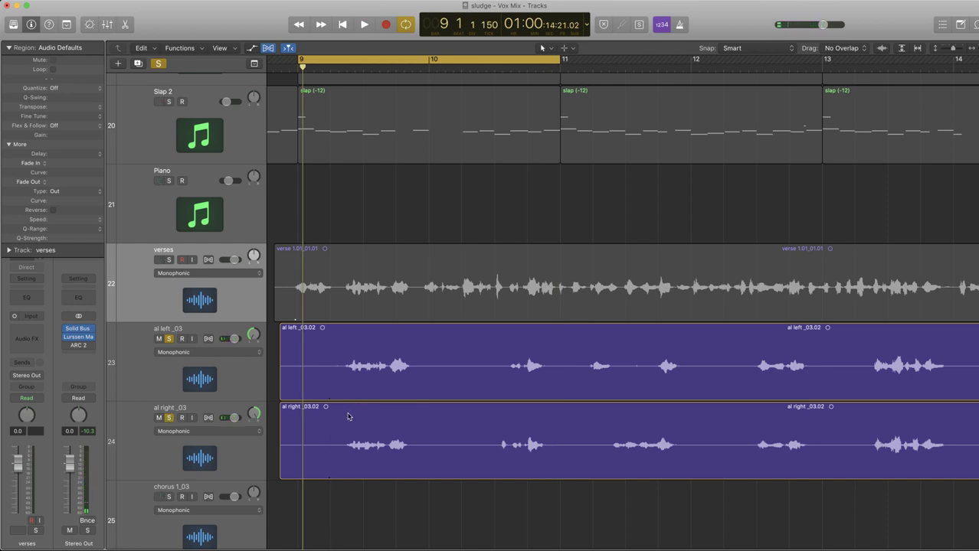
Audition the verses track soloed together with al left _03 and al right _03, and clear all three solos.
click(169, 260)
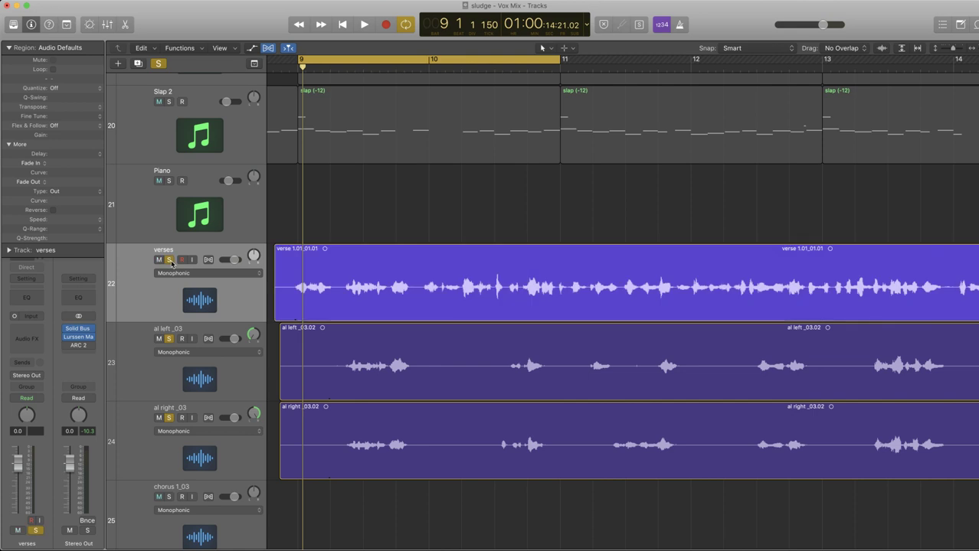
key(space)
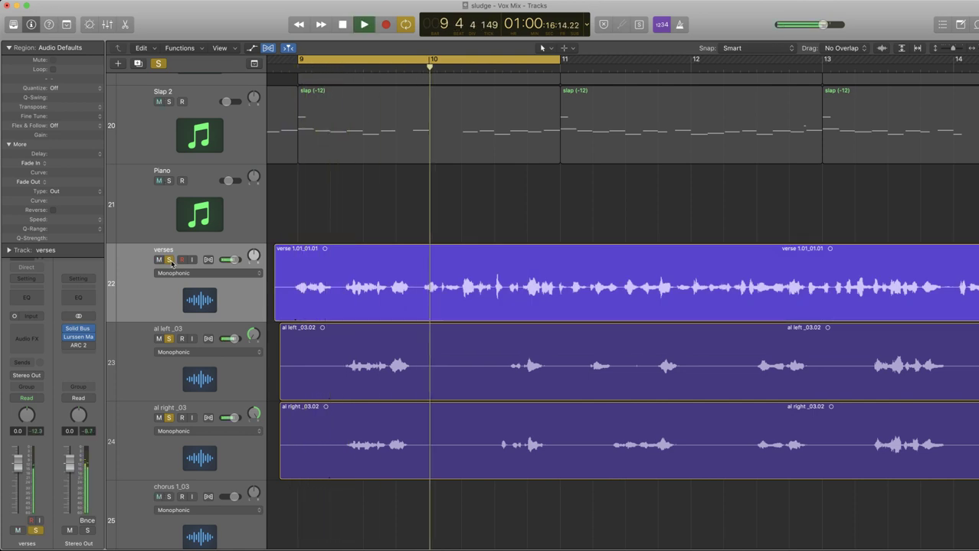
click(170, 260)
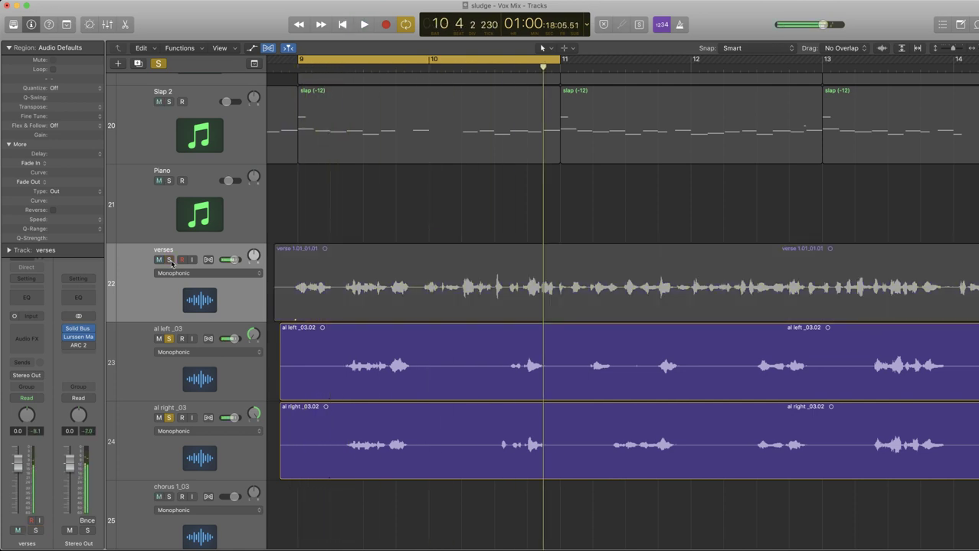
click(169, 339)
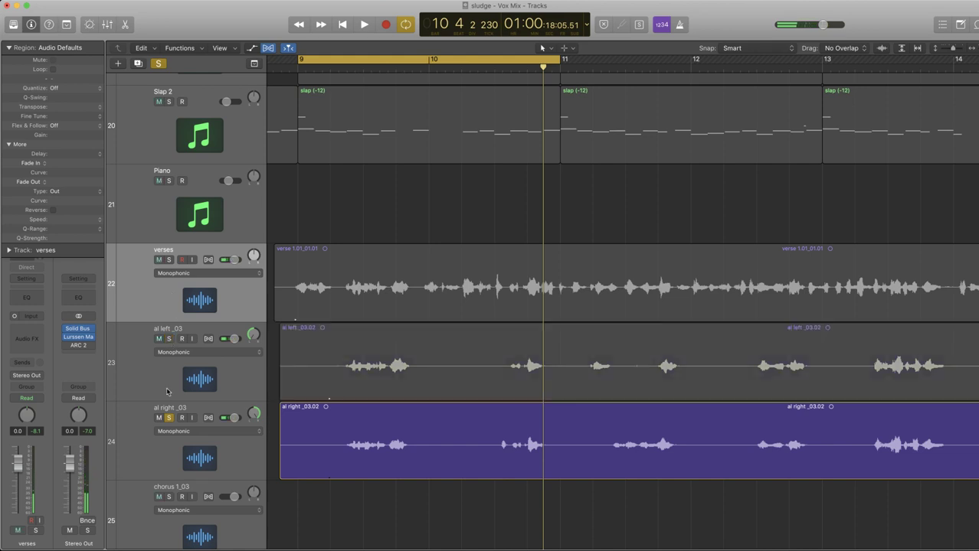
click(170, 418)
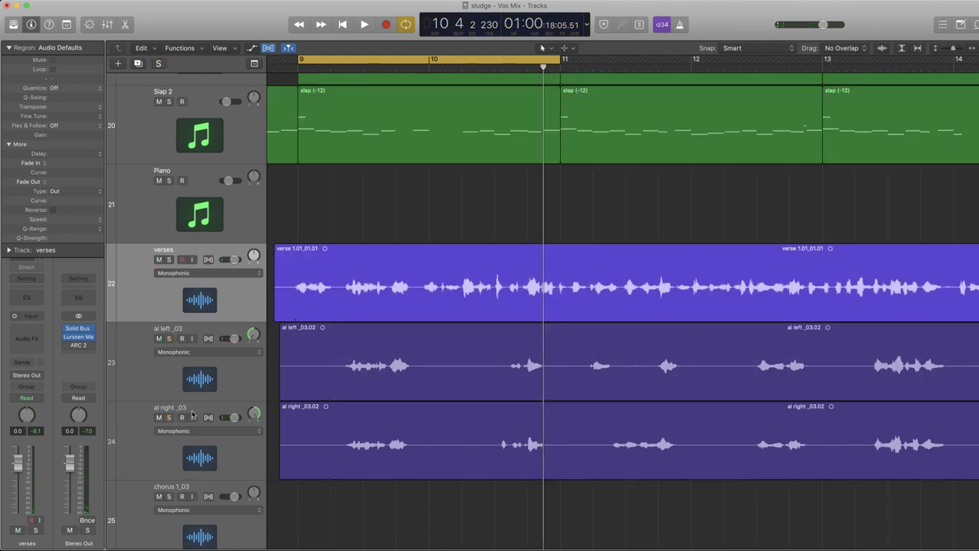
Extend the cycle range to bar 12 and audition bars 9 to 12 with the full arrangement.
click(171, 300)
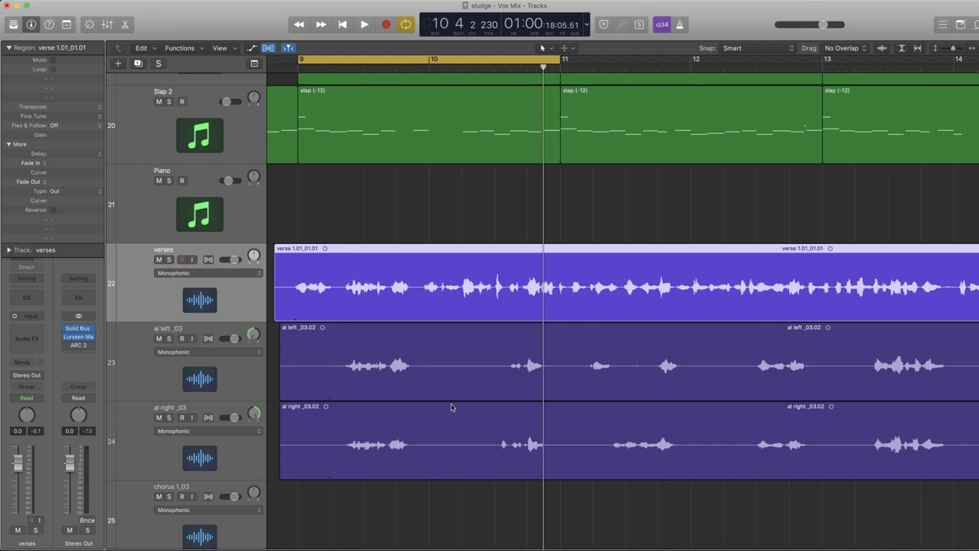
key(super+Left)
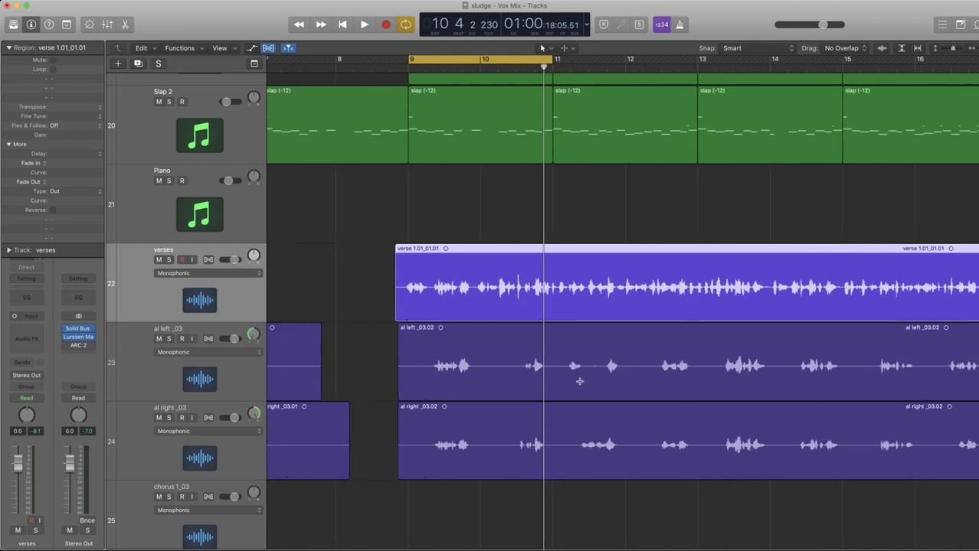
drag(553, 61, 625, 71)
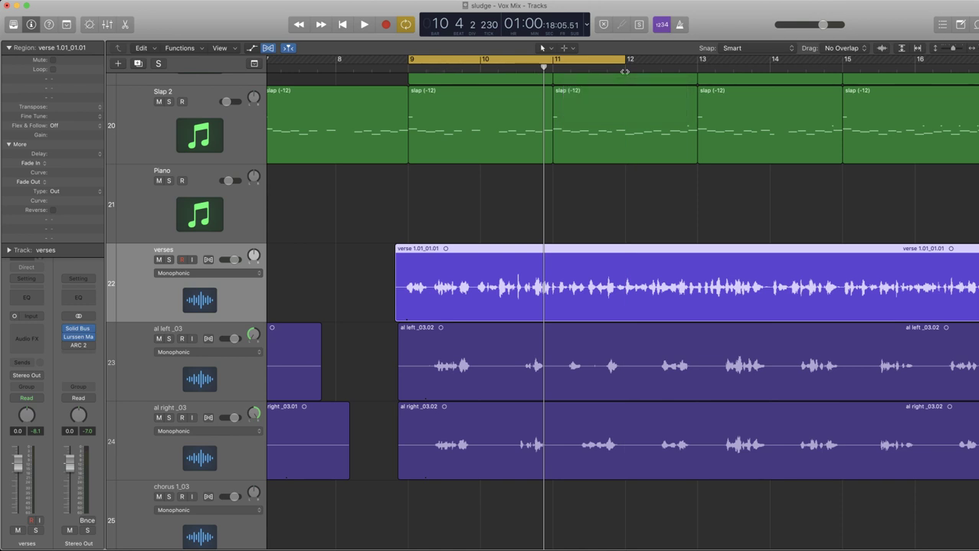
scroll(637, 216, left, 5)
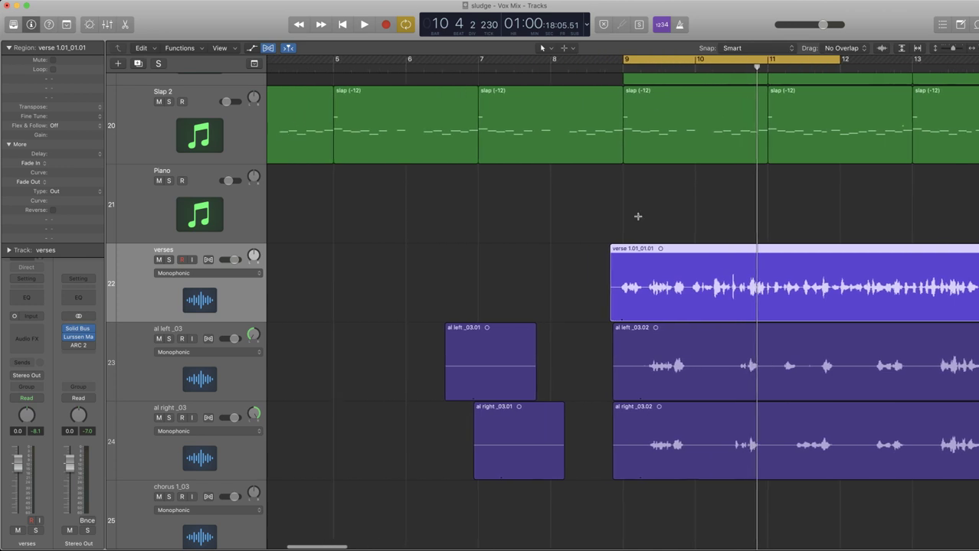
scroll(638, 217, right, 8)
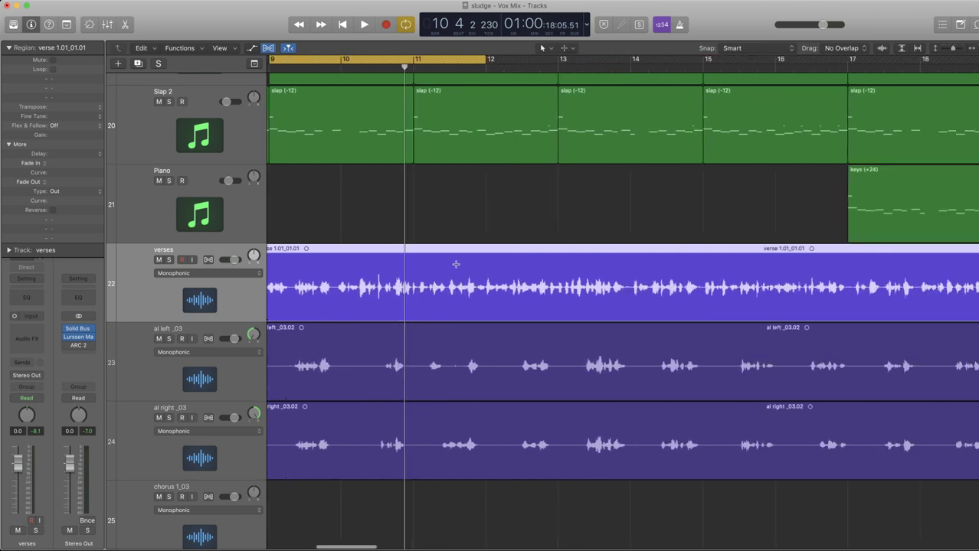
key(space)
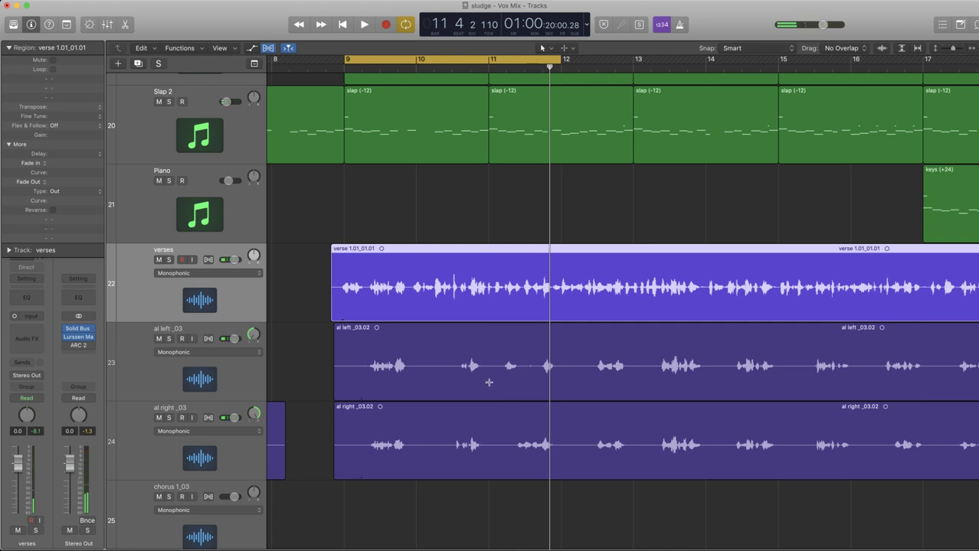
Open a Compressor on the al left _03 track and shrink its plug-in window to 61%.
key(super+Right)
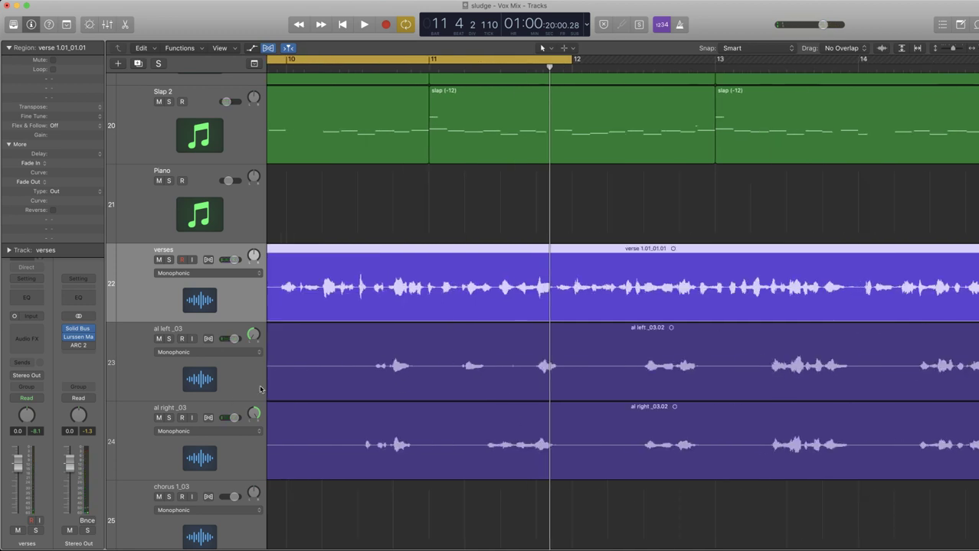
click(245, 375)
scroll(456, 386, left, 1)
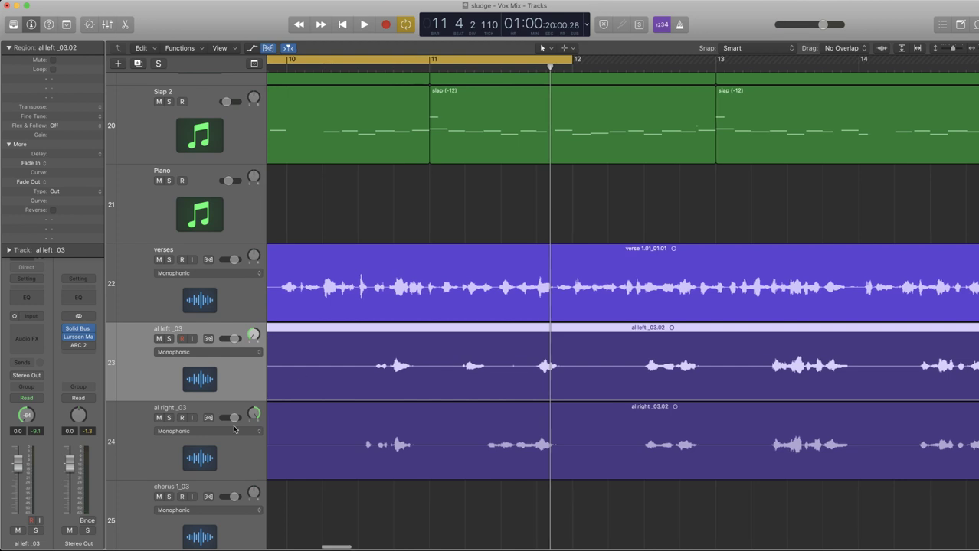
scroll(234, 430, left, 2)
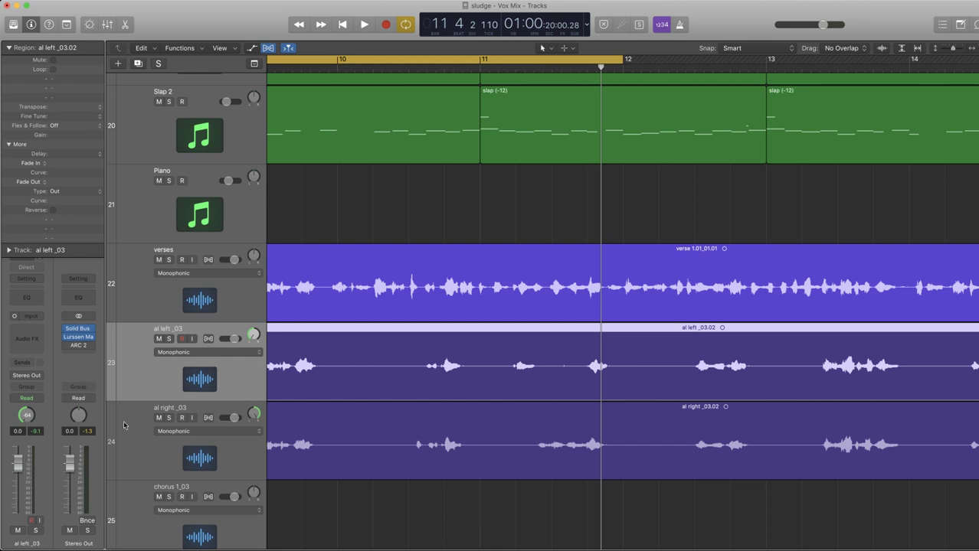
key(i)
key(i)
key(i)
key(i)
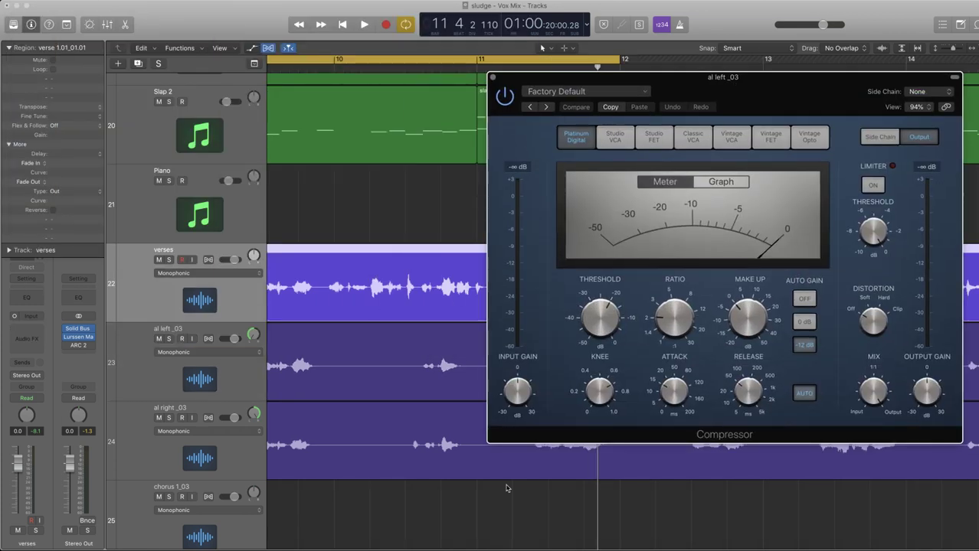
drag(508, 432, 654, 334)
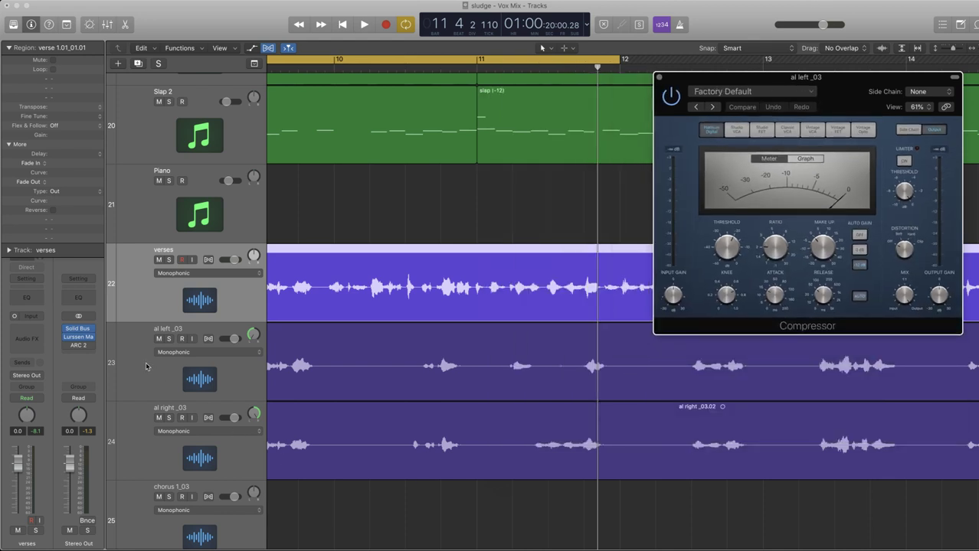
Solo al left _03 and verses, and move the Compressor window clear of the soloed waveforms.
click(170, 340)
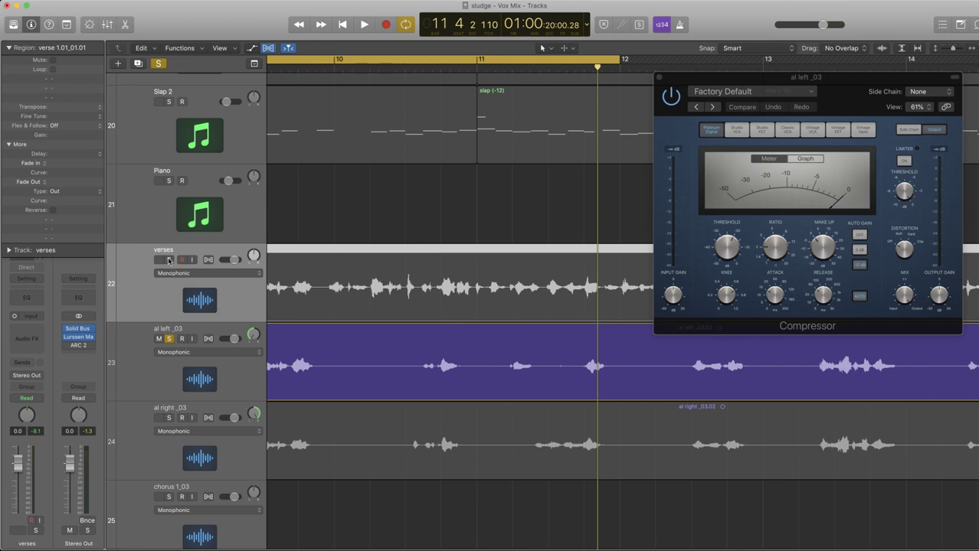
click(169, 261)
scroll(413, 282, left, 3)
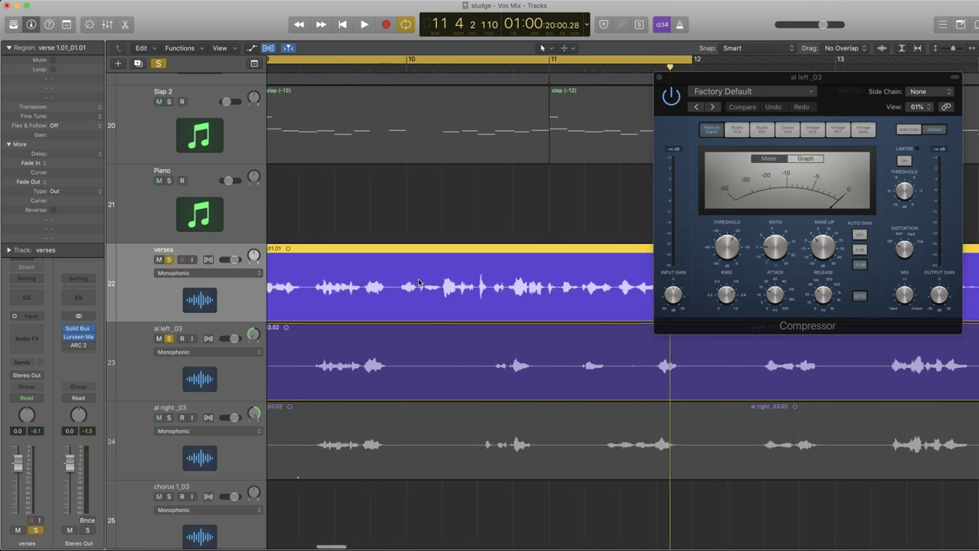
drag(850, 83, 867, 118)
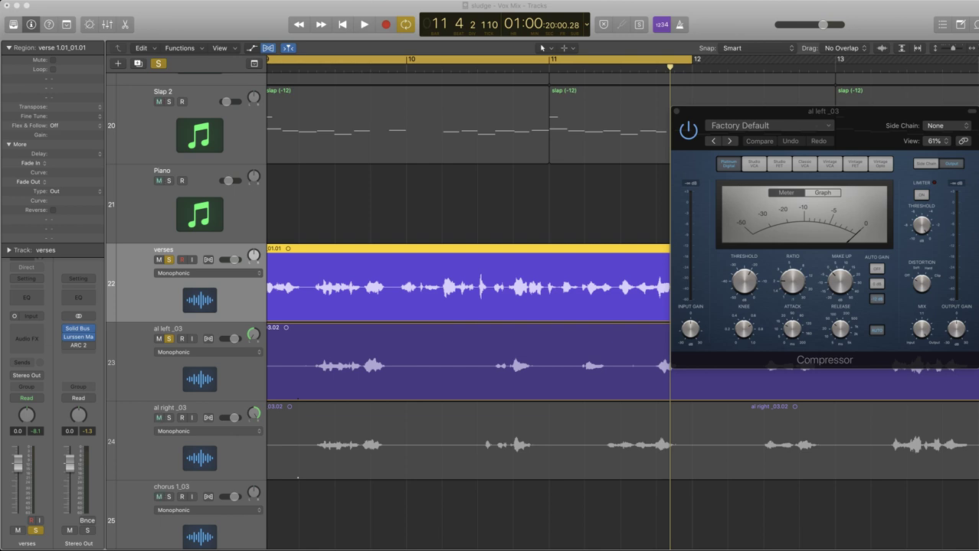
scroll(588, 307, left, 5)
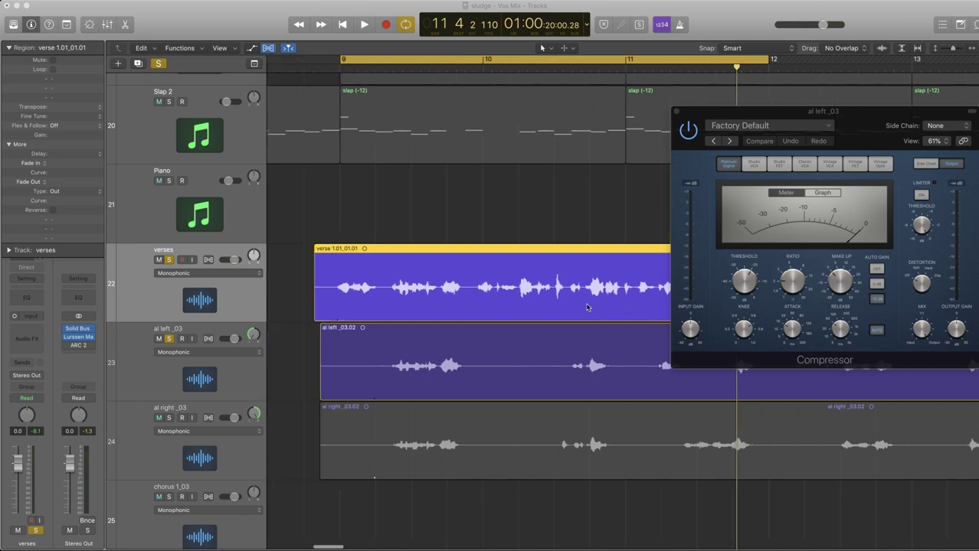
scroll(587, 307, right, 5)
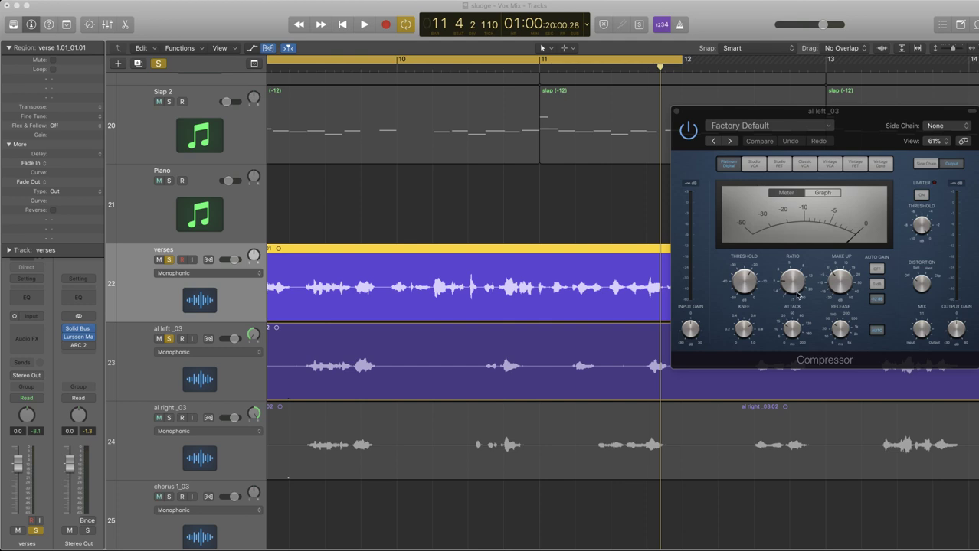
Adjust the al left _03 compressor's threshold while auditioning it against the verses in the bar 9 to 12 cycle.
drag(741, 297, 742, 283)
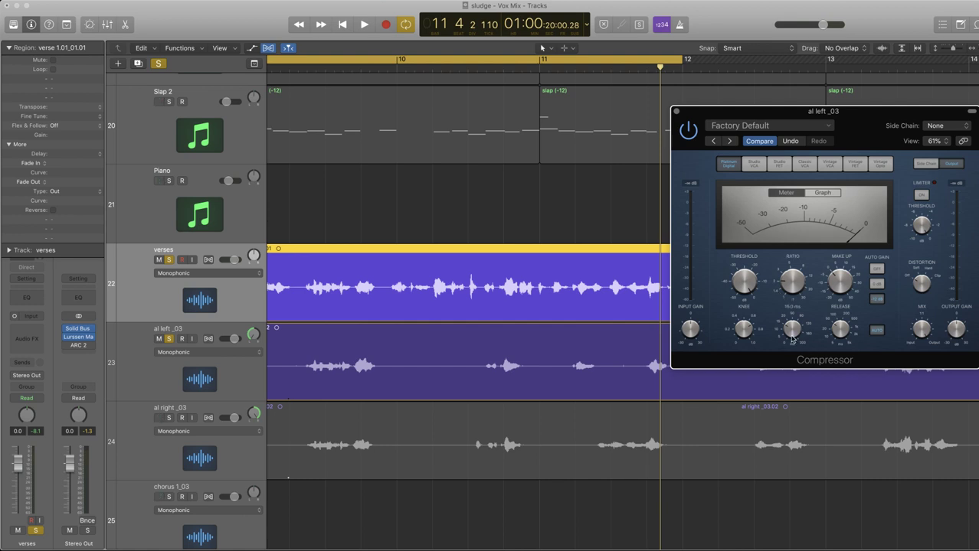
key(space)
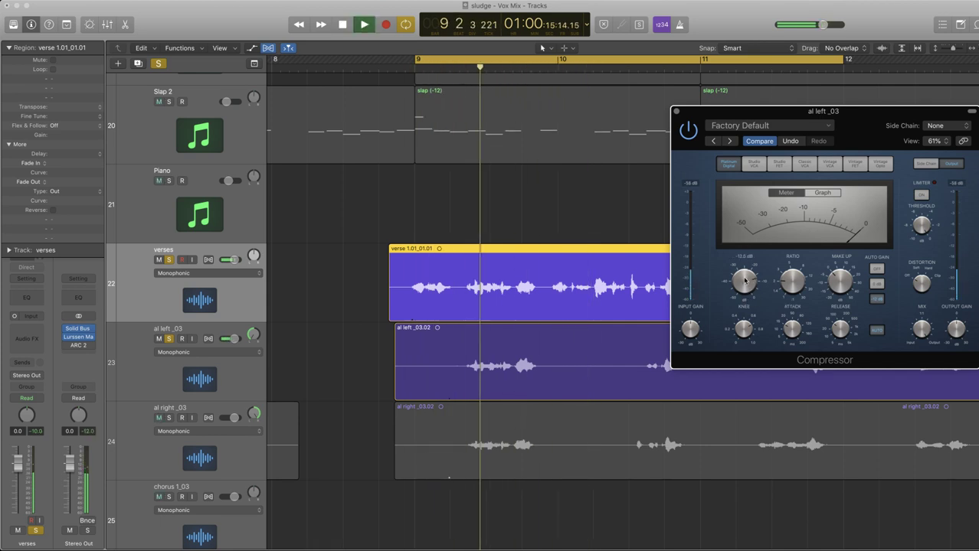
drag(745, 281, 747, 293)
key(space)
key(space)
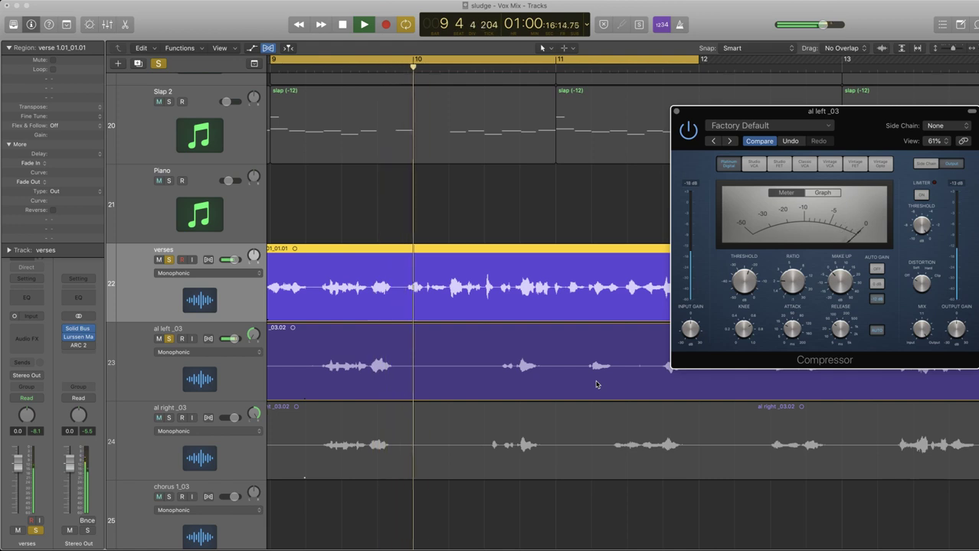
key(space)
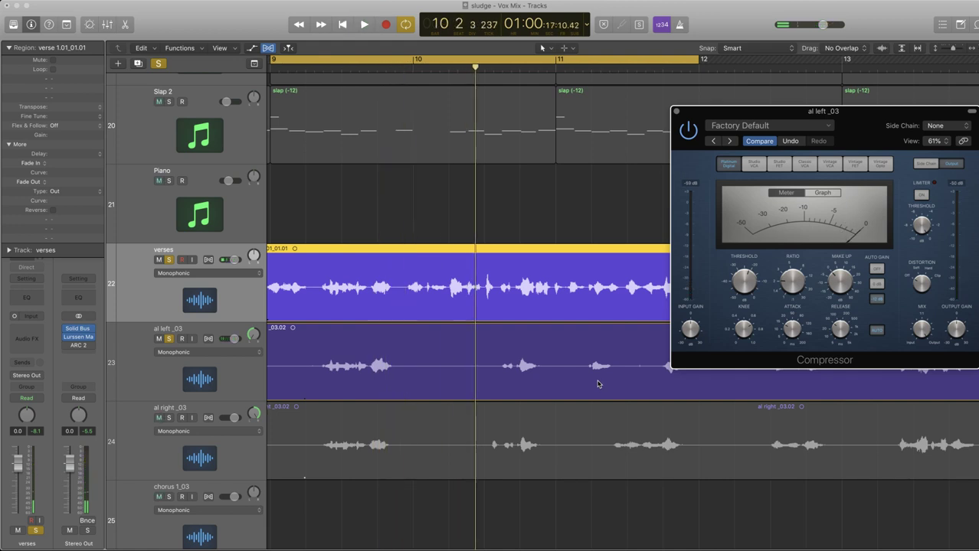
key(space)
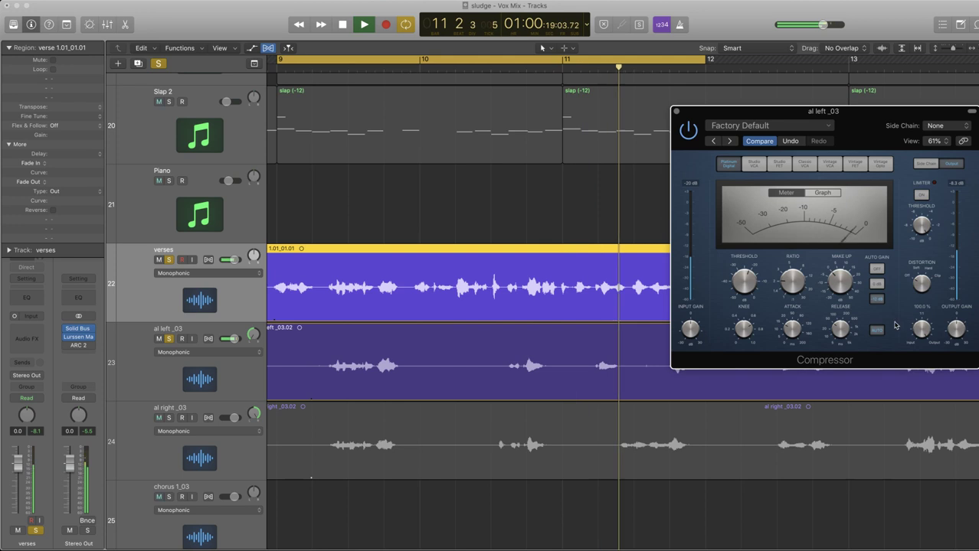
key(space)
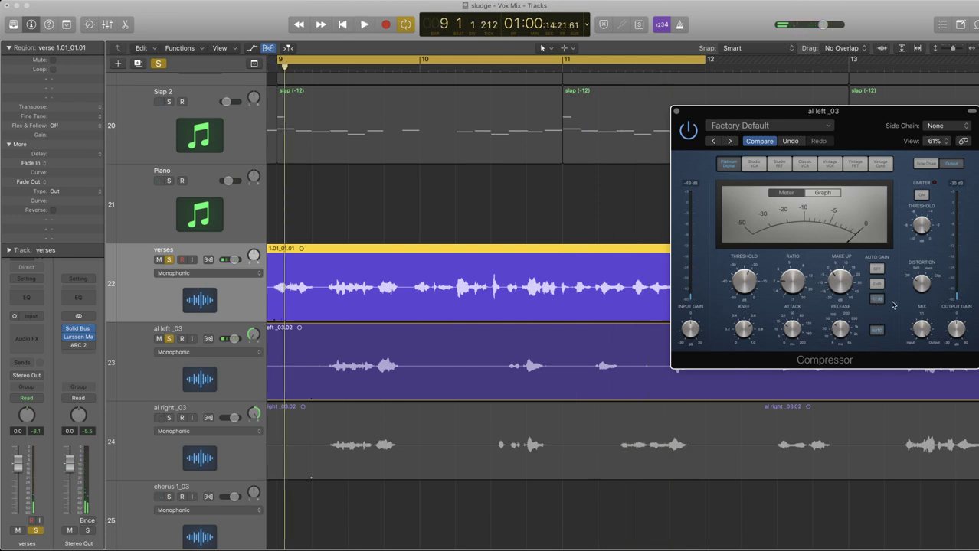
Turn the compressor's Auto Gain off and audition al left _03 with the verses.
click(875, 271)
mouse_move(839, 287)
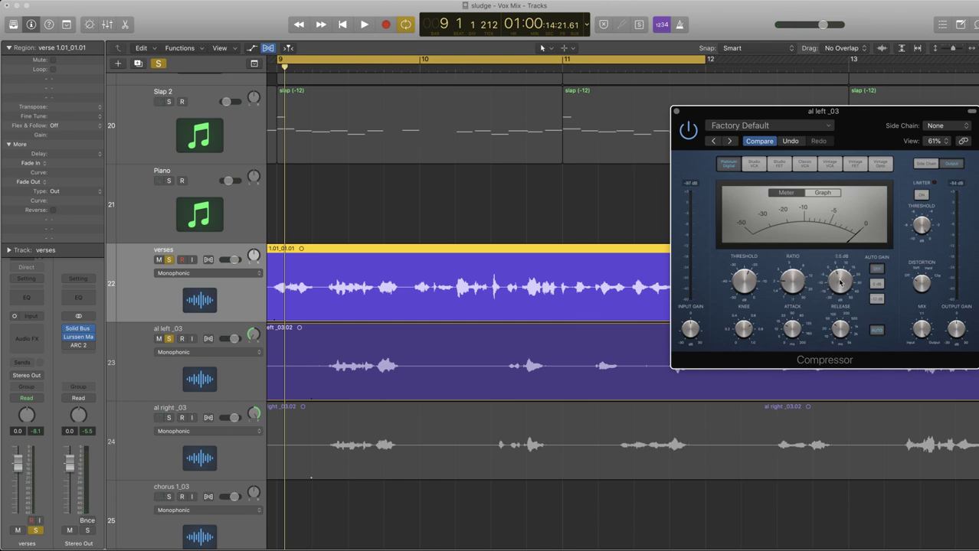
key(space)
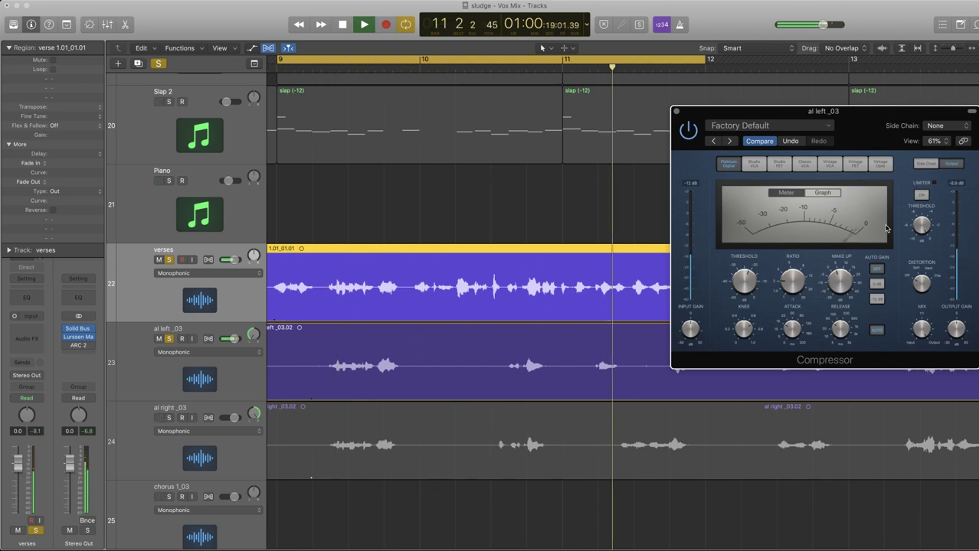
key(Return)
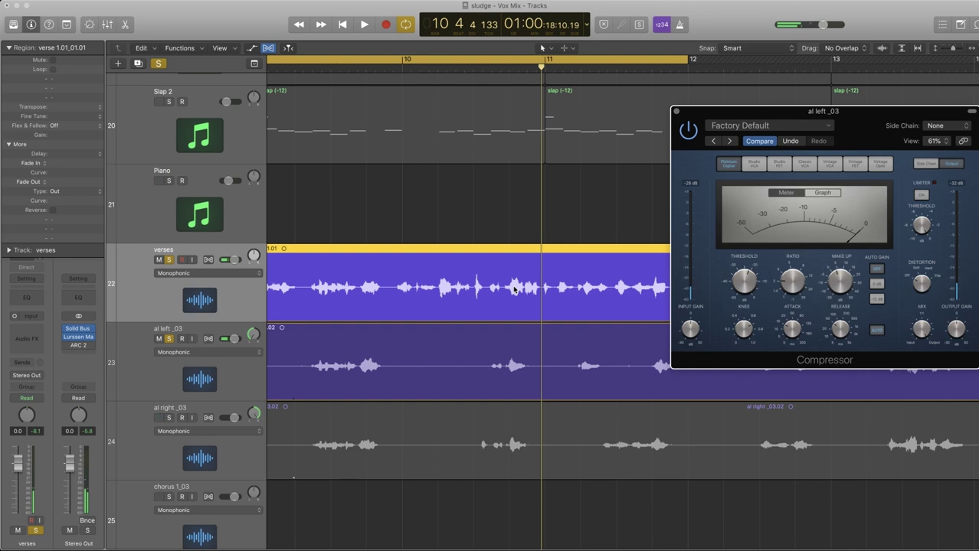
Set a short cycle range within bar 10 and compare the verses with and without al left _03.
drag(463, 61, 514, 62)
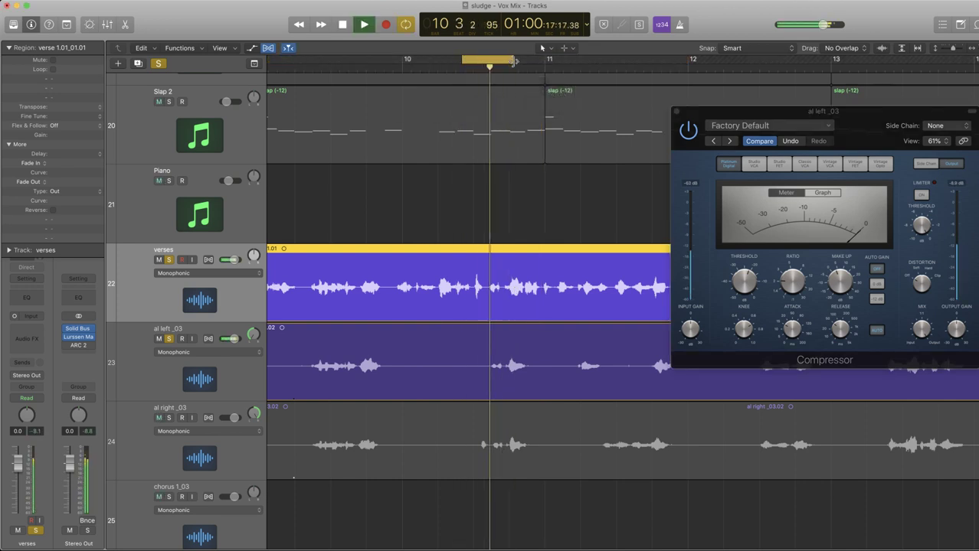
click(169, 339)
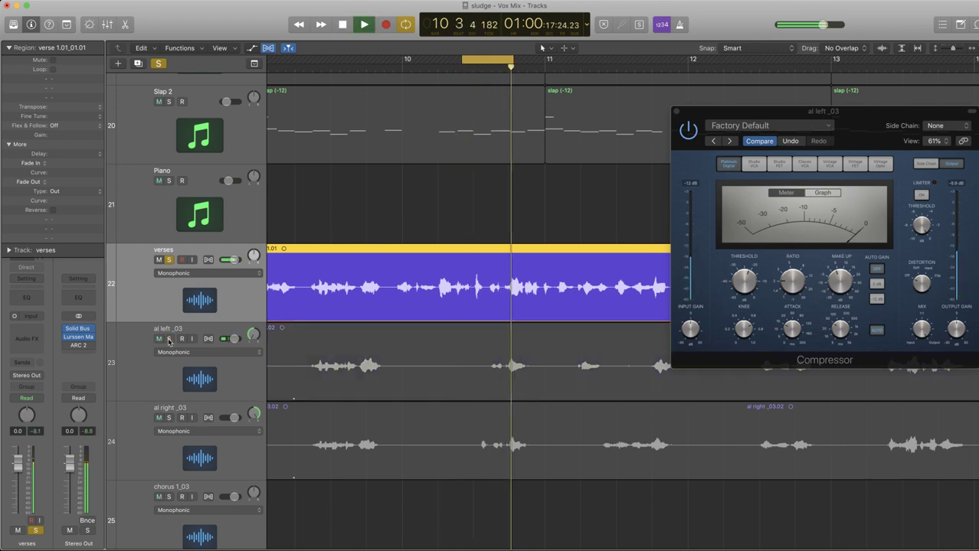
click(169, 339)
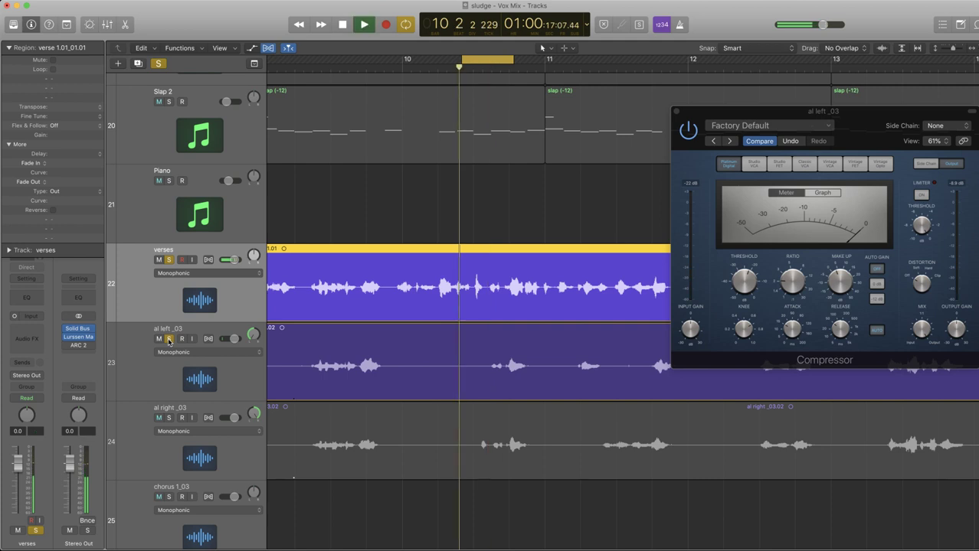
key(space)
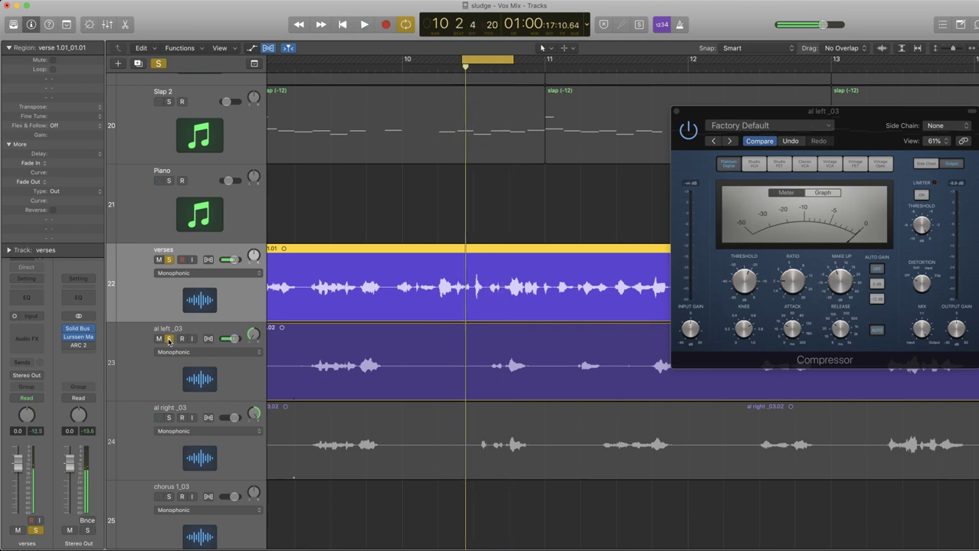
Compare al left _03 against the verses with its compressor bypassed and enabled in the bar 10 cycle.
key(space)
key(space)
click(689, 132)
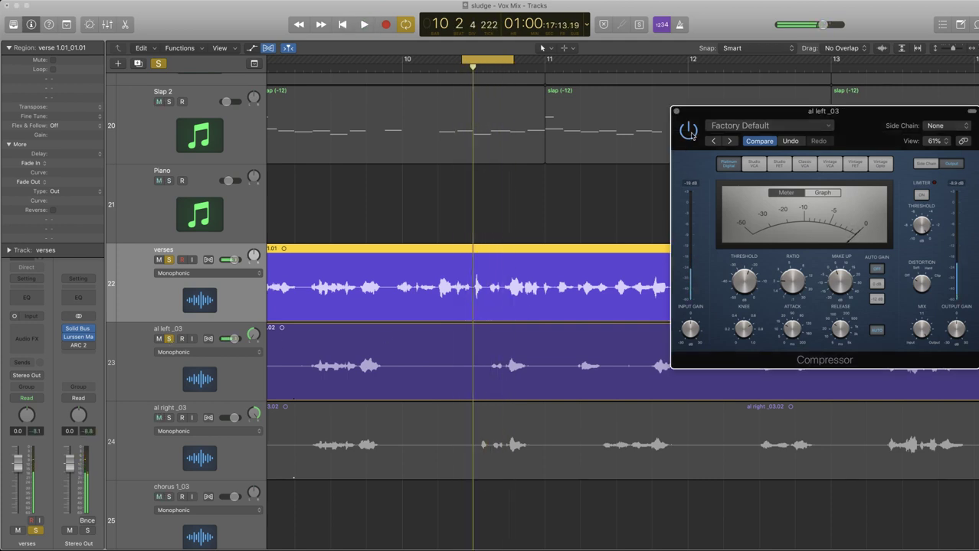
key(space)
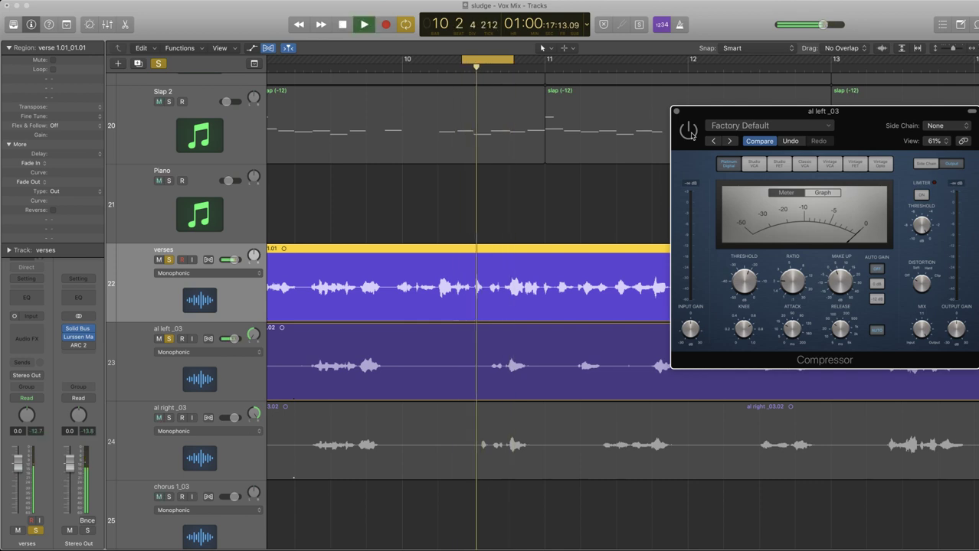
key(space)
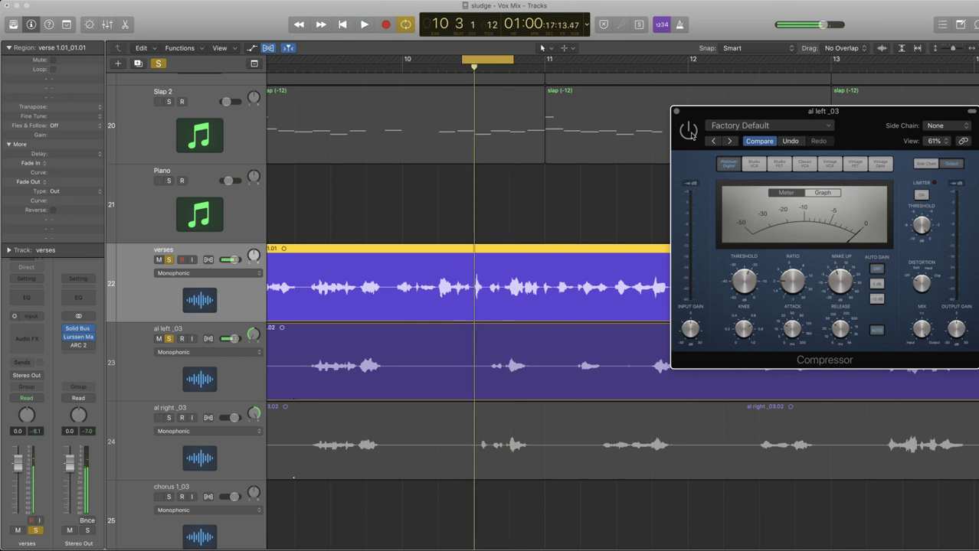
key(space)
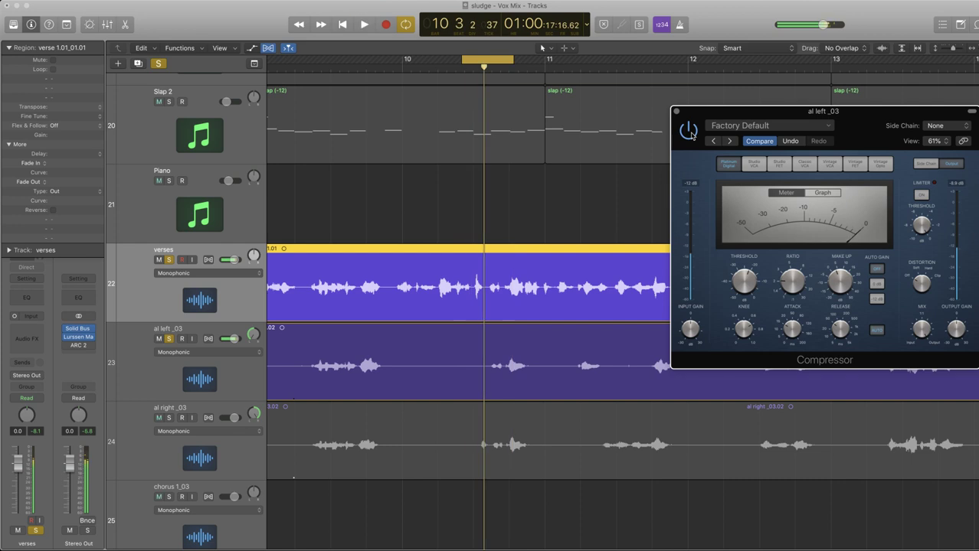
key(space)
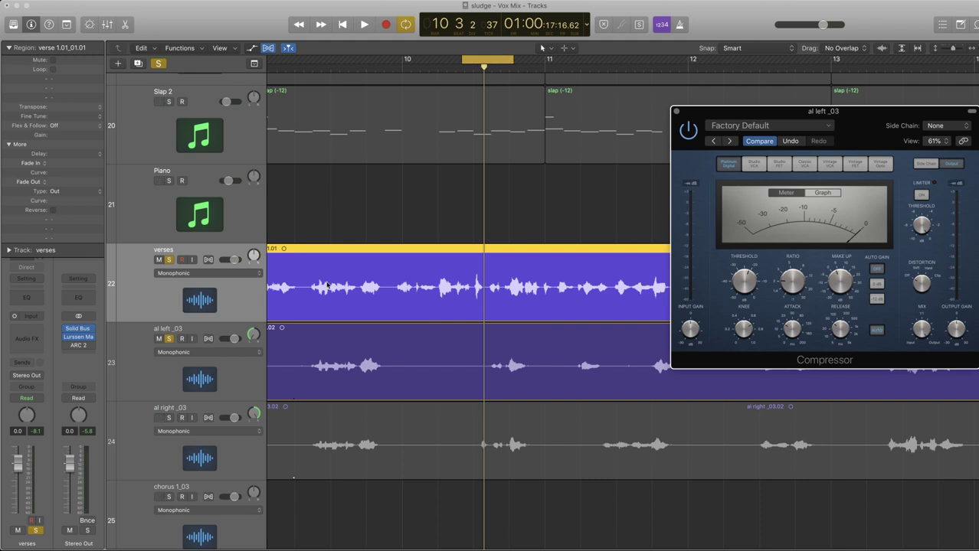
Unsolo al left _03 and copy its Compressor to the al right _03 channel in the mixer.
click(170, 340)
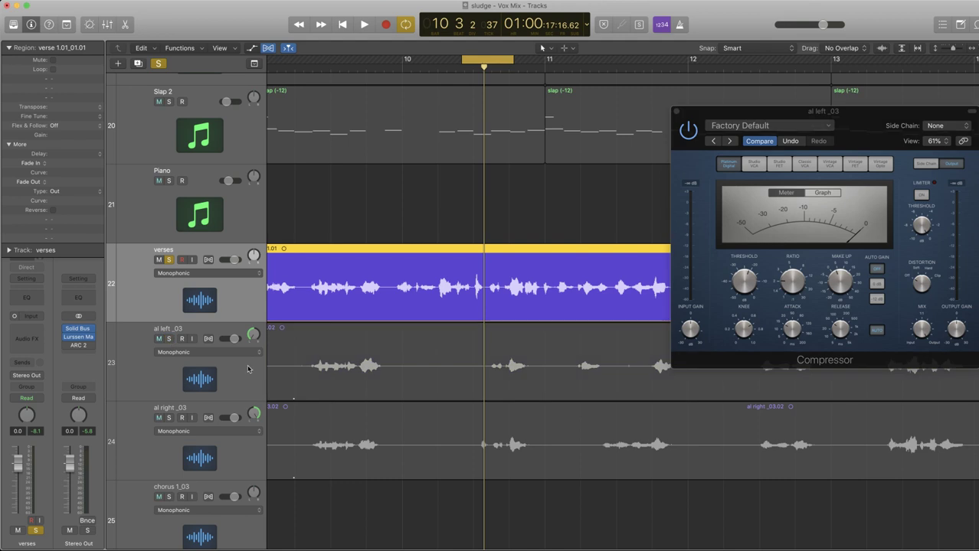
click(238, 374)
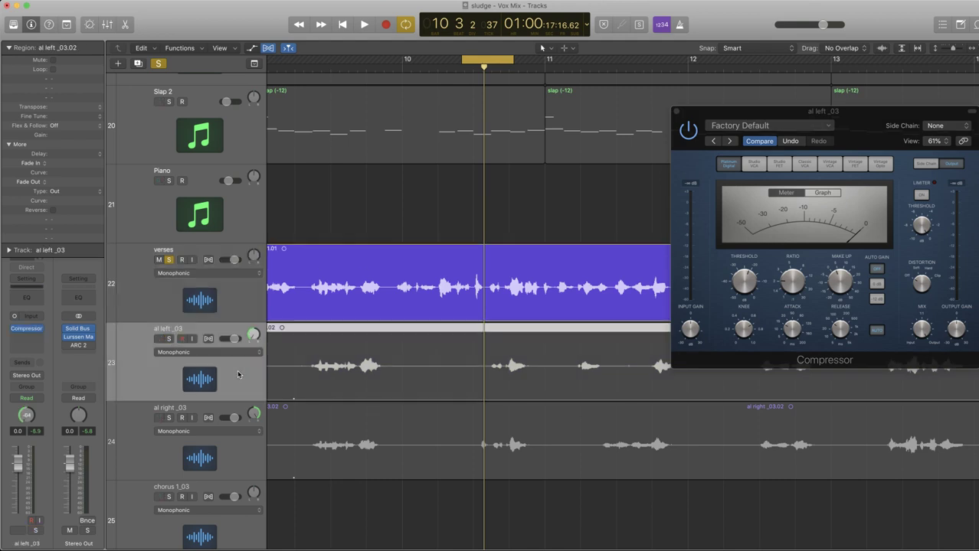
key(x)
scroll(367, 356, up, 5)
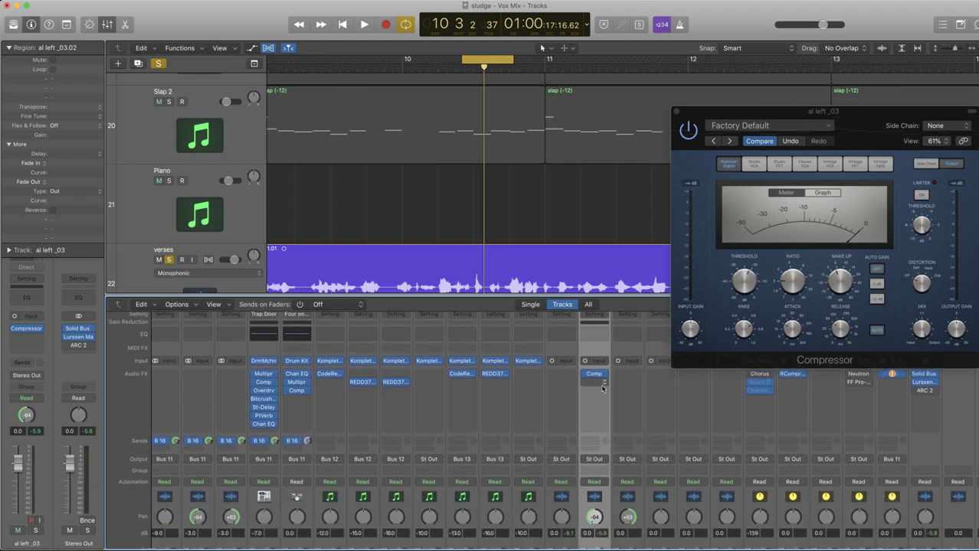
drag(596, 375, 624, 377)
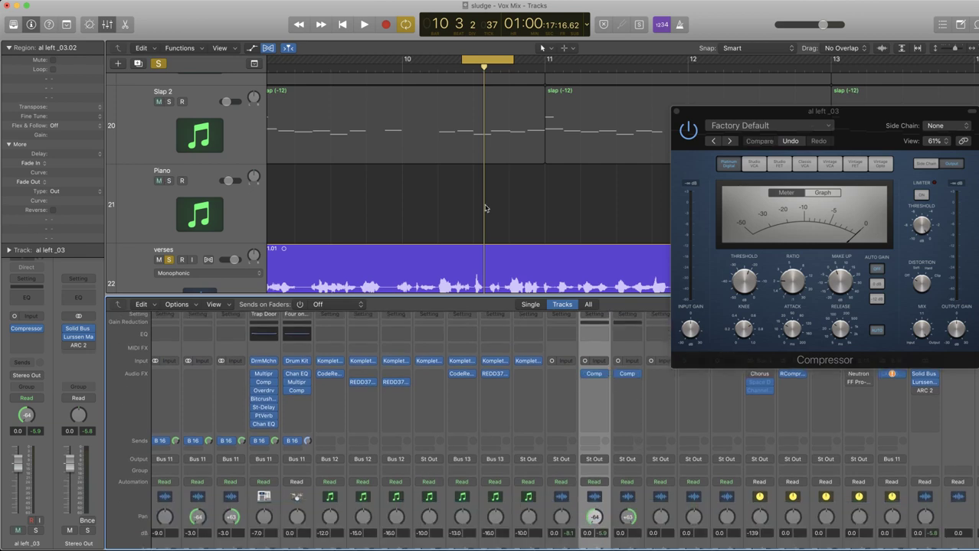
Solo al left _03 again, set the cycle range from bar 9 to 11, and audition it with the verses.
scroll(295, 223, down, 4)
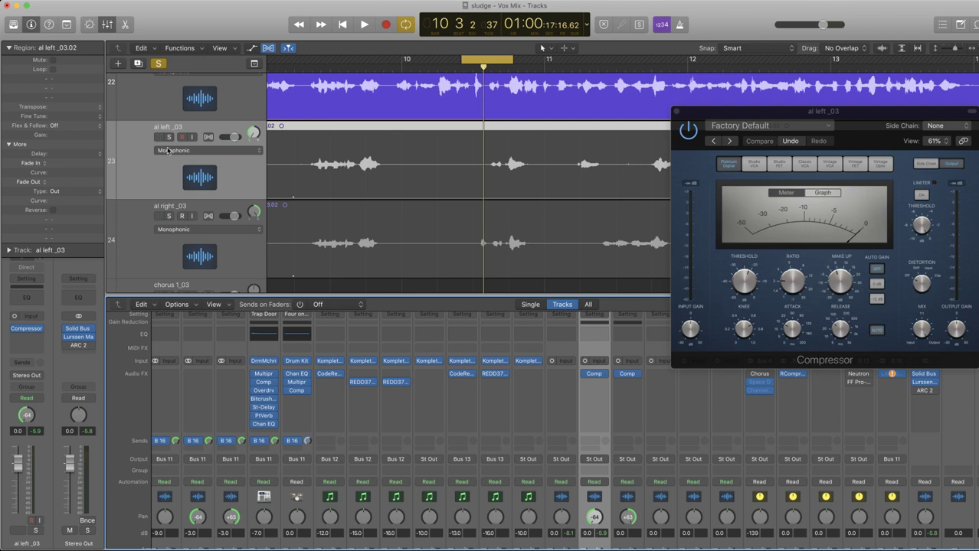
click(169, 137)
scroll(171, 135, up, 4)
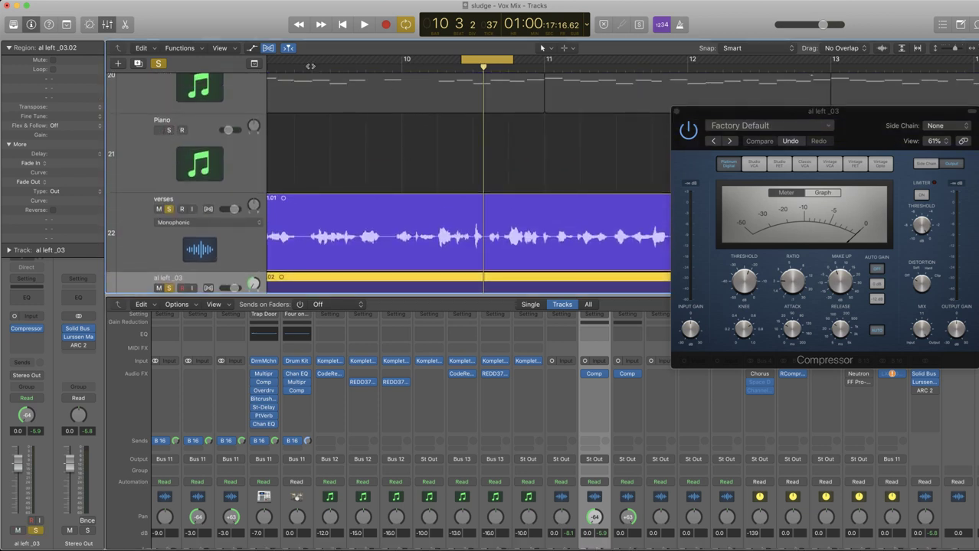
key(z)
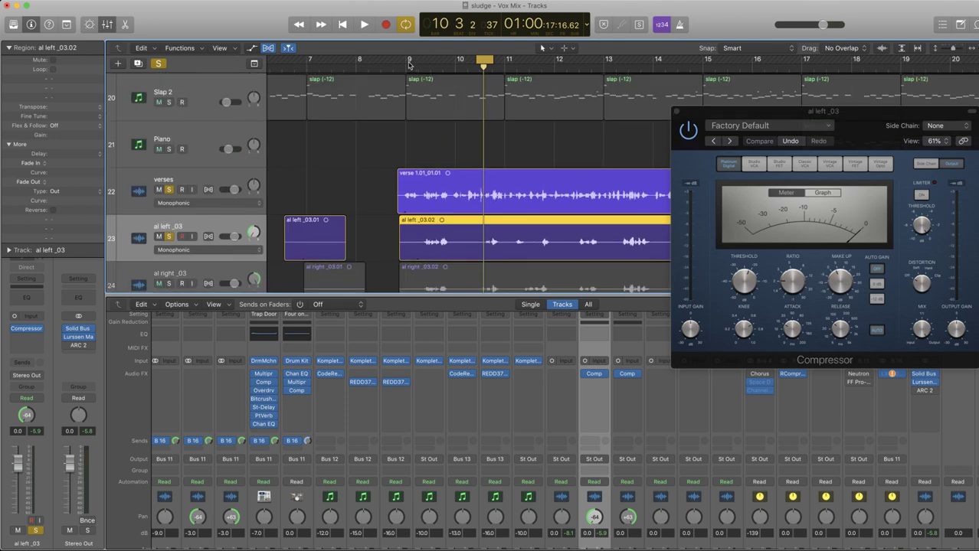
drag(409, 60, 505, 62)
key(space)
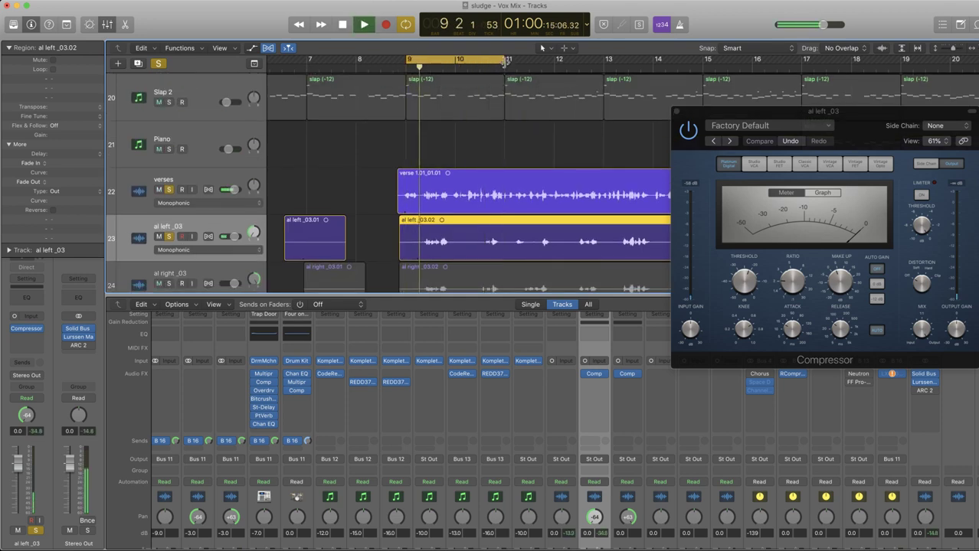
key(space)
Solo al right _03 and audition both ad-lib tracks together with the verses in the bar 9 to 11 cycle.
click(169, 283)
key(space)
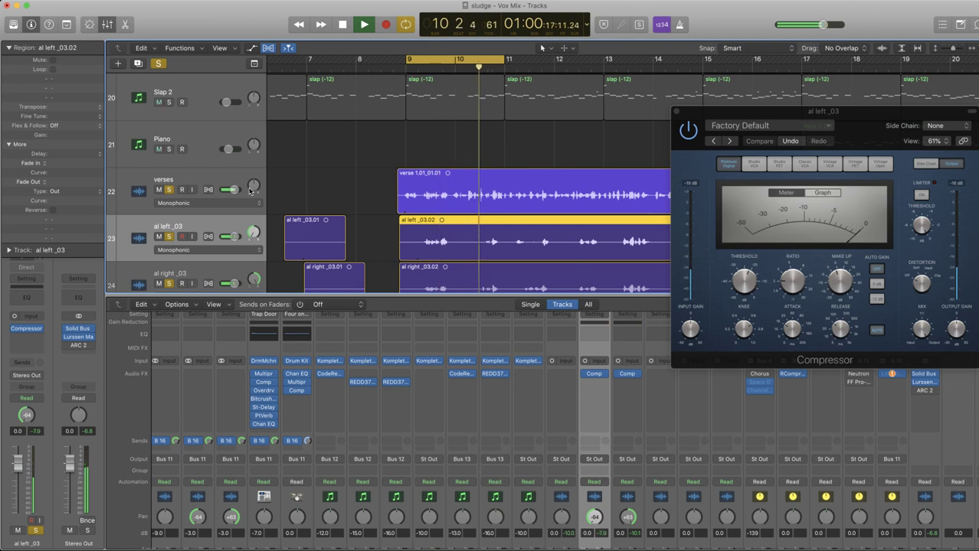
key(space)
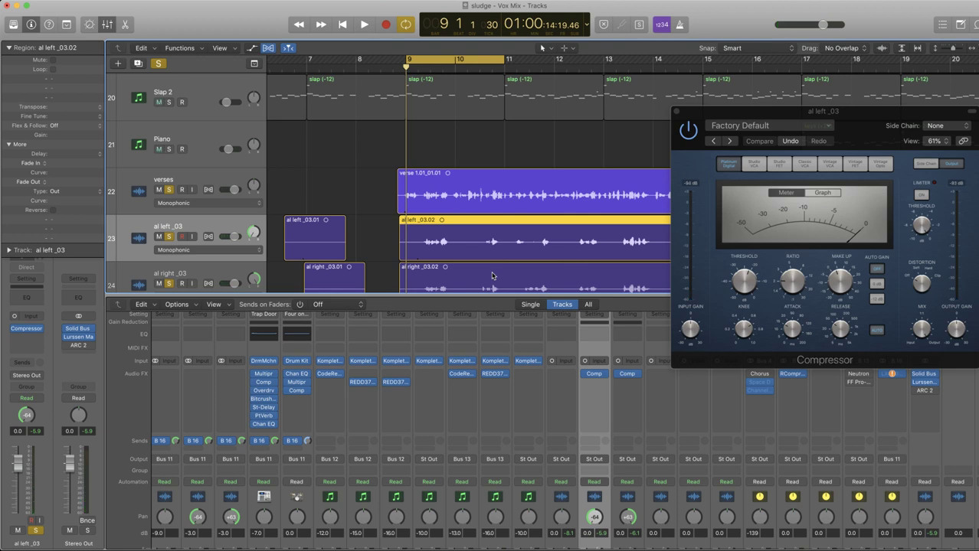
scroll(492, 275, right, 2)
scroll(492, 276, down, 2)
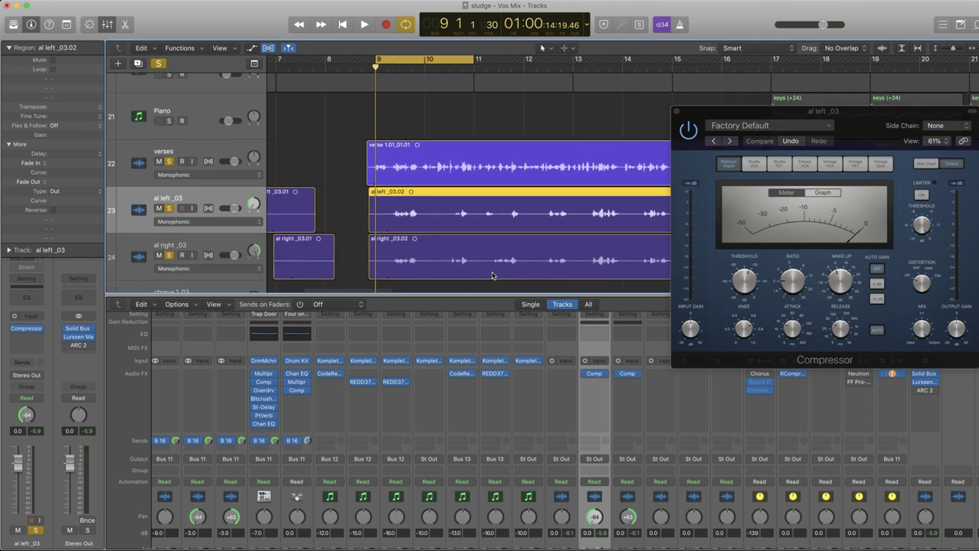
key(space)
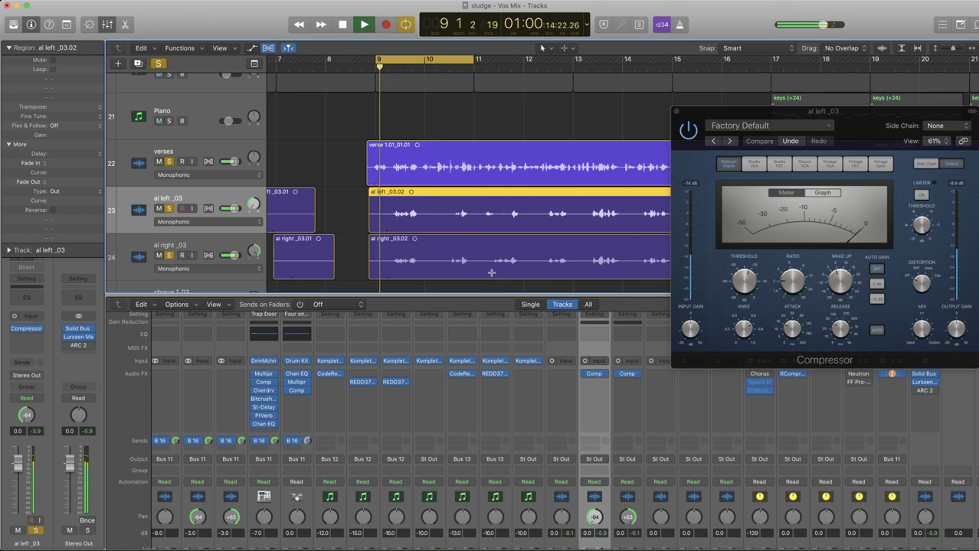
key(space)
Close the Compressor window and split the al left _03.02 and al right _03.02 regions at position 10 3.
key(super+Right)
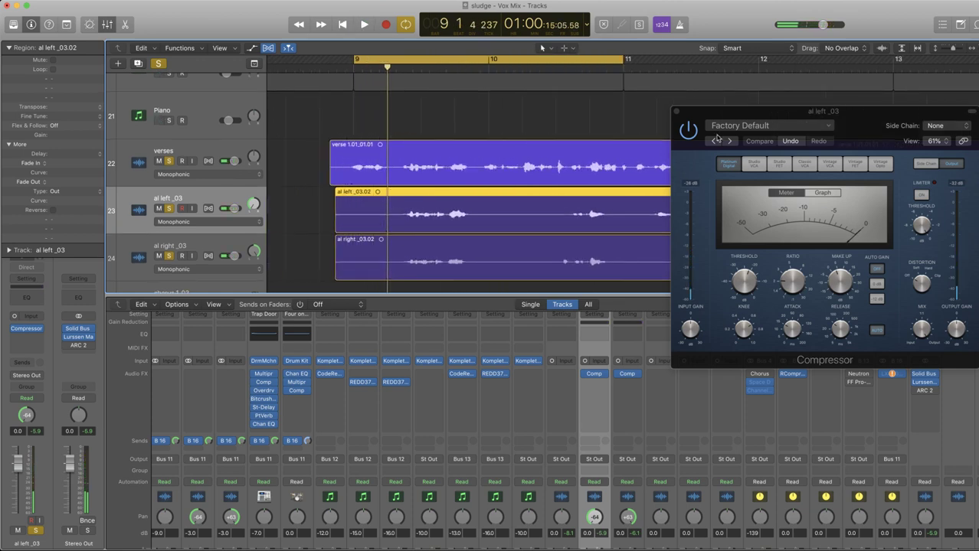
click(677, 113)
key(super+Right)
key(super+Down)
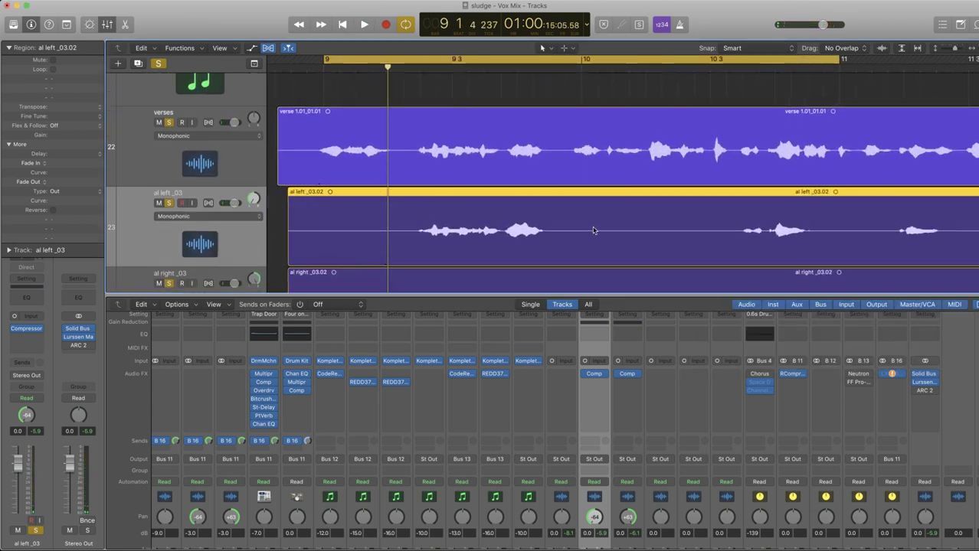
key(super+Right)
key(super+Up)
key(super+Left)
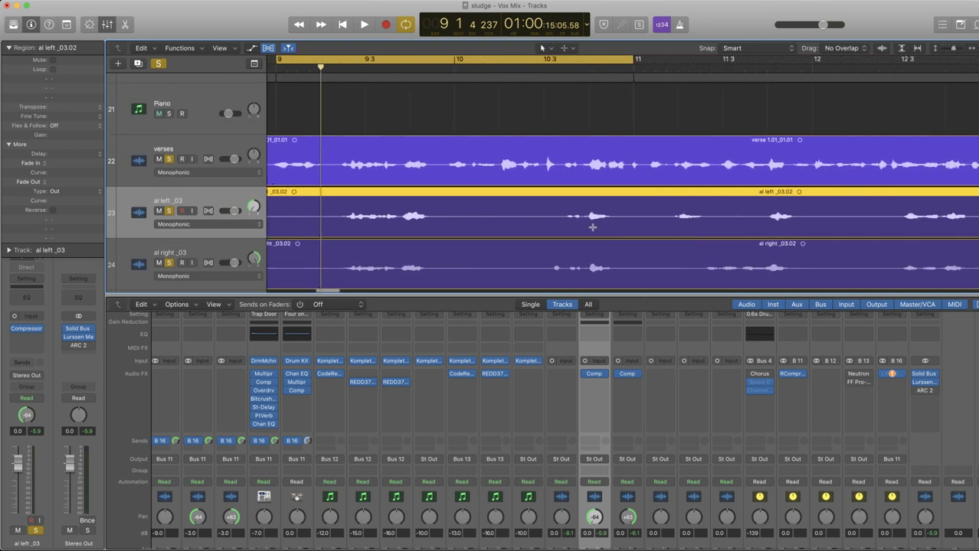
key(t)
key(i)
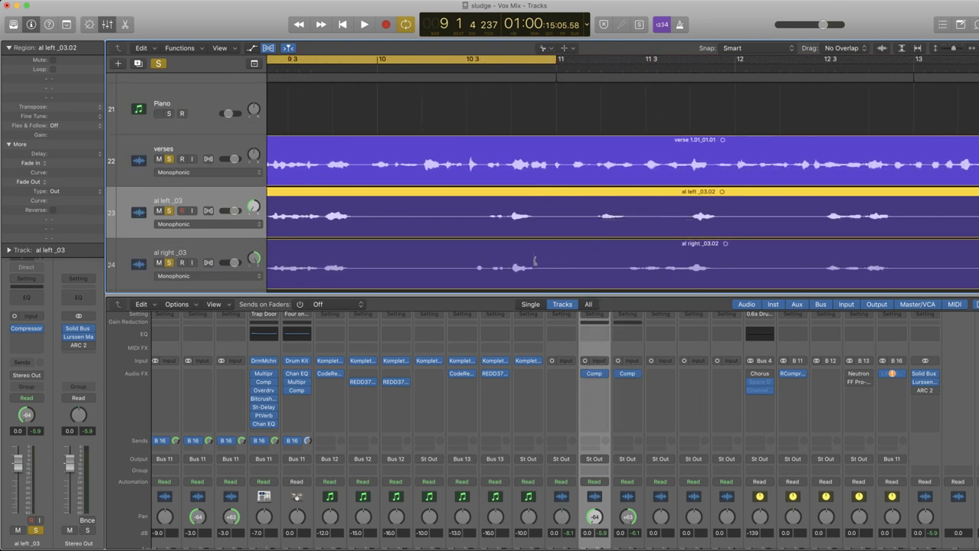
click(468, 267)
click(467, 213)
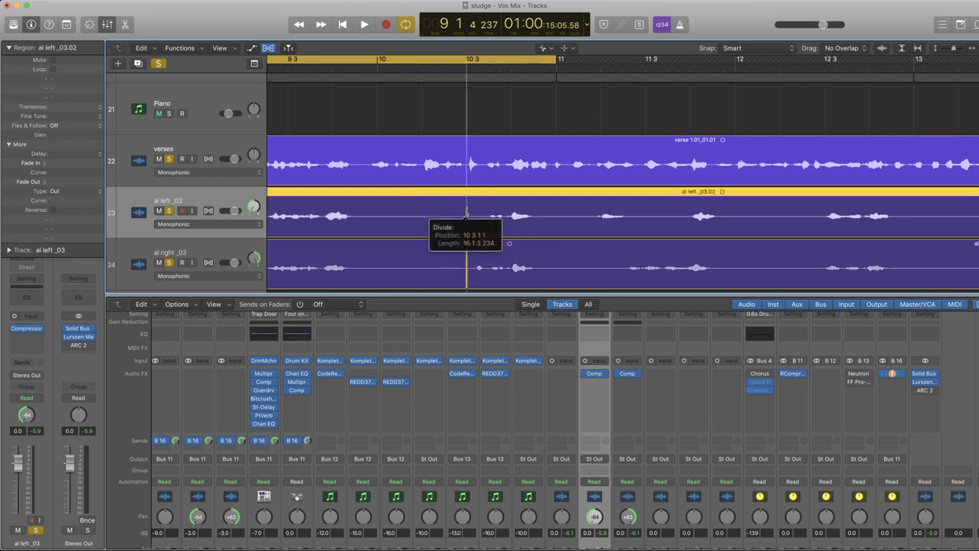
key(t)
key(t)
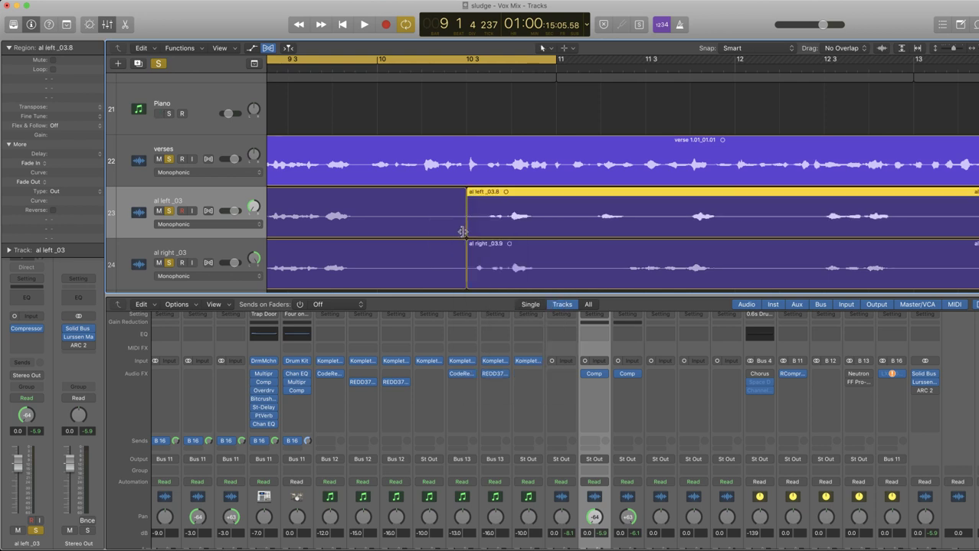
Trim the ends of both earlier ad-lib pieces back to bar 10 and add short fades at the edges of the gap.
drag(463, 231, 376, 229)
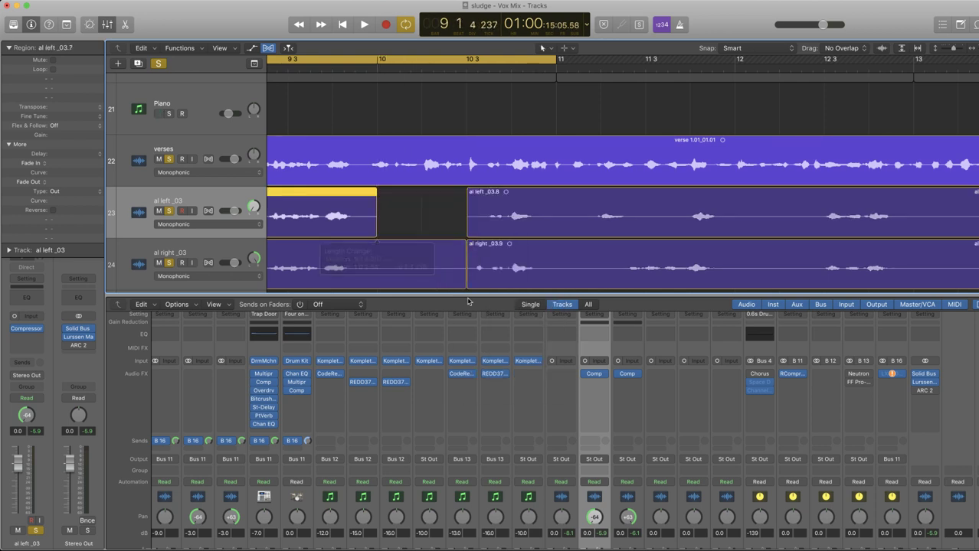
drag(465, 279, 376, 277)
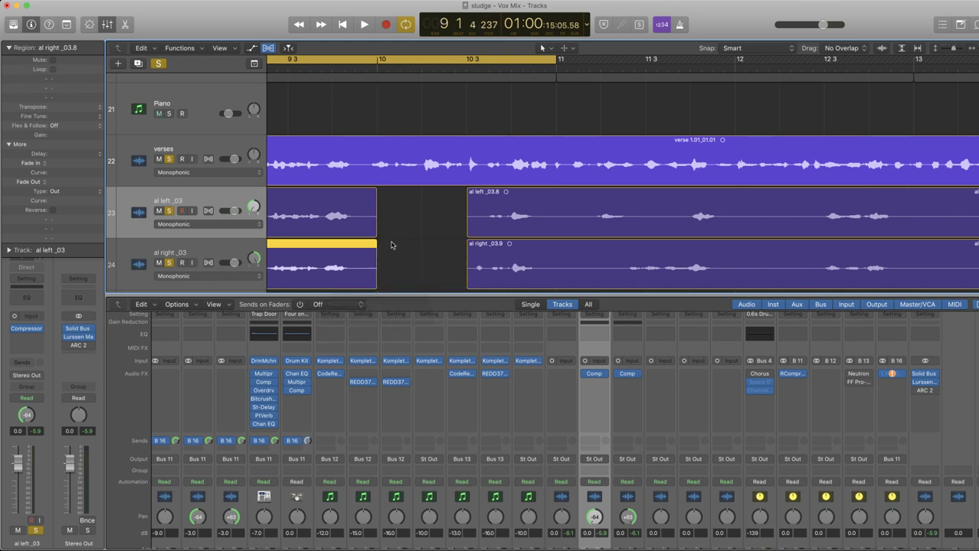
click(380, 251)
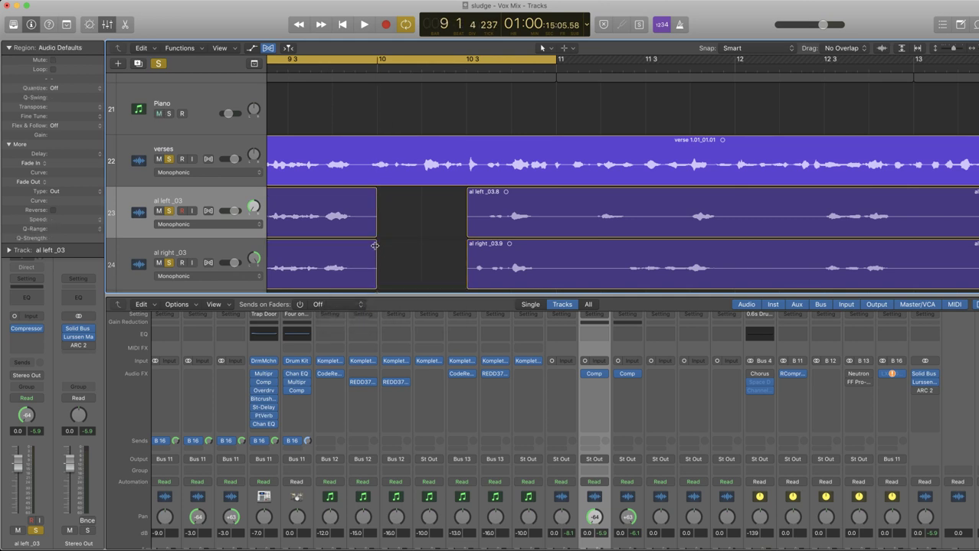
click(374, 245)
click(375, 192)
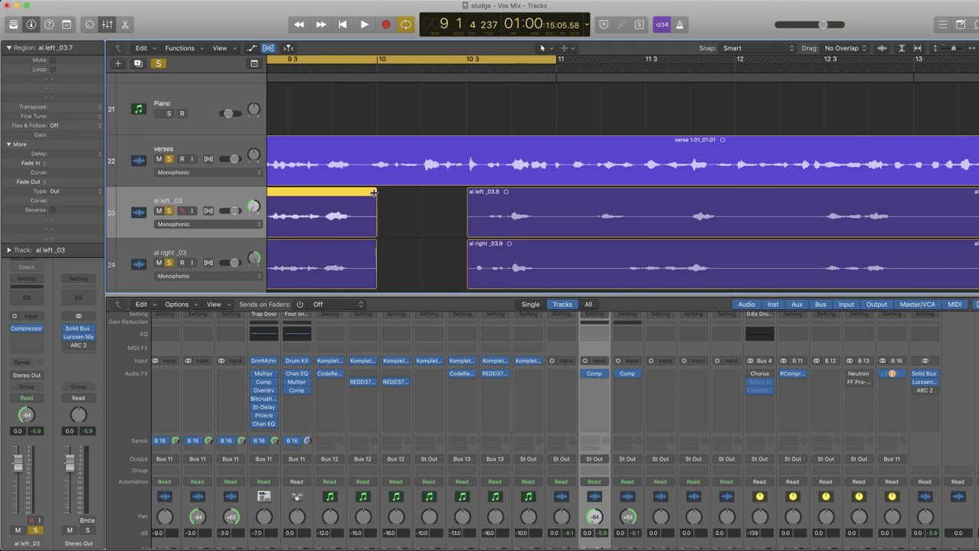
click(468, 192)
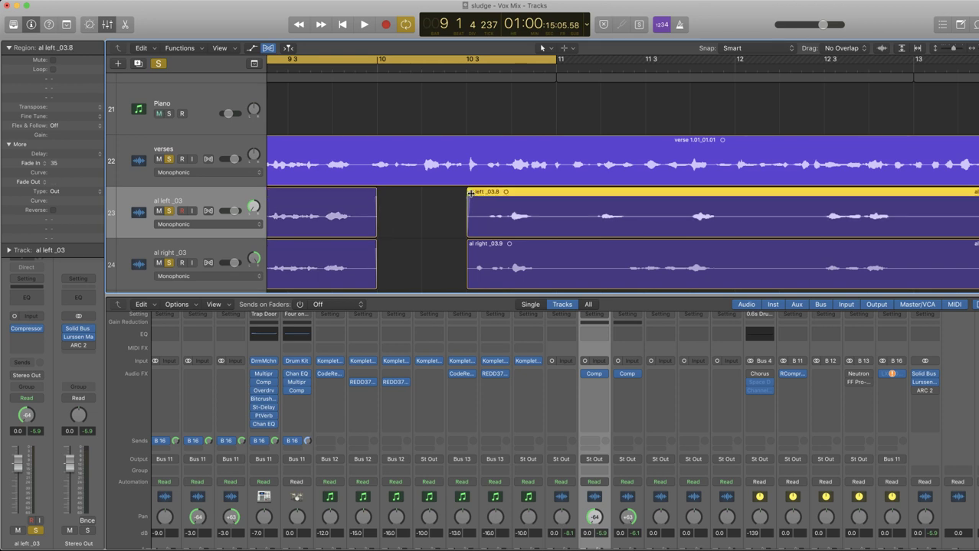
click(468, 246)
Trim the start of al left _03.8 to shortly after 10 3, and split al right _03.9 near the same point.
drag(468, 232, 490, 236)
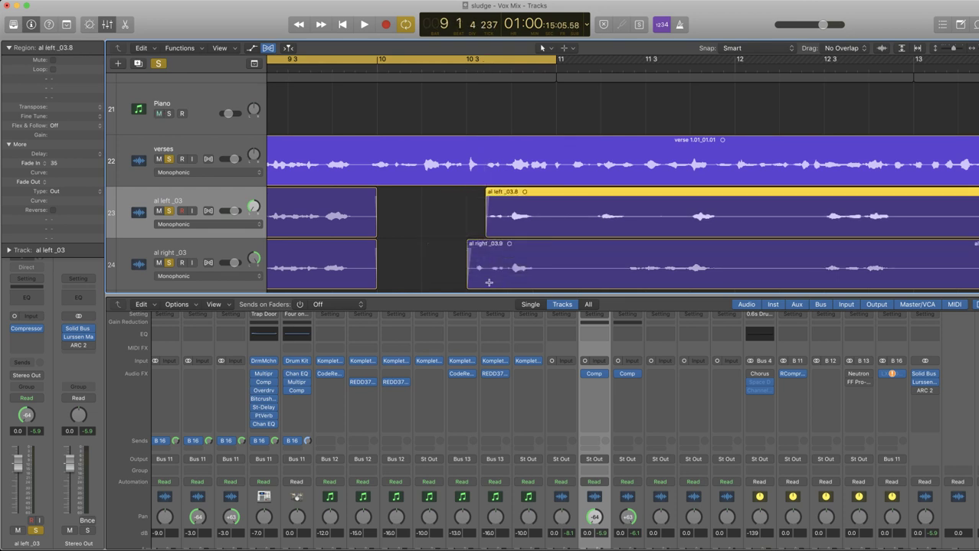
key(t)
key(i)
click(488, 274)
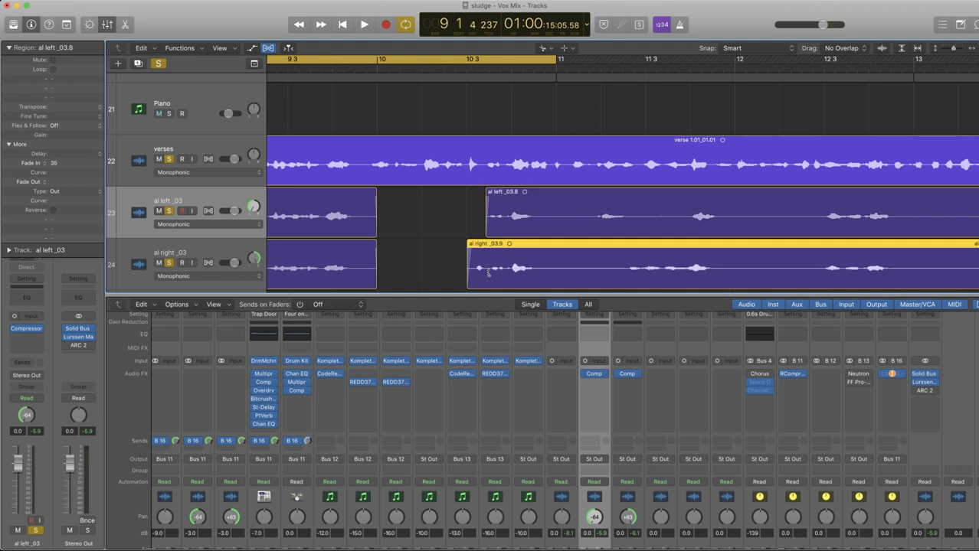
key(t)
key(t)
Copy the short opening piece of al right _03 onto the al left _03 track and crossfade it into the following region.
click(478, 252)
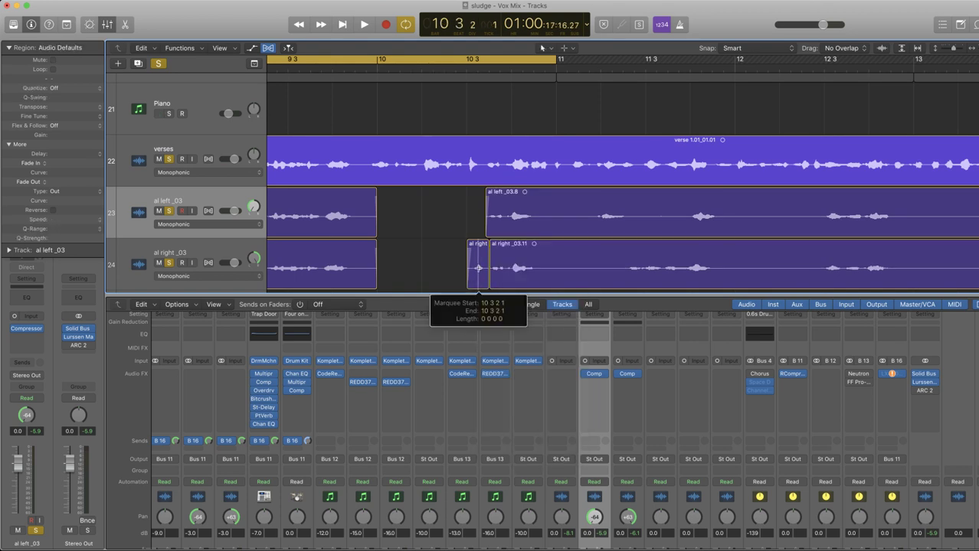
drag(478, 250, 521, 197)
key(super+Right)
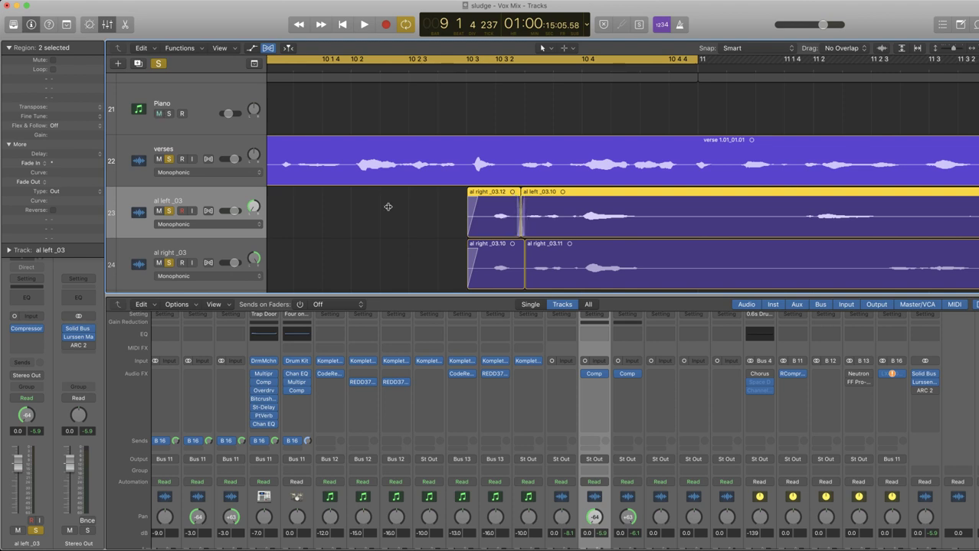
Audition the edited ad-libs with the verses over the bar 9 to 11 cycle.
key(super+Left)
key(super+Left)
key(super+Left)
key(super+Left)
key(super+Left)
key(super+Left)
key(super+Left)
key(super+Left)
key(super+Up)
key(super+Up)
key(super+Up)
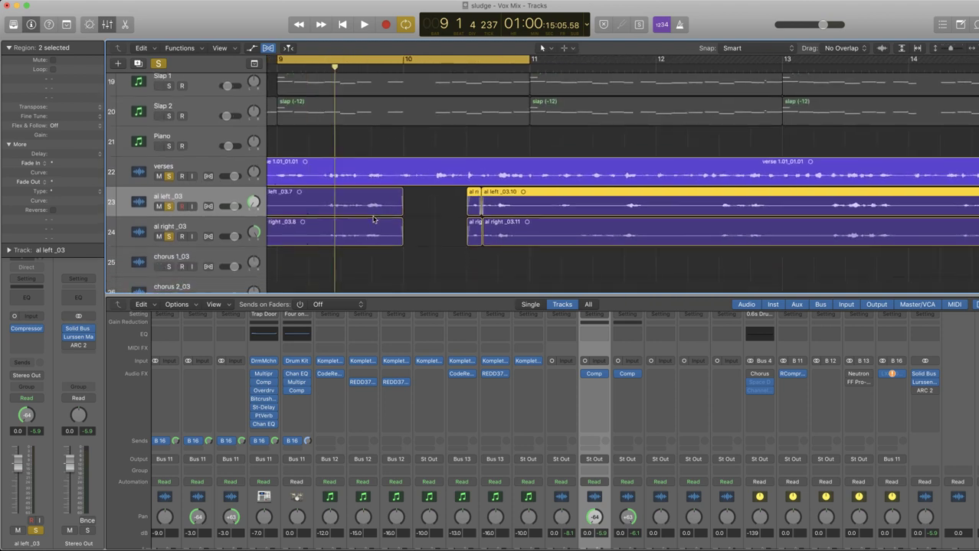
key(super+Left)
key(super+Left)
click(503, 257)
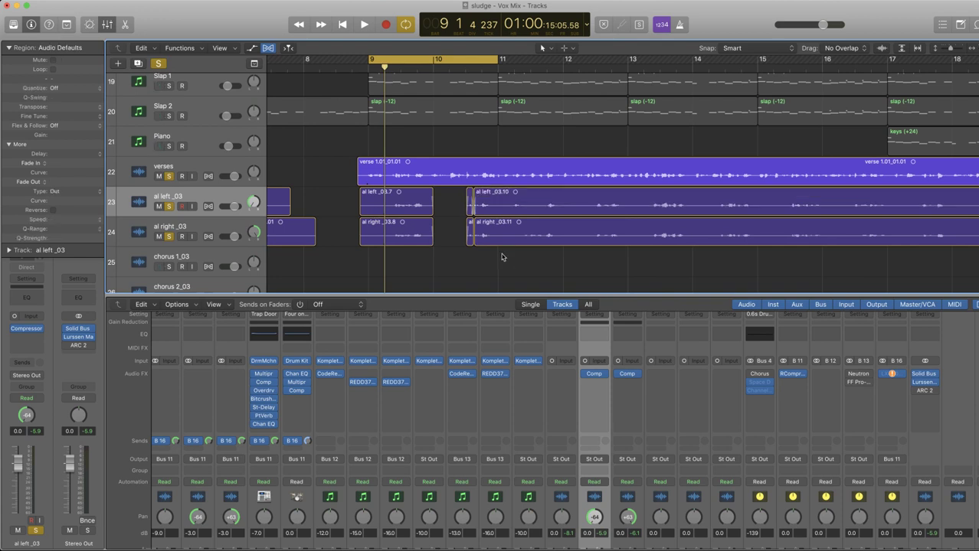
key(space)
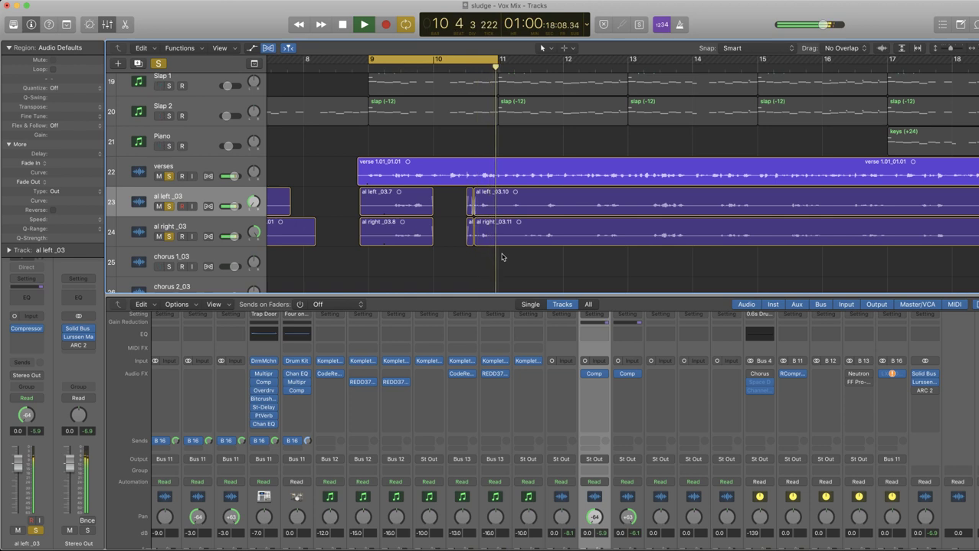
Replay bars 9 to 11 and check the short ad-lib pieces near 10 3 against the verses.
key(space)
key(super+Right)
key(super+Right)
key(super+Right)
key(super+Right)
scroll(435, 214, right, 3)
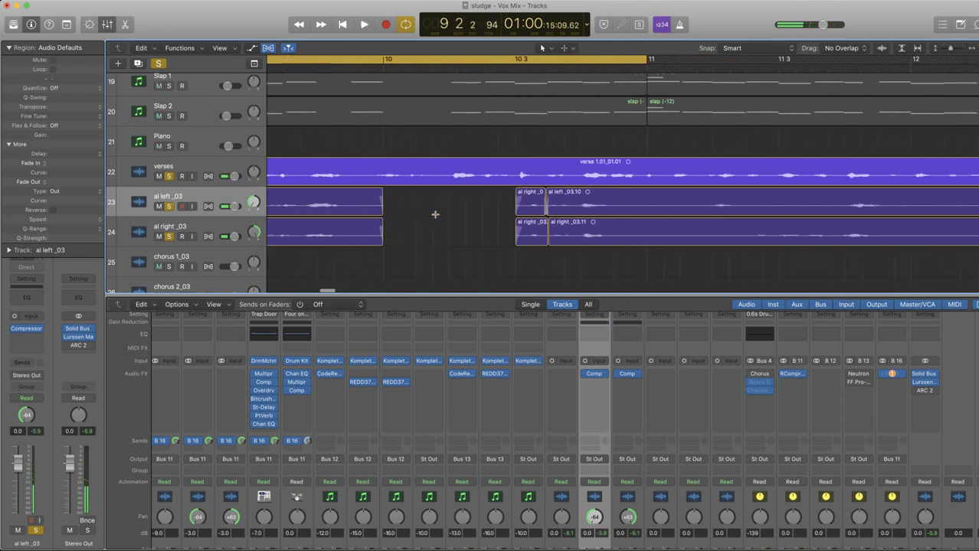
key(space)
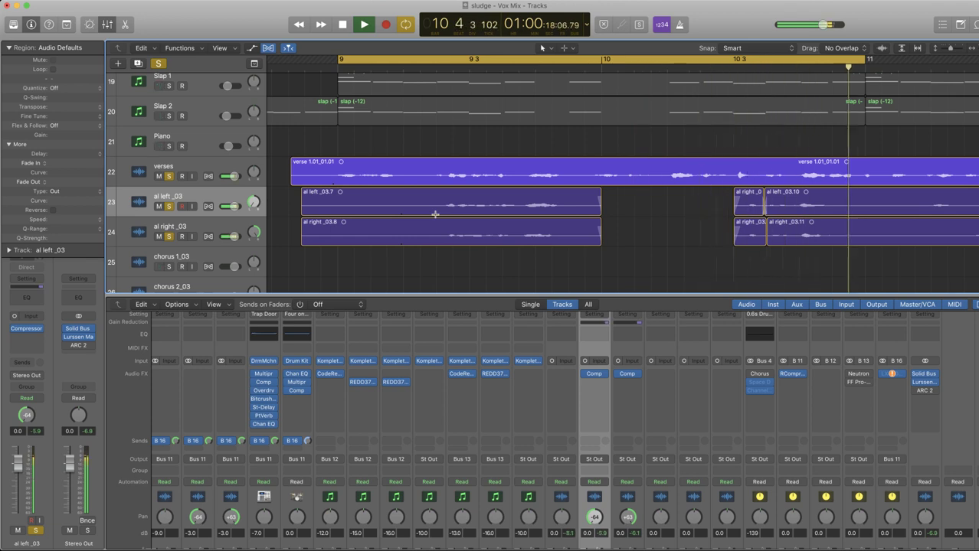
key(space)
Shrink the cycle to the short stretch at 10 3 and audition it with only the verses track soloed.
scroll(561, 236, right, 5)
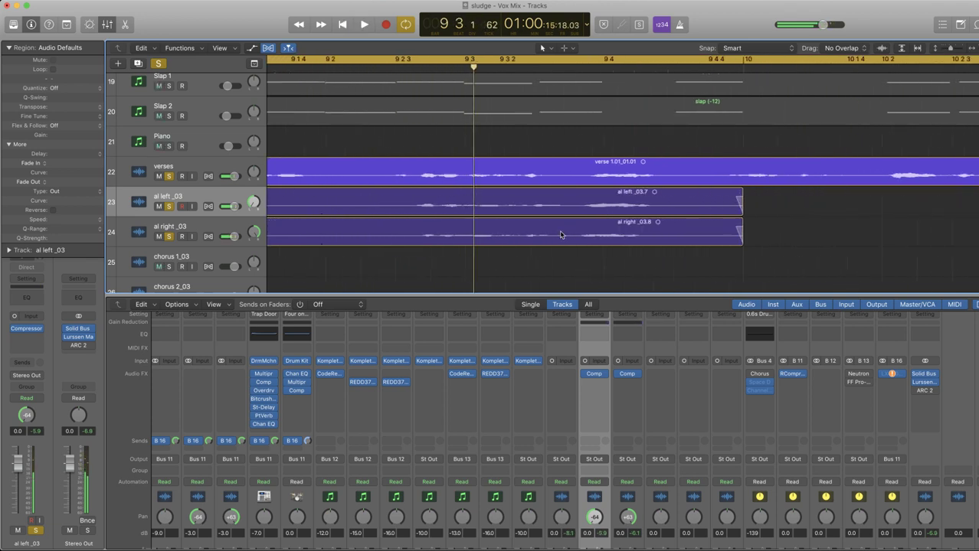
scroll(561, 235, right, 1)
key(super+Down)
key(super+Down)
key(super+Down)
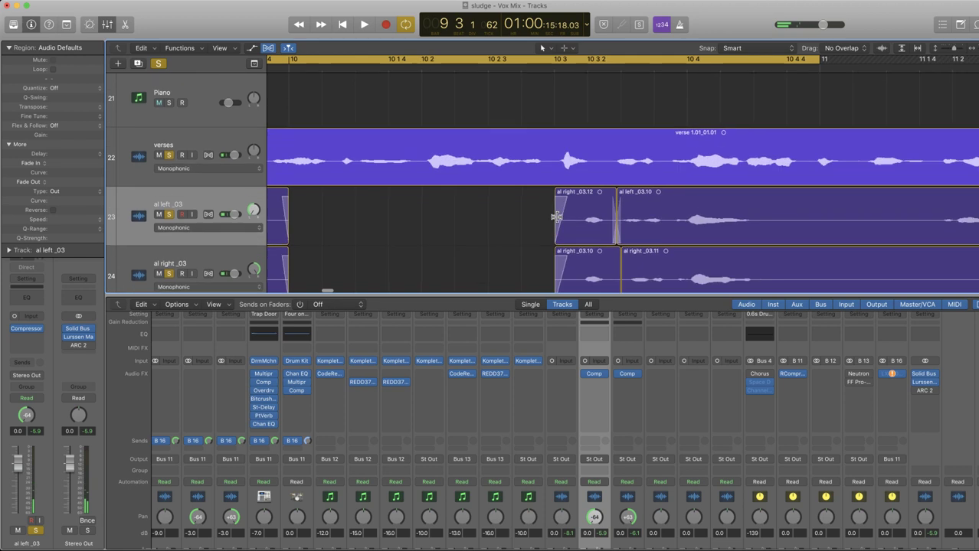
drag(556, 62, 587, 61)
click(169, 155)
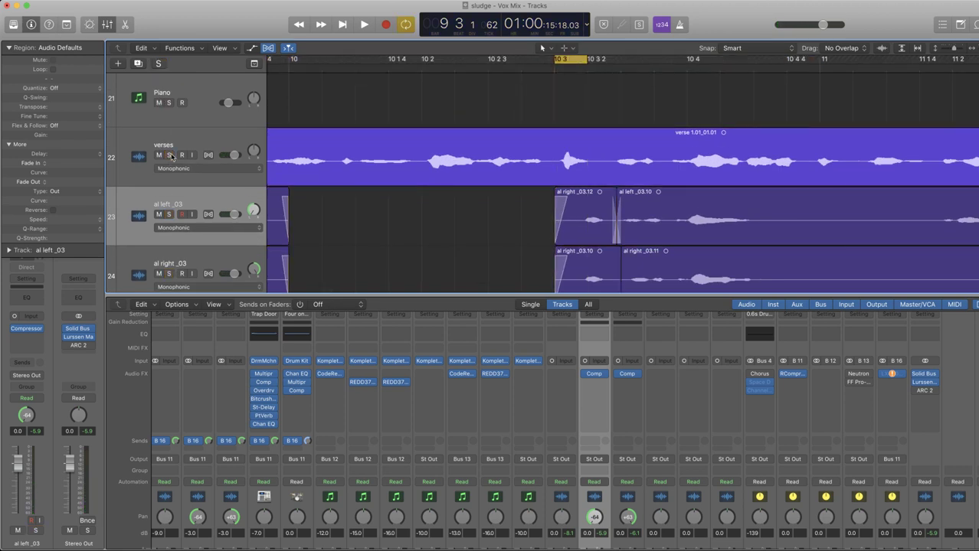
click(170, 156)
key(space)
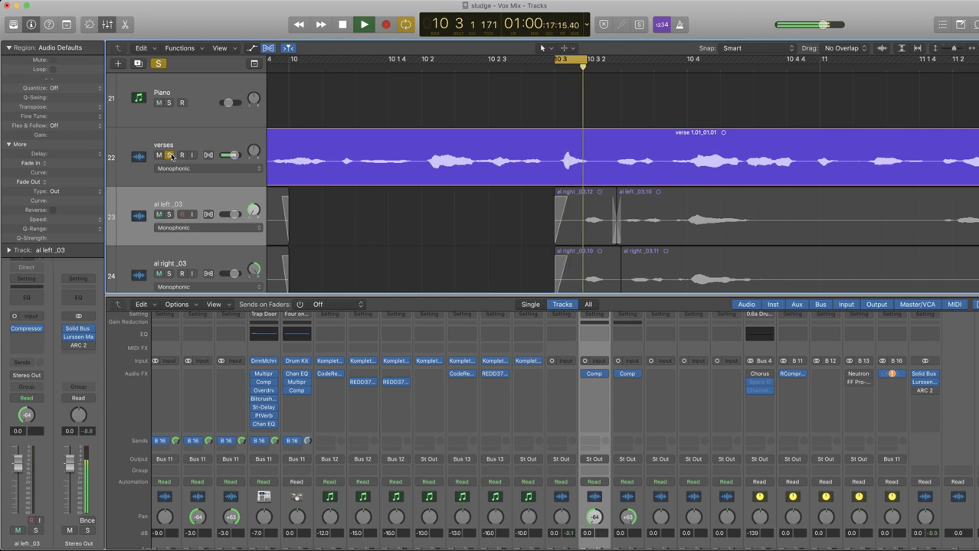
key(space)
Move the two short ad-lib pieces on al left _03 and al right _03 slightly earlier, starting just before 10 3.
scroll(459, 192, down, 3)
drag(541, 89, 601, 177)
scroll(592, 126, up, 1)
drag(592, 117, 571, 117)
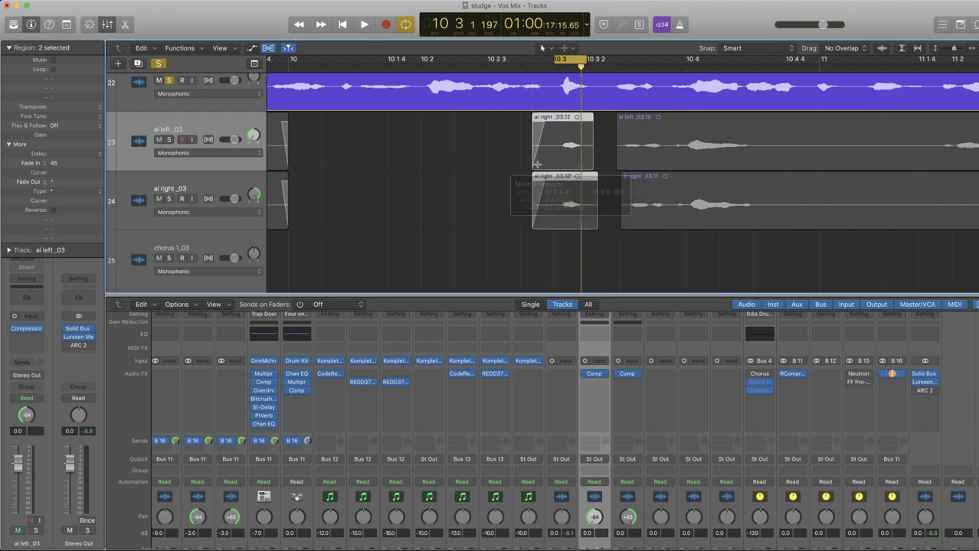
click(485, 129)
Solo both ad-lib tracks alongside the verses and audition the moved pieces over a bar 9 to 11 cycle.
click(170, 140)
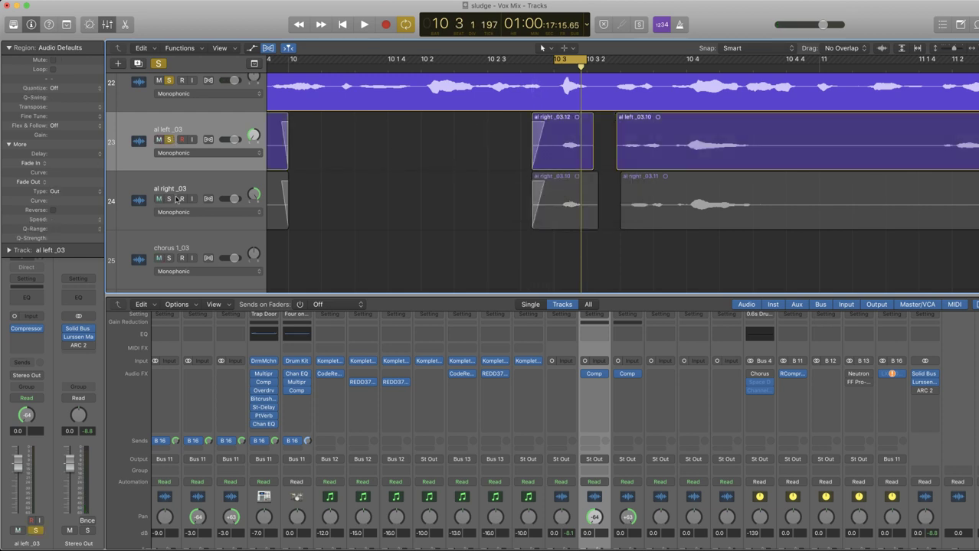
click(169, 200)
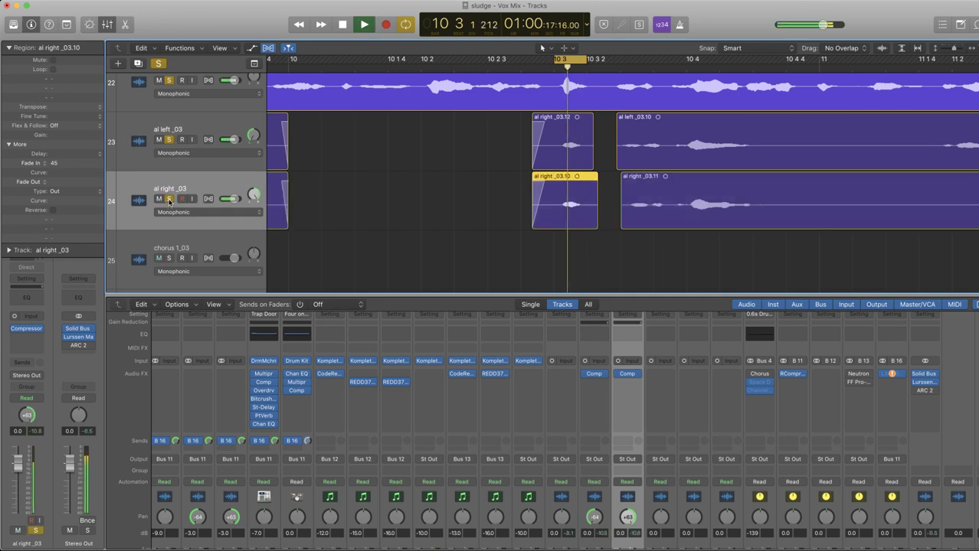
scroll(332, 161, down, 5)
scroll(338, 164, left, 4)
scroll(376, 154, up, 3)
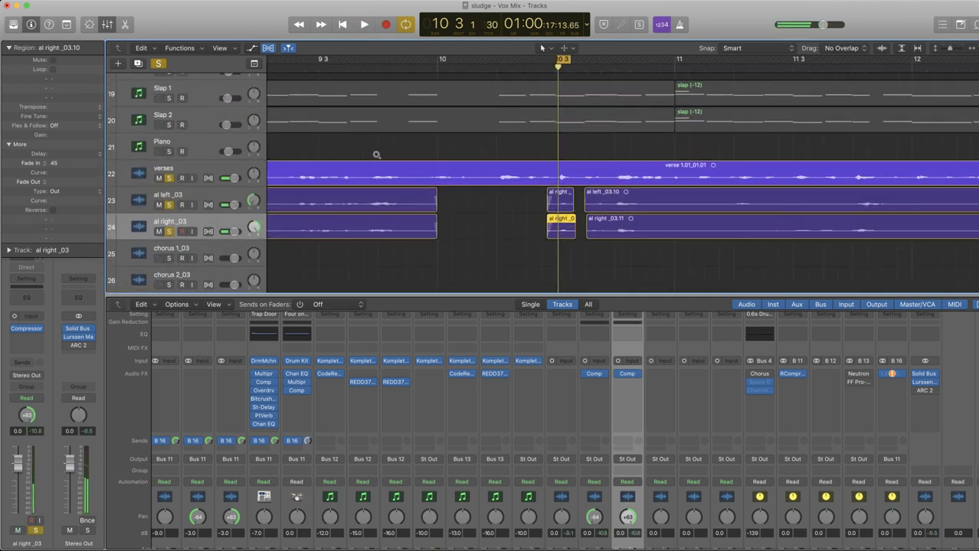
scroll(390, 151, left, 3)
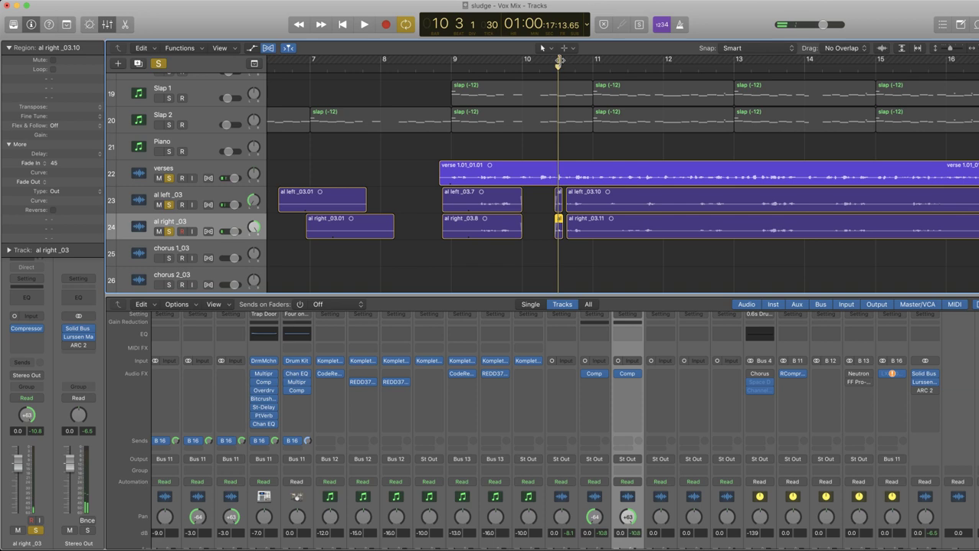
drag(560, 60, 448, 68)
key(space)
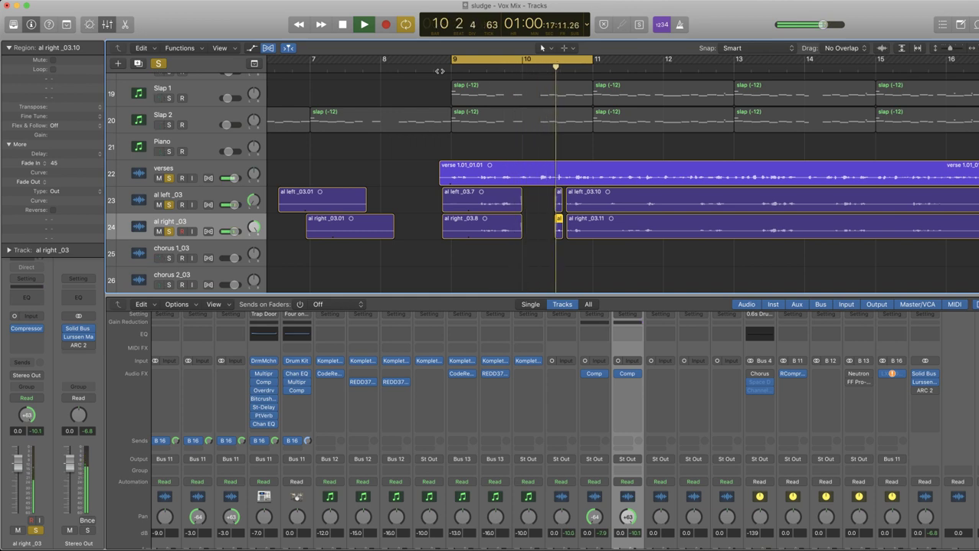
key(space)
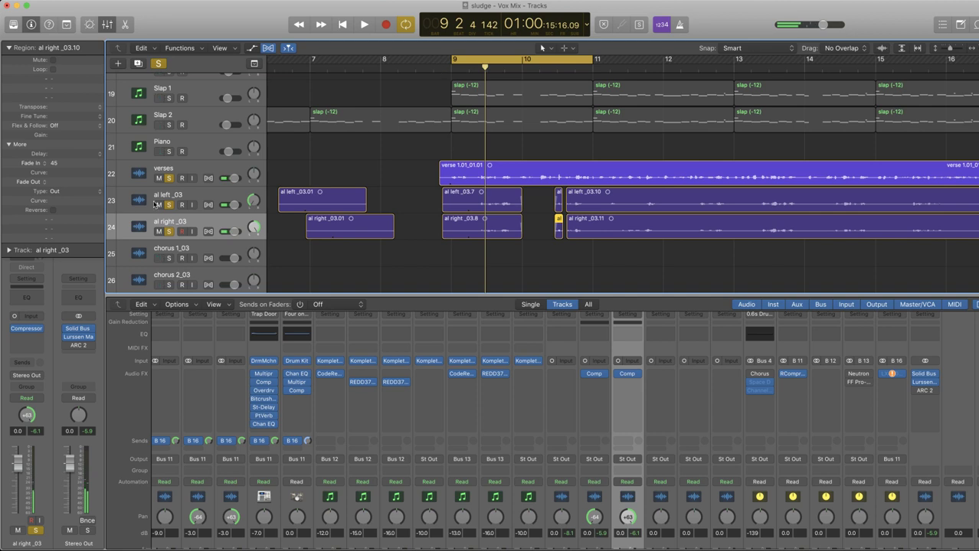
Unsolo the verses and both ad-lib tracks, and audition the same cycle within the full mix.
click(170, 179)
click(169, 206)
click(168, 231)
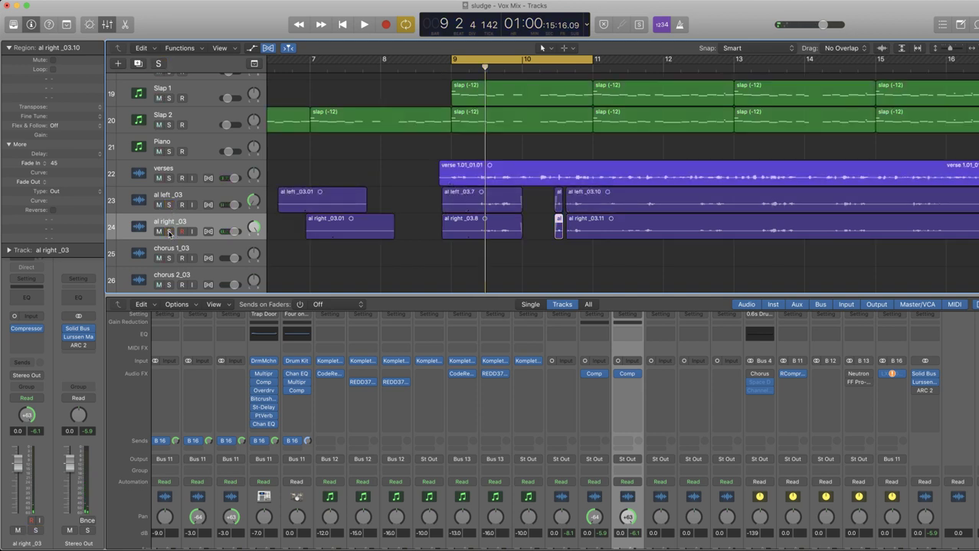
key(space)
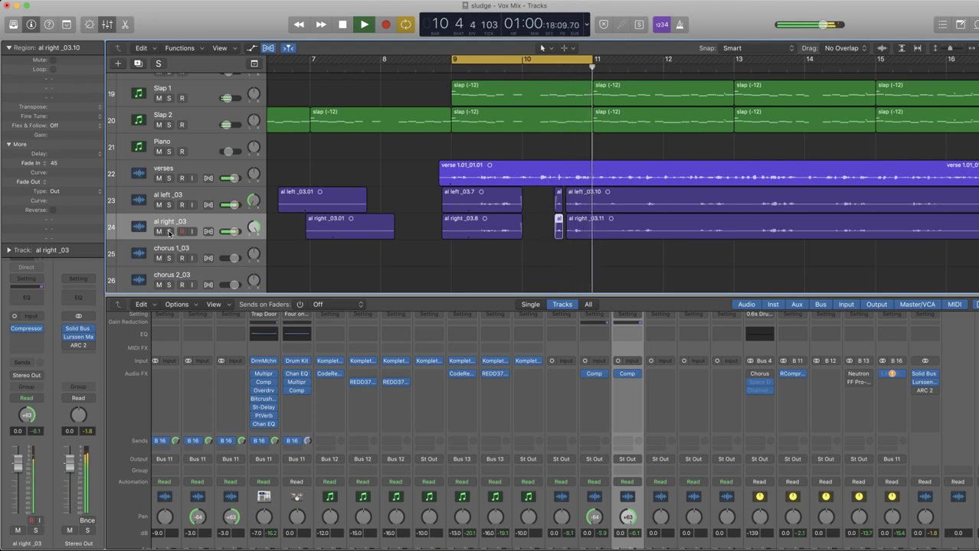
key(space)
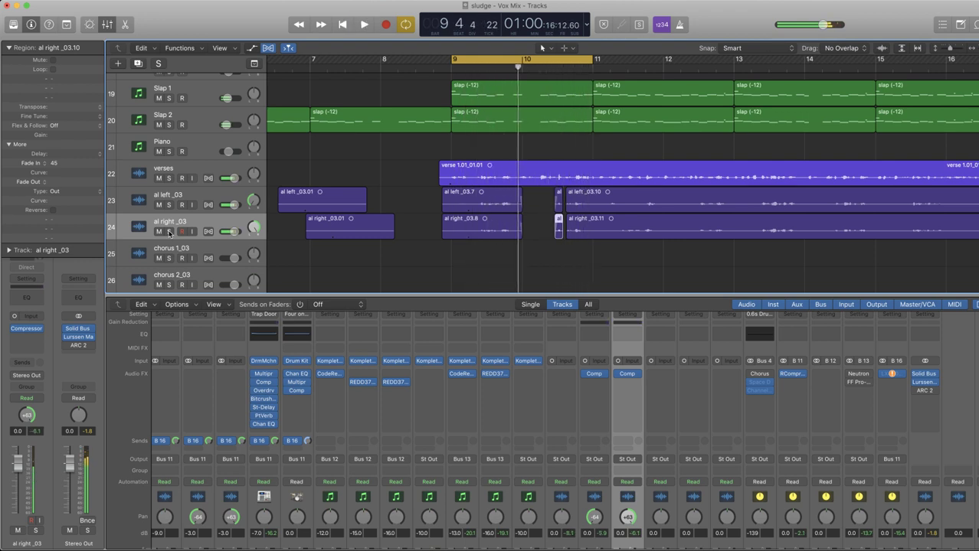
Set the cycle from 11 1 3 to 11 3 2 and audition that ad-lib passage in the full mix.
scroll(624, 210, up, 5)
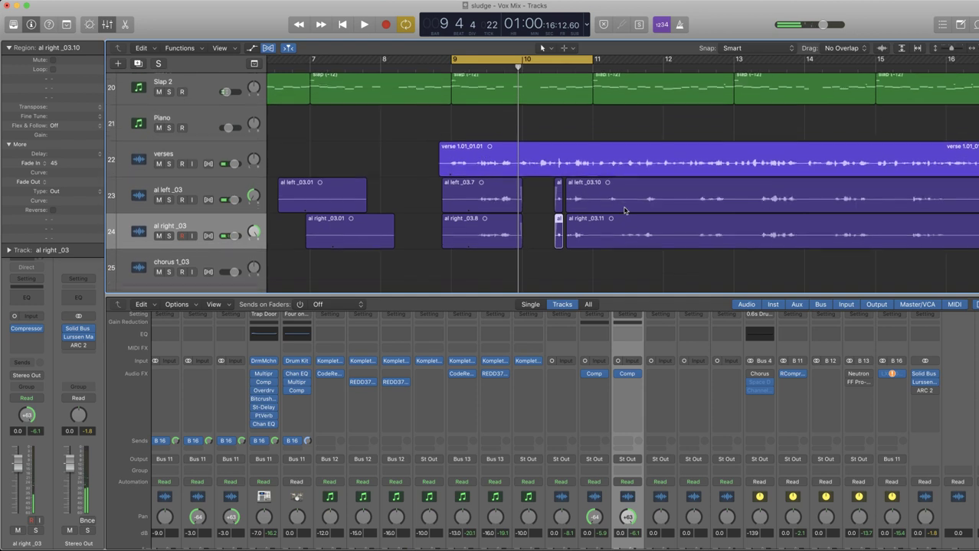
scroll(623, 206, up, 5)
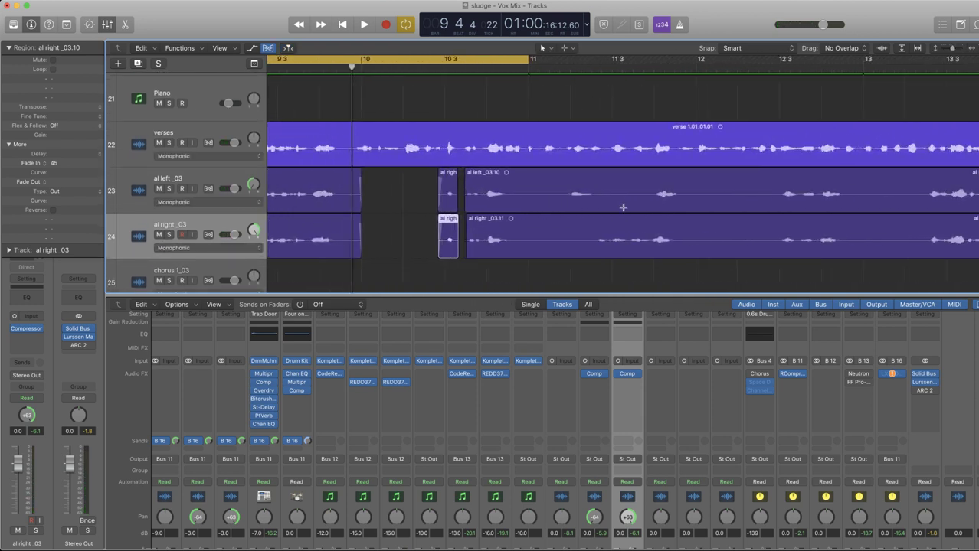
scroll(601, 202, down, 3)
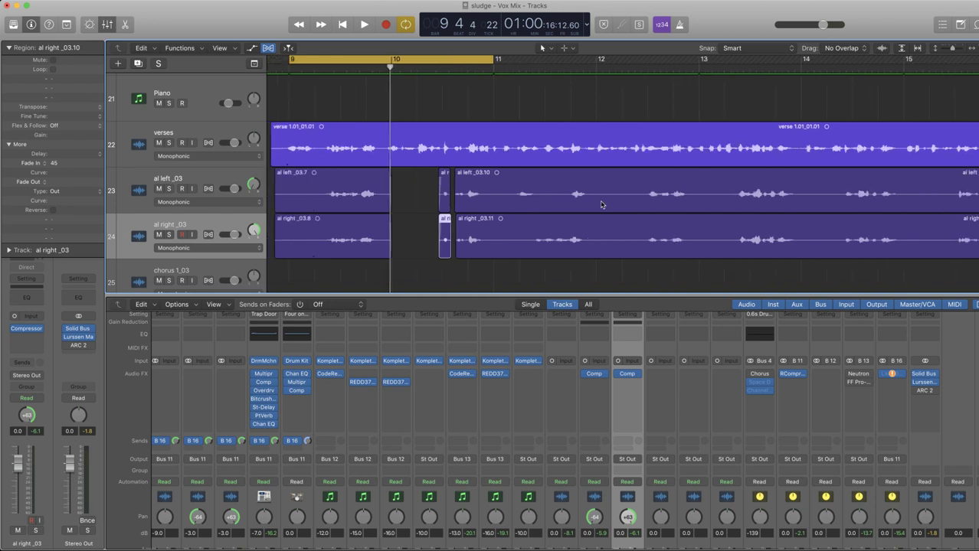
click(465, 65)
drag(507, 64, 538, 64)
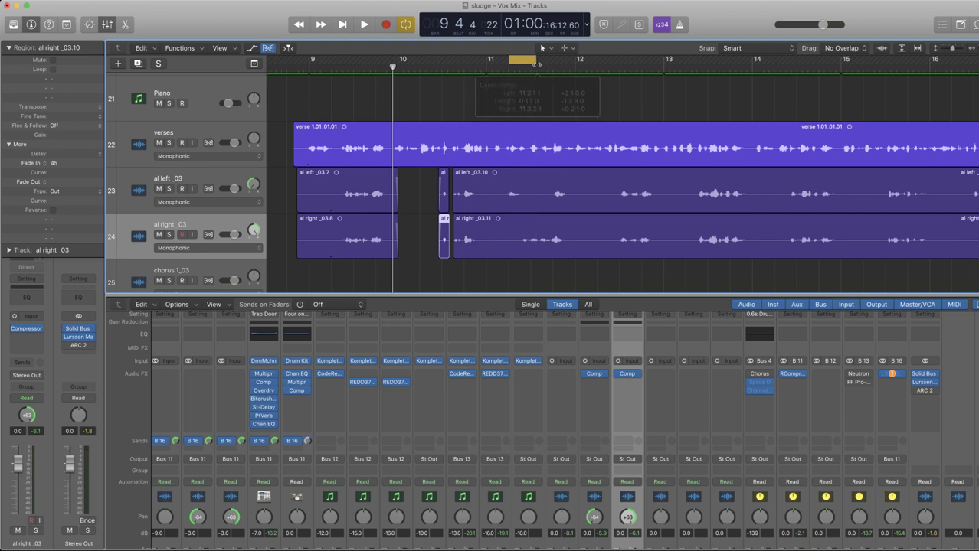
scroll(537, 64, up, 5)
drag(657, 62, 622, 62)
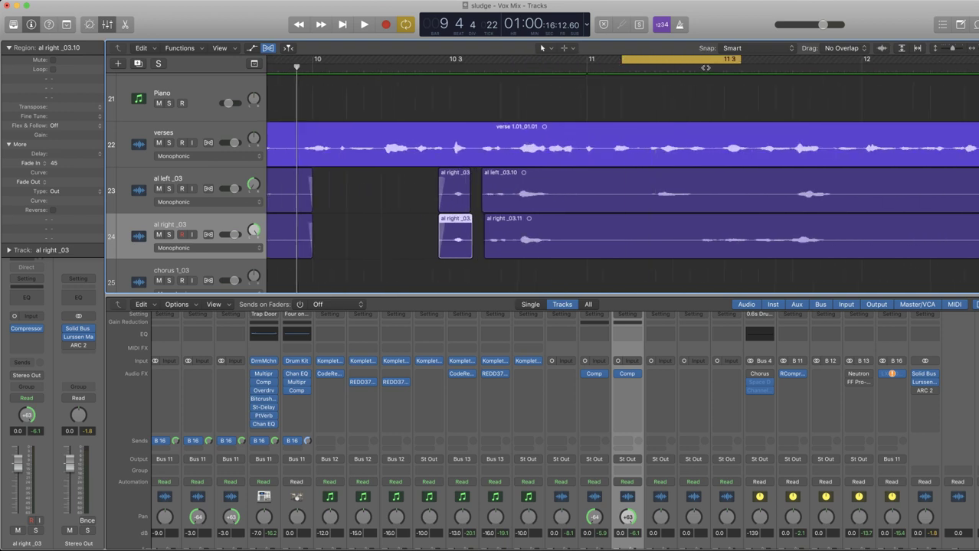
key(space)
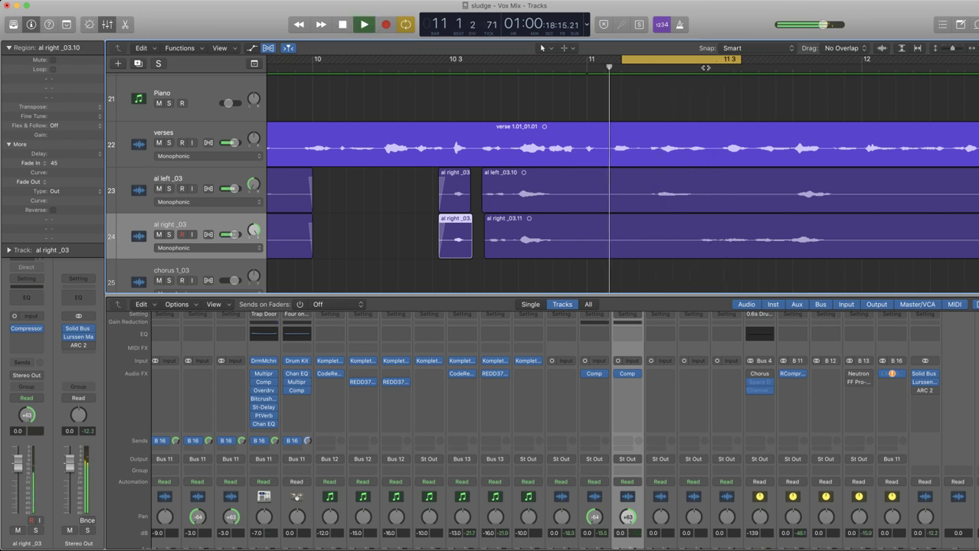
key(space)
key(space)
key(space)
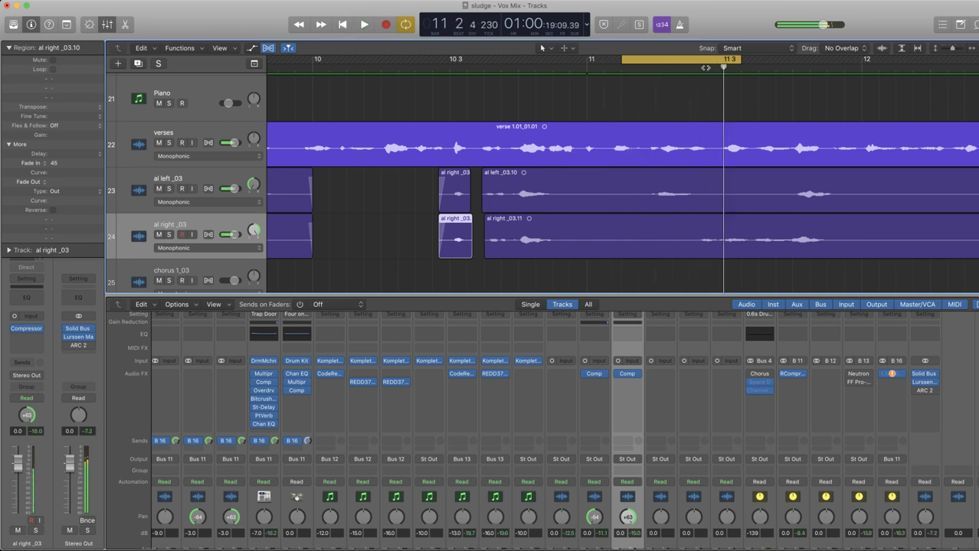
Extend the cycle range at both ends so it runs from bar 11 to bar 12.
scroll(686, 170, up, 10)
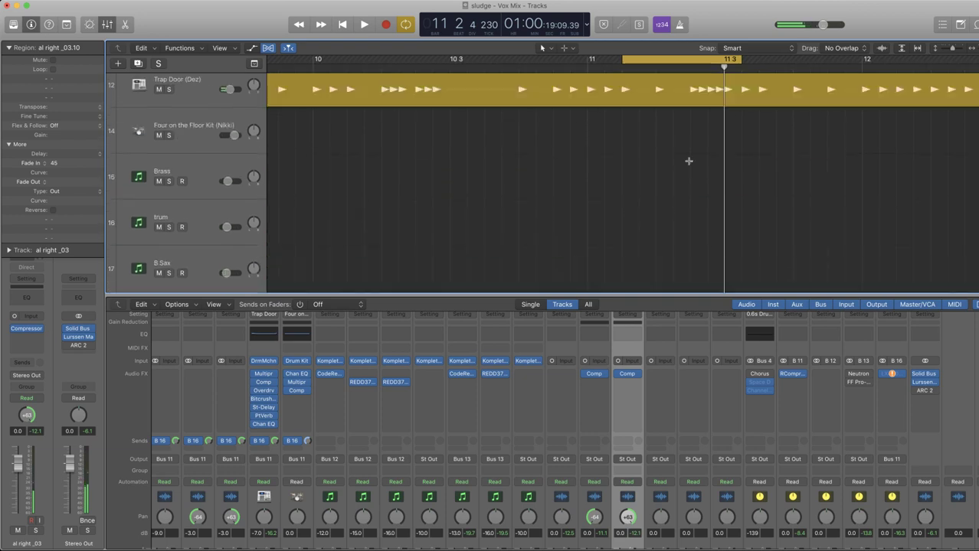
scroll(688, 161, down, 13)
key(z)
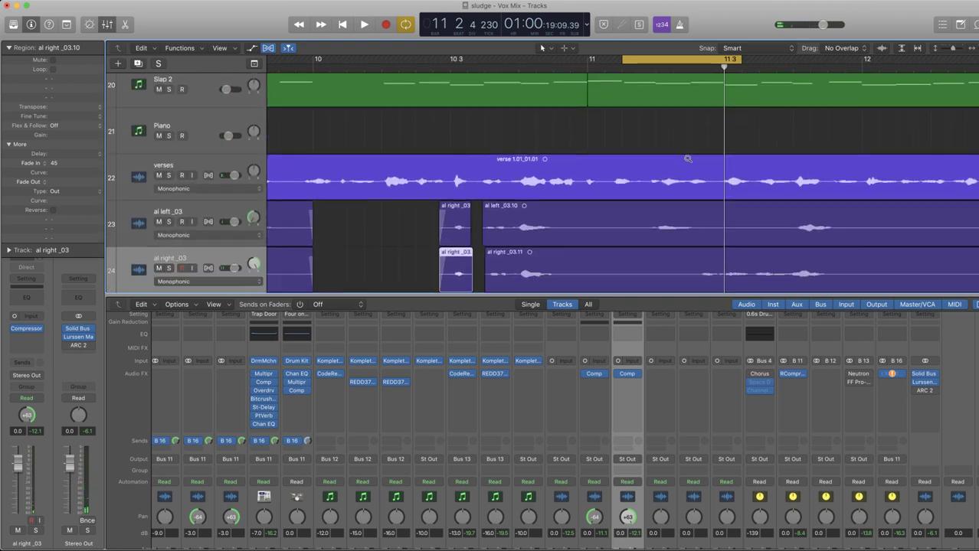
key(super+Left)
key(super+Left)
key(super+Up)
key(super+Up)
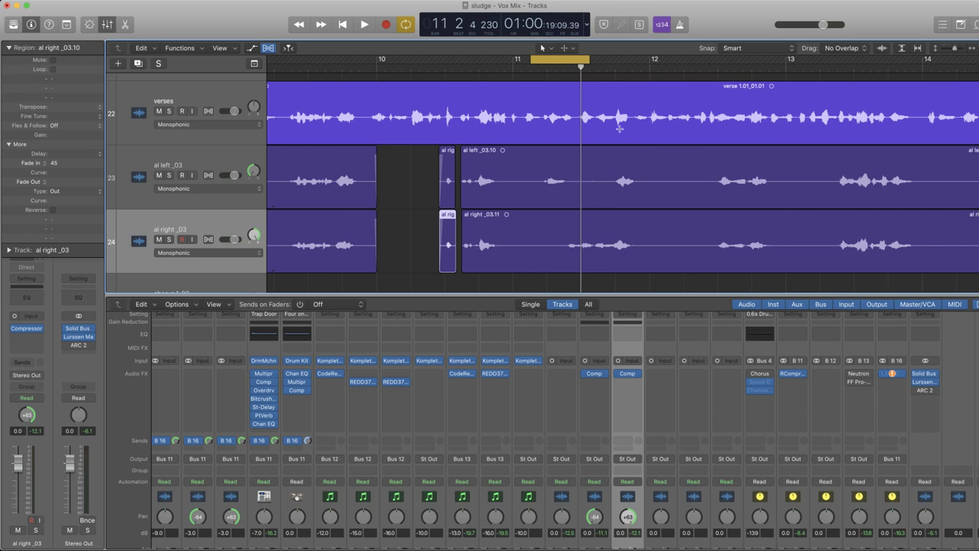
drag(591, 59, 650, 59)
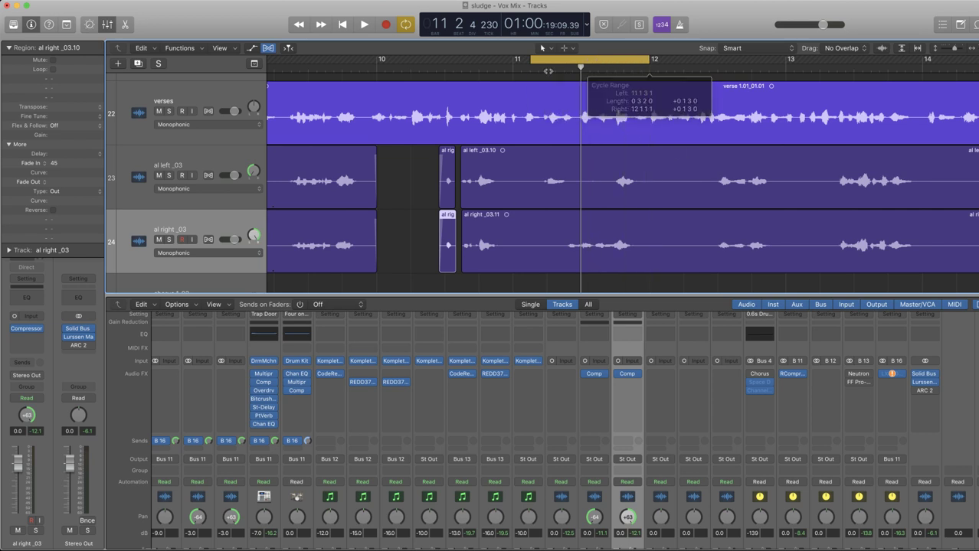
drag(530, 59, 513, 62)
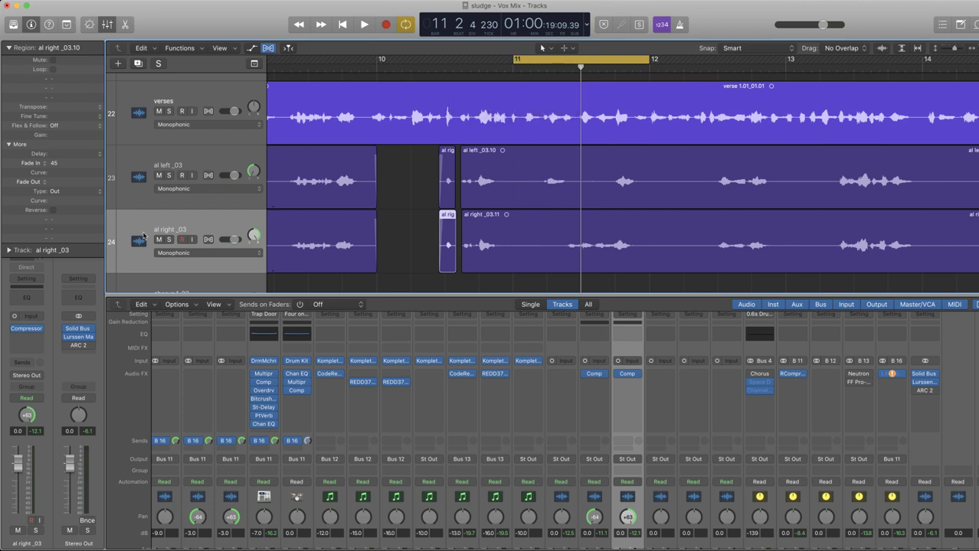
Solo al left _03 and al right _03 to audition them together over the bar 11 cycle, and release both solos.
click(169, 175)
click(170, 239)
key(space)
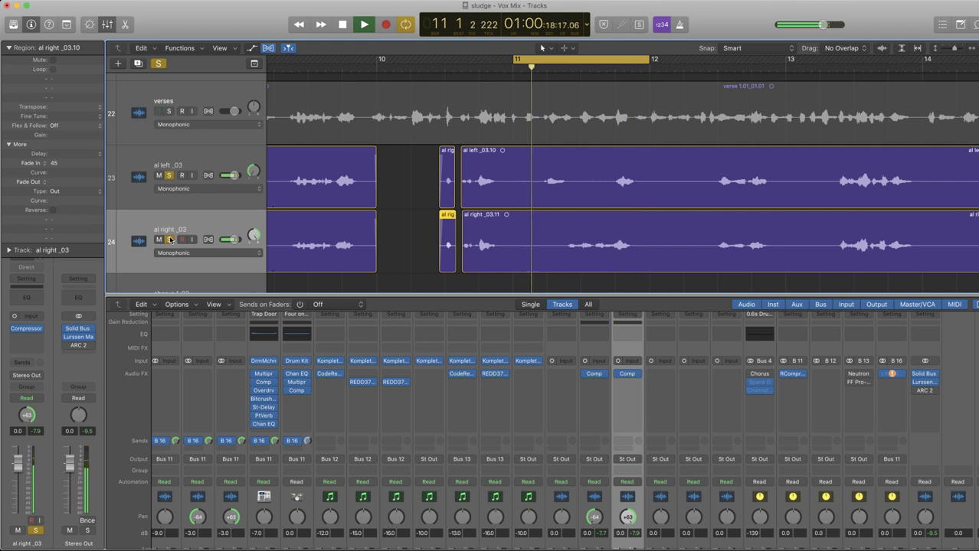
key(space)
click(170, 240)
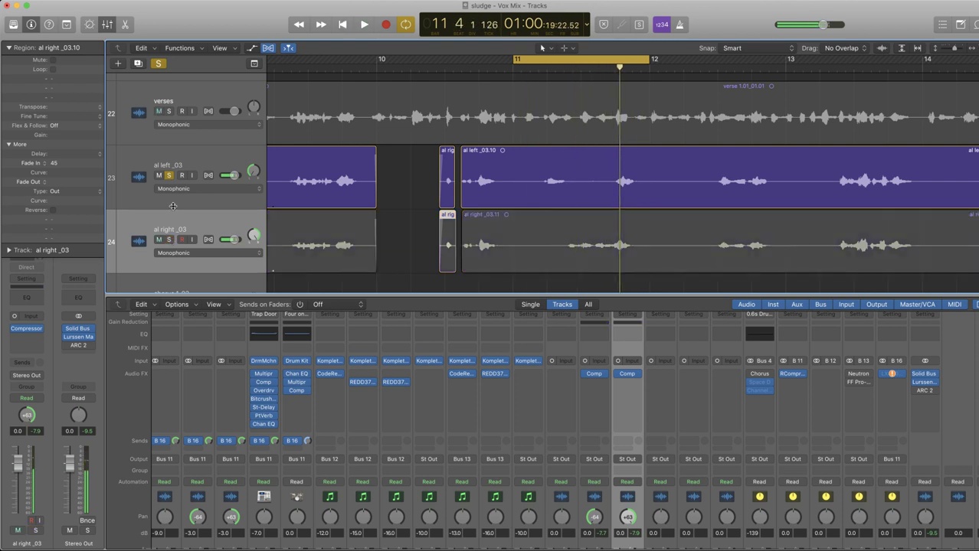
click(168, 176)
Add a send to Bus 20 on the al left _03 channel.
click(228, 160)
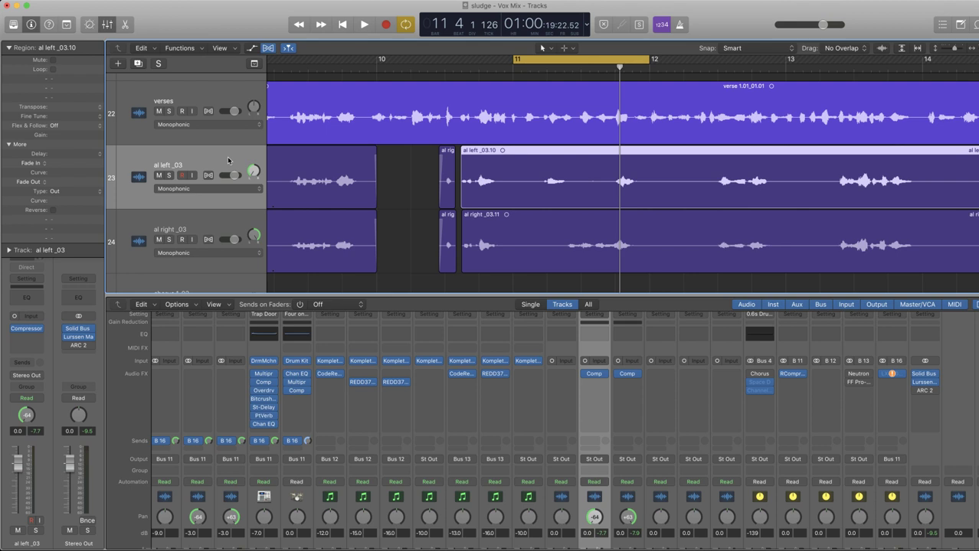
key(super+Down)
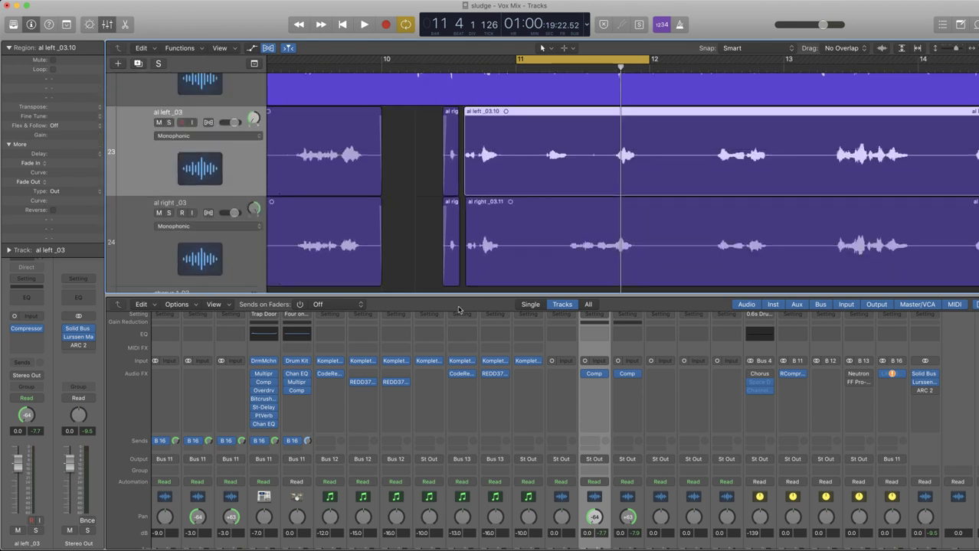
scroll(651, 363, down, 5)
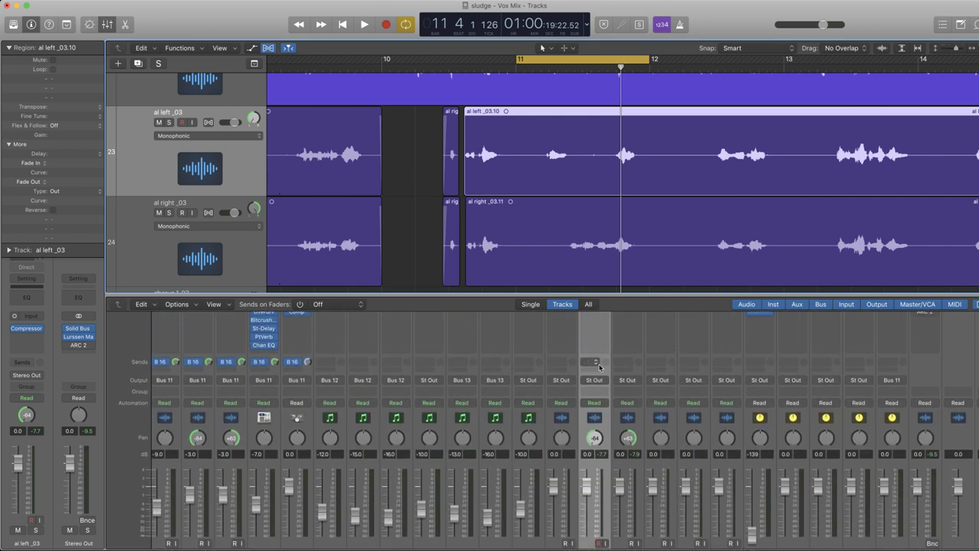
click(598, 365)
mouse_move(599, 380)
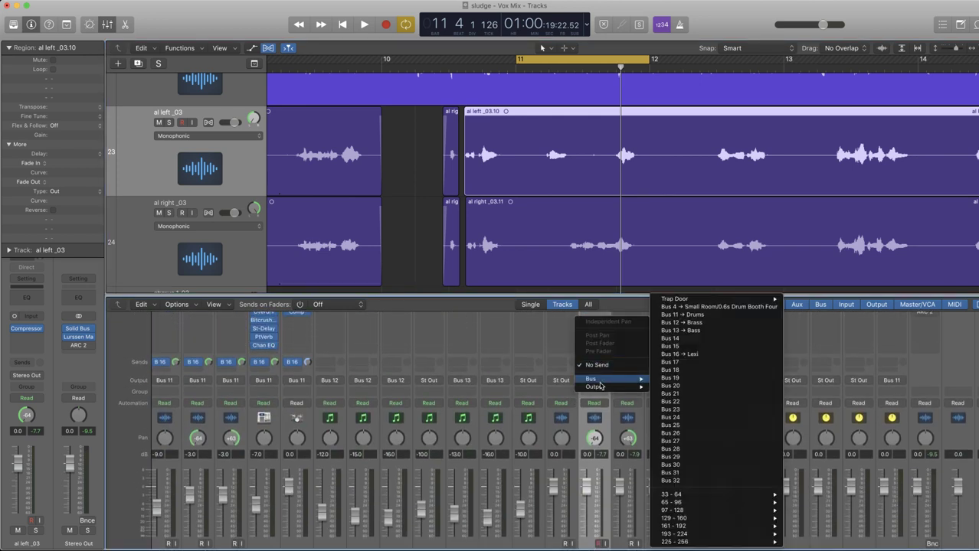
mouse_move(684, 302)
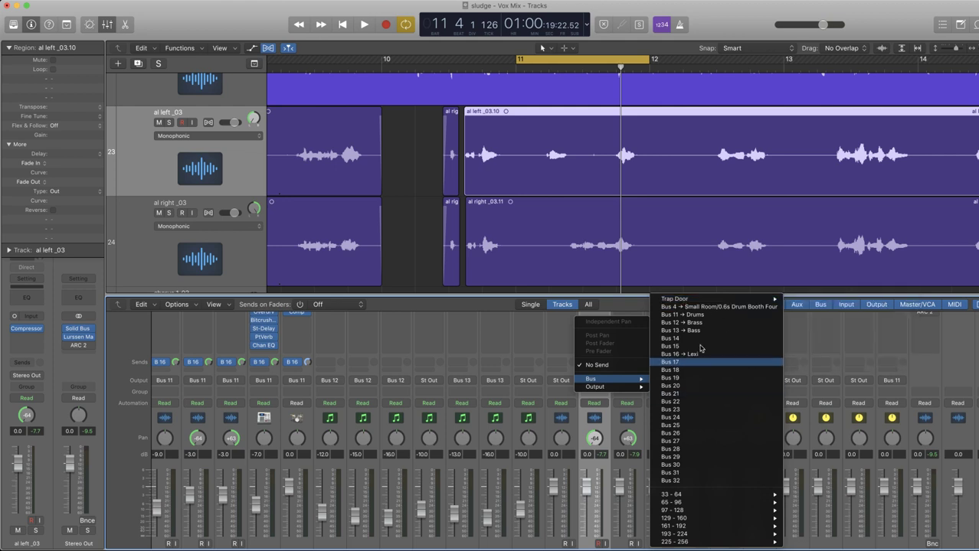
click(693, 387)
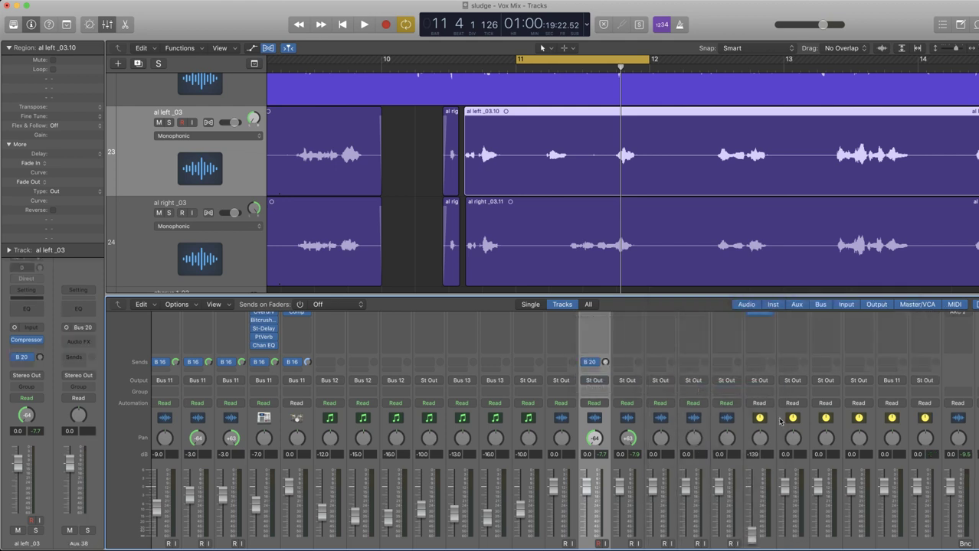
Rename the new aux channel fed by Bus 20 as Dly.
scroll(780, 420, down, 2)
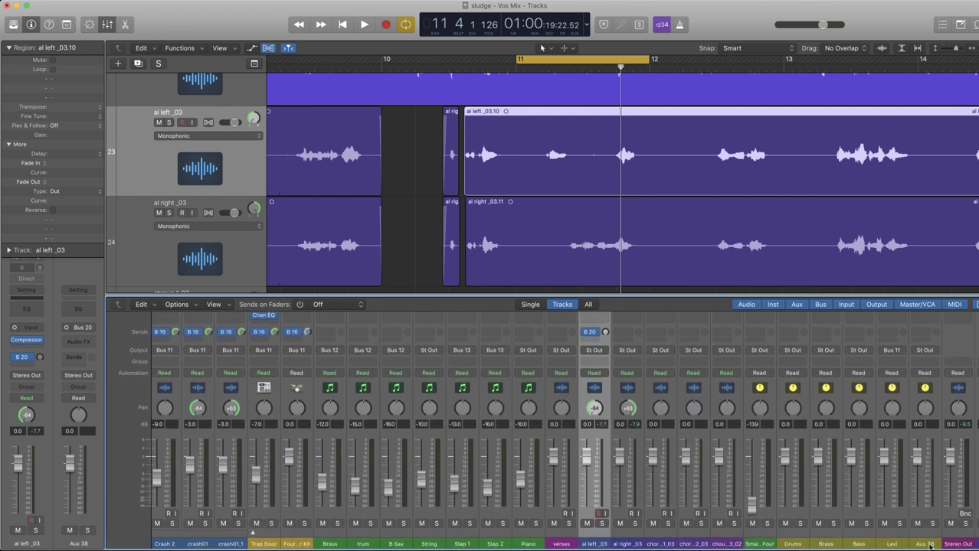
double_click(927, 544)
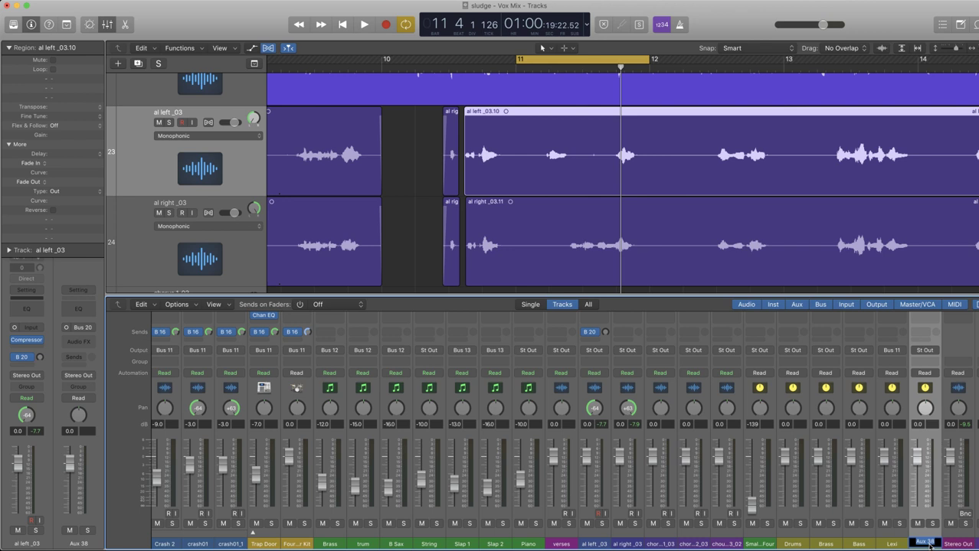
scroll(954, 484, up, 8)
scroll(955, 481, down, 8)
text(Dly)
key(Return)
Insert the H-Delay (m->s) plug-in on the Dly channel and move its window clear over the track regions.
scroll(956, 480, up, 8)
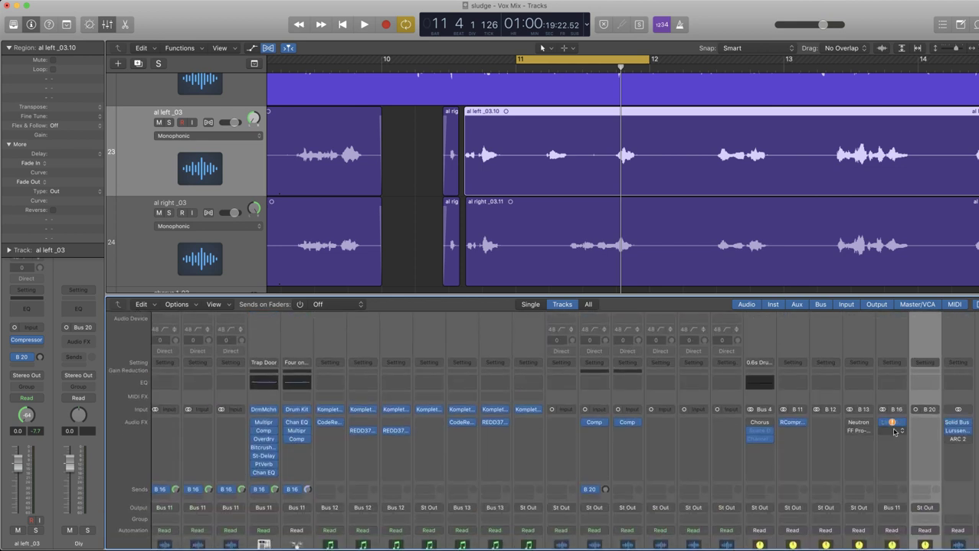
click(934, 423)
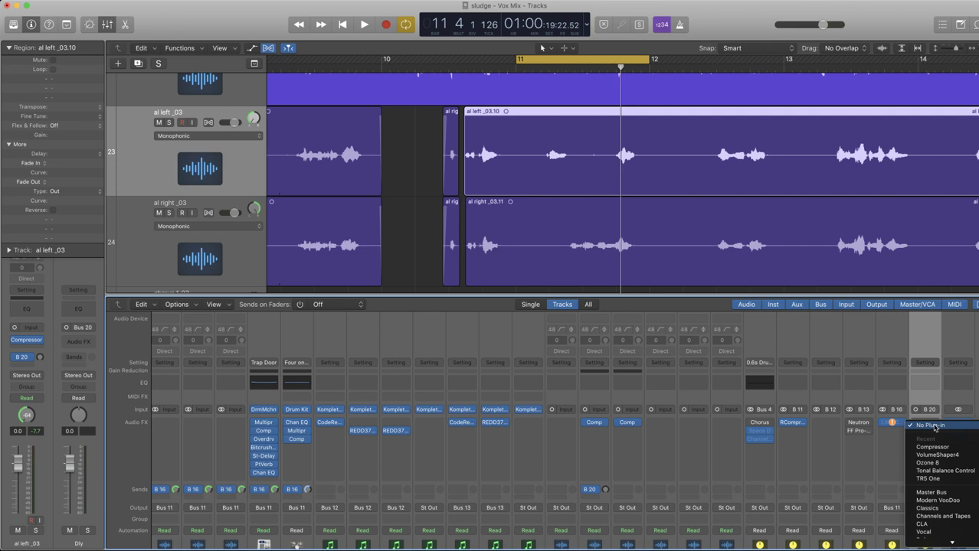
scroll(961, 474, down, 5)
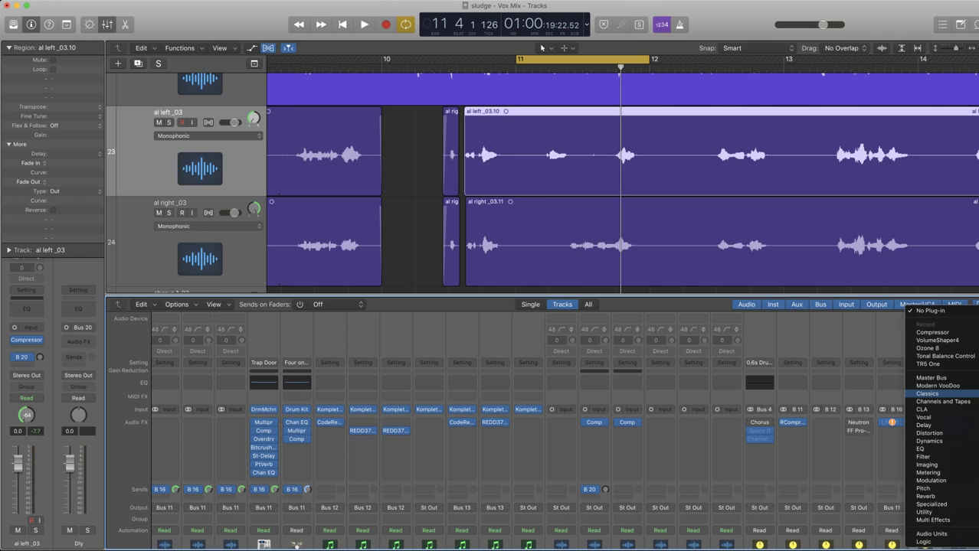
click(976, 394)
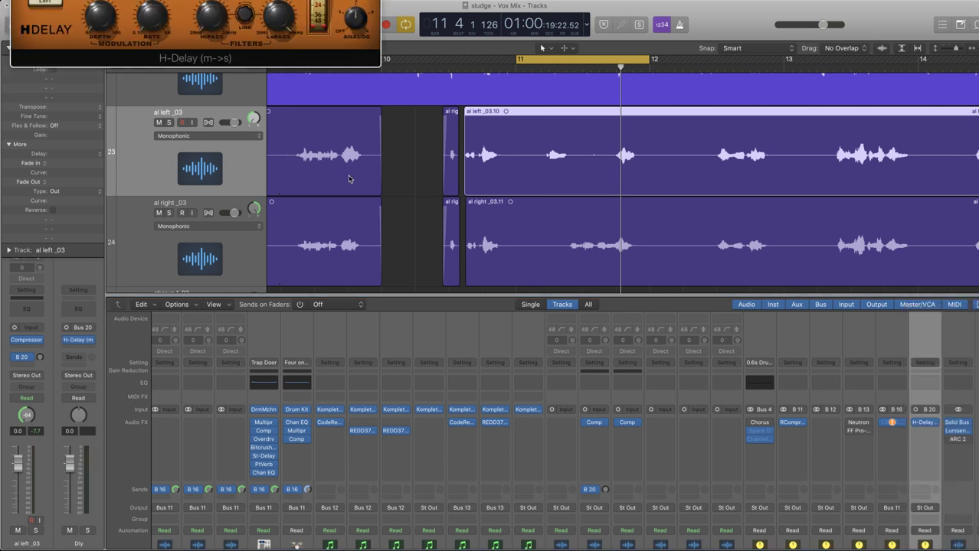
drag(232, 0, 789, 129)
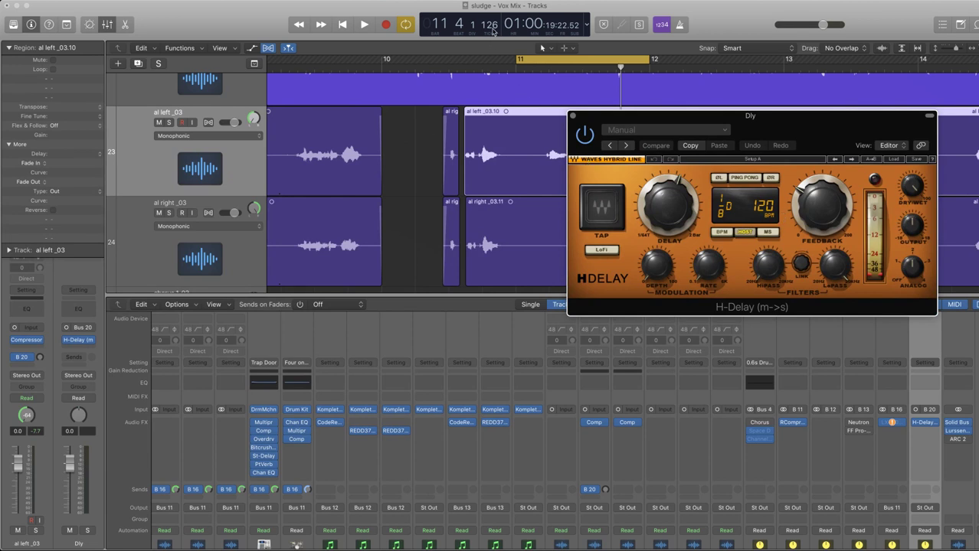
Show the project tempo in the control bar display and set H-Delay to BPM mode at 130 BPM.
click(586, 28)
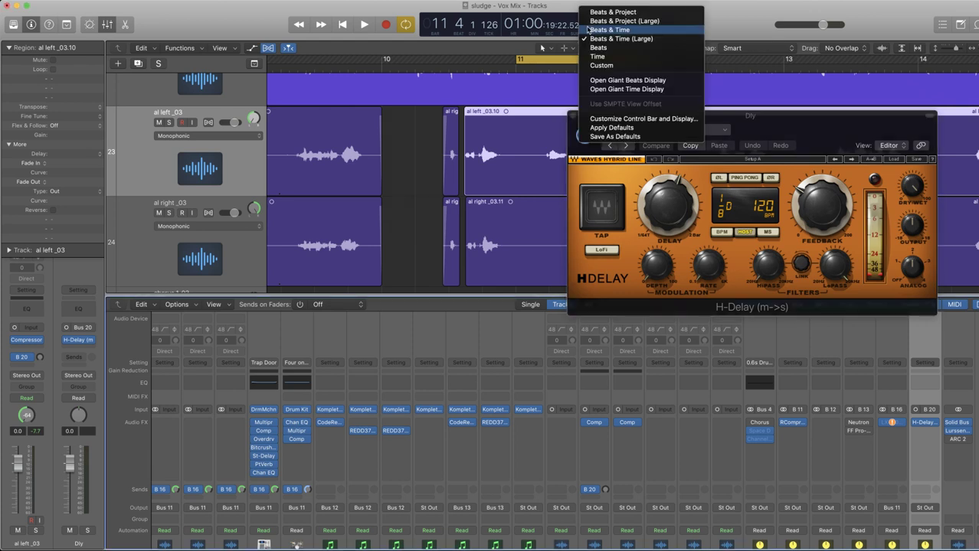
click(605, 86)
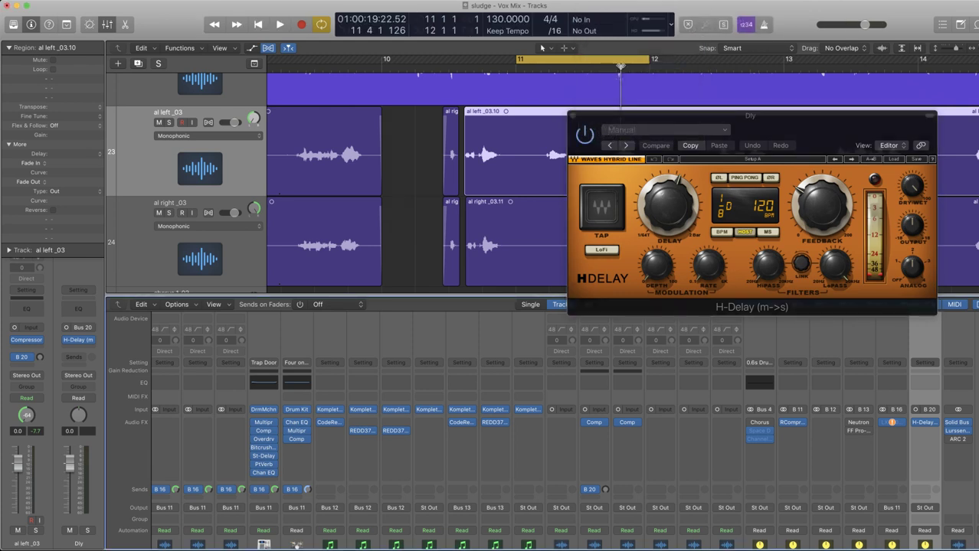
click(767, 234)
click(748, 234)
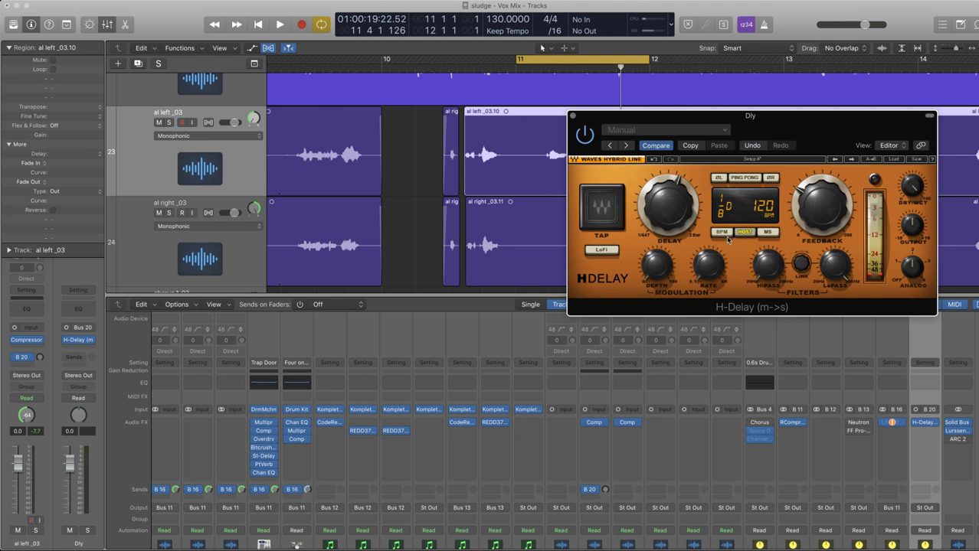
click(722, 232)
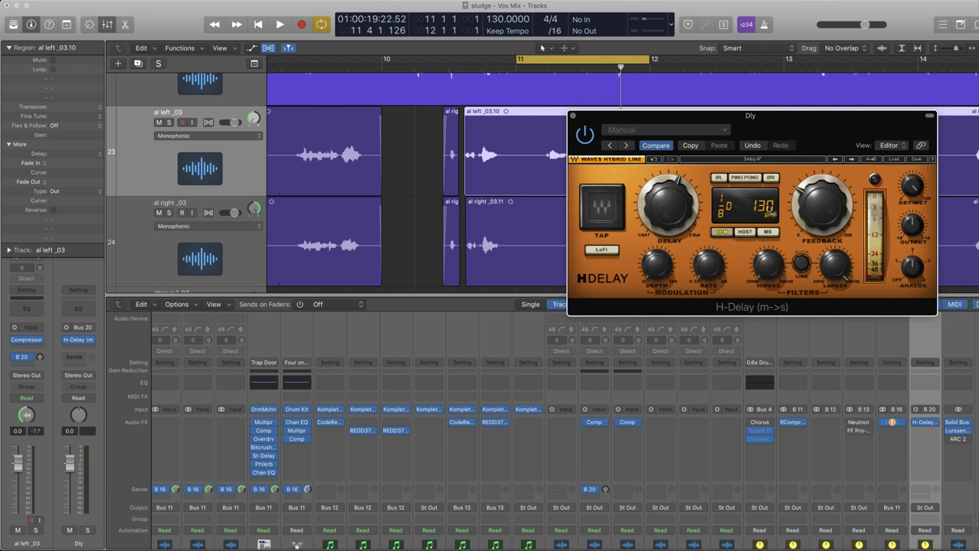
Audition the end of the bar 11 cycle briefly and close the H-Delay window.
key(space)
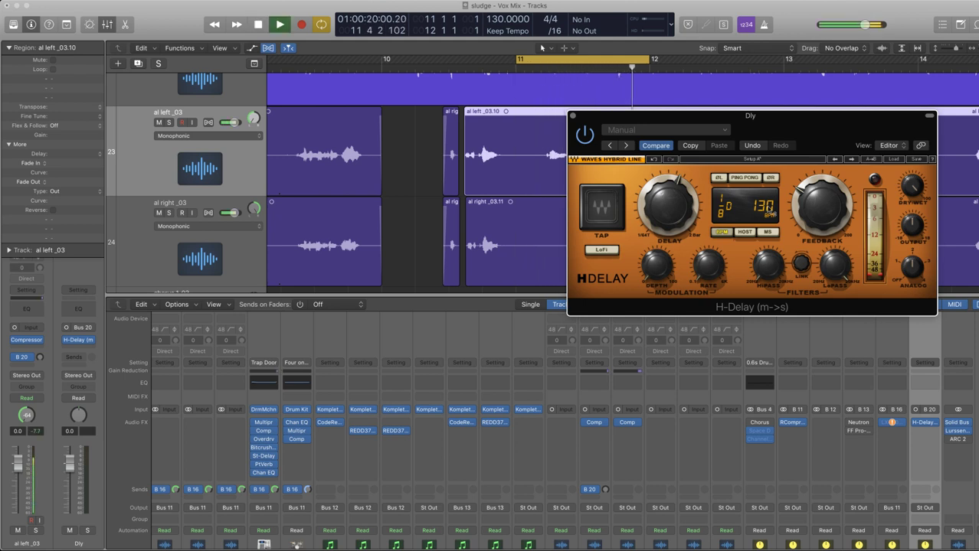
key(space)
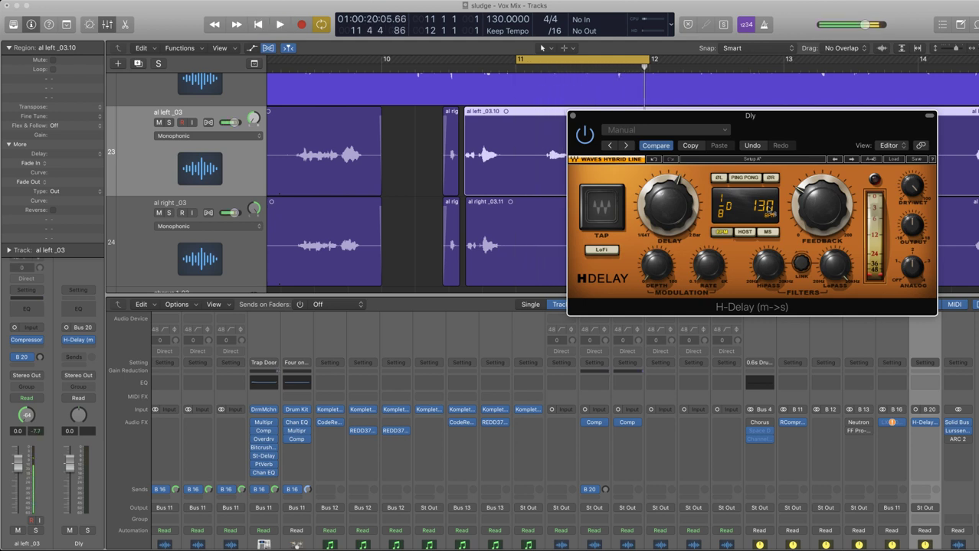
click(572, 117)
Turn on the automation view for the tracks.
scroll(549, 316, down, 3)
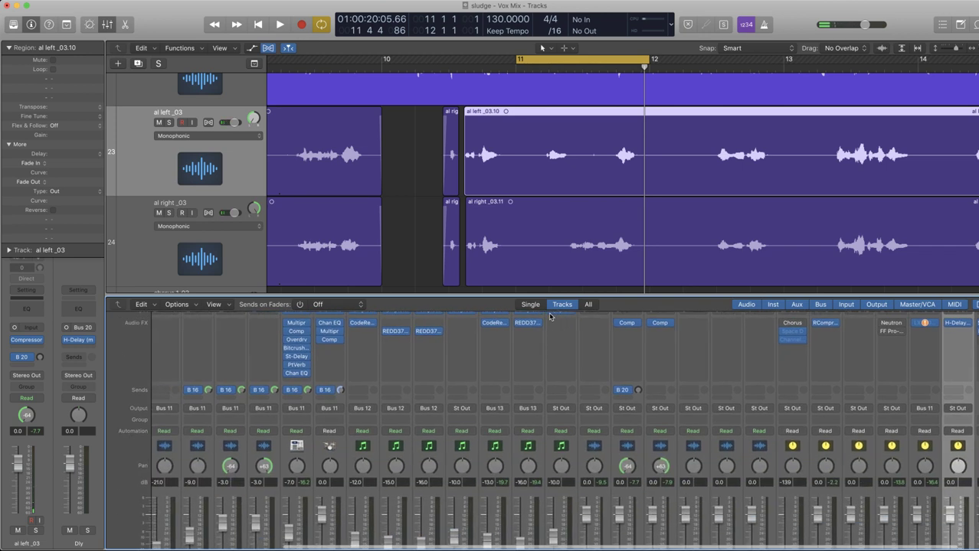
scroll(549, 316, left, 5)
scroll(549, 316, down, 3)
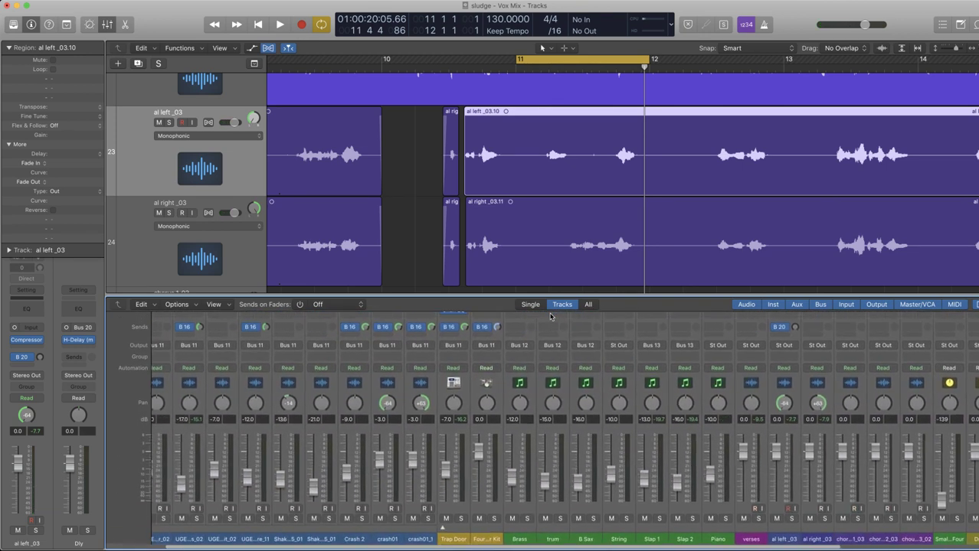
scroll(551, 316, left, 3)
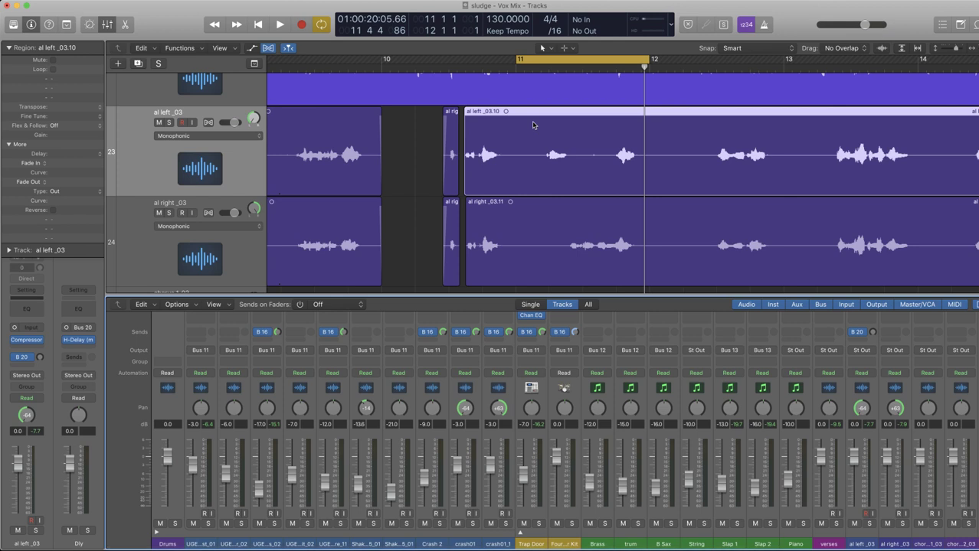
key(a)
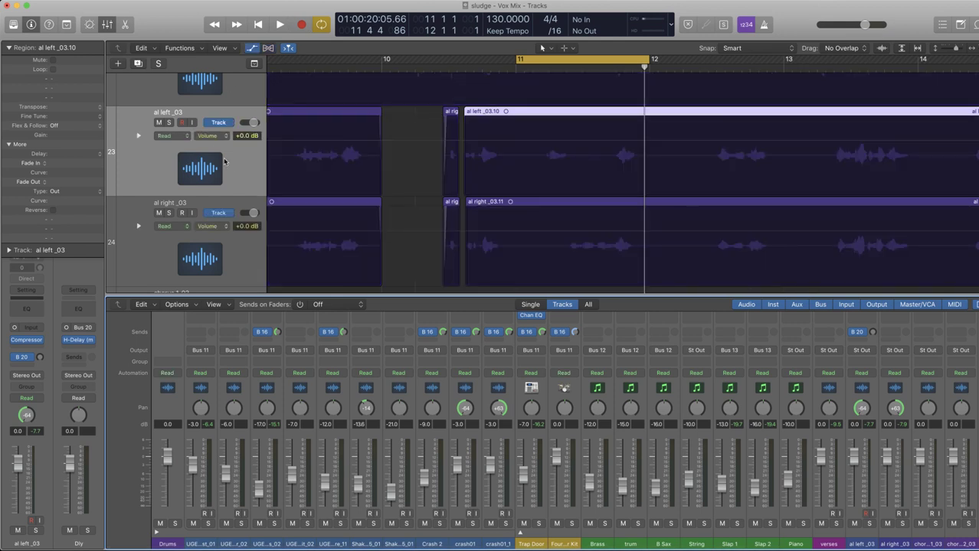
scroll(555, 188, up, 2)
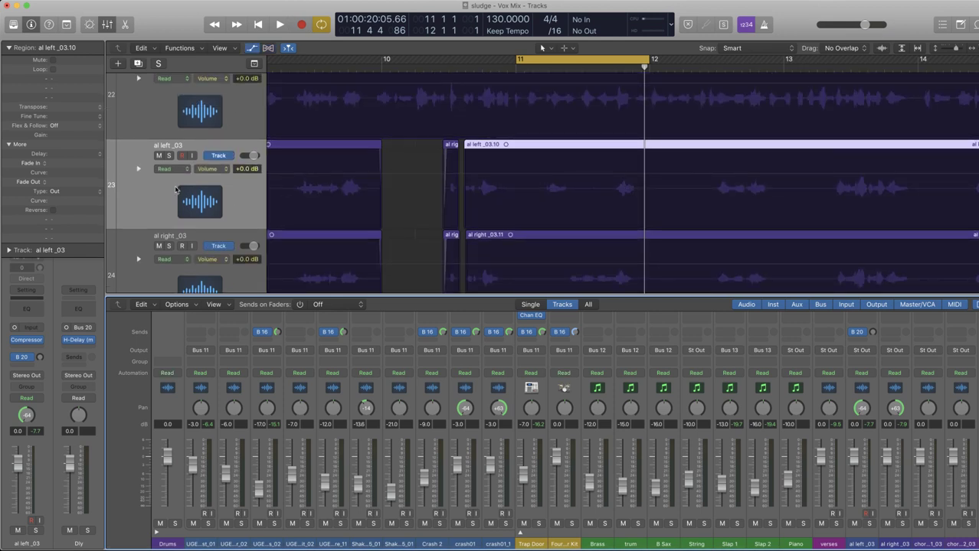
click(215, 171)
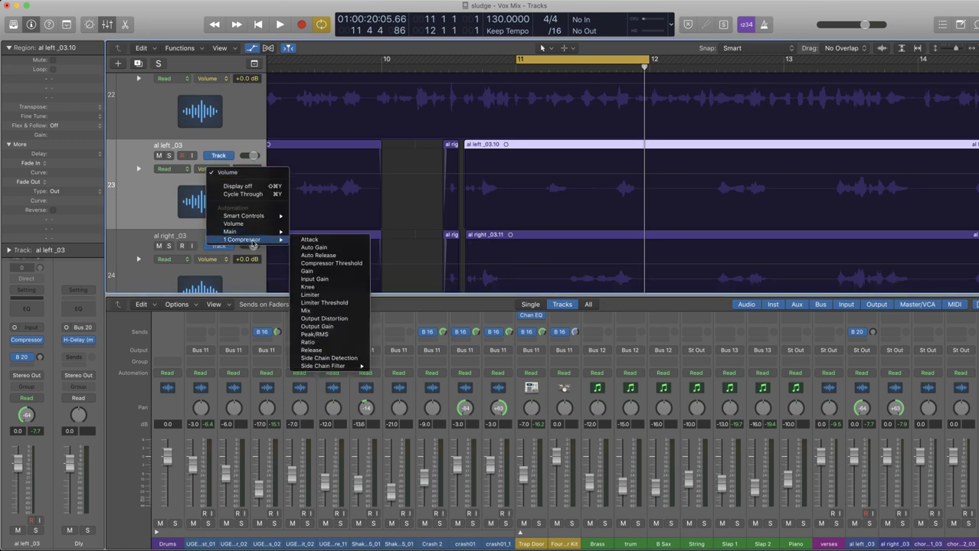
mouse_move(250, 233)
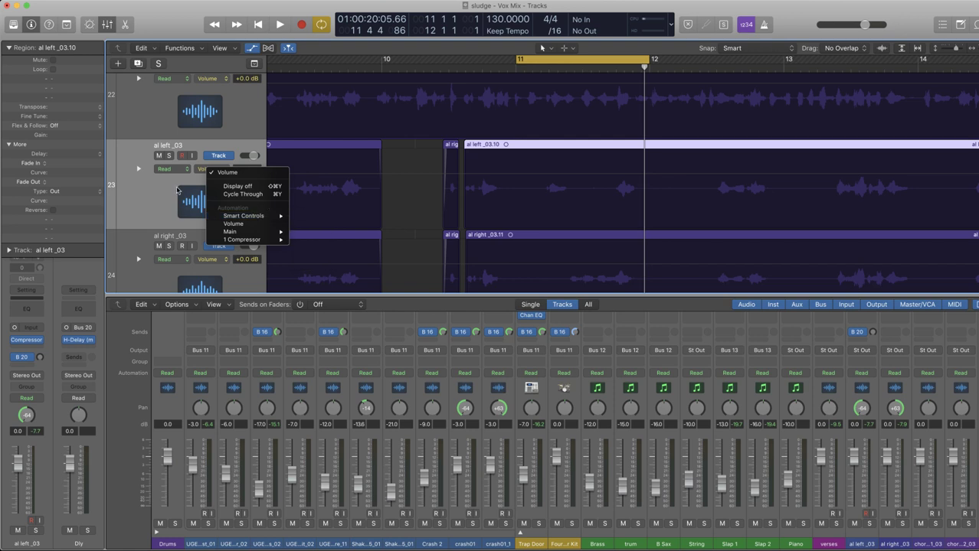
click(151, 201)
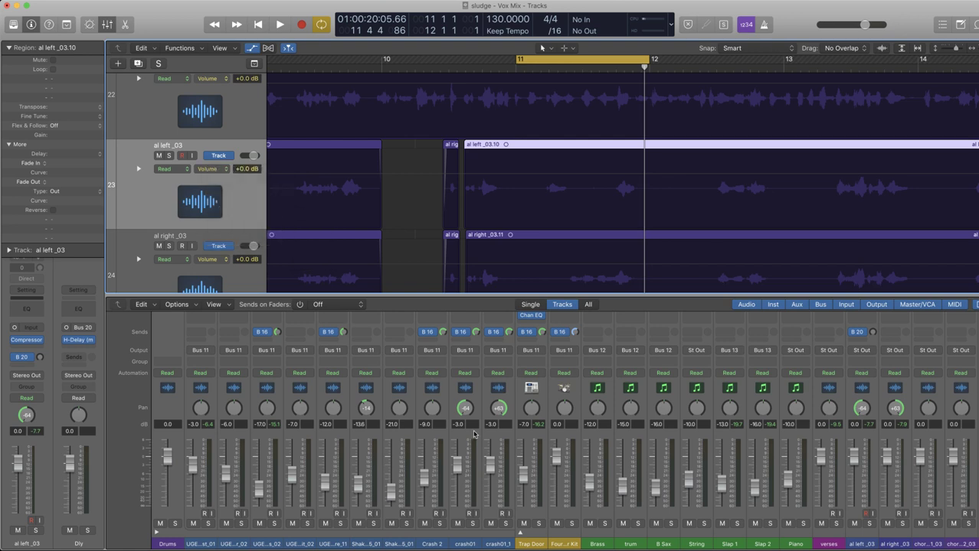
scroll(473, 434, right, 10)
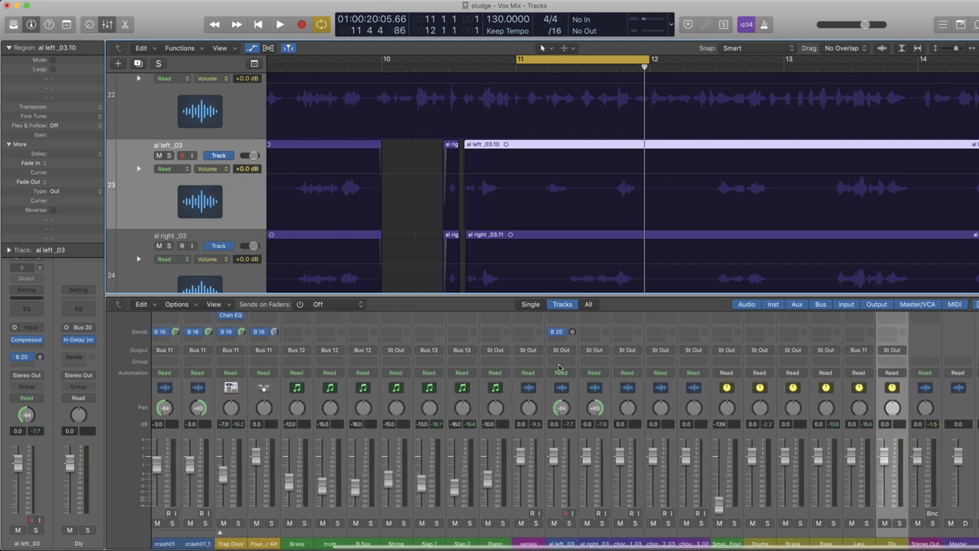
click(219, 250)
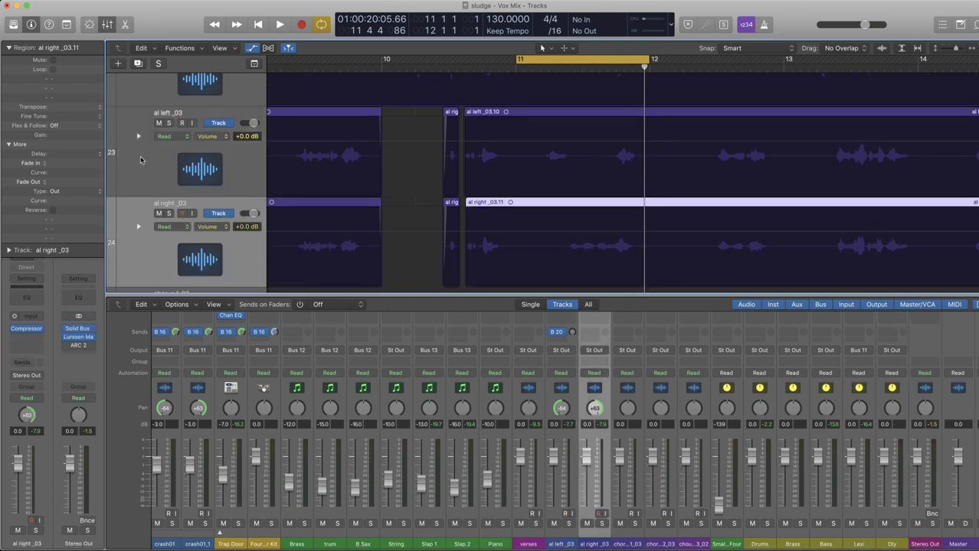
Set the automation parameter of al left _03 to Send 1 → Dly, Absolute.
click(140, 161)
scroll(498, 401, up, 6)
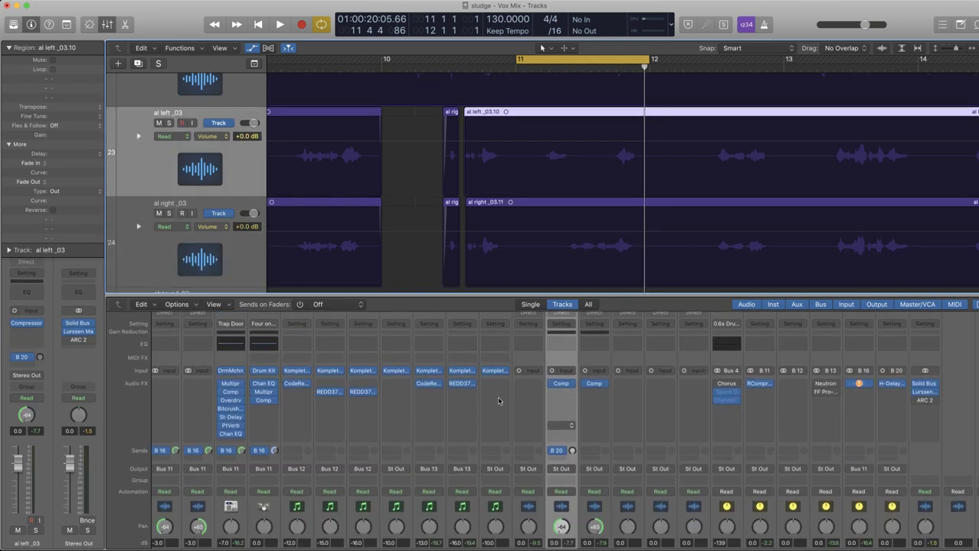
click(212, 137)
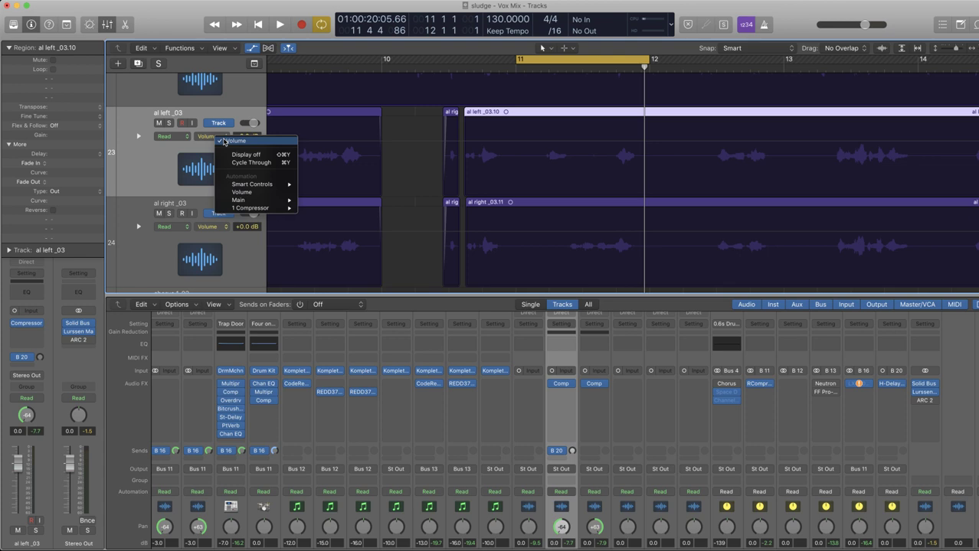
mouse_move(280, 203)
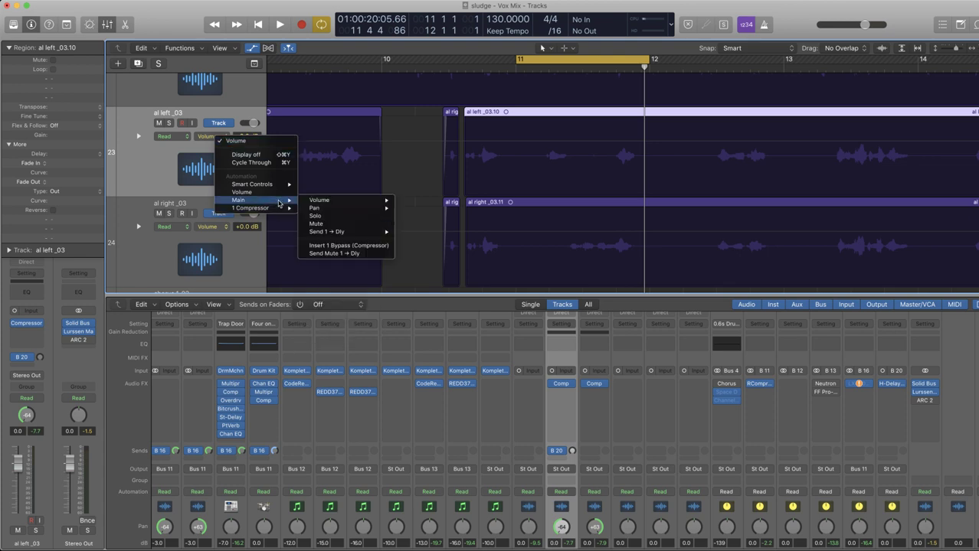
mouse_move(391, 233)
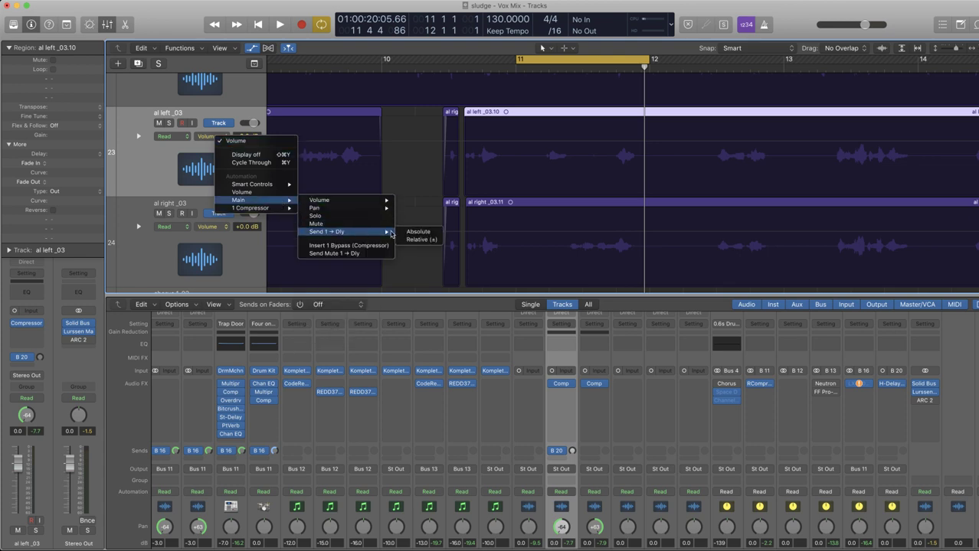
click(434, 235)
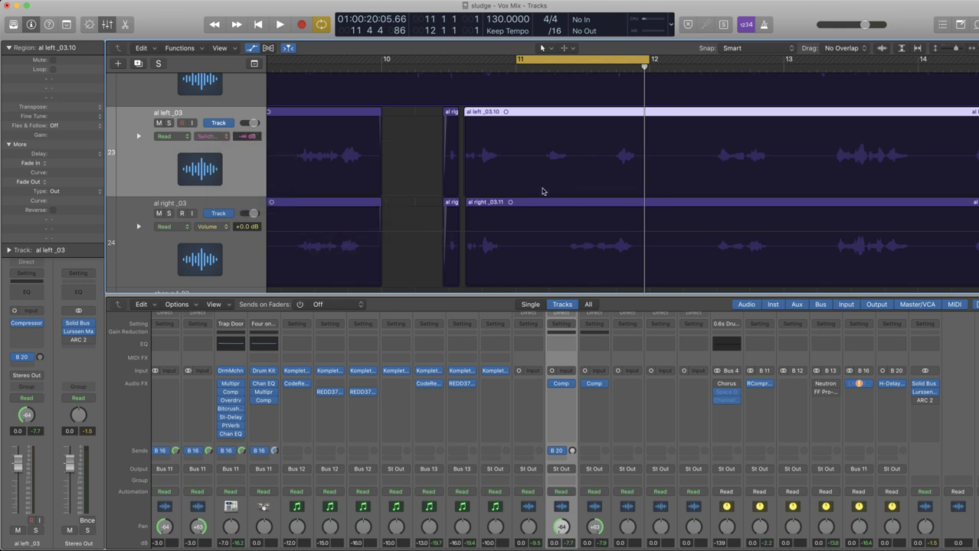
With the Pencil Tool, add send automation points on al left _03 early in bar 11, rising from −∞ to −2.5 dB.
click(565, 47)
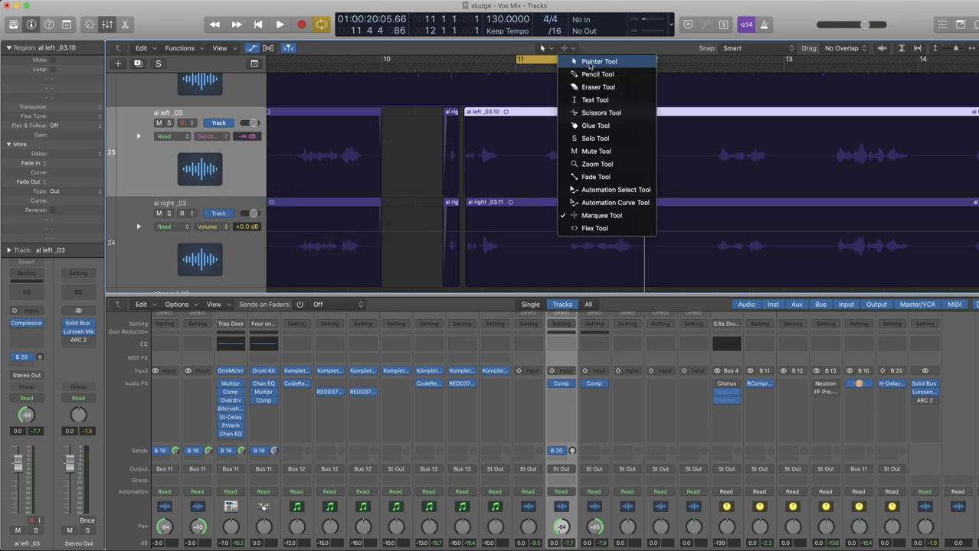
click(593, 85)
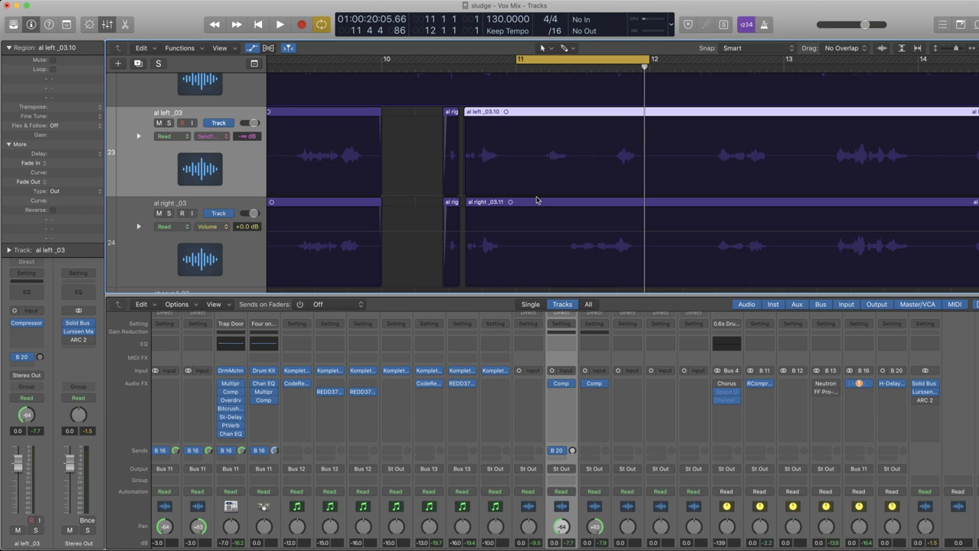
click(535, 196)
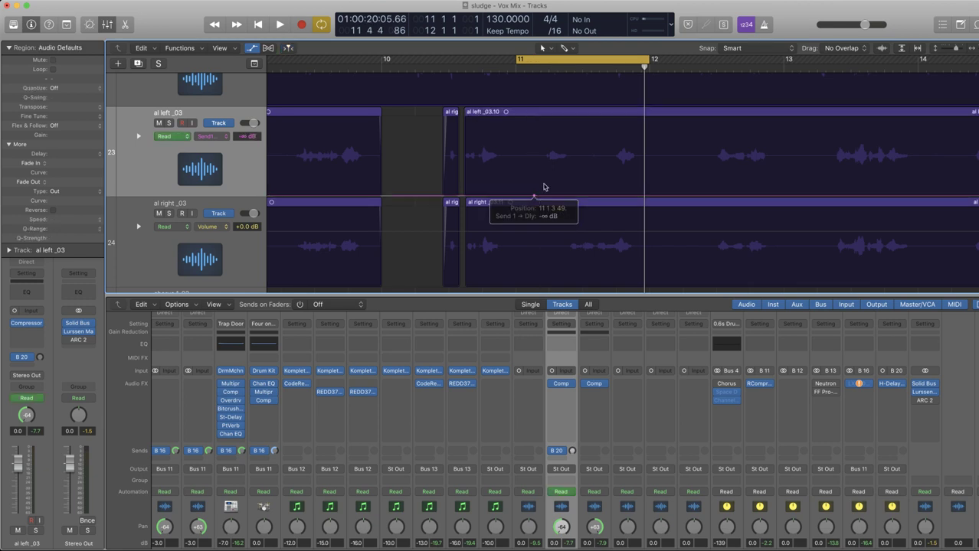
click(549, 146)
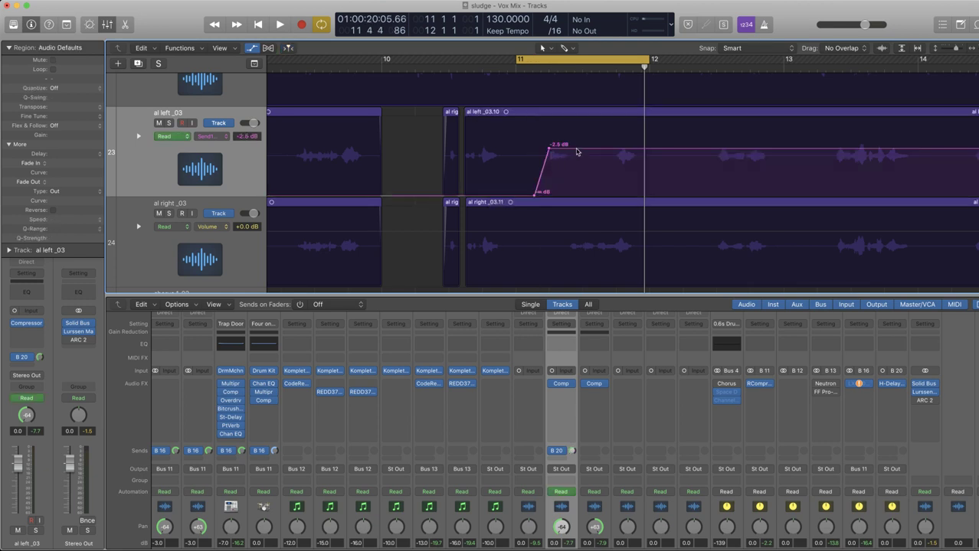
Bring the send automation on al left _03 back down in bar 11 with a −4.9 dB point followed by −∞.
click(604, 154)
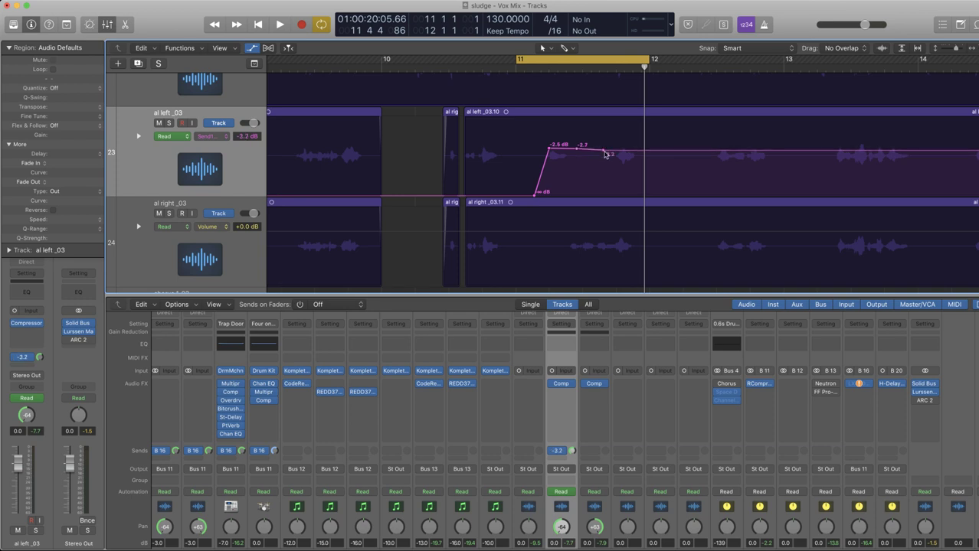
drag(604, 153, 604, 194)
drag(578, 148, 595, 156)
Audition the send automation in bar 11 and lower its −4.9 dB point to −7.1 dB.
key(space)
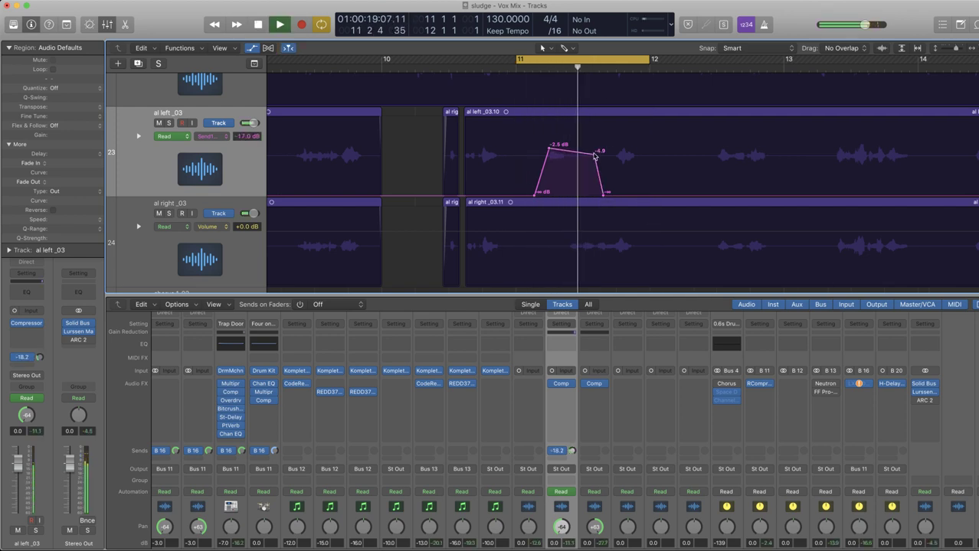
key(space)
key(space)
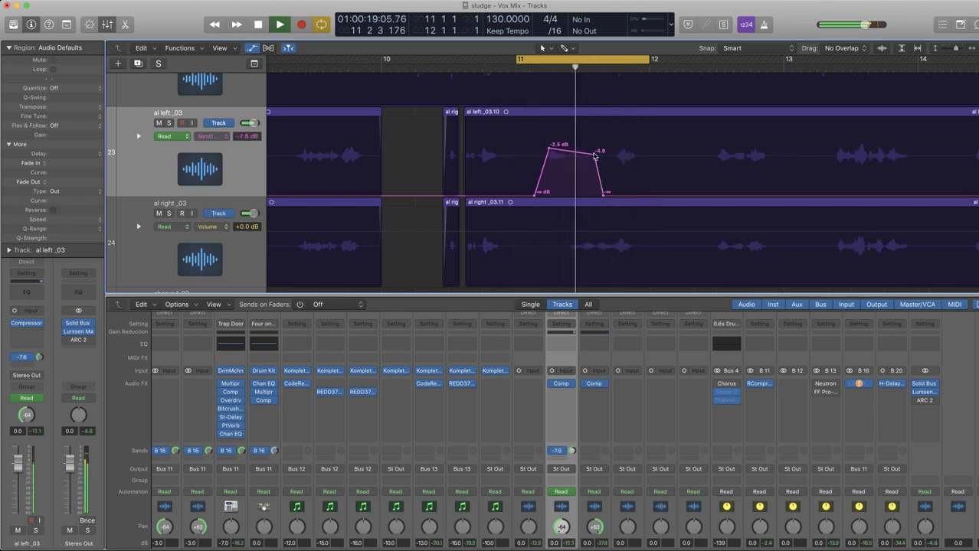
key(space)
drag(596, 156, 595, 159)
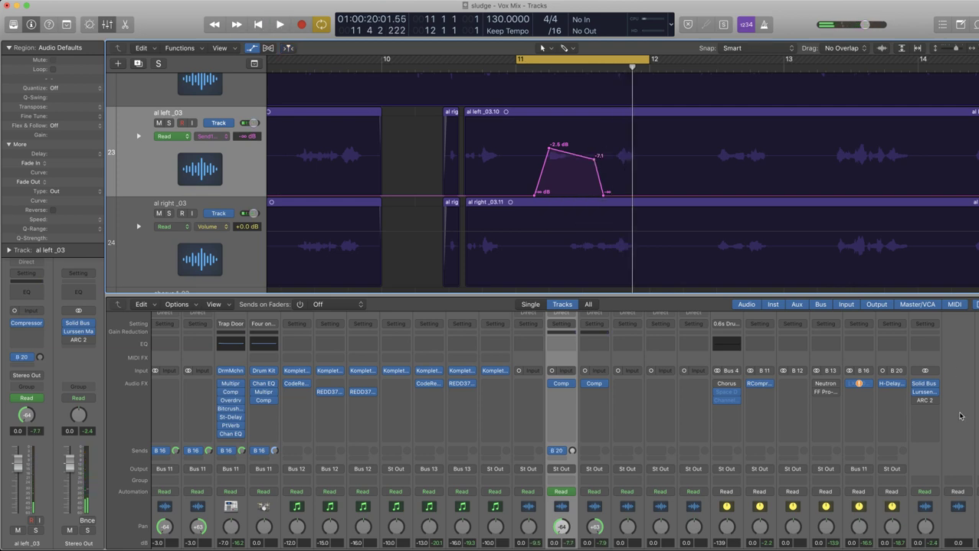
Open the Dly aux's H-Delay beside the automation and extend the cycle range to bar 13 for playback.
scroll(960, 415, down, 5)
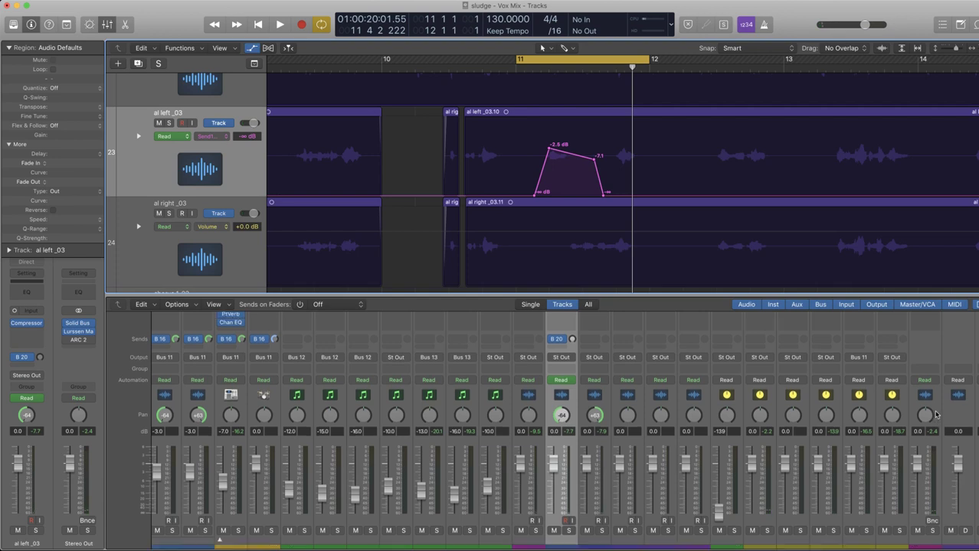
scroll(936, 415, up, 3)
click(893, 357)
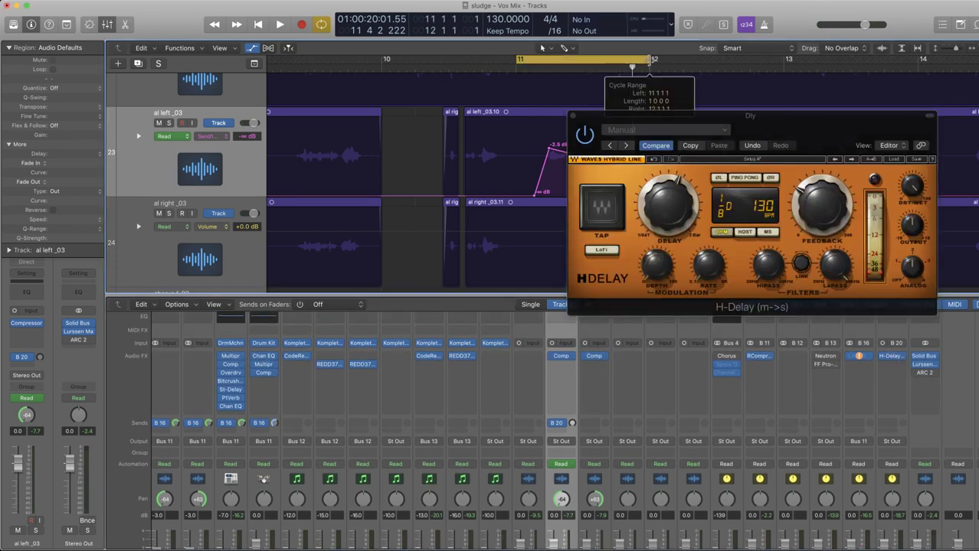
drag(651, 63, 785, 69)
key(space)
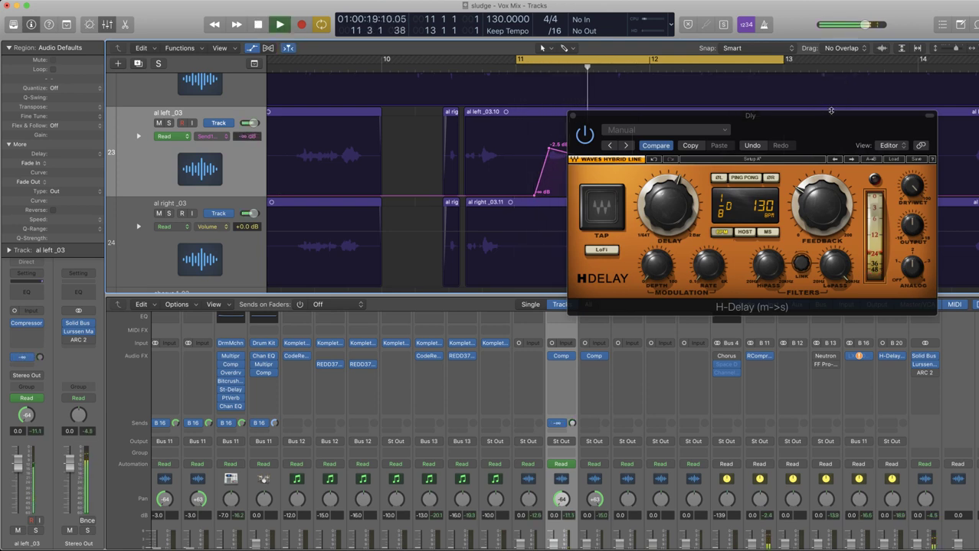
drag(831, 133, 405, 135)
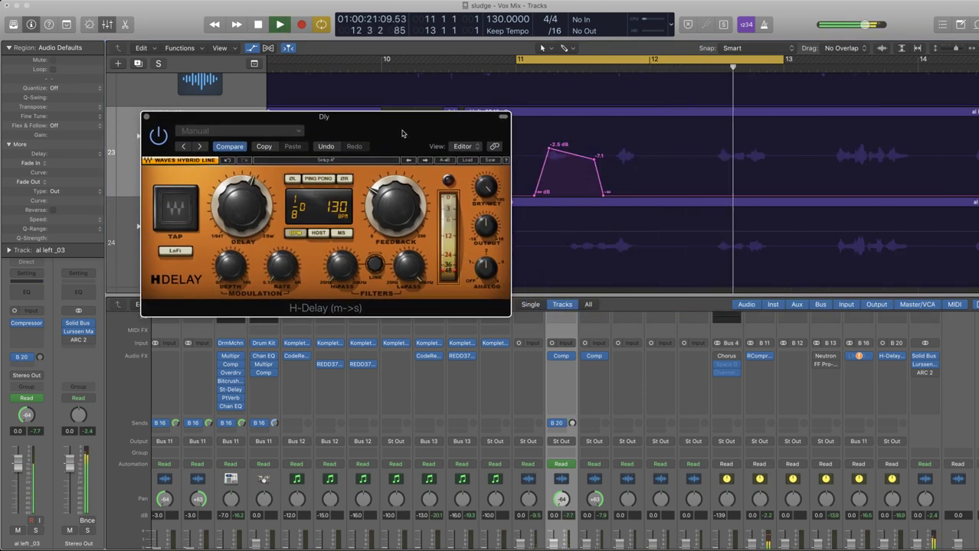
Try a 1/16 delay time in H-Delay and audition it against the vocal ad-lib.
drag(242, 207, 242, 235)
key(space)
key(space)
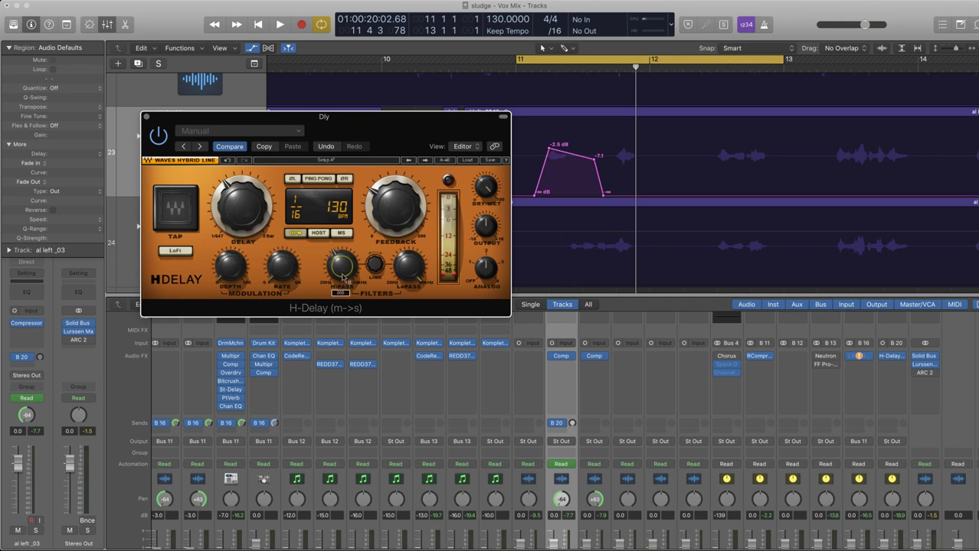
key(space)
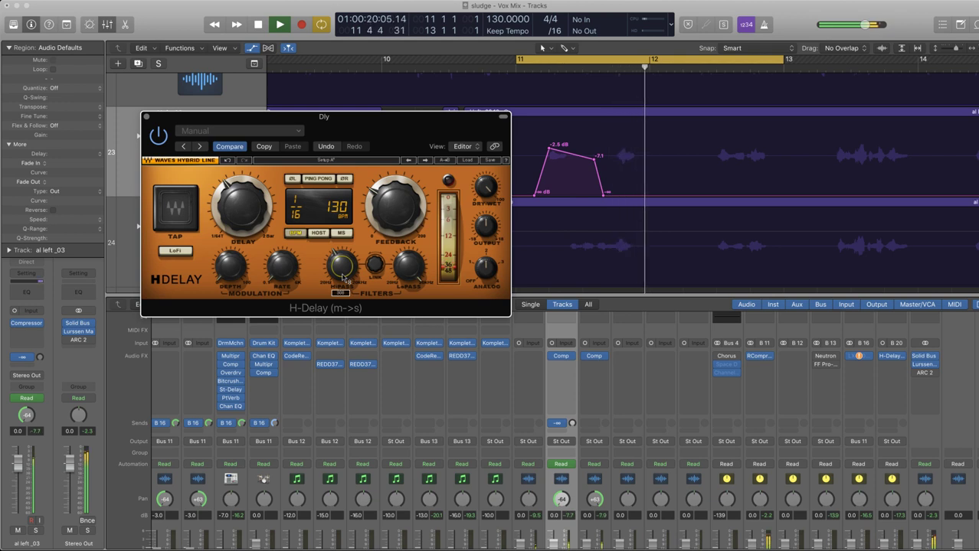
key(space)
key(space)
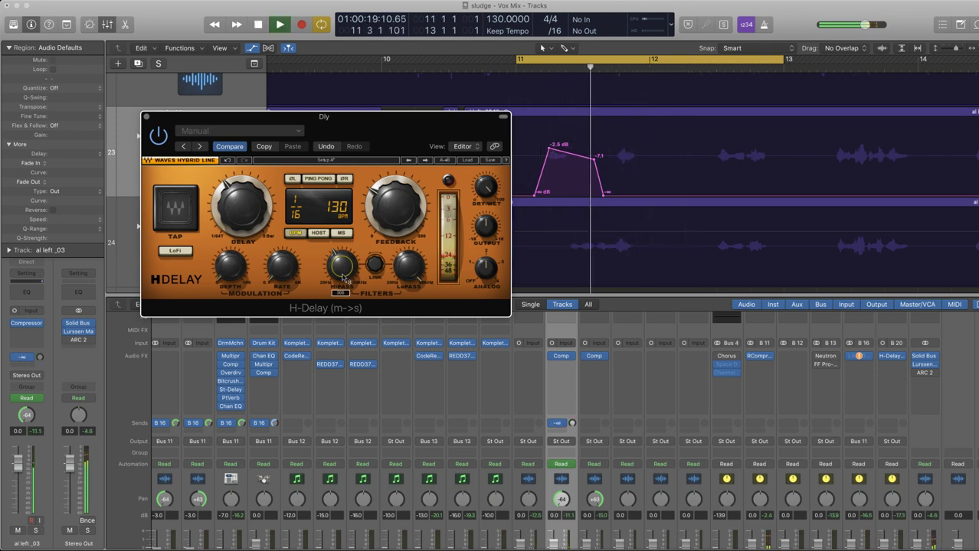
Set the H-Delay delay time to 1/8 and audition the cycle from bar 11.
key(space)
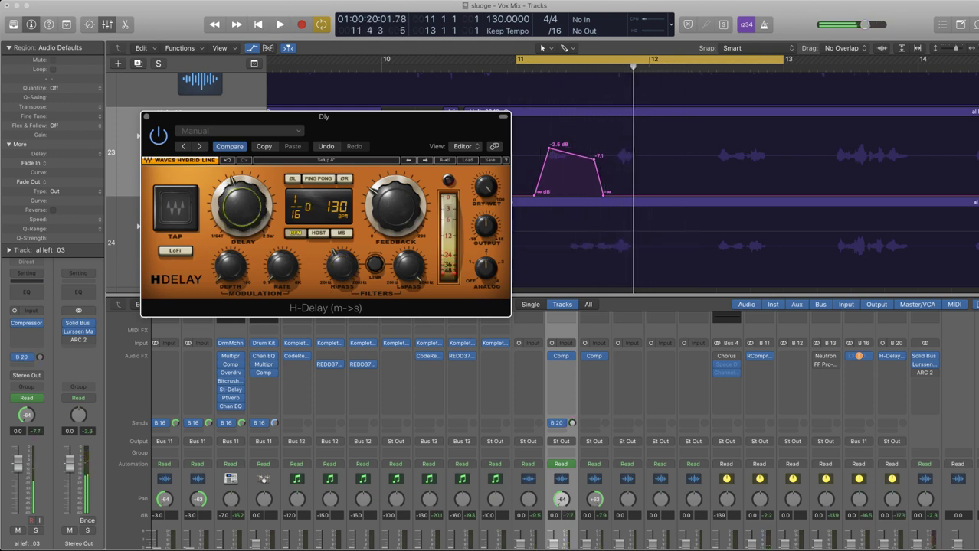
key(space)
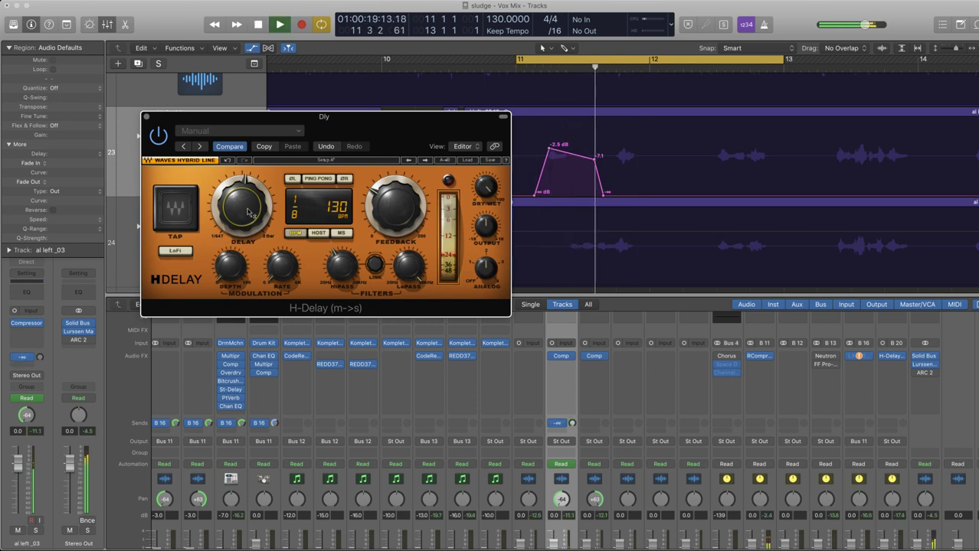
key(space)
key(space)
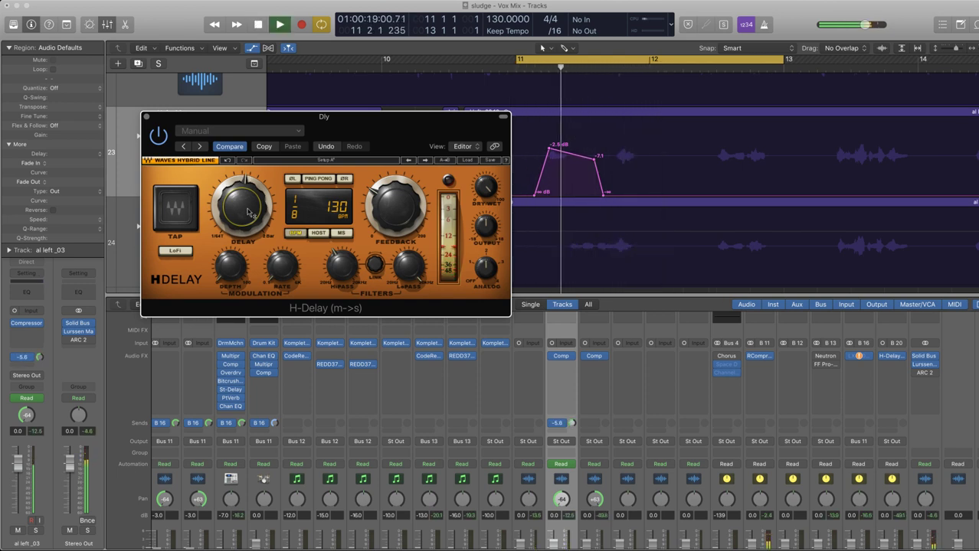
key(space)
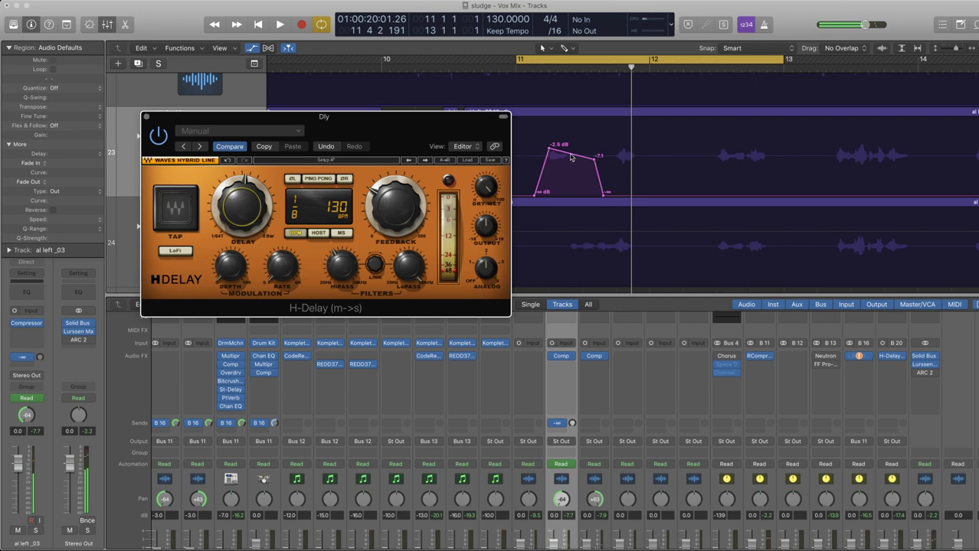
Add −5.7 dB and −24.3 dB points to the send's falloff and bend the fade to −∞ with the Automation Curve Tool.
click(570, 154)
drag(581, 156, 582, 185)
key(t)
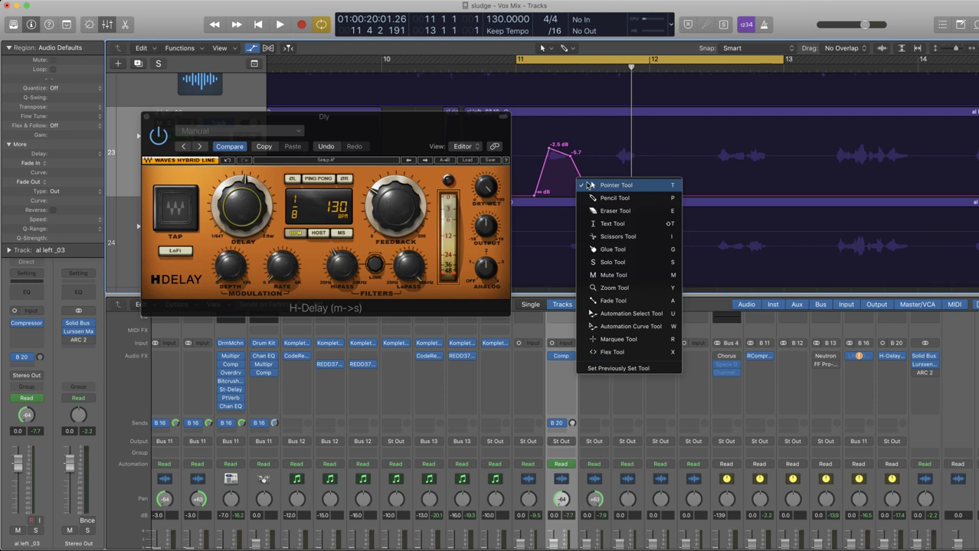
key(Down)
key(Down)
key(Down)
key(Down)
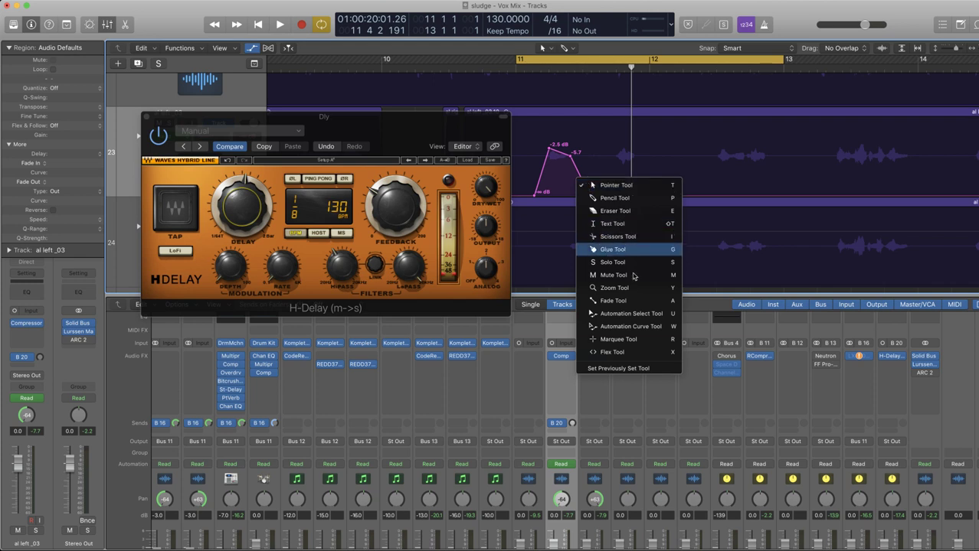
click(651, 328)
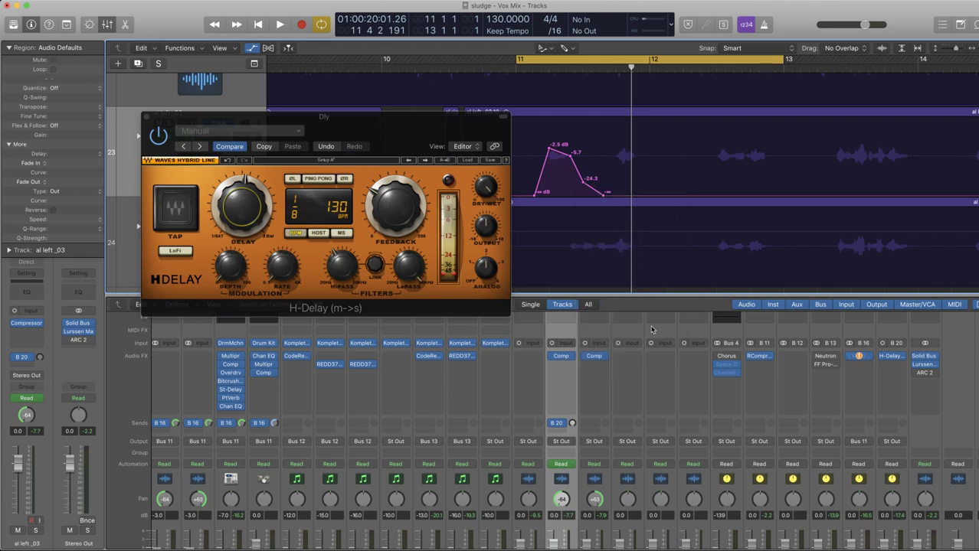
drag(580, 175, 595, 195)
Curve the send automation between the −2.5 dB and −5.7 dB points and audition the delay throw.
key(space)
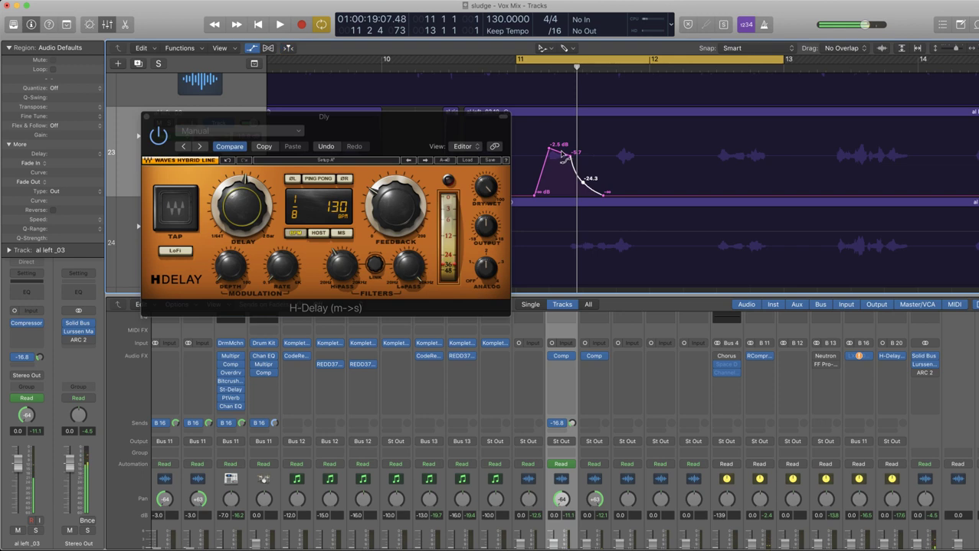
drag(564, 157, 565, 148)
key(space)
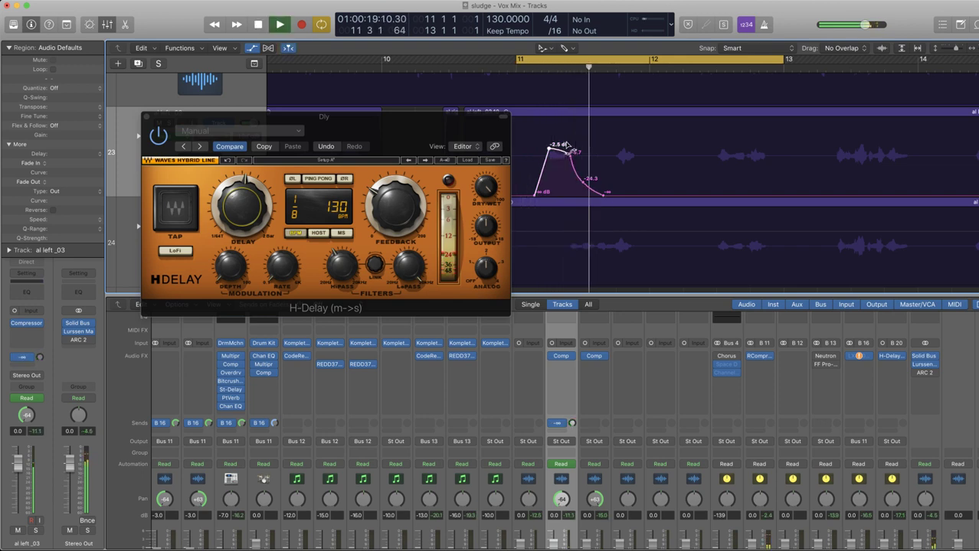
key(space)
key(space)
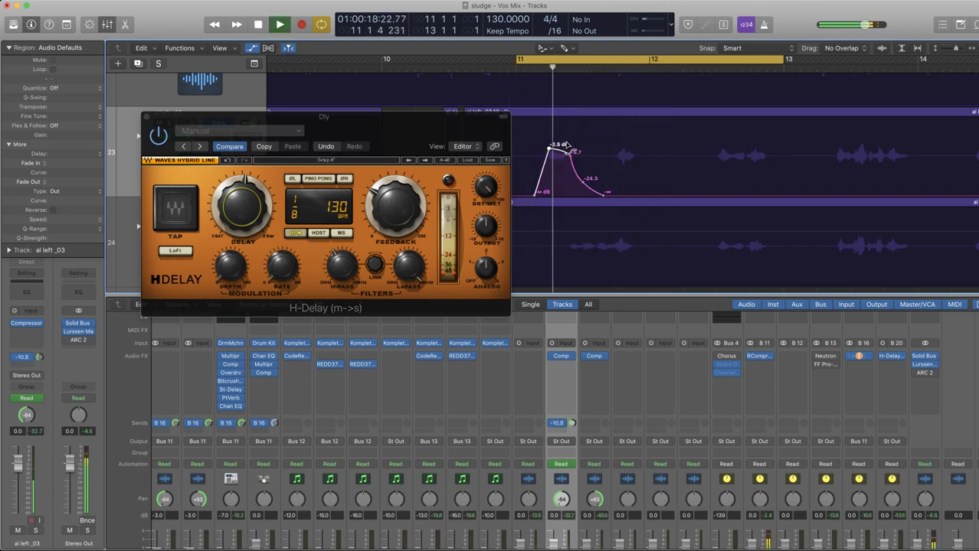
key(space)
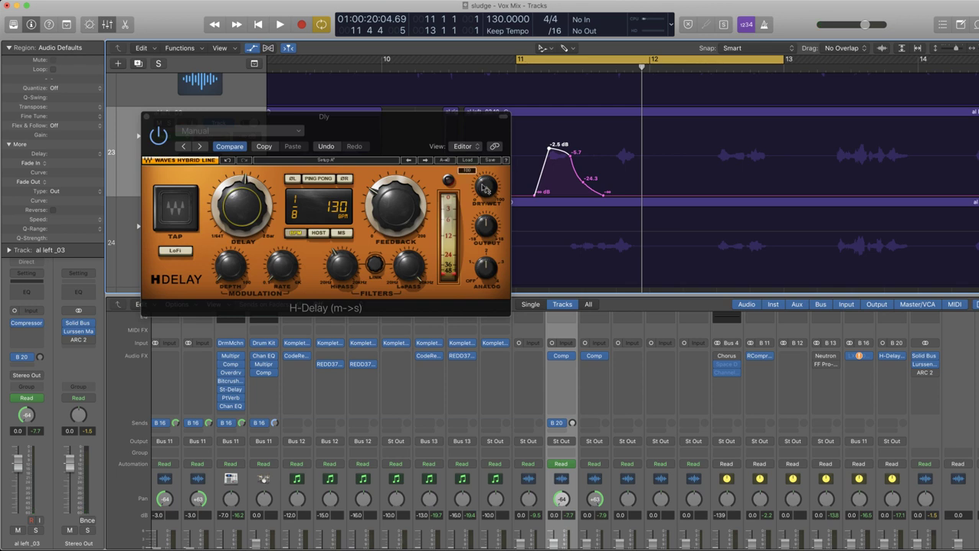
Replay the start of the bar 11 cycle and close the H-Delay window.
key(space)
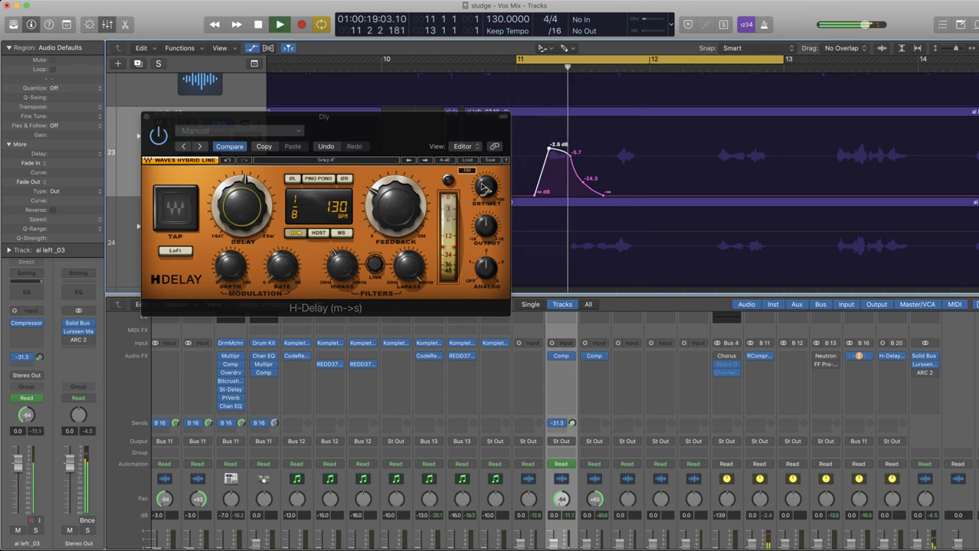
key(space)
click(147, 118)
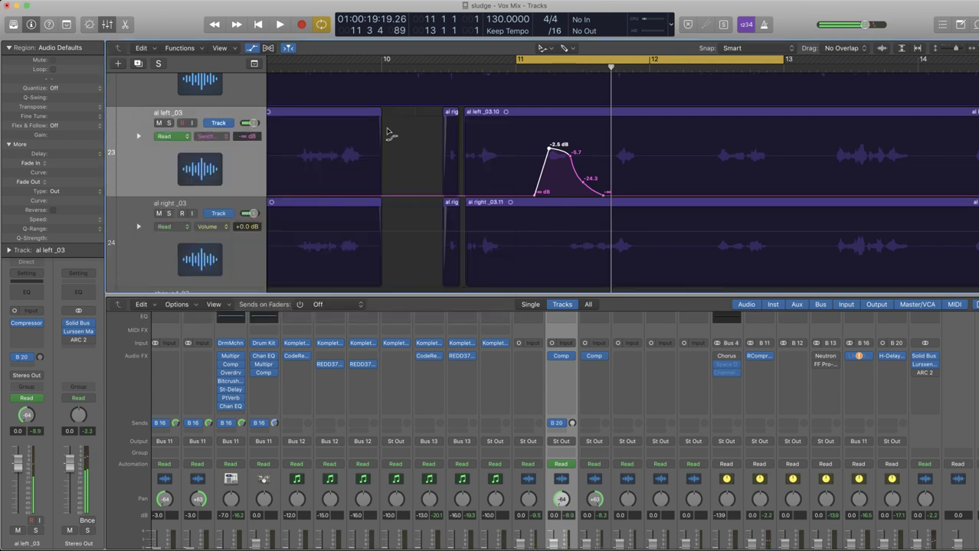
Hide the track automation and extend the cycle range back to start at bar 9.
key(a)
key(z)
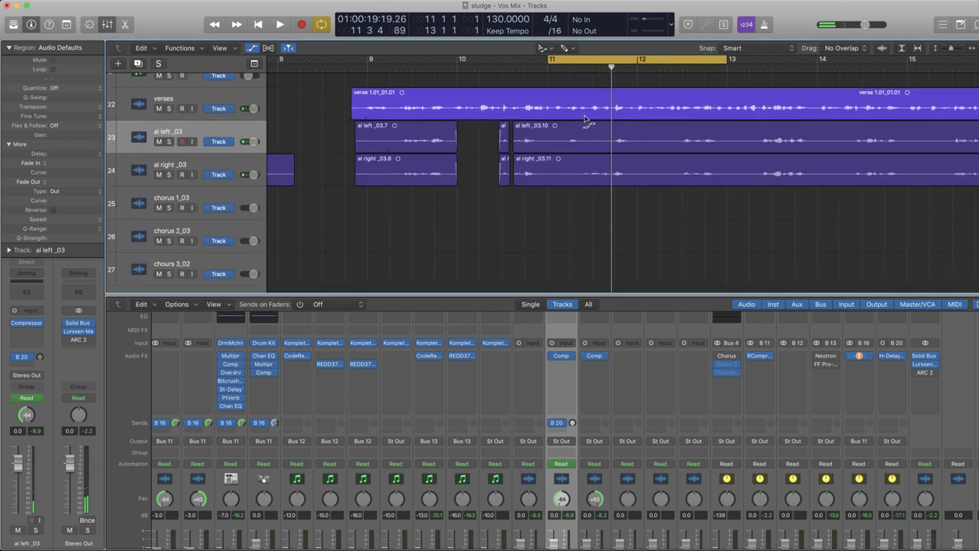
drag(547, 64, 369, 66)
Switch back to the Pointer Tool and audition the vocals across the bar 9 to 13 cycle.
key(t)
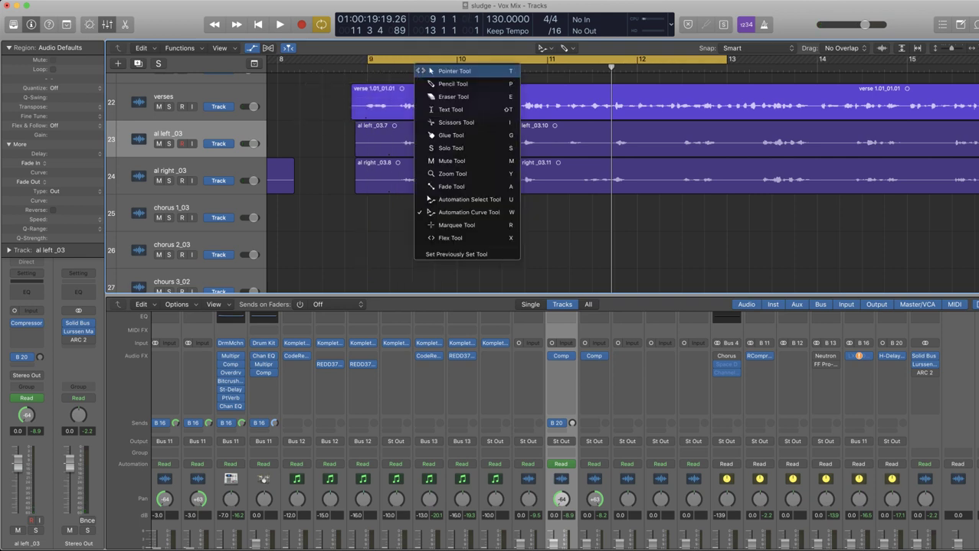
key(t)
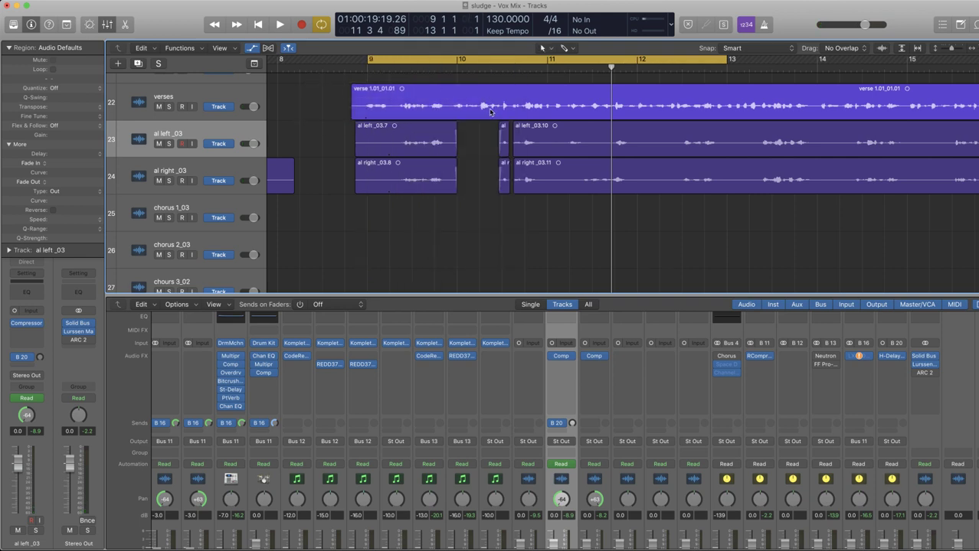
key(super+Left)
key(super+Left)
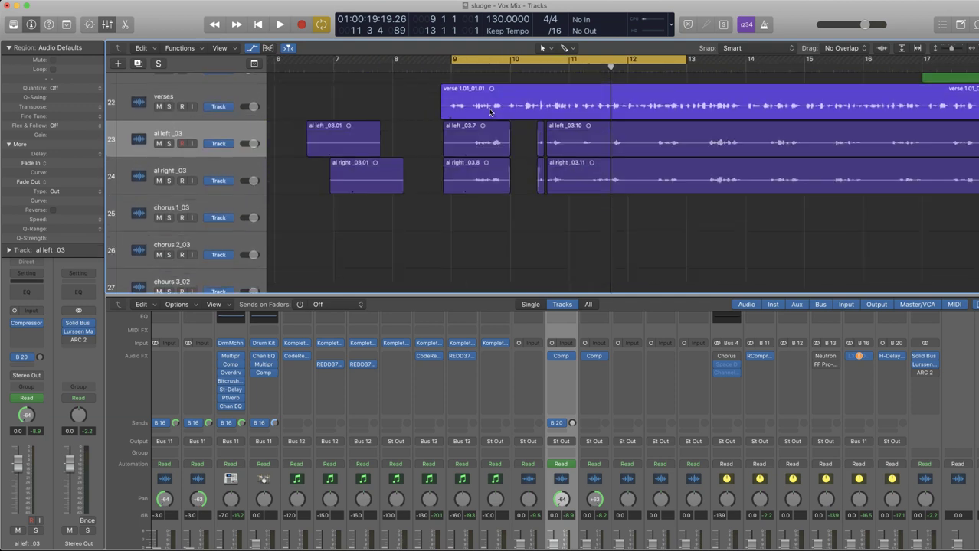
key(super+Up)
key(space)
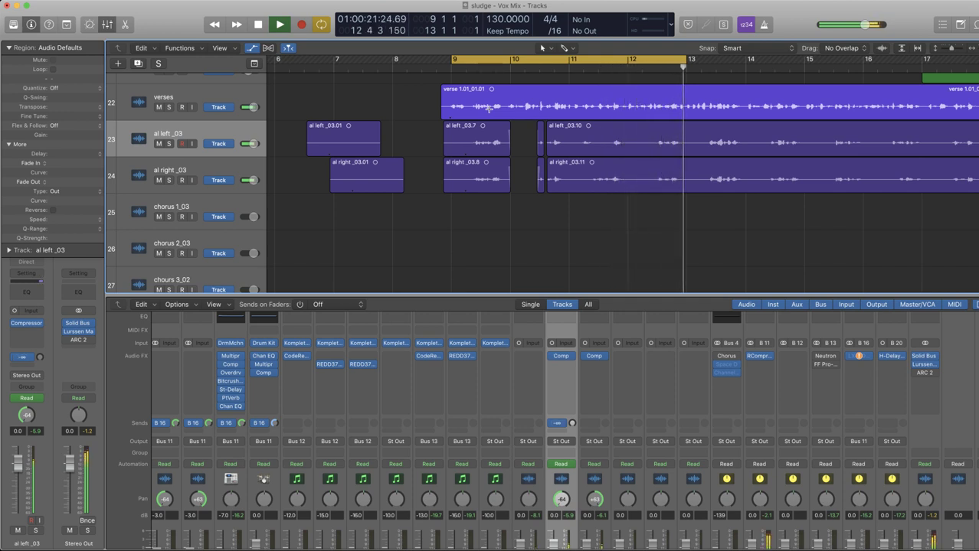
key(space)
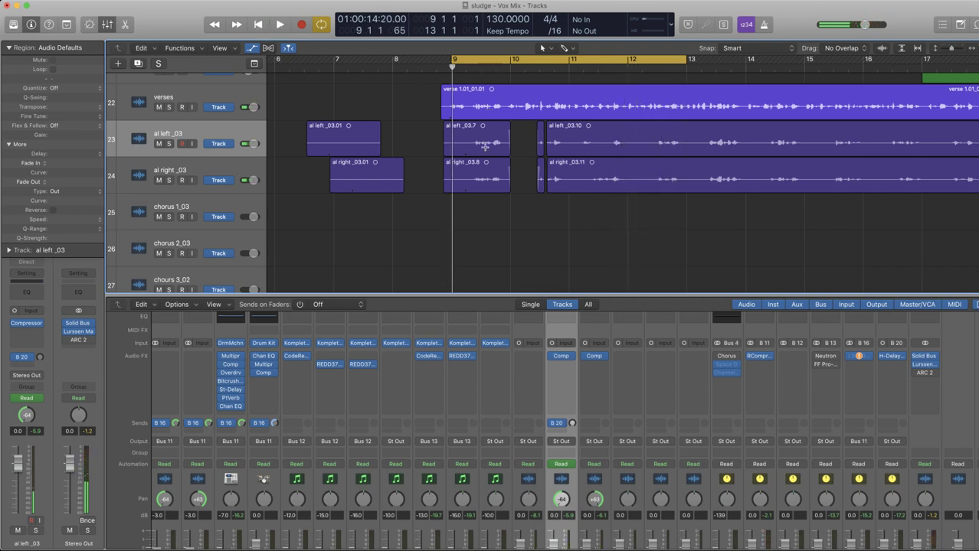
Check the send automation curve on the al left _03 track and hide the track automation again.
key(a)
scroll(512, 152, down, 5)
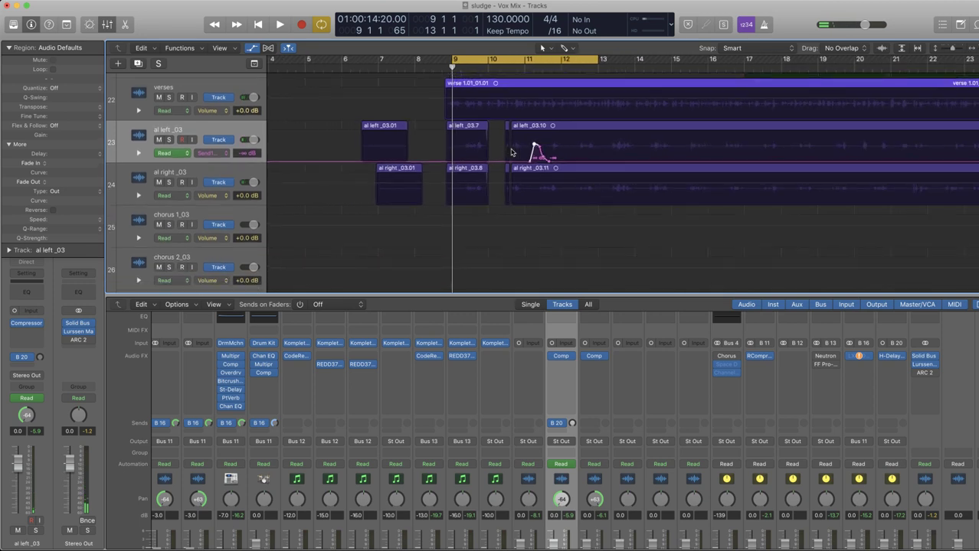
key(a)
scroll(512, 151, down, 4)
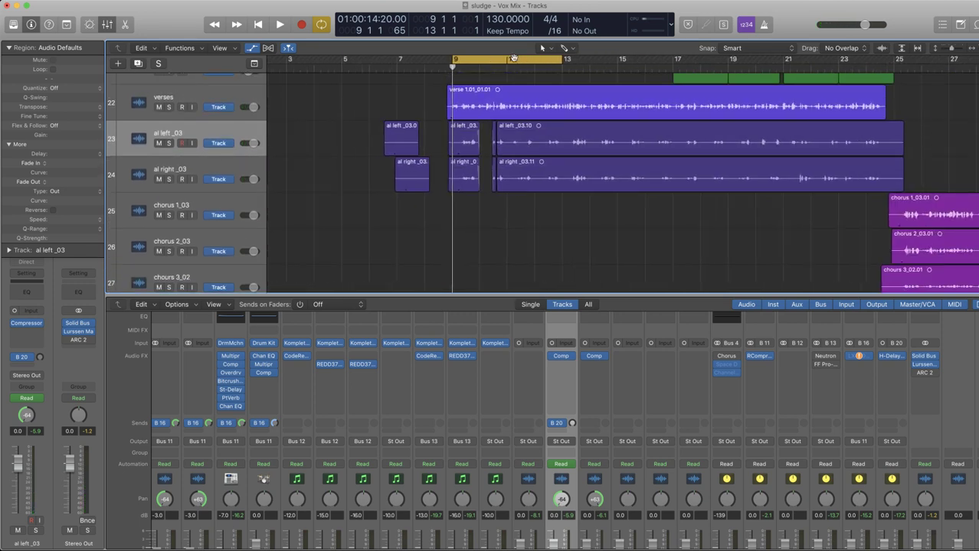
Start playback and set the cycle range from bar 9 to bar 25 to audition the first verse.
scroll(487, 84, down, 5)
key(space)
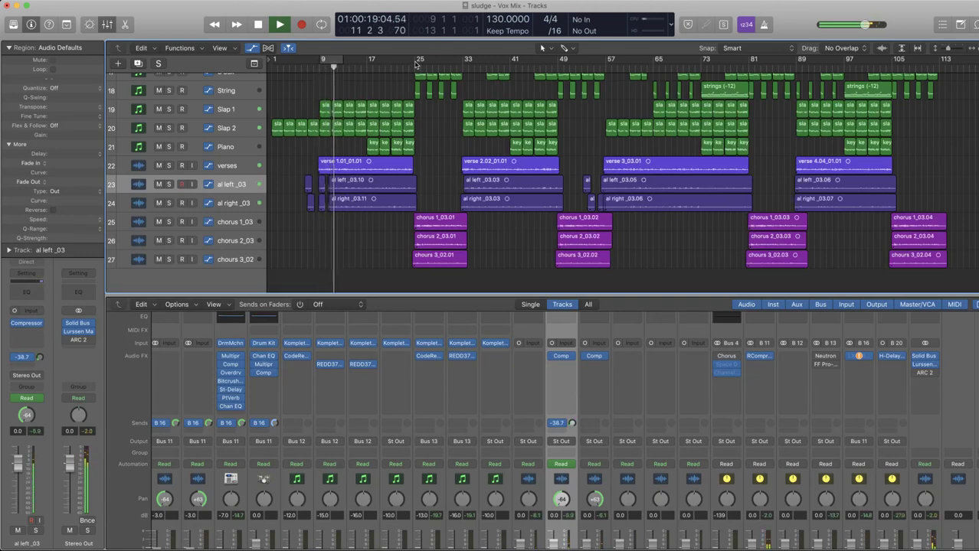
drag(420, 66, 321, 74)
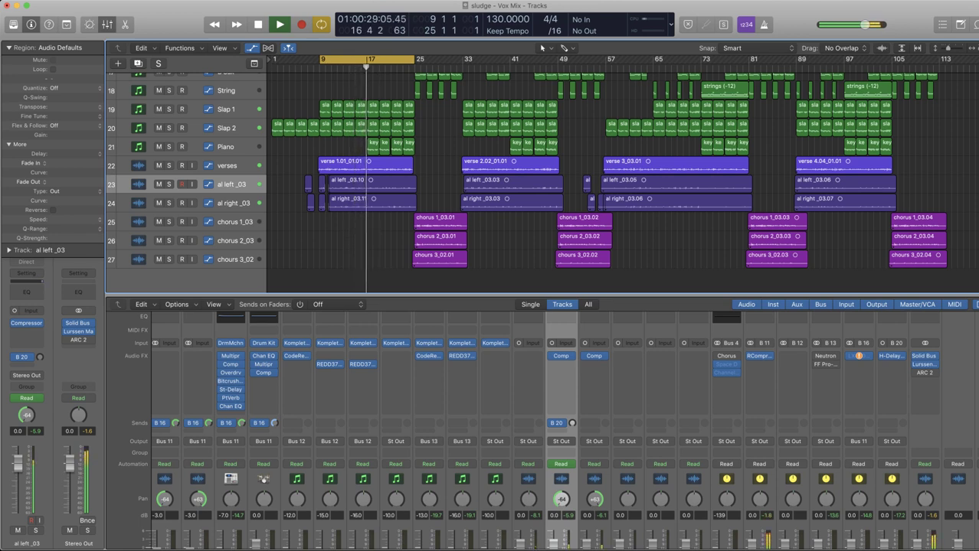
key(space)
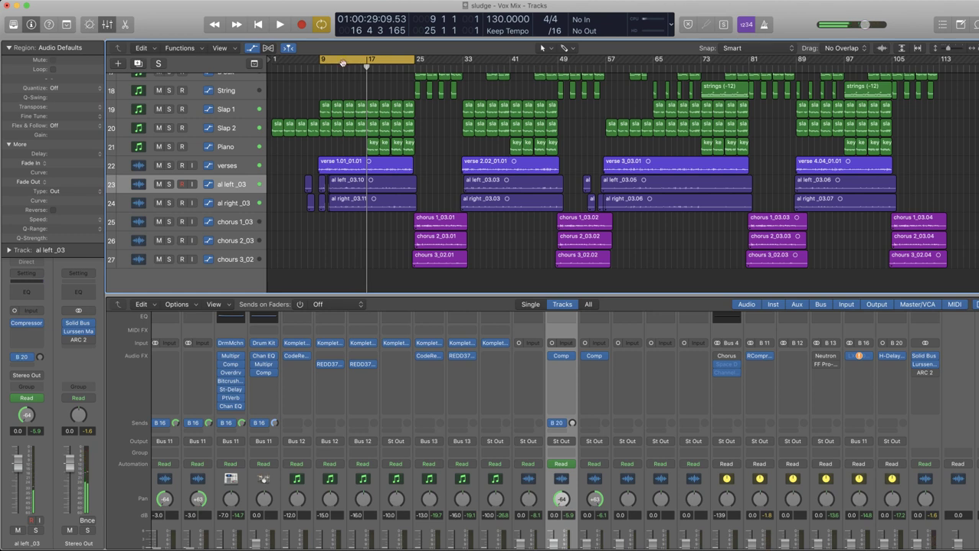
Shorten the cycle range to bars 13 to 17 within the first verse.
drag(343, 63, 366, 63)
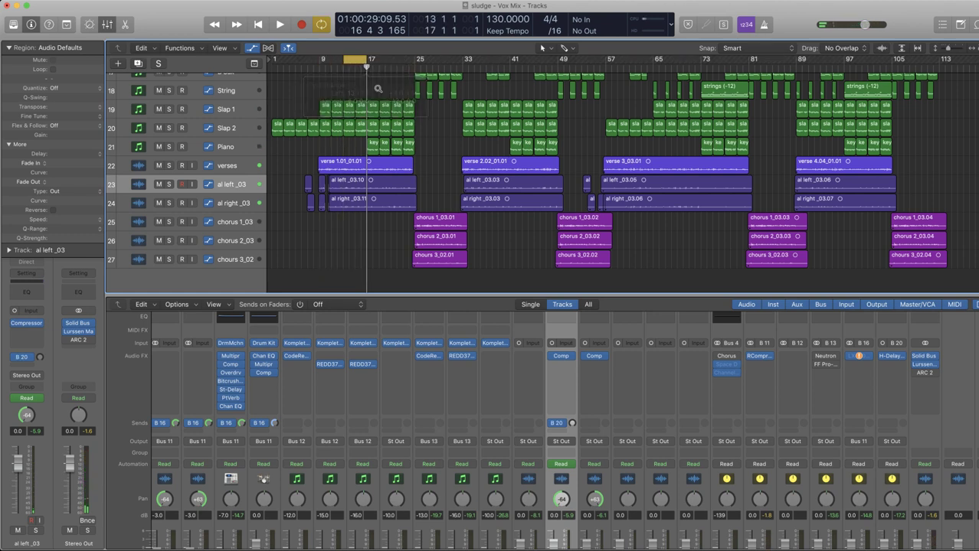
scroll(378, 89, up, 4)
scroll(383, 144, up, 6)
scroll(385, 144, left, 5)
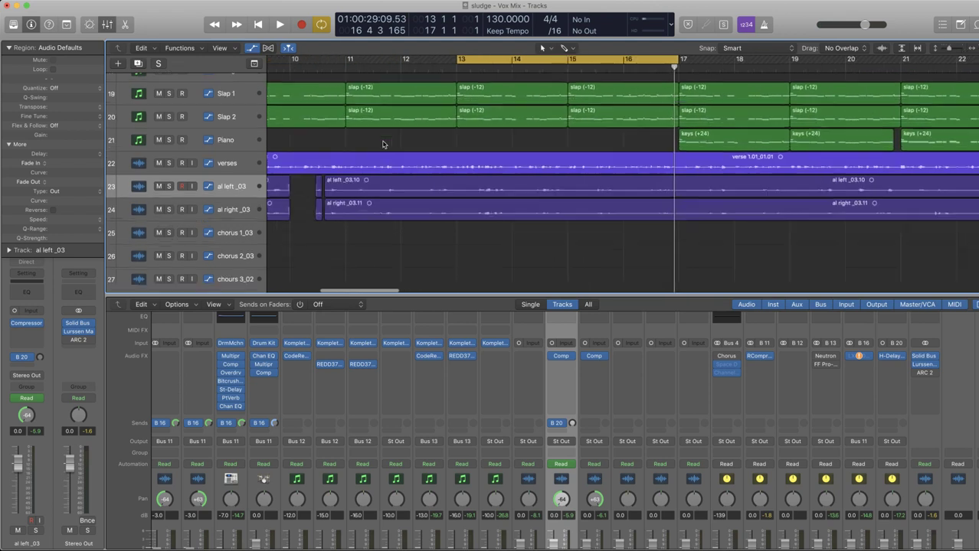
Switch the tracks from the automation view to the Flex view and play the bar 13 to 17 cycle.
key(a)
scroll(384, 144, up, 3)
scroll(385, 145, down, 5)
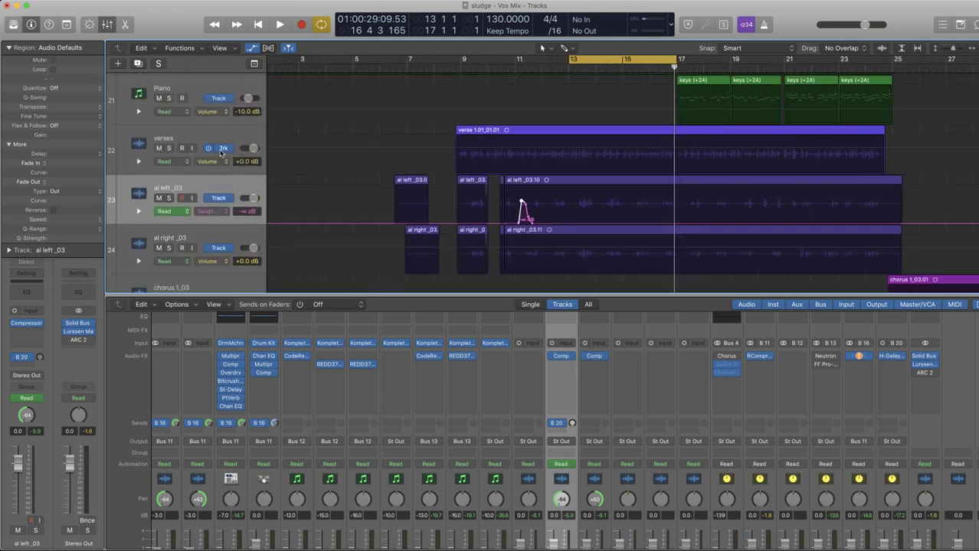
key(a)
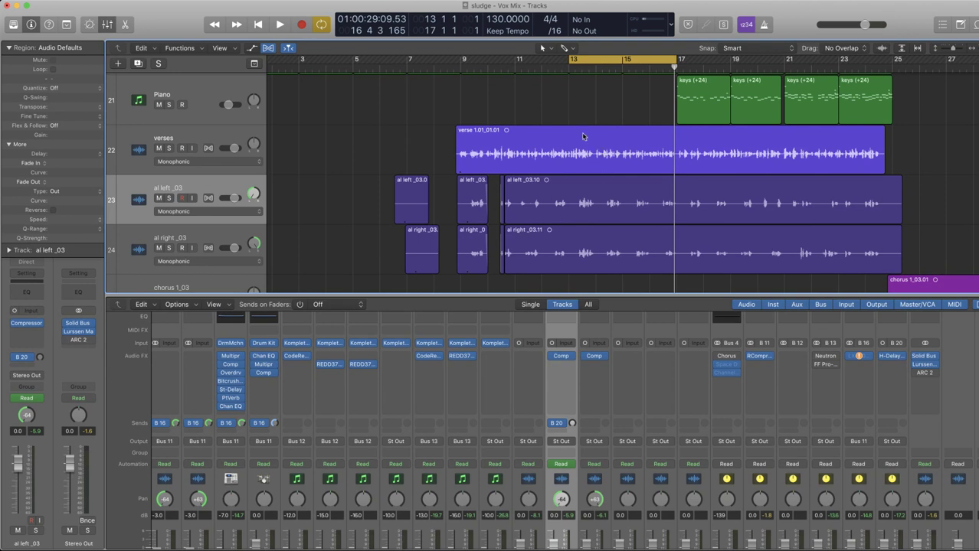
click(565, 160)
key(space)
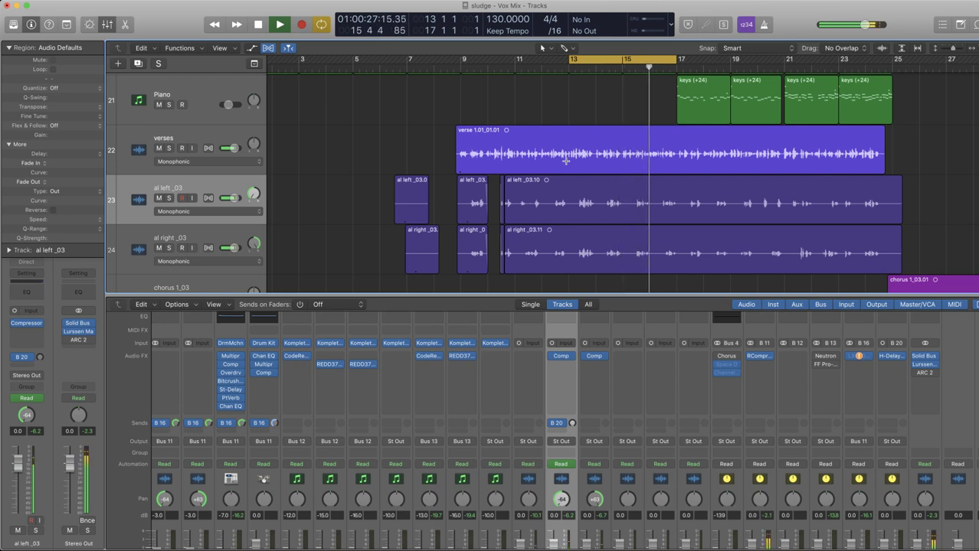
Enlarge the verse and ad-lib tracks around the bar 13–17 loop and listen to the looped vocals.
key(space)
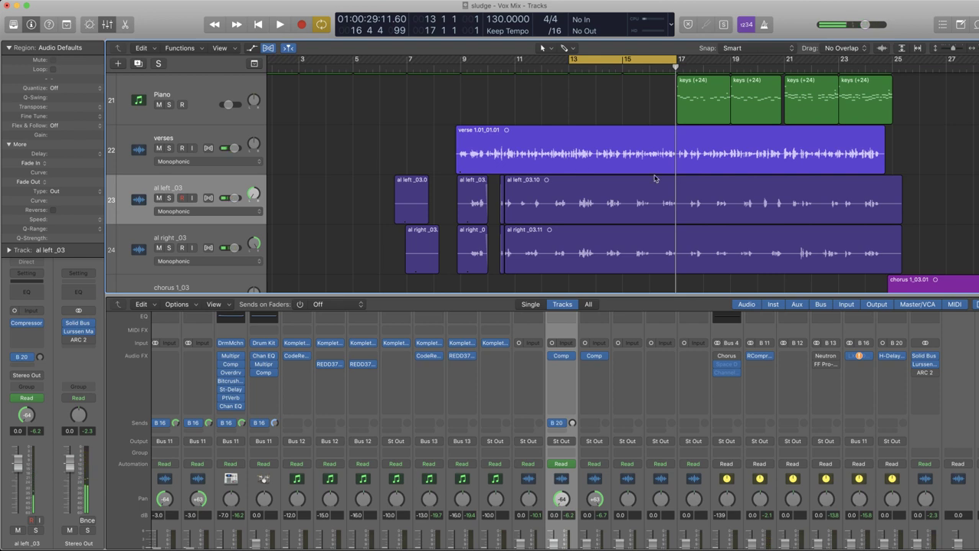
key(super+Right)
key(super+Right)
key(super+Down)
key(super+Down)
key(super+Right)
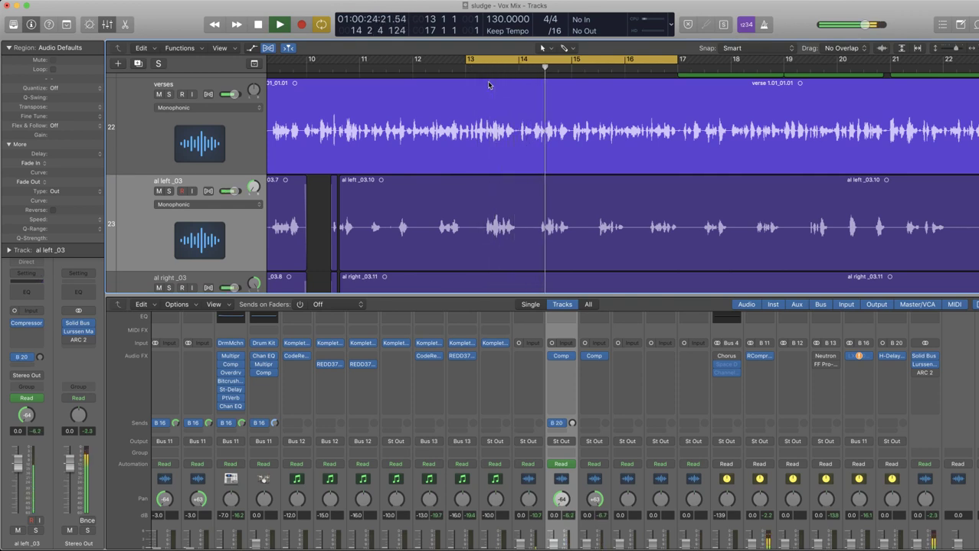
key(space)
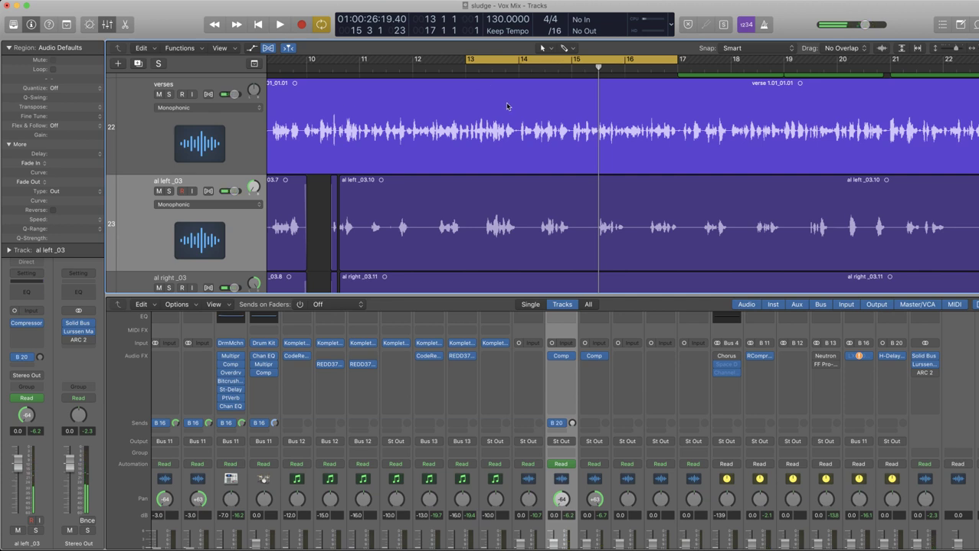
Select the verses track with its whole region in view and solo it.
scroll(509, 107, down, 5)
click(247, 153)
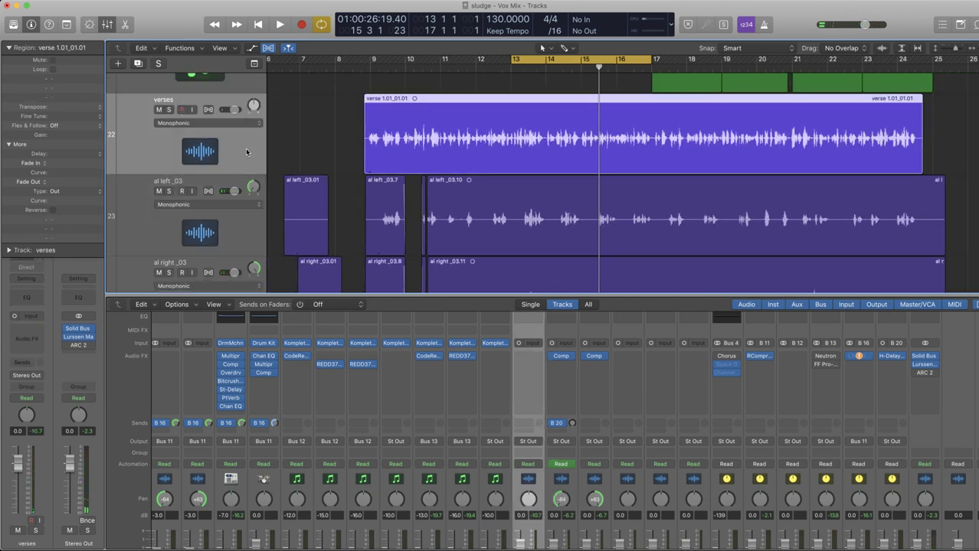
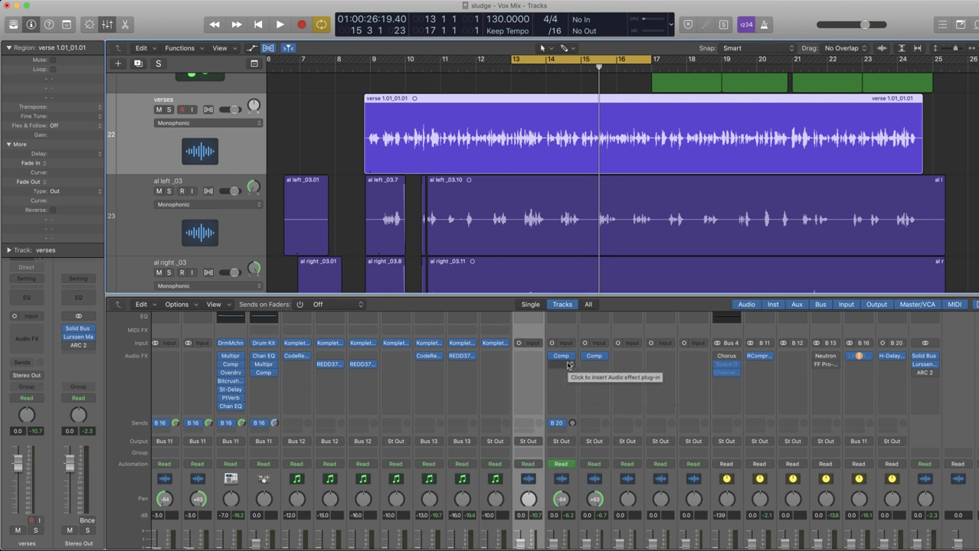
scroll(567, 423, down, 1)
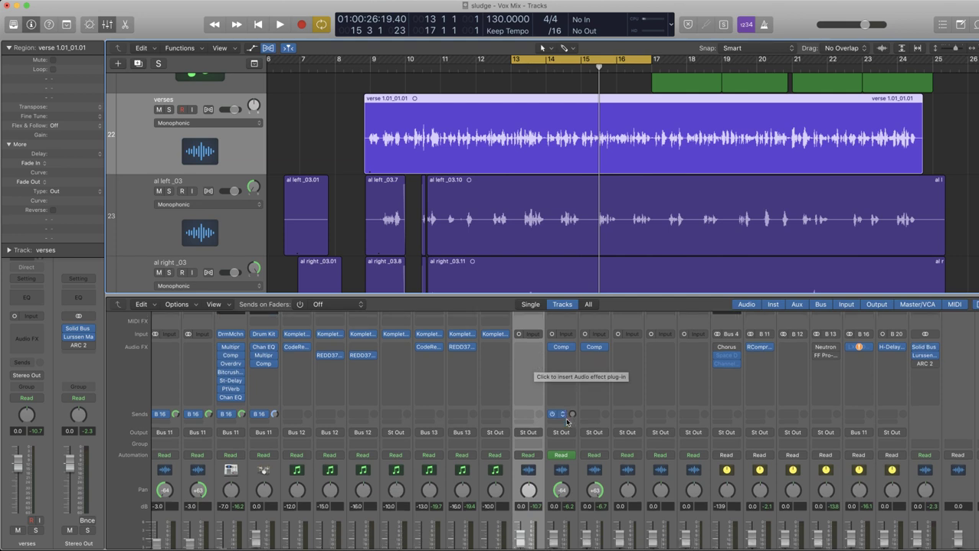
scroll(567, 422, down, 3)
click(537, 544)
scroll(540, 403, up, 6)
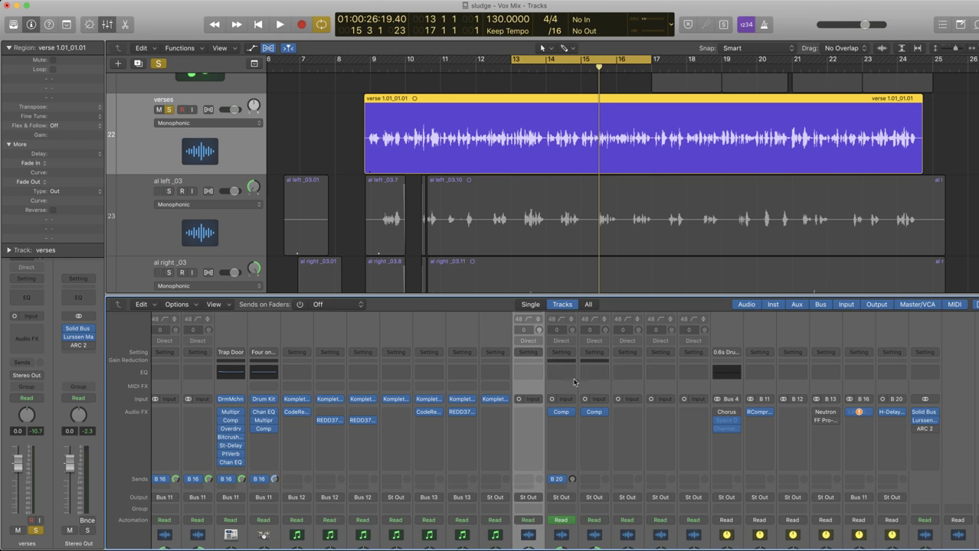
Insert a mono FF Pro-MB multiband plug-in from the Master Bus group on the verses channel.
click(539, 414)
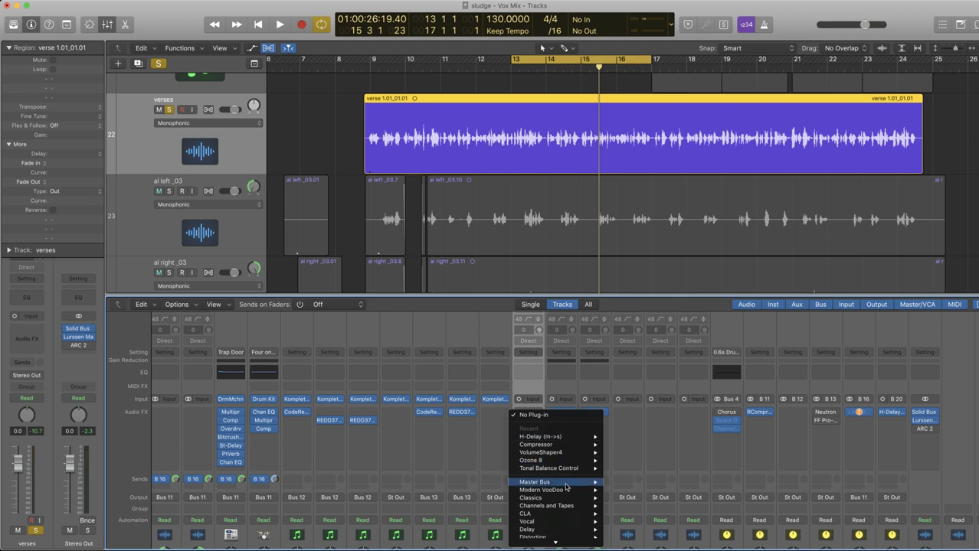
mouse_move(567, 483)
mouse_move(651, 423)
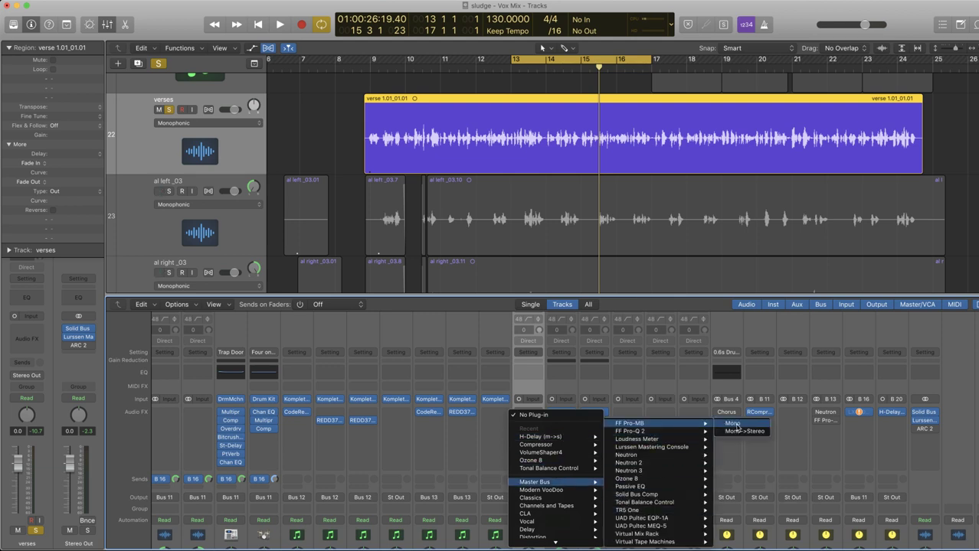
click(744, 432)
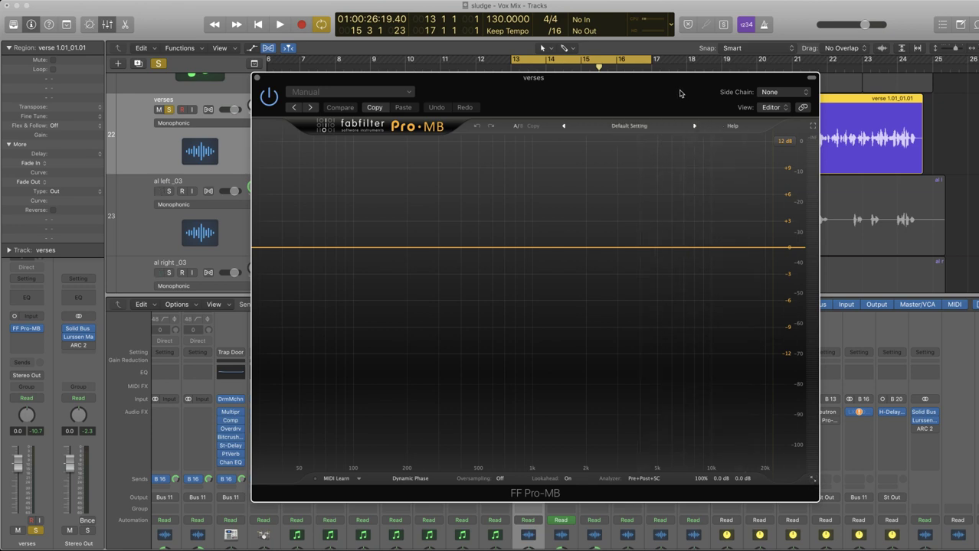
Play the soloed verse vocal through Pro-MB to examine its spectrum, and close the plug-in window.
drag(679, 92, 600, 135)
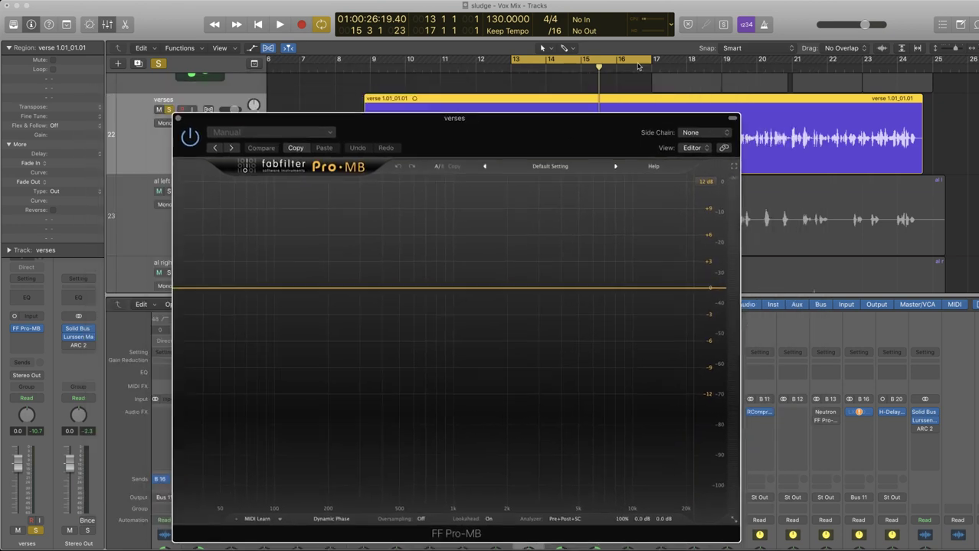
key(space)
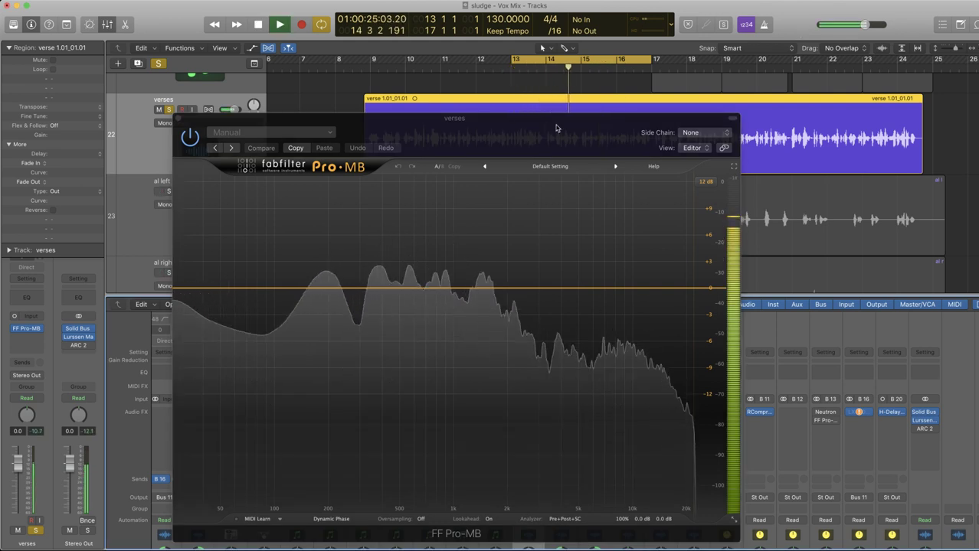
key(space)
drag(557, 128, 739, 109)
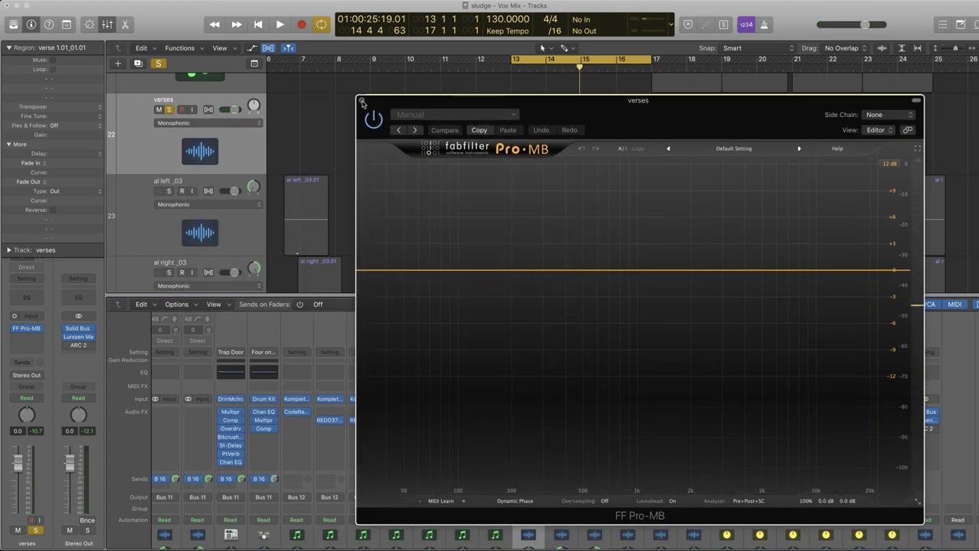
drag(387, 113, 291, 113)
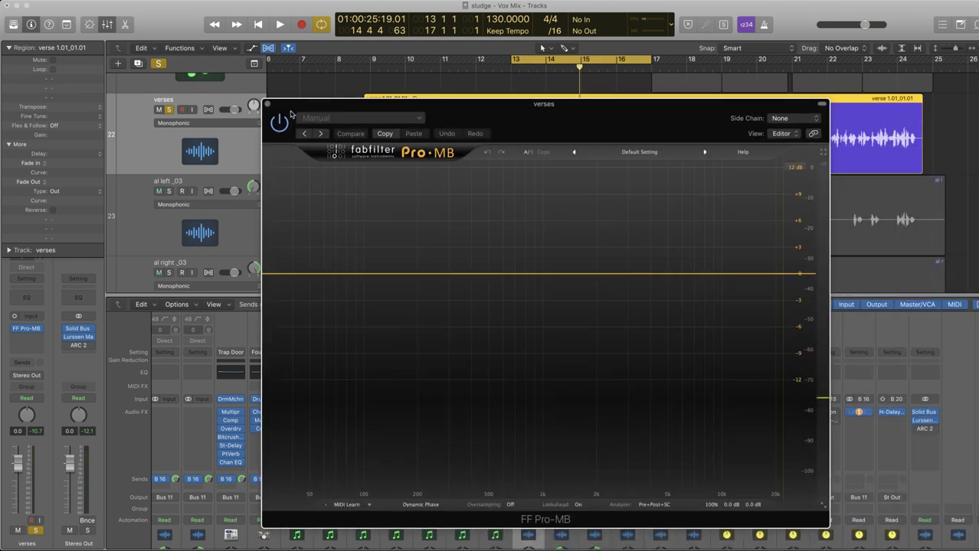
click(265, 104)
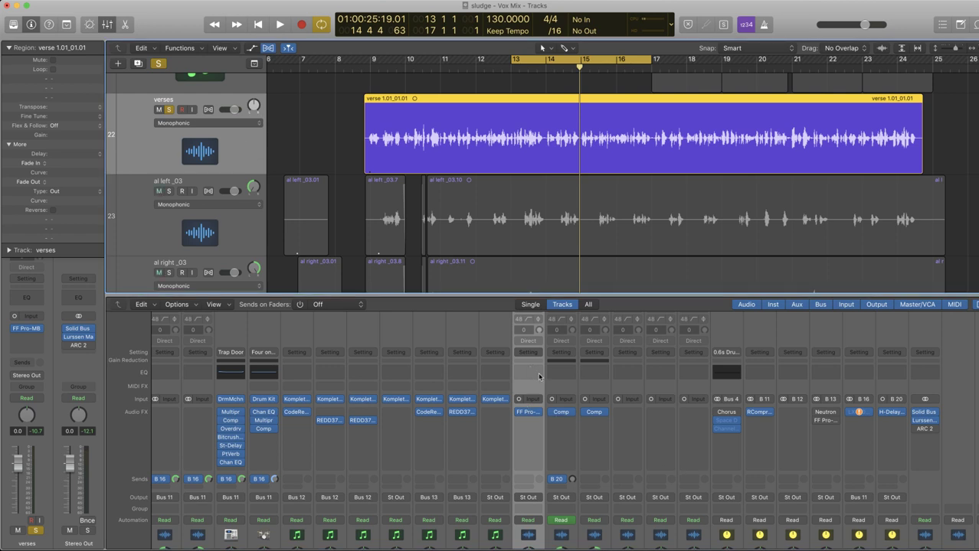
Insert FF Pro-Q 2 ahead of Pro-MB on the verses channel and briefly play the vocal through it.
click(541, 411)
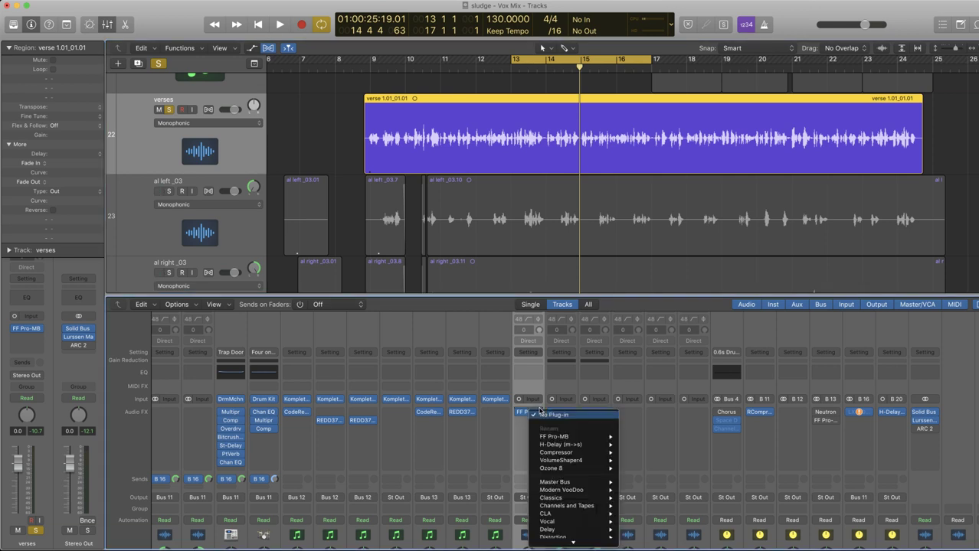
mouse_move(583, 483)
mouse_move(674, 432)
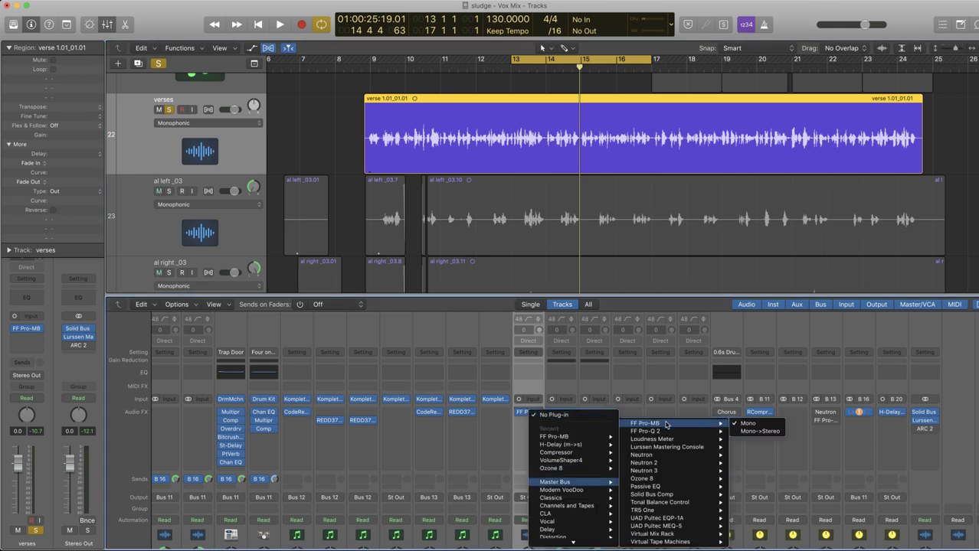
click(769, 433)
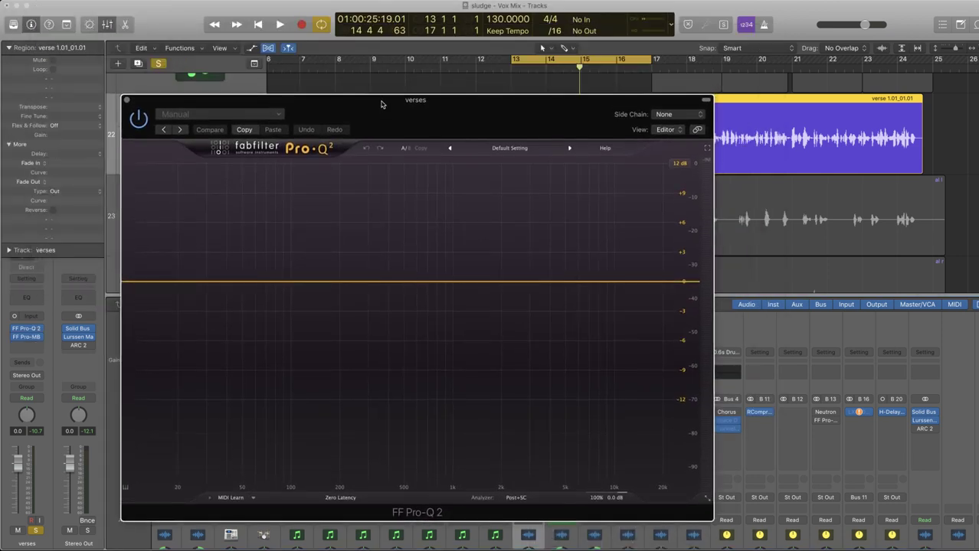
key(space)
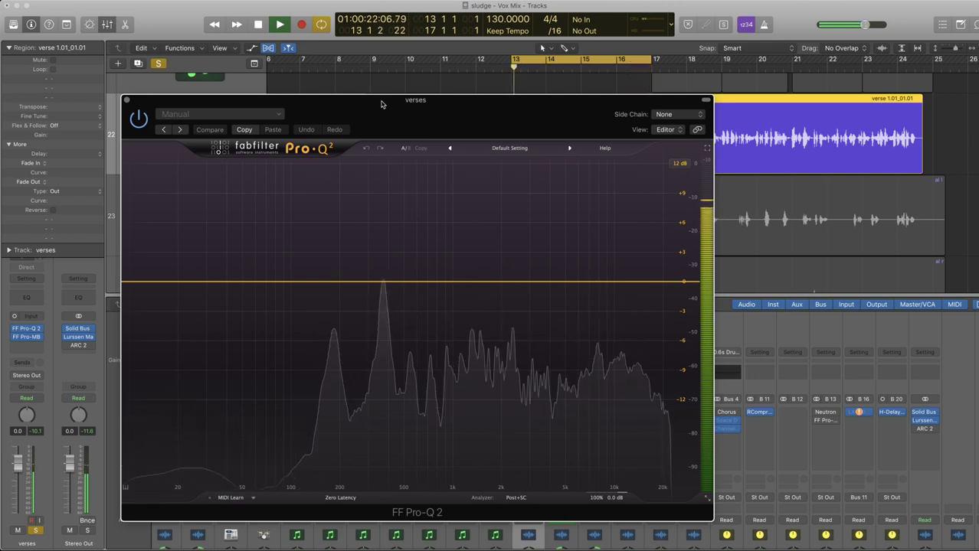
key(space)
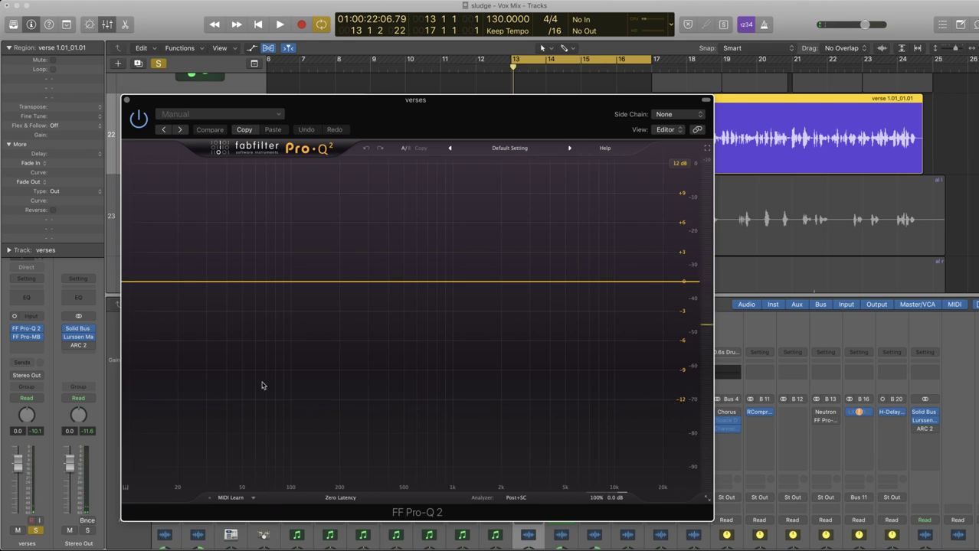
Add a Pro-Q 2 band at about 30 Hz, audition it, and set its shape to Low Cut.
click(205, 284)
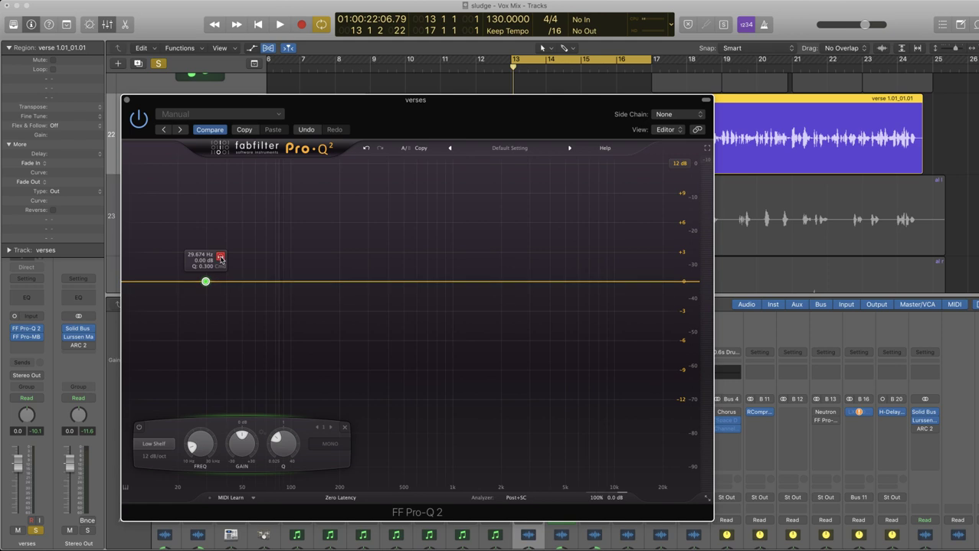
key(space)
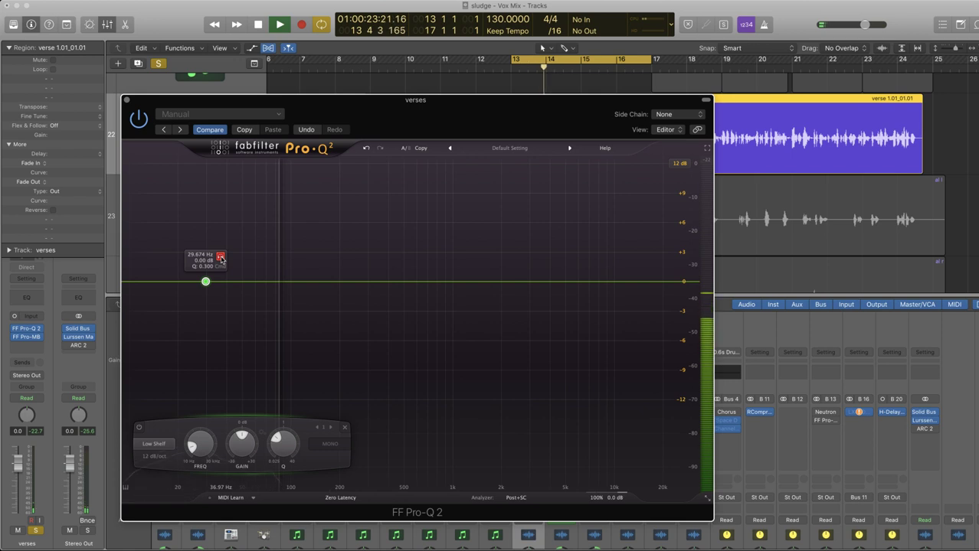
key(space)
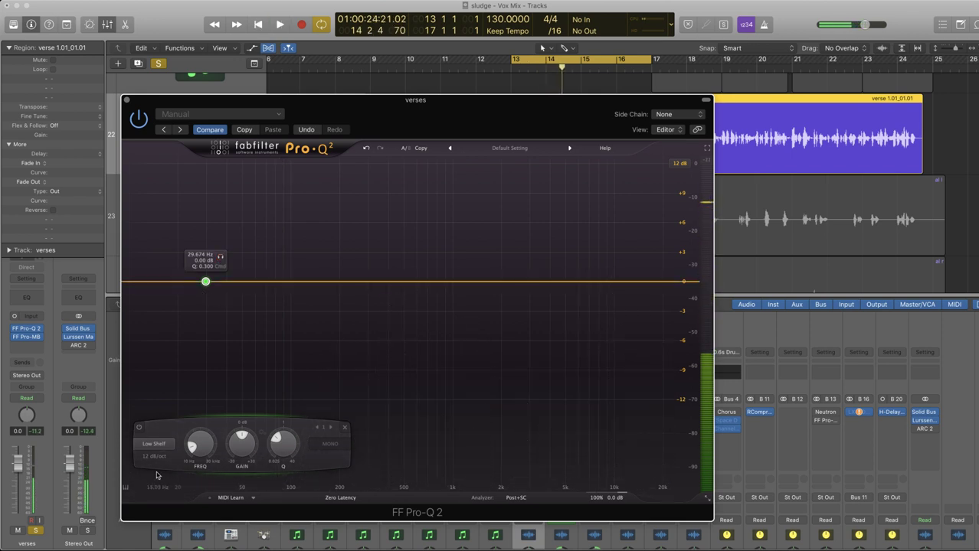
scroll(152, 447, down, 2)
scroll(152, 447, up, 1)
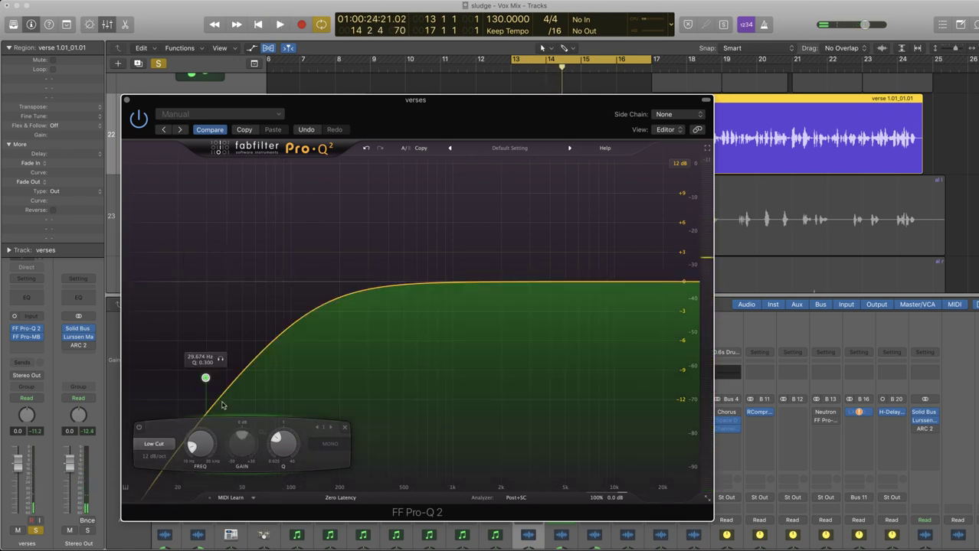
Raise the low cut band's Q and set its slope to 18 dB/oct.
scroll(283, 448, up, 3)
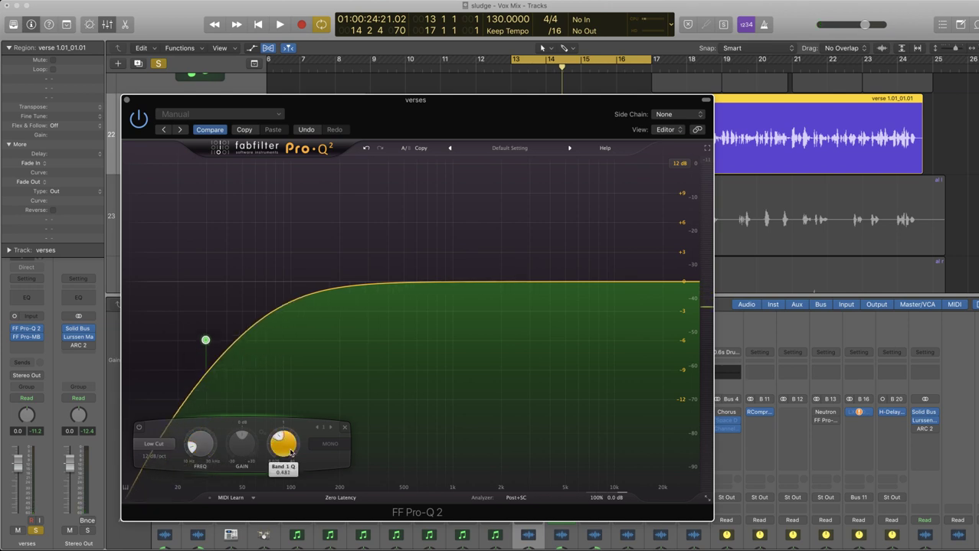
scroll(291, 453, up, 3)
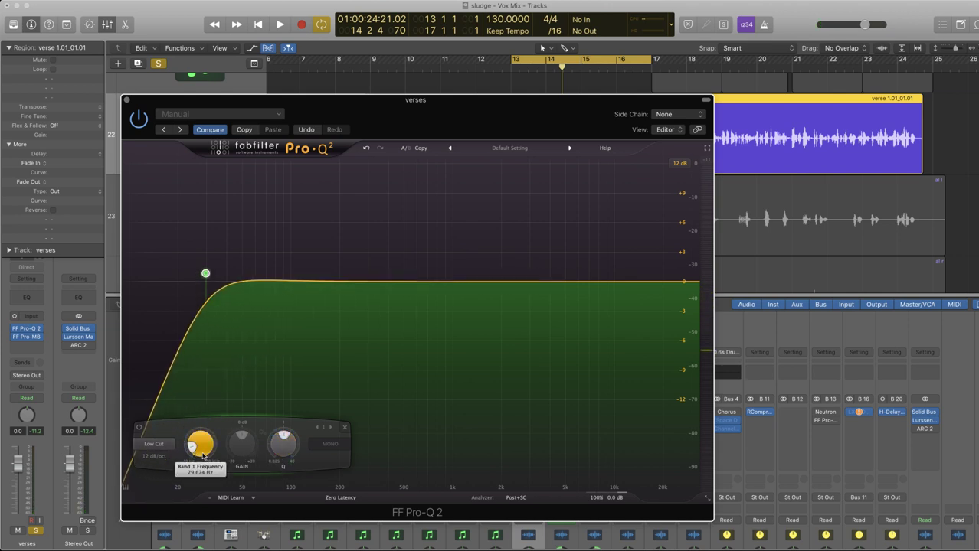
scroll(151, 460, up, 1)
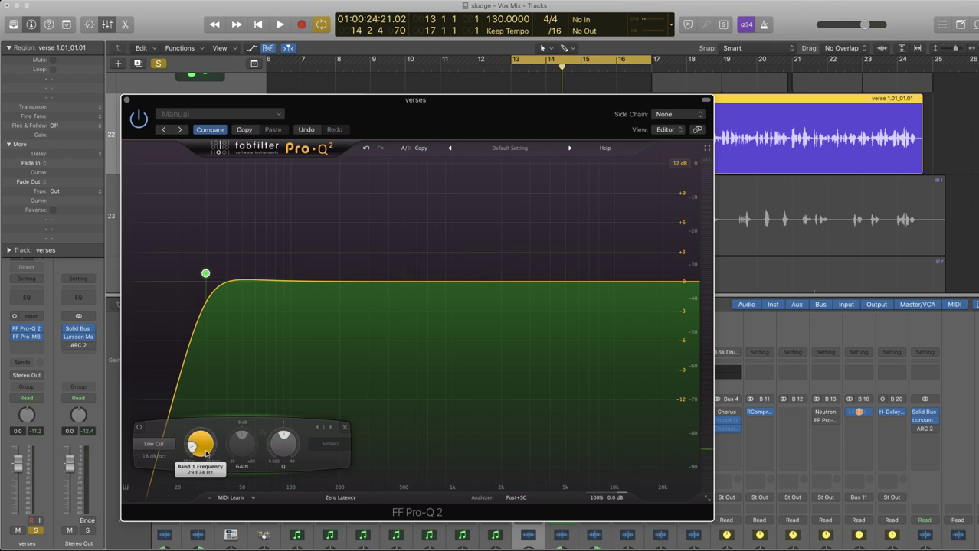
Sweep the low cut frequency up to about 250 Hz during playback and bring it back to about 78 Hz.
scroll(201, 448, up, 3)
key(space)
scroll(204, 451, up, 10)
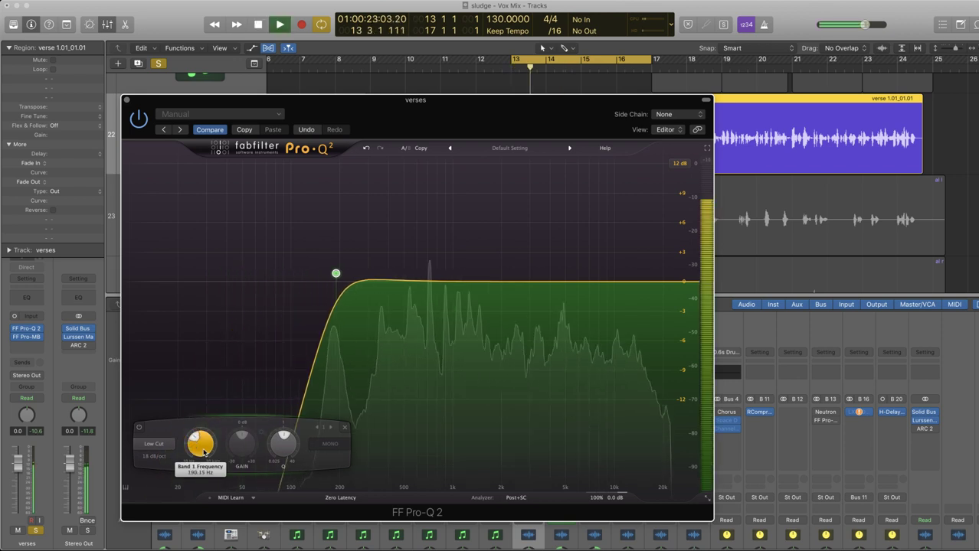
scroll(204, 451, down, 4)
scroll(204, 452, down, 4)
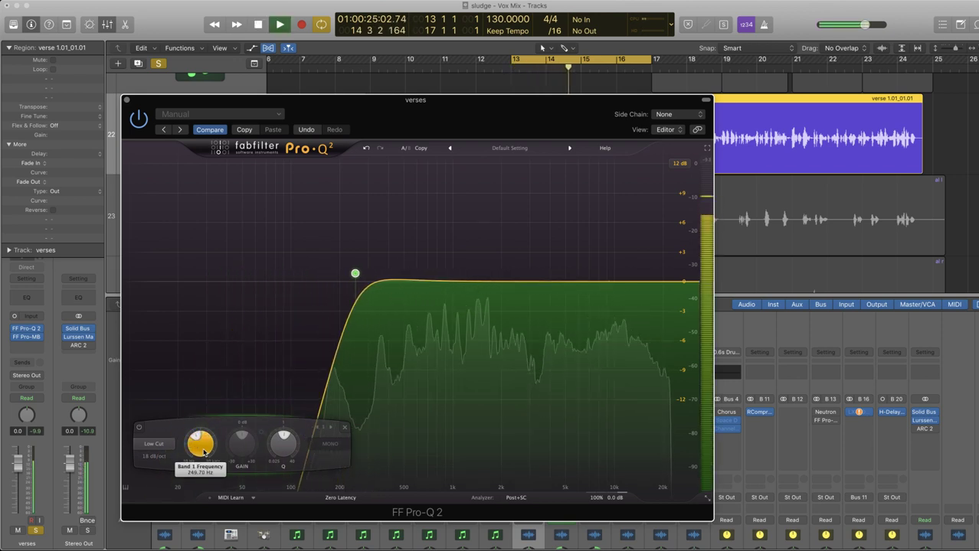
scroll(203, 452, down, 1)
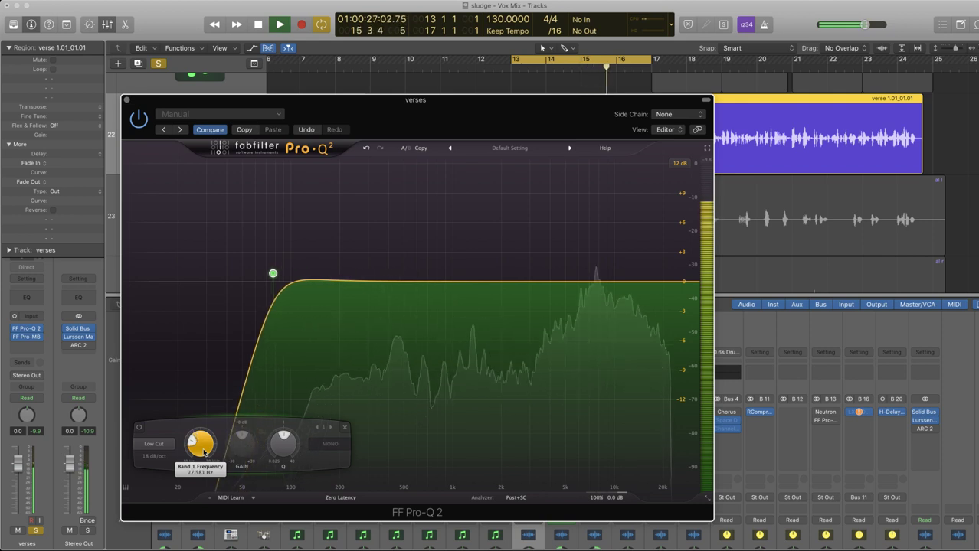
key(space)
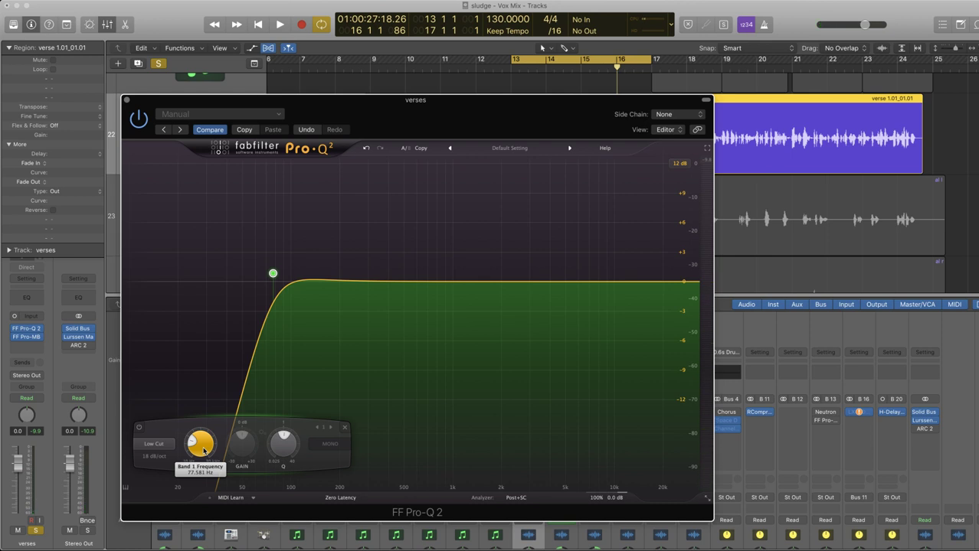
Sweep the low cut up to about 1.1 kHz while listening, and lower its frequency to about 95 Hz.
scroll(204, 451, up, 12)
key(space)
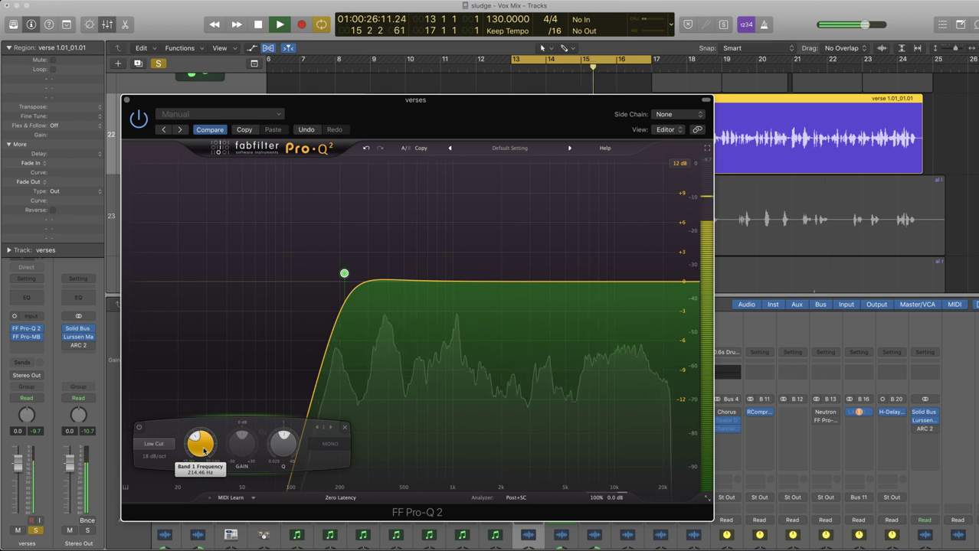
scroll(204, 452, up, 20)
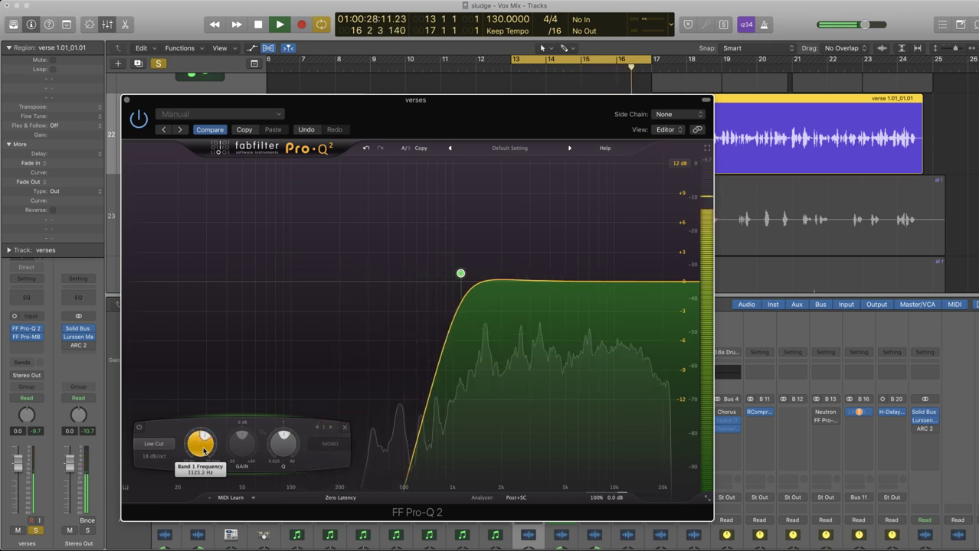
scroll(204, 452, down, 20)
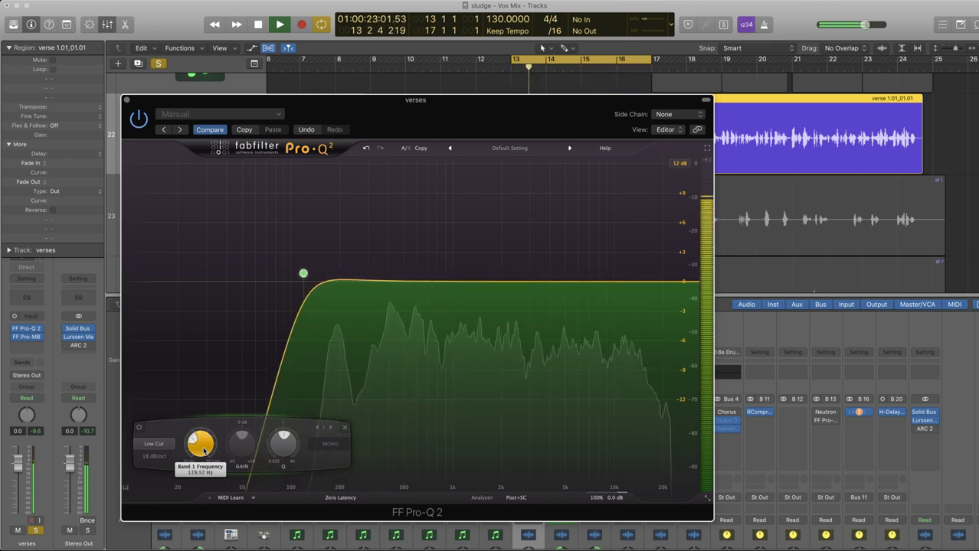
scroll(204, 452, down, 3)
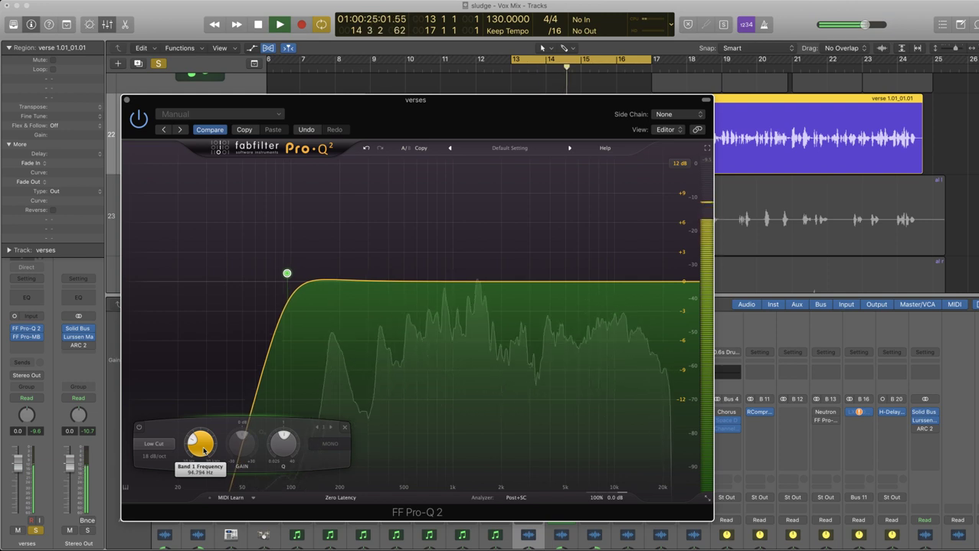
Sweep the low cut frequency during playback, settle it at about 84 Hz, and close the Pro-Q 2 window.
scroll(204, 452, down, 2)
scroll(203, 452, up, 7)
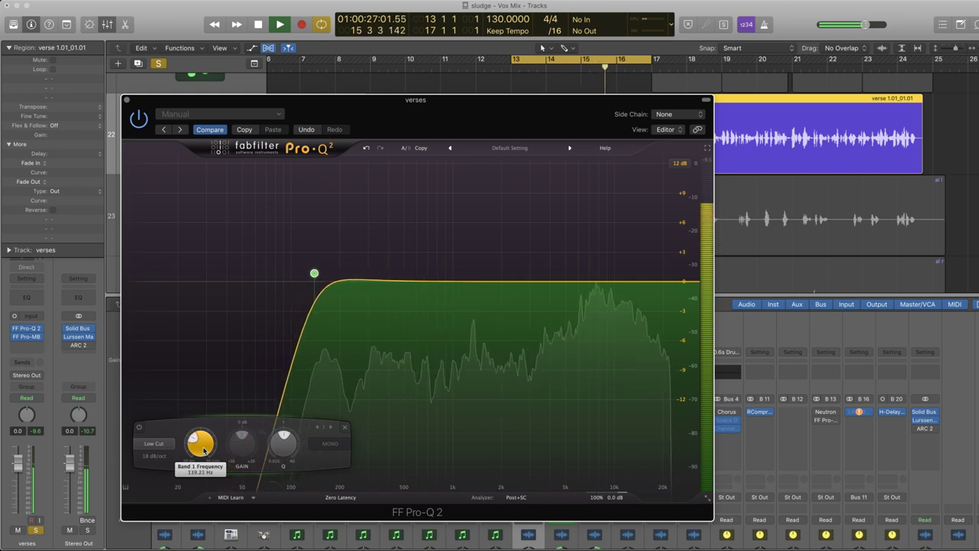
scroll(203, 452, down, 8)
scroll(204, 452, up, 2)
scroll(204, 452, down, 1)
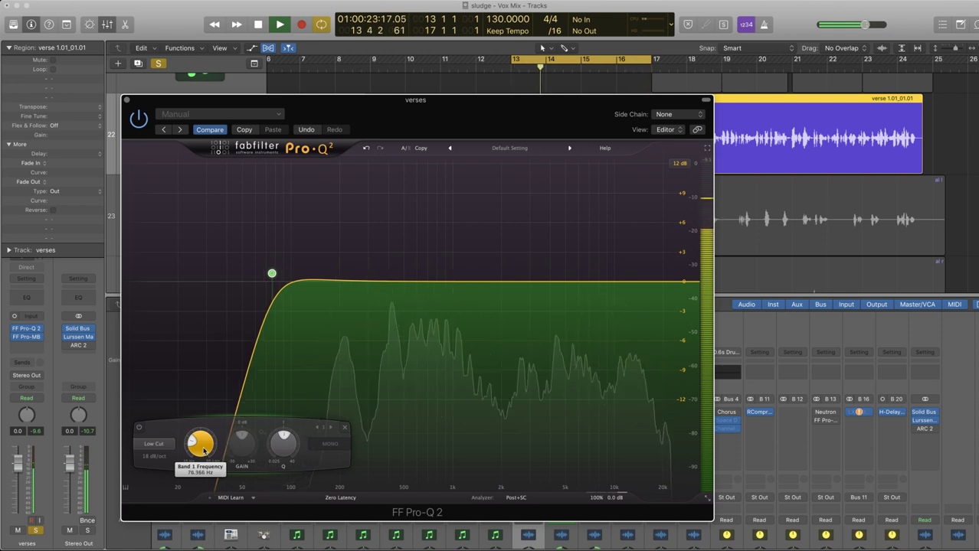
scroll(203, 452, up, 2)
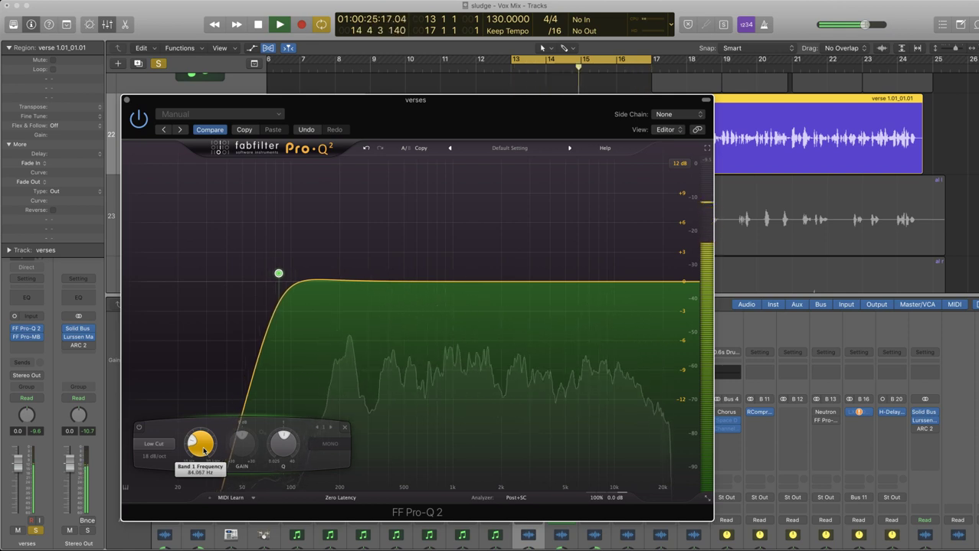
click(126, 101)
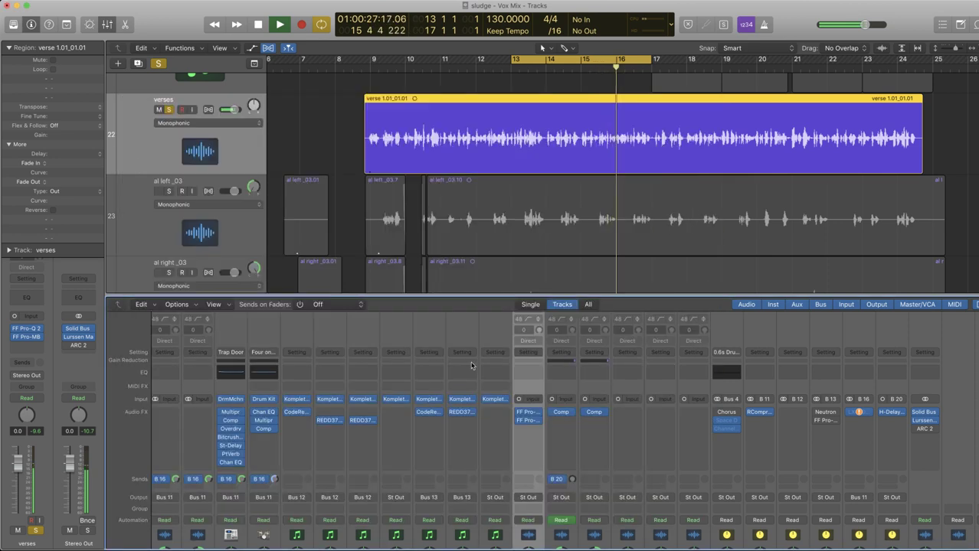
Open Pro-MB on the verses track and listen to the vocal soloed and, with the track's solo off, in the full mix.
key(space)
click(527, 421)
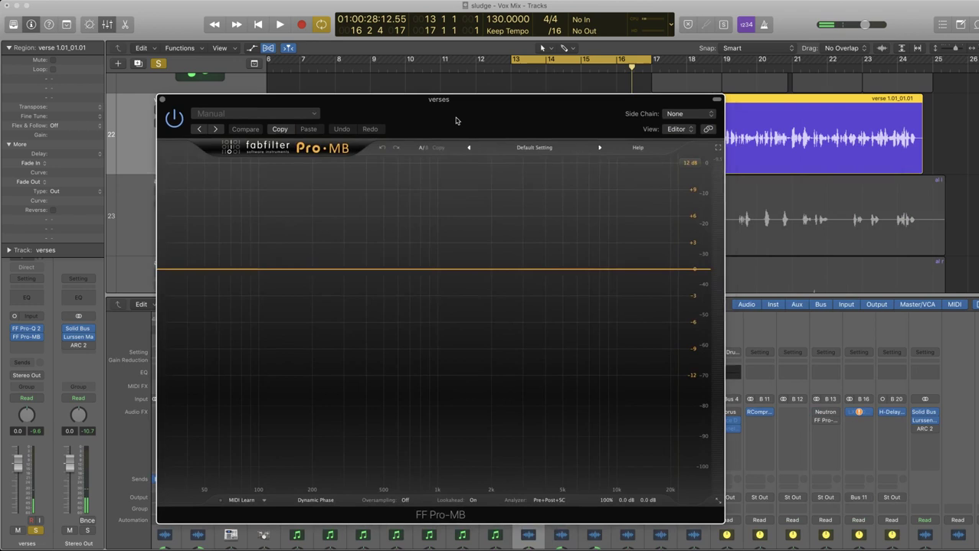
drag(456, 120, 412, 118)
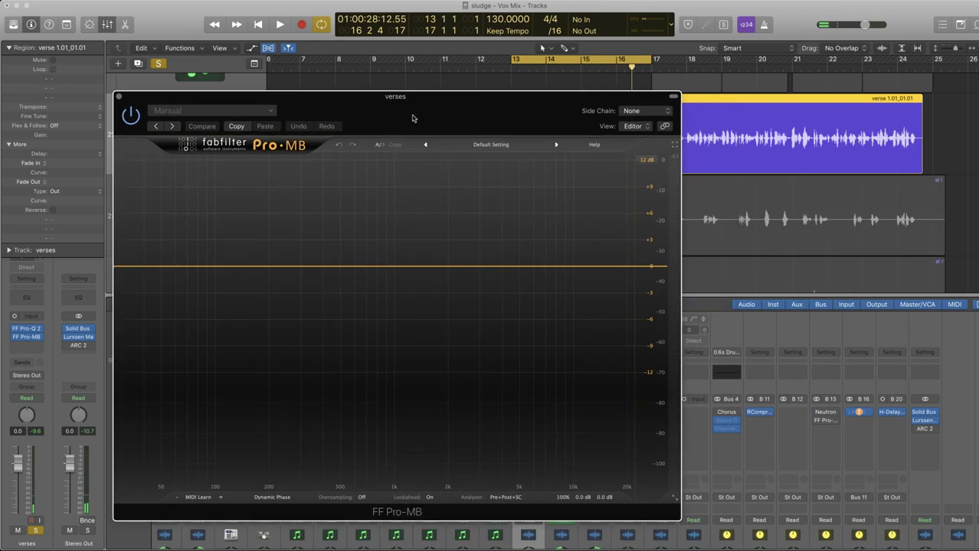
key(space)
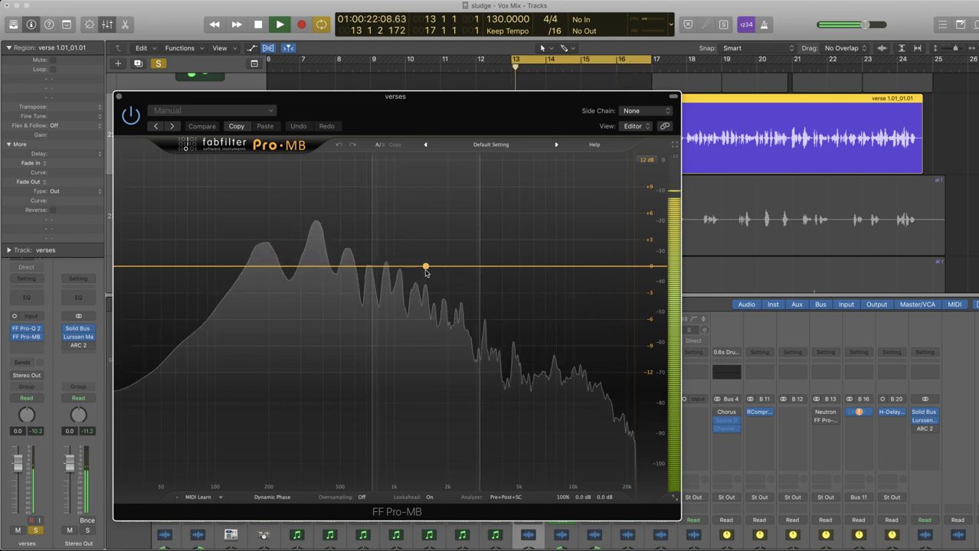
click(34, 530)
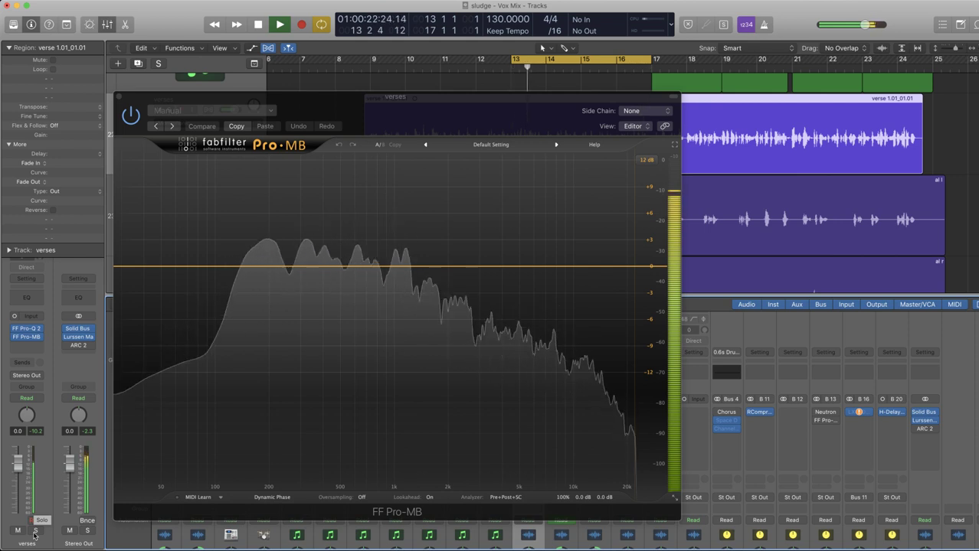
key(space)
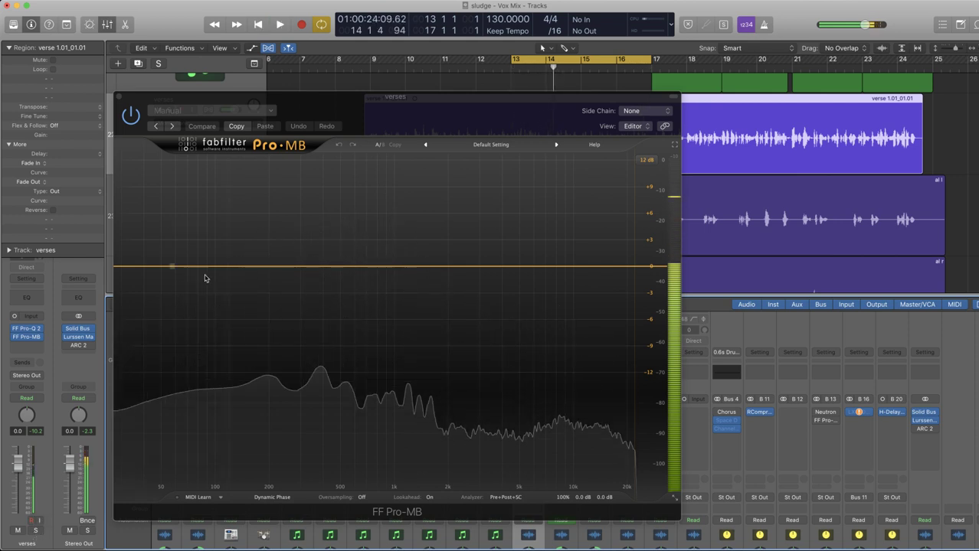
Add a Pro-MB compression band spanning from about 204 Hz to about 2.1 kHz.
click(367, 267)
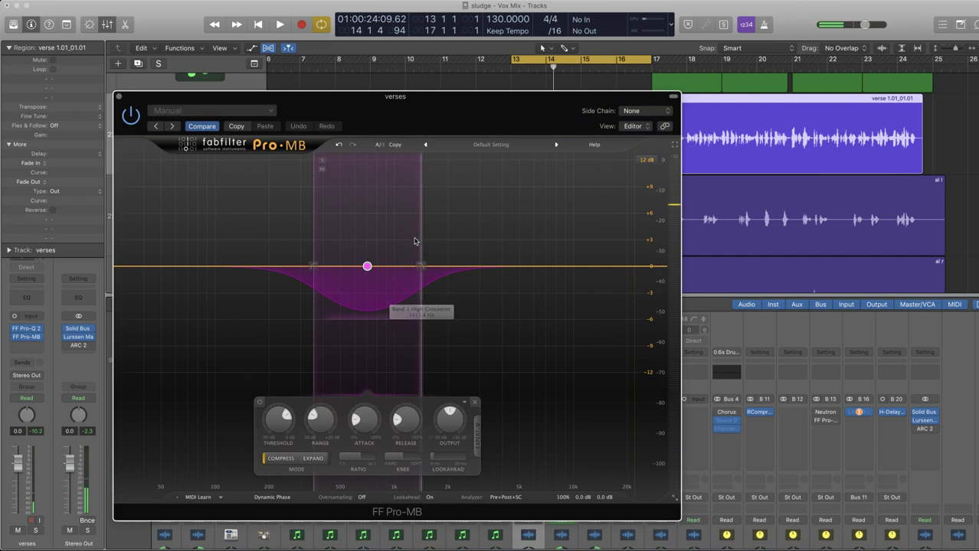
drag(417, 241, 450, 241)
drag(312, 240, 270, 240)
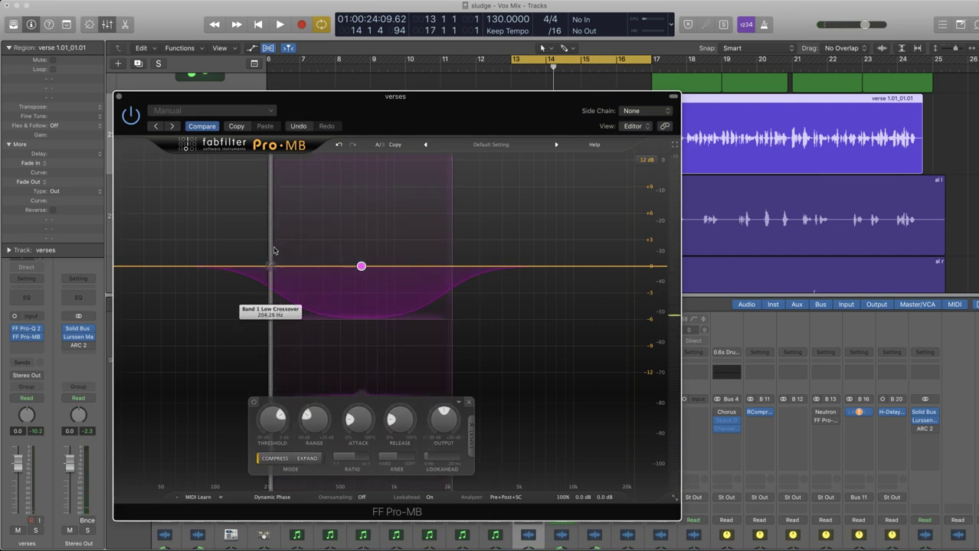
Solo the verses track, audition the Pro-MB band in solo, and lower its low crossover to about 168 Hz.
click(35, 530)
key(space)
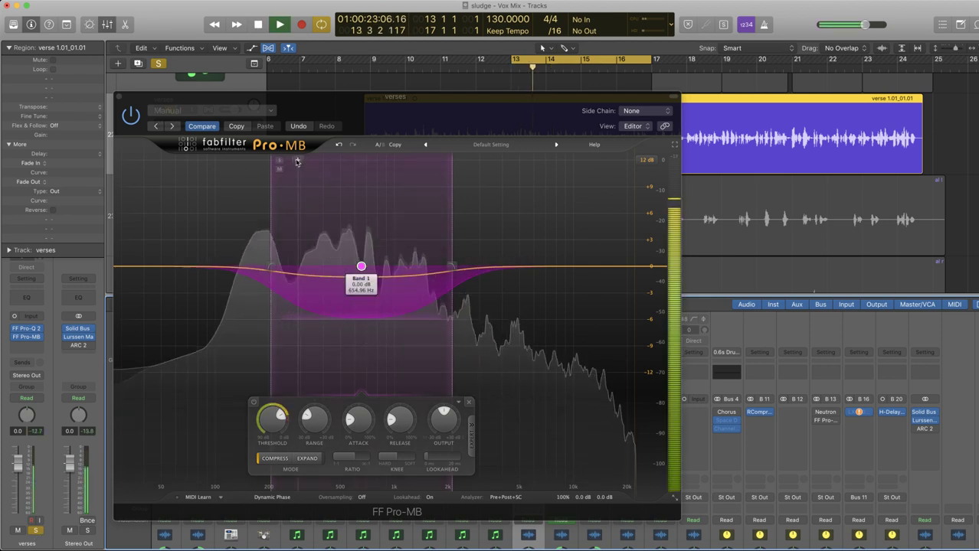
click(280, 162)
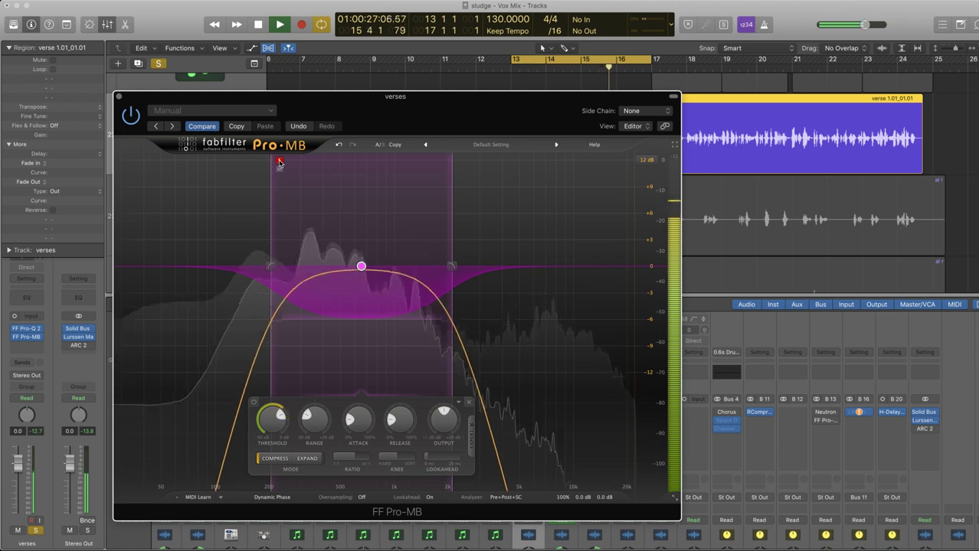
drag(271, 225, 256, 224)
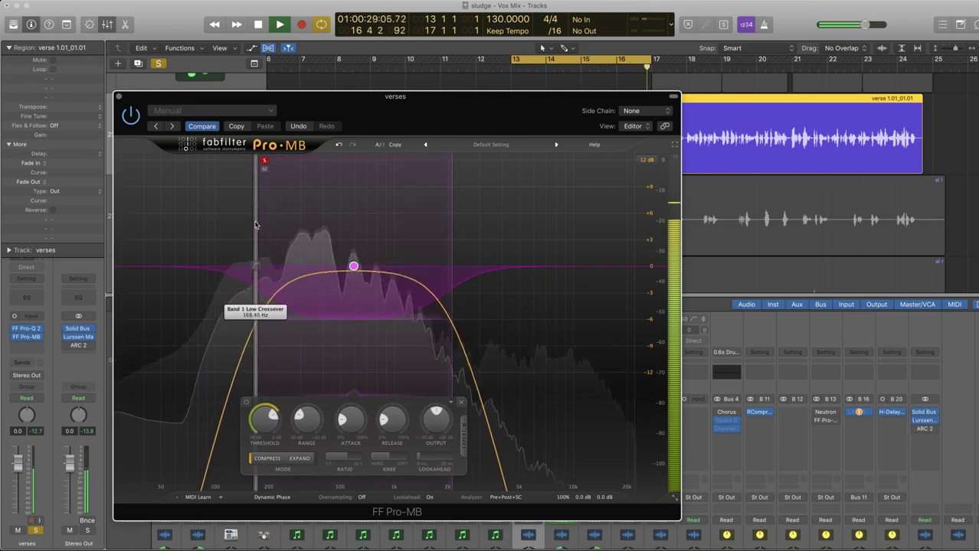
key(space)
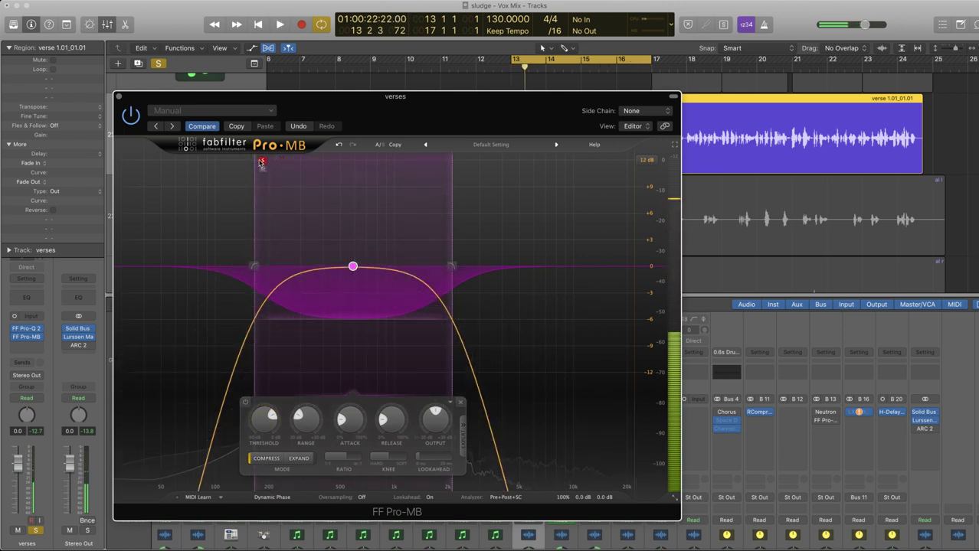
Add a second band from the first band's upper crossover to the top of the spectrum, and audition it in solo.
click(522, 162)
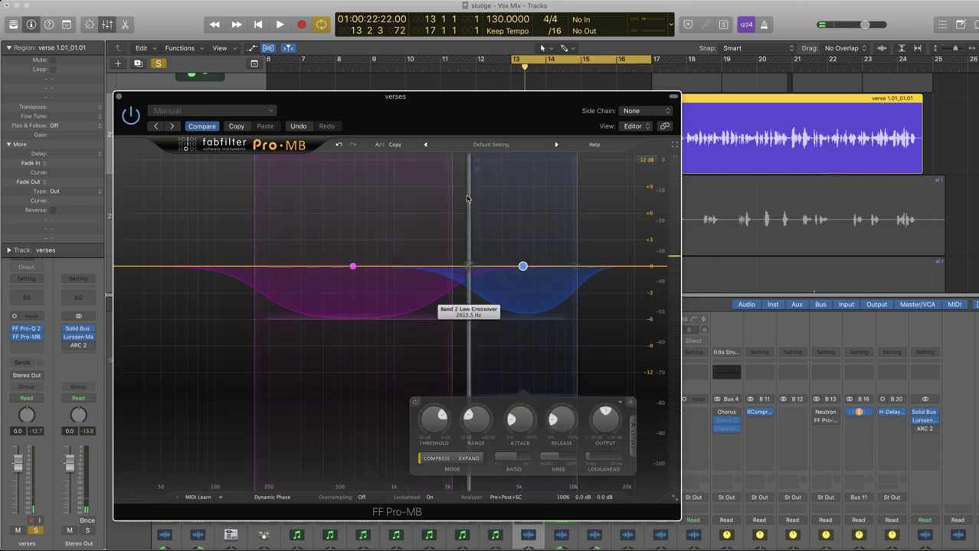
drag(467, 200, 452, 199)
drag(576, 199, 634, 199)
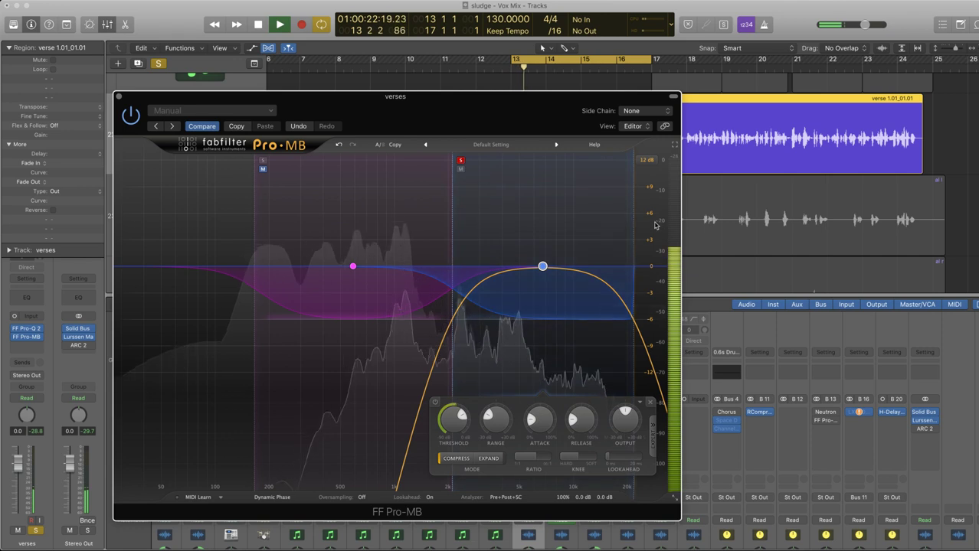
drag(635, 227, 672, 228)
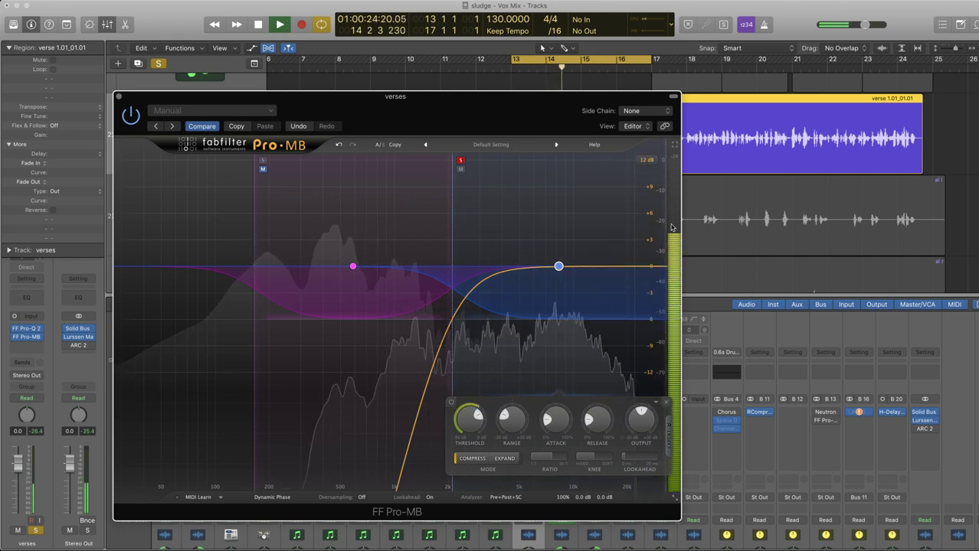
Take the upper band out of solo, and solo the lower band during playback.
key(space)
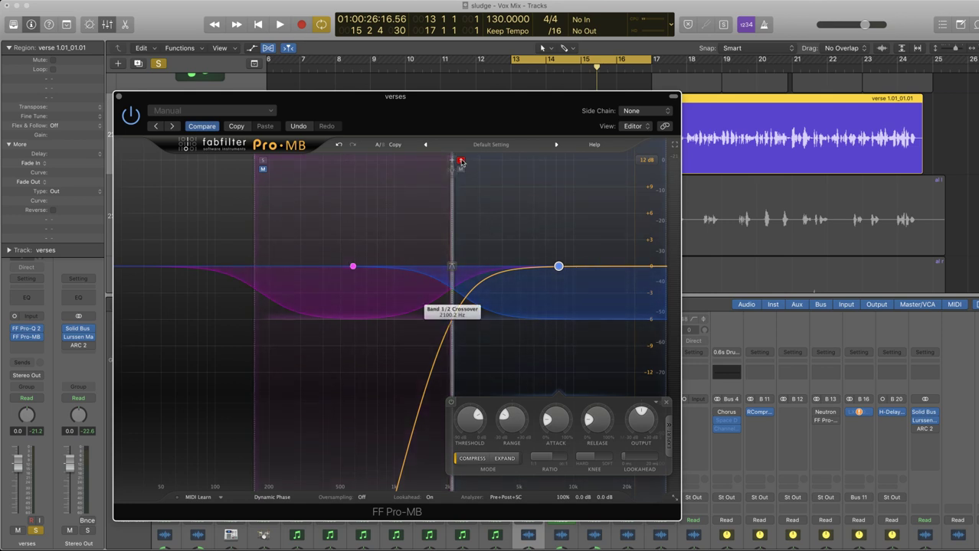
key(space)
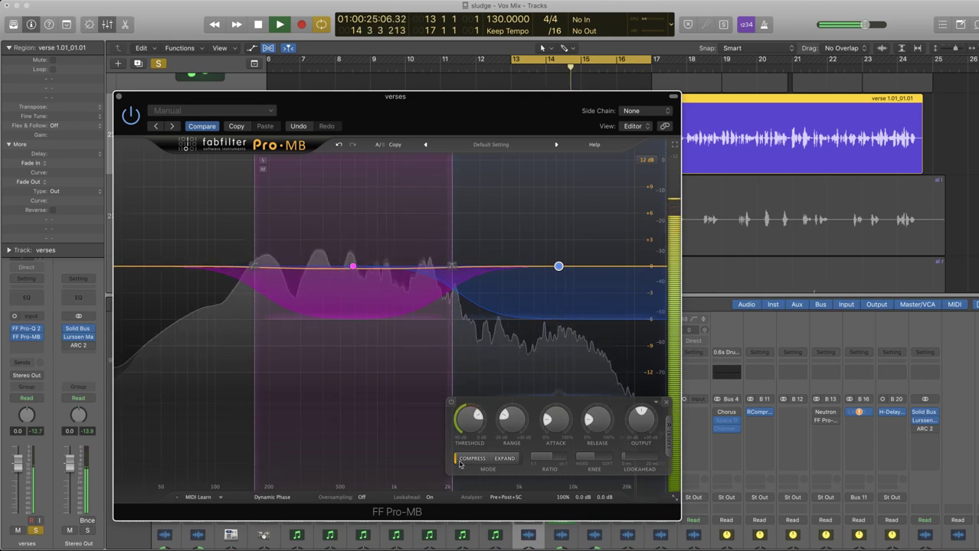
click(263, 161)
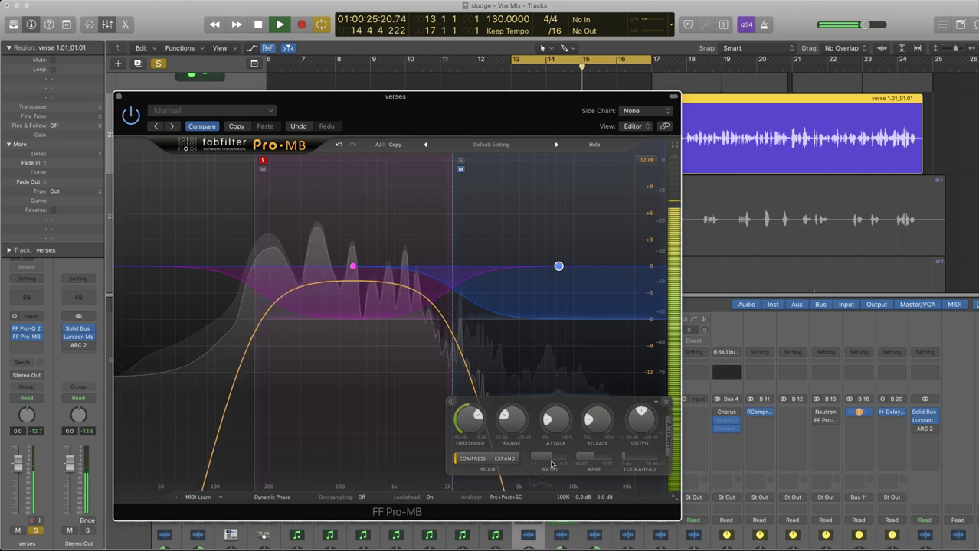
Try raising the upper band's output level to about +2.88 dB, compare with the lower band's solo off and on, and reset the level.
mouse_move(511, 427)
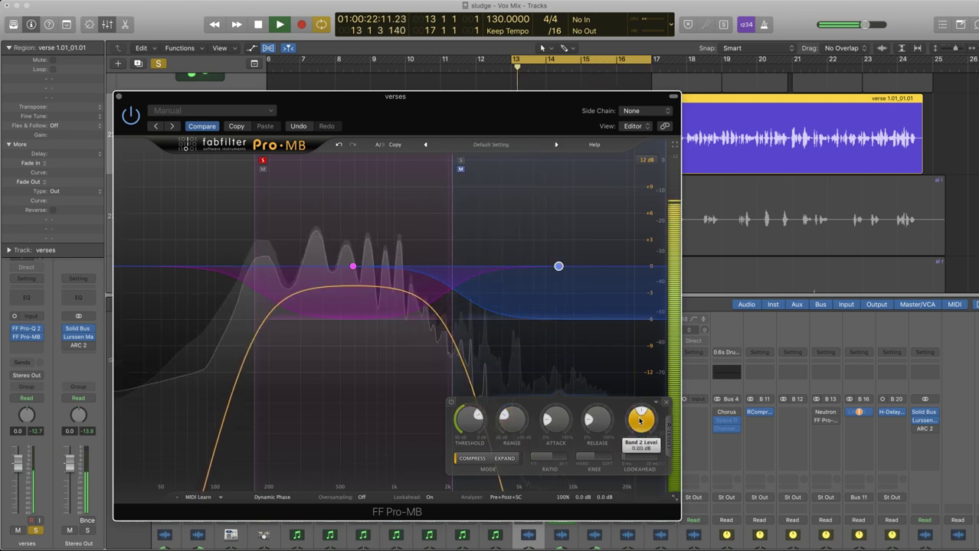
mouse_move(643, 424)
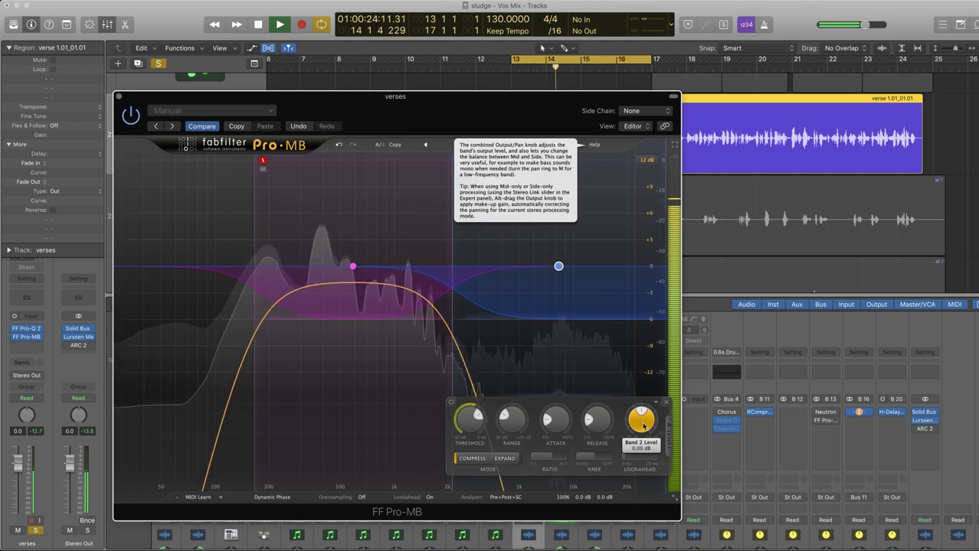
drag(643, 425, 643, 392)
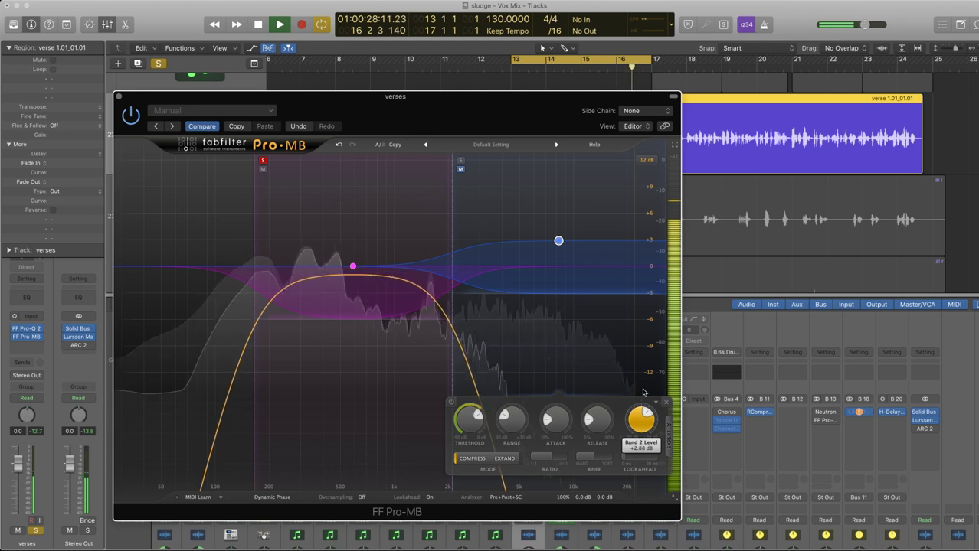
click(263, 161)
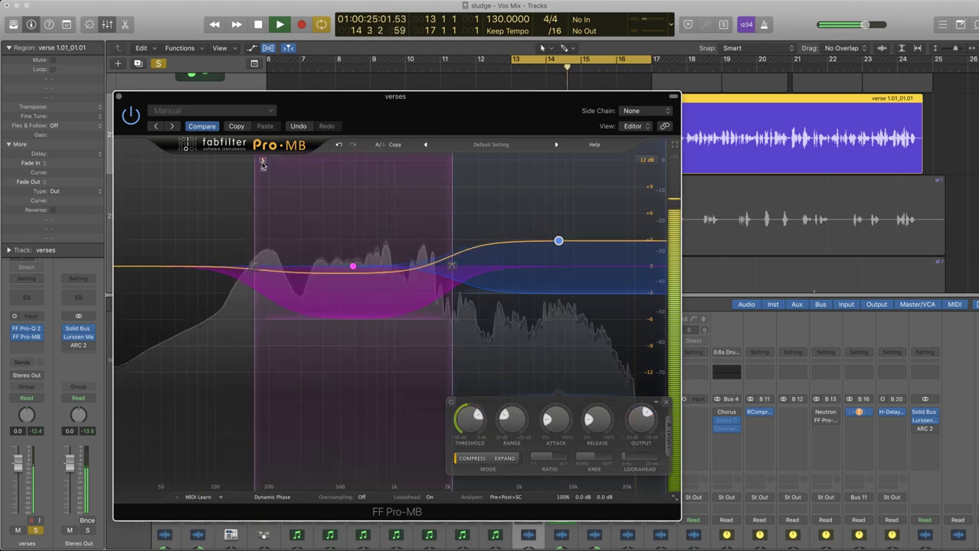
click(263, 162)
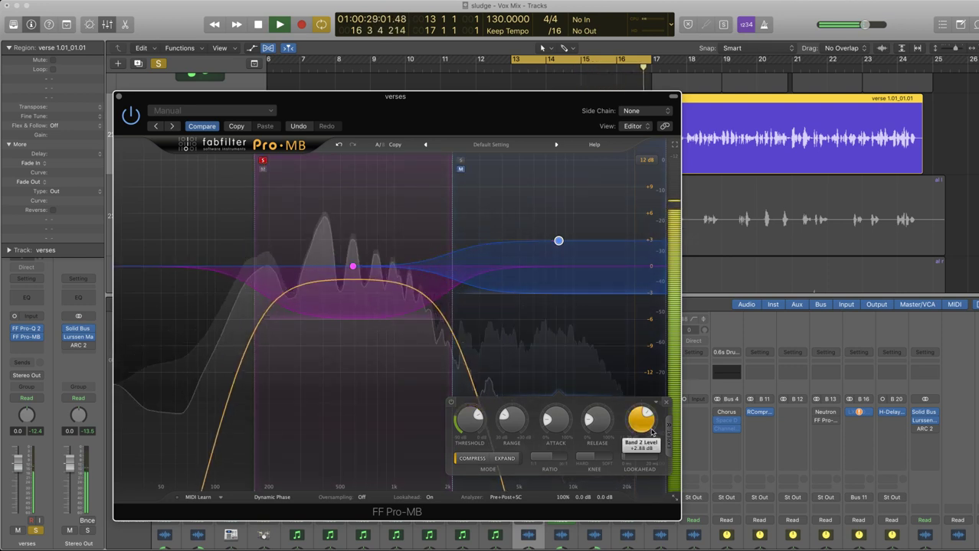
double_click(651, 431)
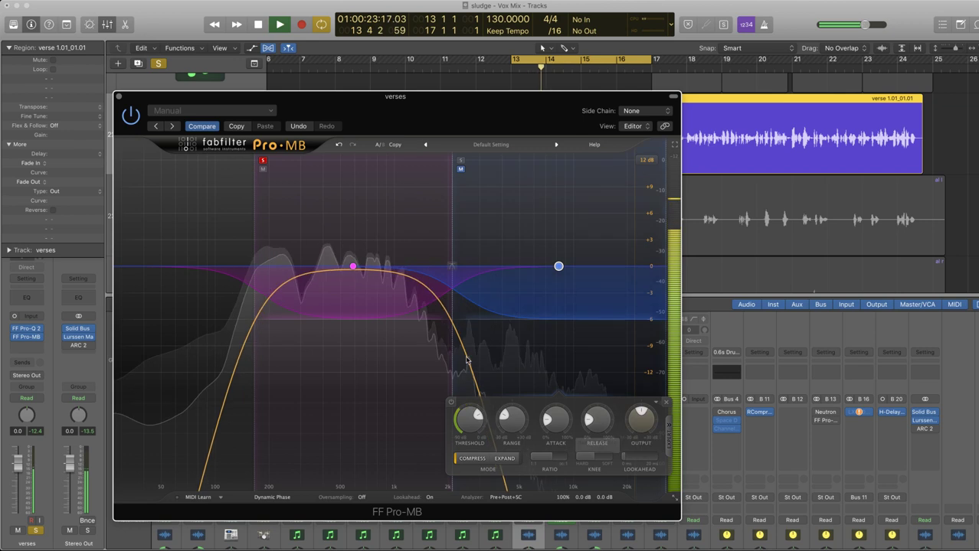
Set the lower band's output to about +2.82 dB, attack to about 28.4% and release to about 44%, and turn off its solo.
click(352, 267)
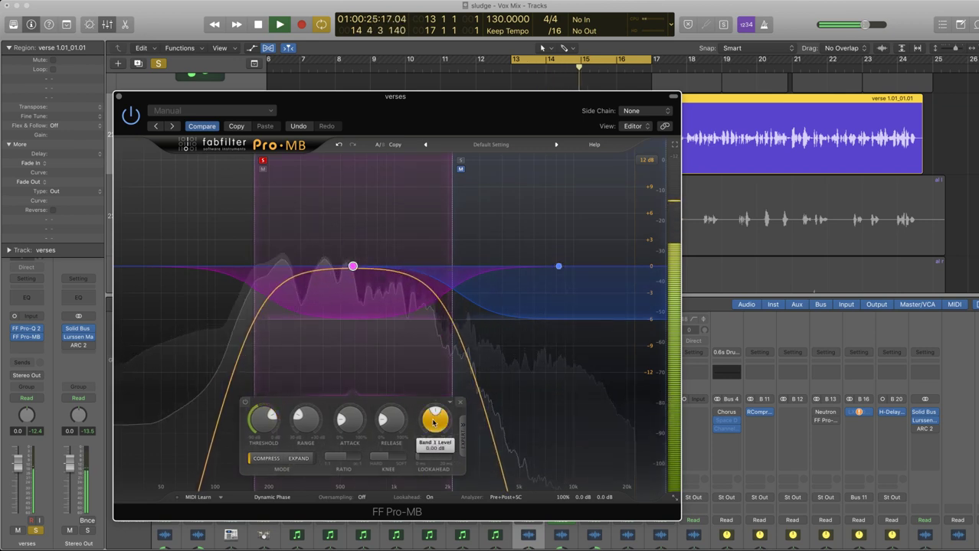
drag(433, 419, 437, 413)
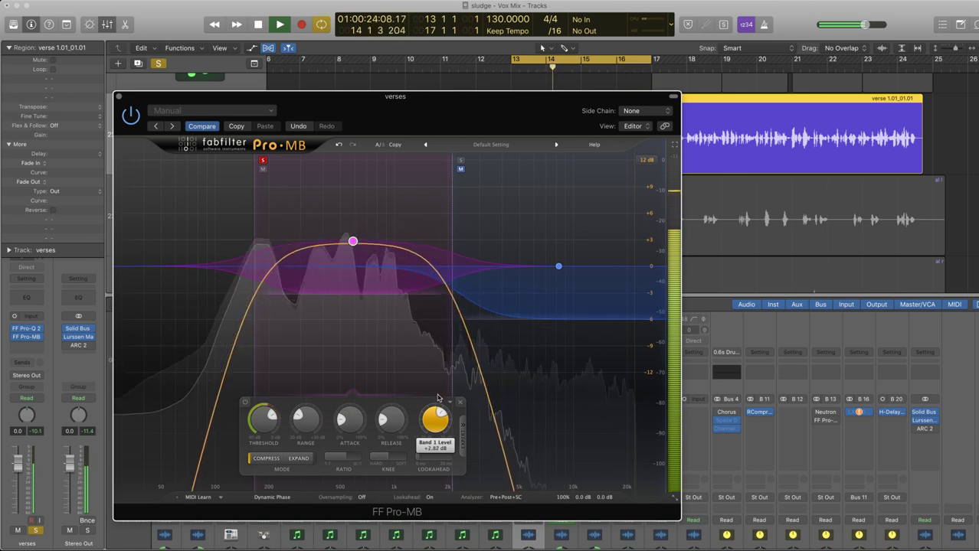
drag(352, 430, 351, 415)
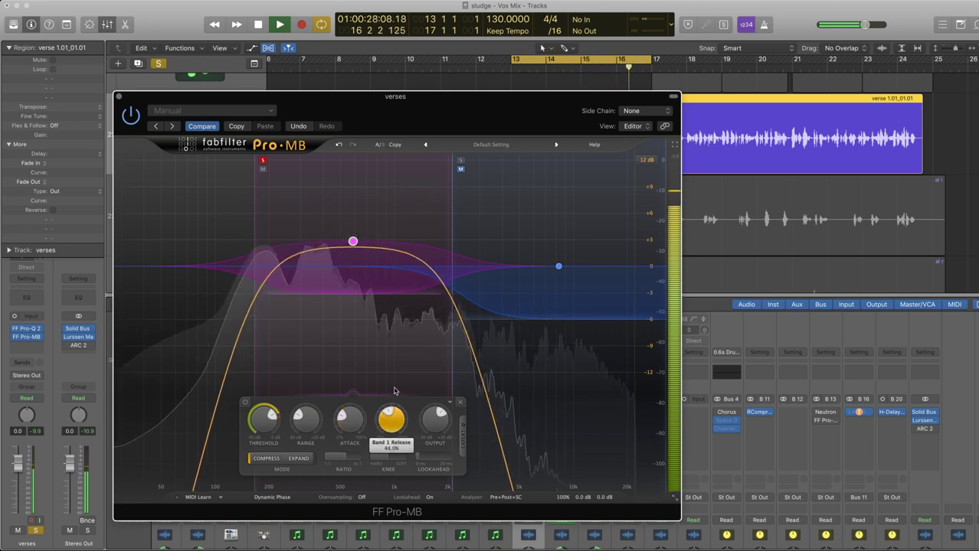
mouse_move(349, 422)
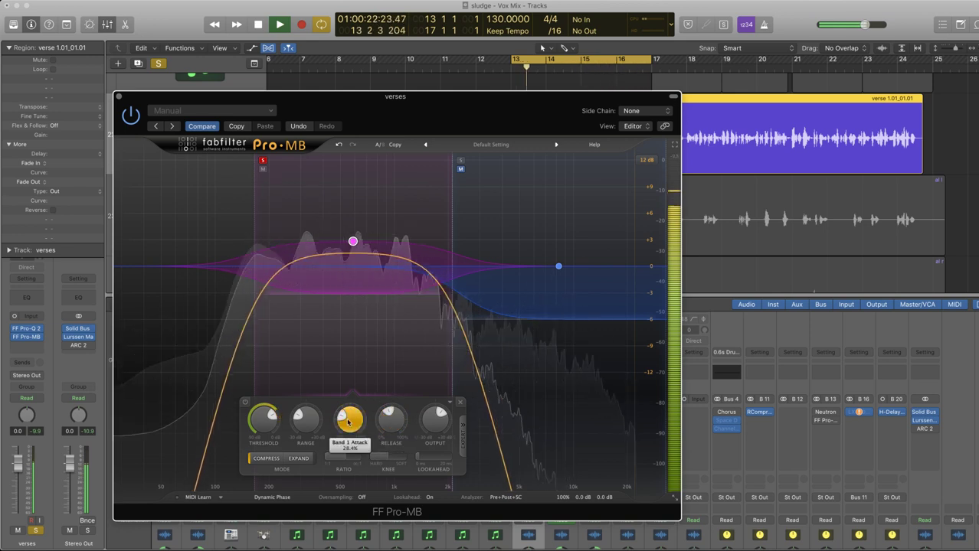
mouse_move(397, 423)
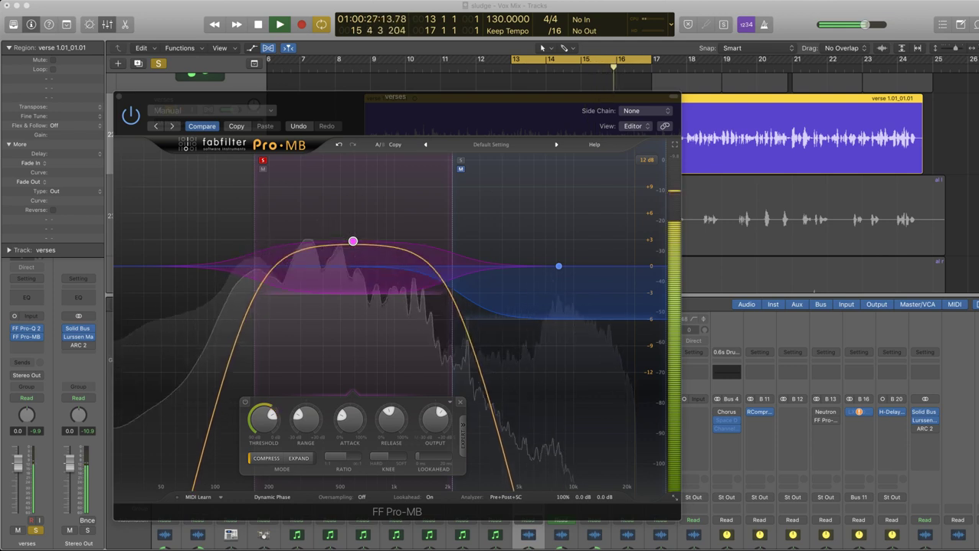
click(263, 161)
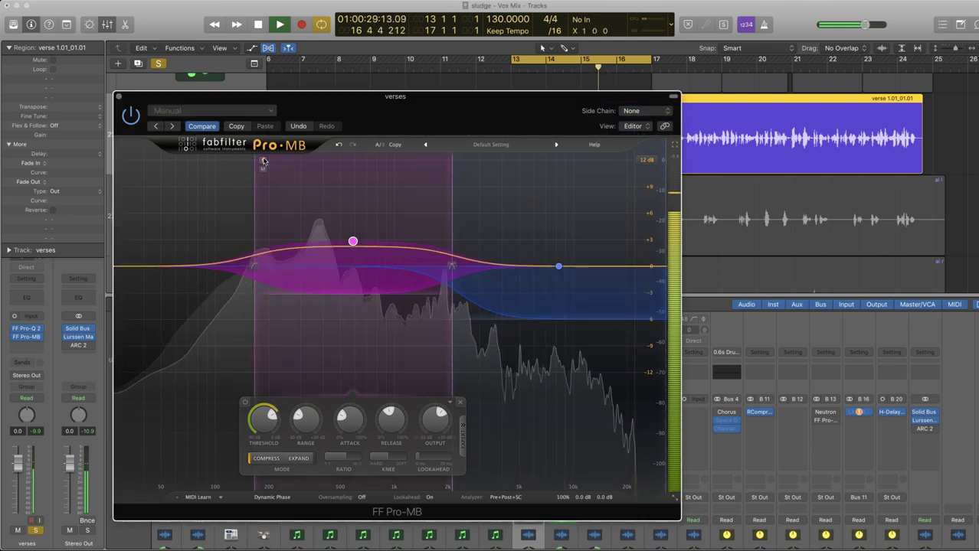
Solo the upper band, lower its threshold, raise its output to about +1 dB, and turn its solo off.
click(558, 267)
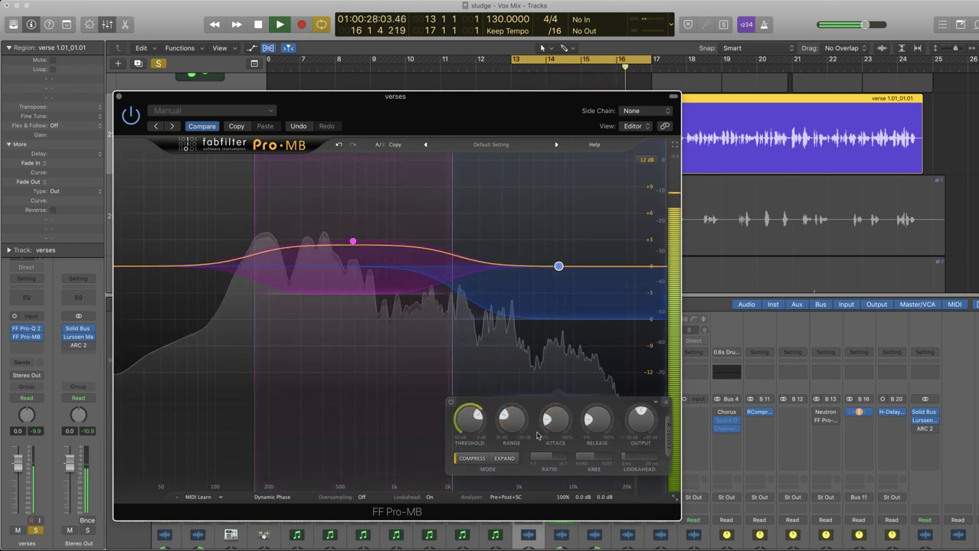
click(460, 160)
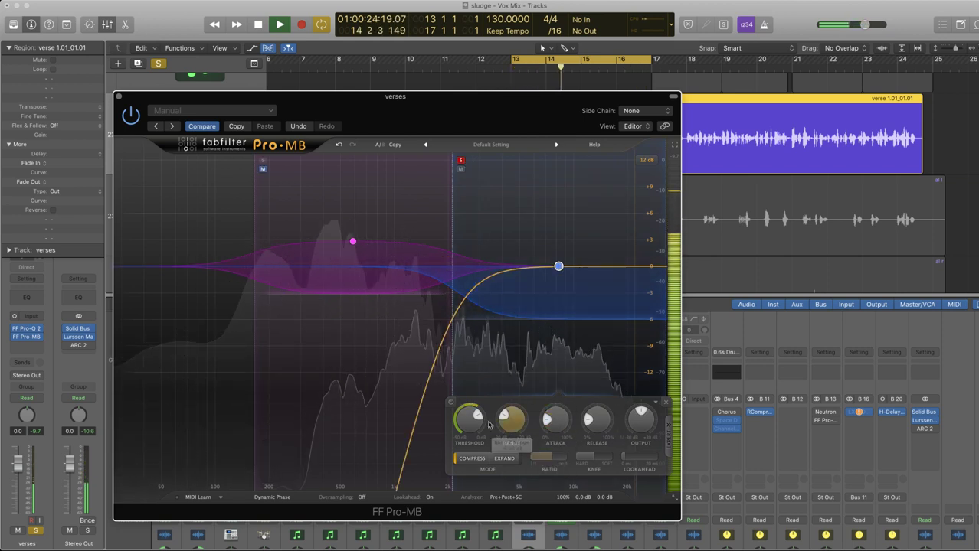
drag(478, 448, 481, 435)
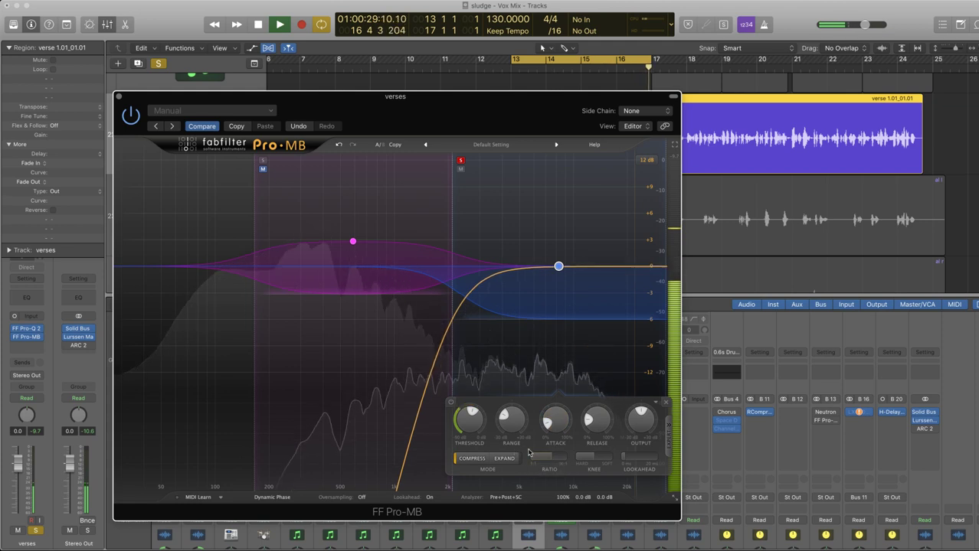
drag(645, 424, 649, 402)
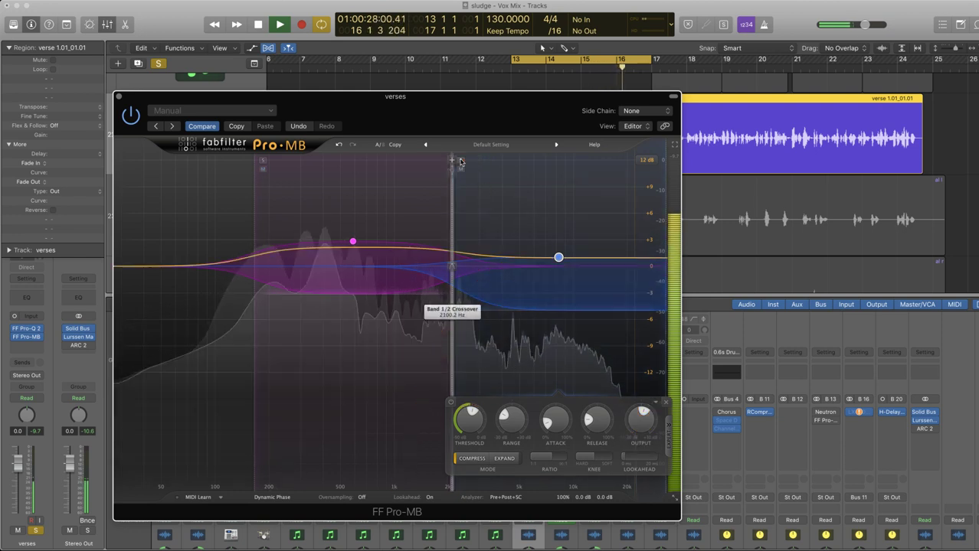
Take the verses track out of solo, play it within the full mix, and close Pro-MB with playback stopped.
key(space)
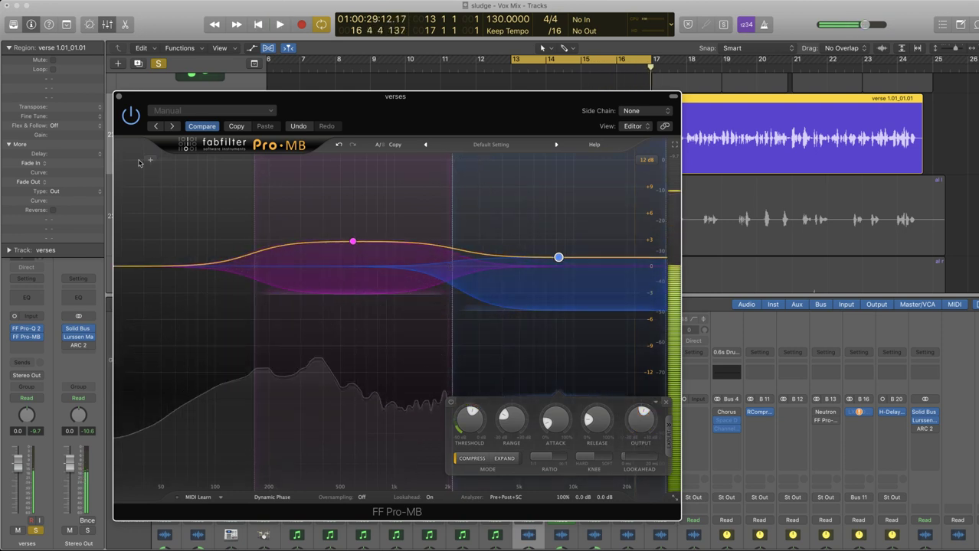
click(159, 63)
key(space)
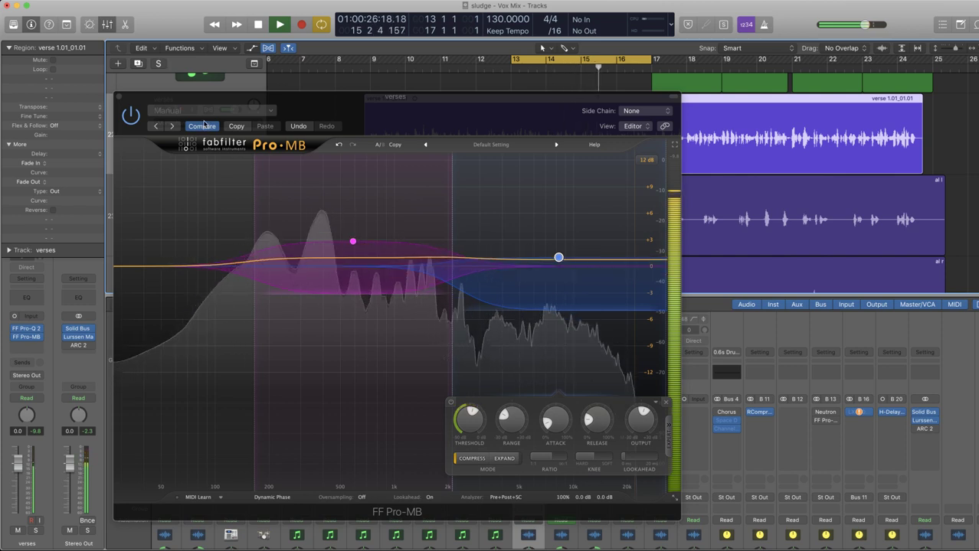
click(120, 100)
key(space)
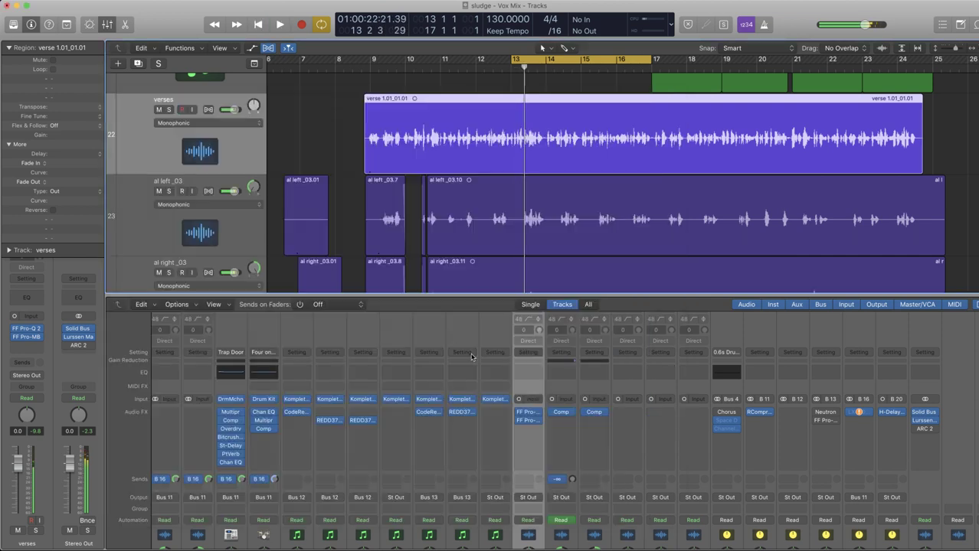
Open Pro-Q 2 on the verses track and, during playback, add a narrow bell at about 495 Hz boosted by about 10 dB.
click(529, 414)
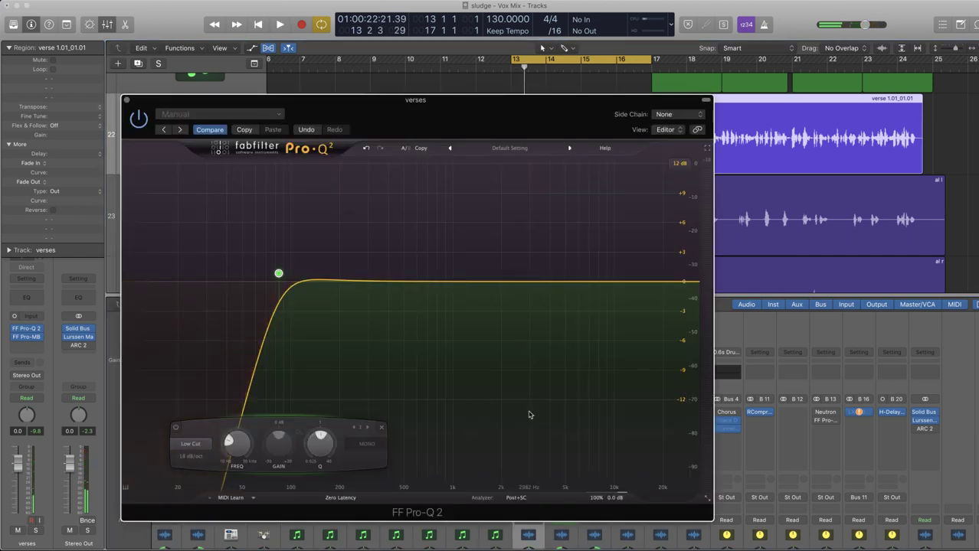
drag(484, 112, 461, 106)
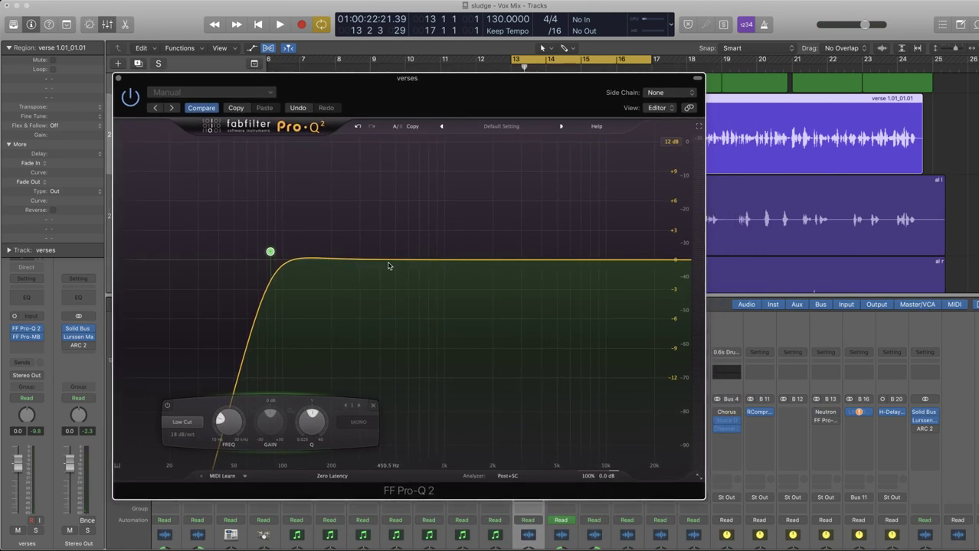
key(space)
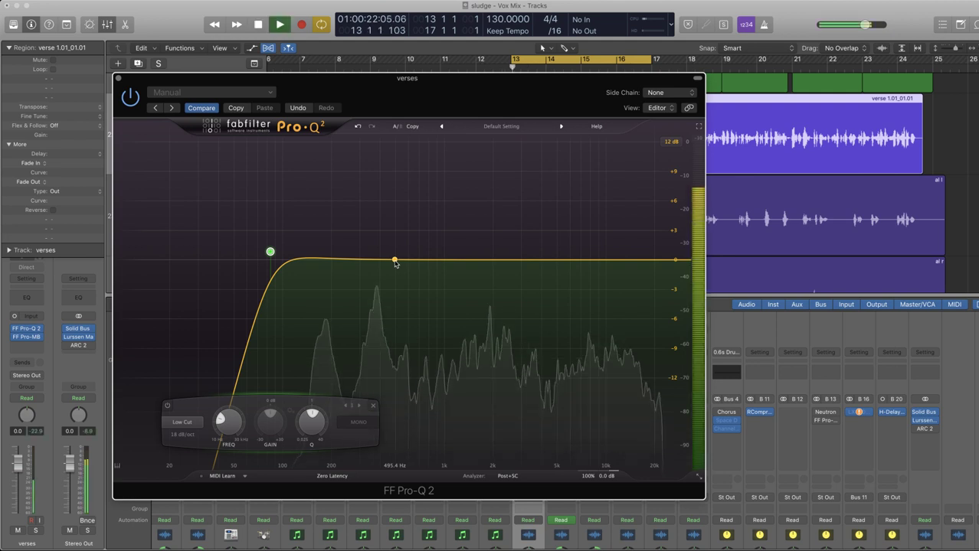
click(394, 261)
scroll(395, 261, down, 10)
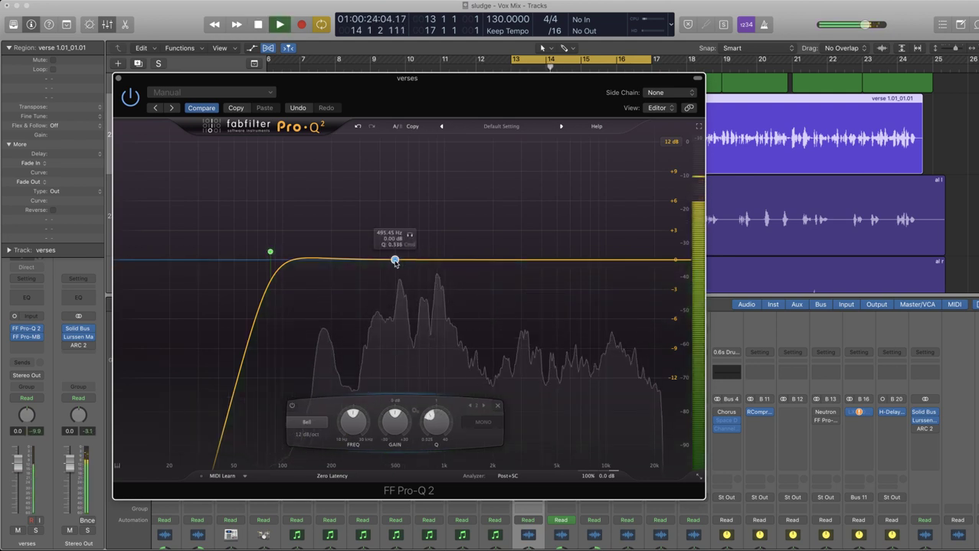
scroll(395, 423, up, 5)
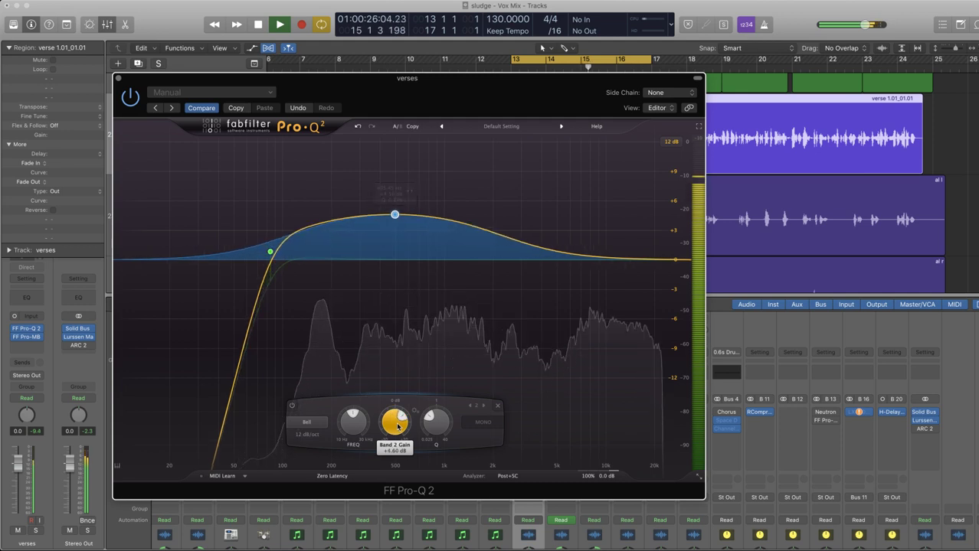
scroll(439, 426, down, 1)
scroll(439, 426, up, 10)
scroll(395, 424, up, 10)
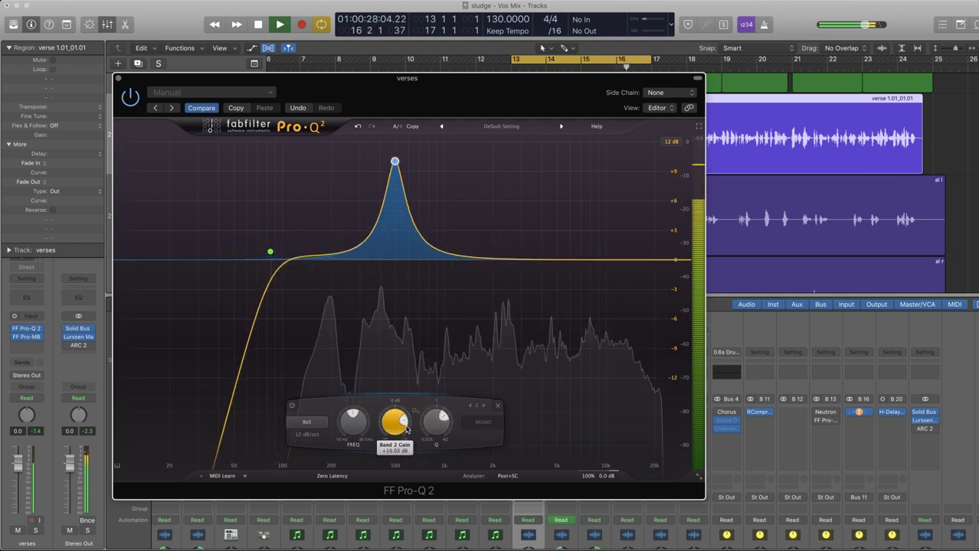
Sweep the boosted bell between about 1.1 kHz and 300 Hz, narrowing its Q to about 7.1, to search for resonances.
scroll(354, 424, up, 8)
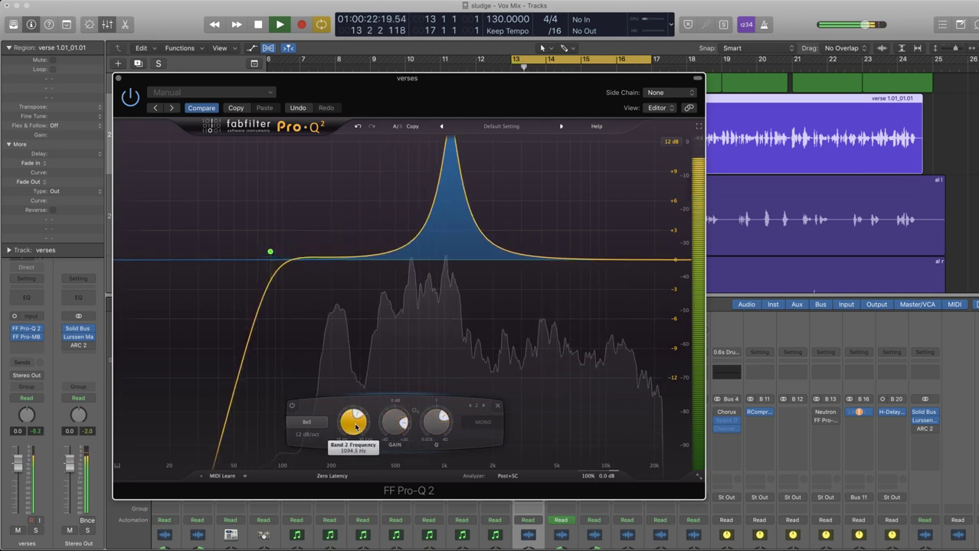
scroll(355, 427, down, 5)
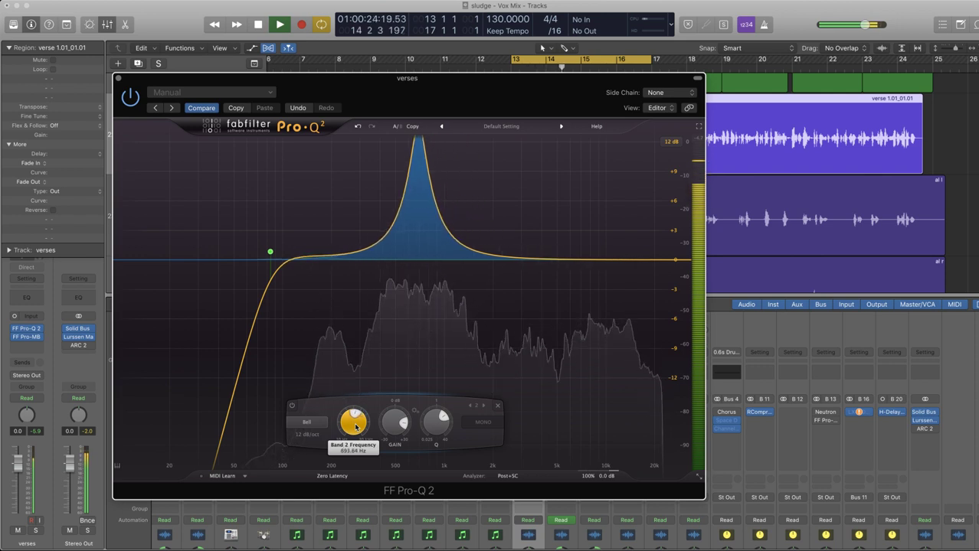
scroll(355, 427, down, 10)
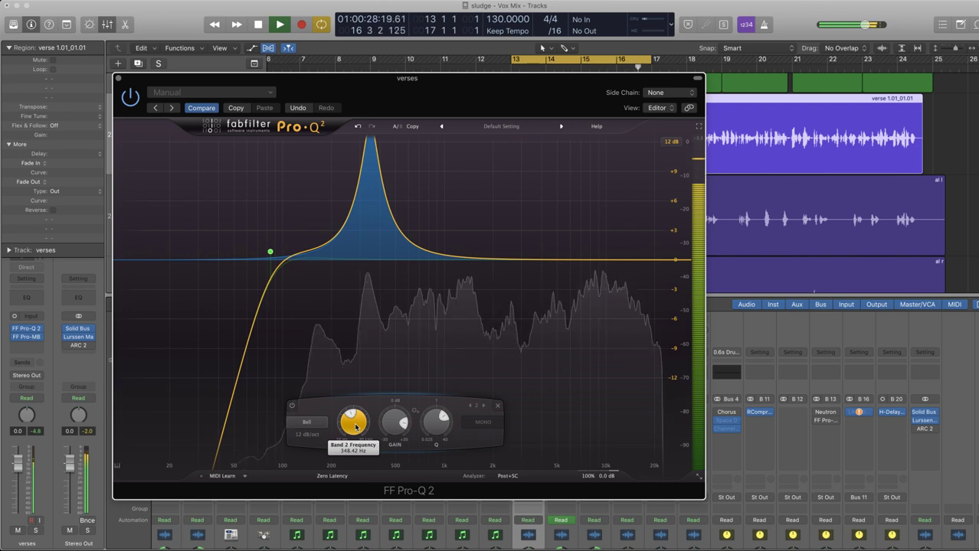
scroll(435, 424, up, 8)
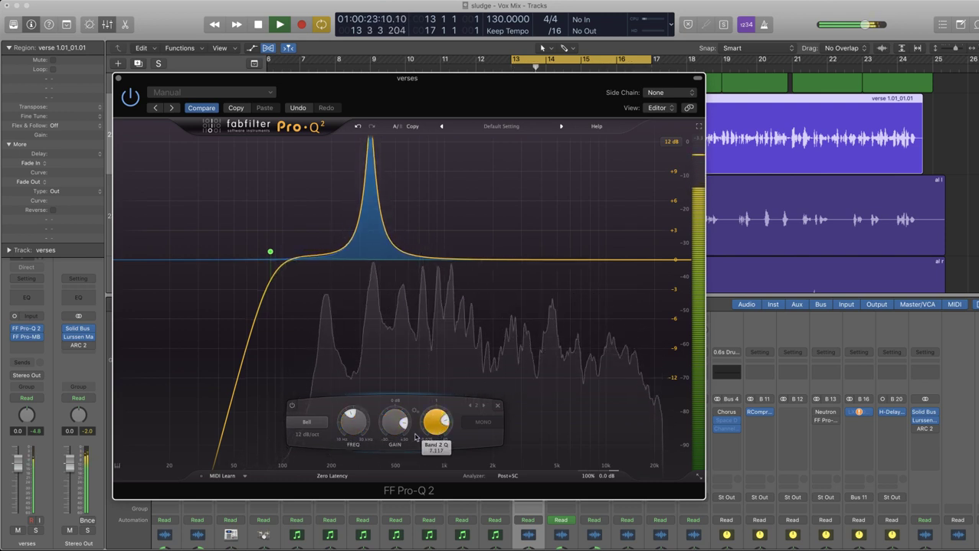
scroll(365, 433, up, 2)
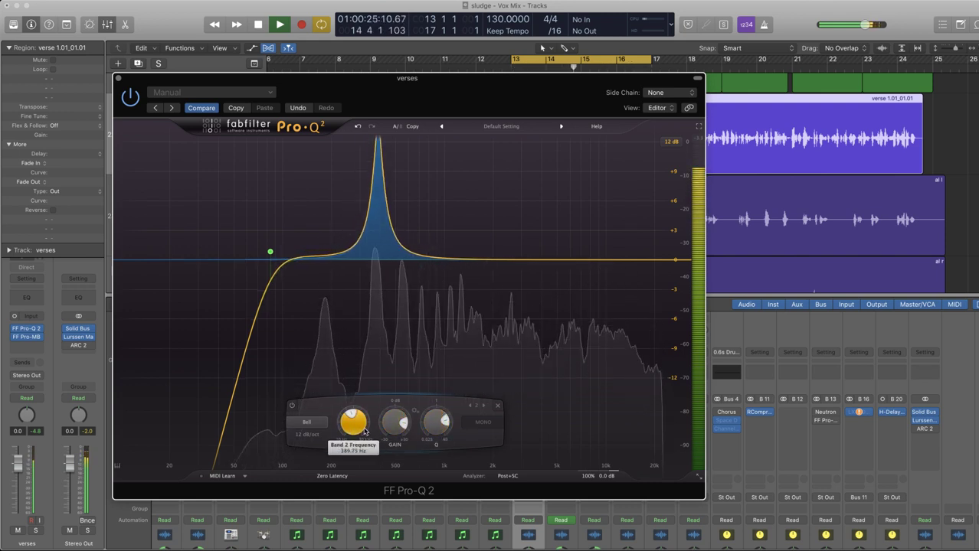
scroll(365, 433, up, 6)
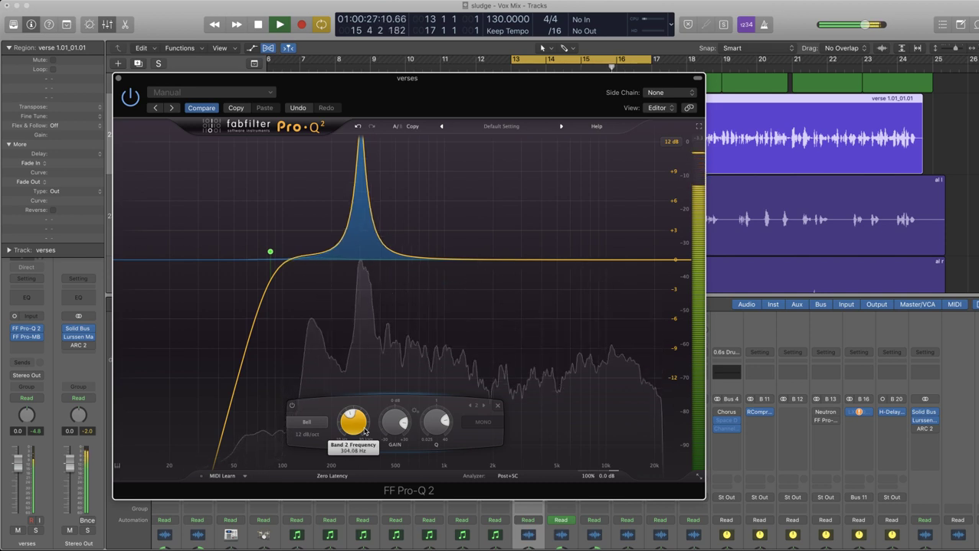
scroll(364, 432, down, 3)
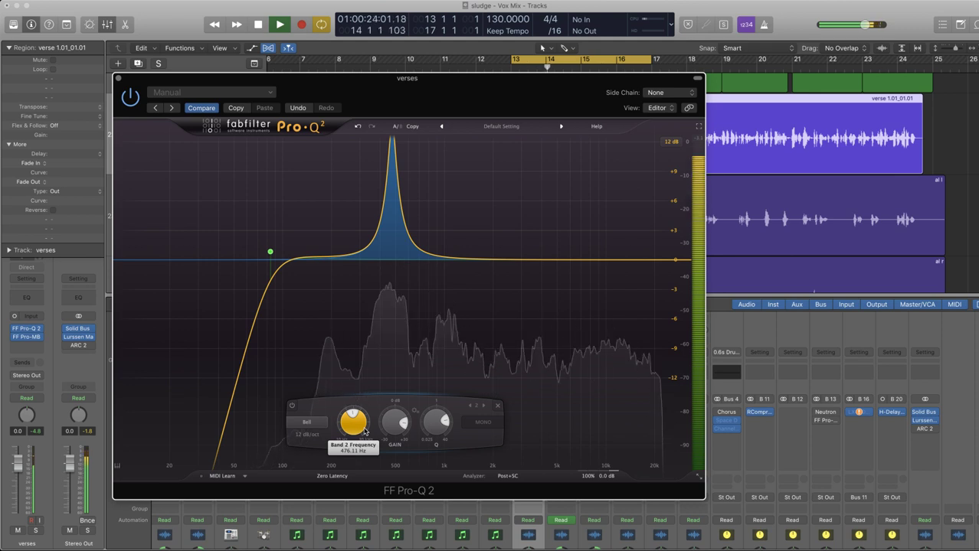
With the verses track soloed, turn the bell into a cut of about -2.5 dB at 728 Hz with Q about 8.4, and turn off the solo.
click(38, 530)
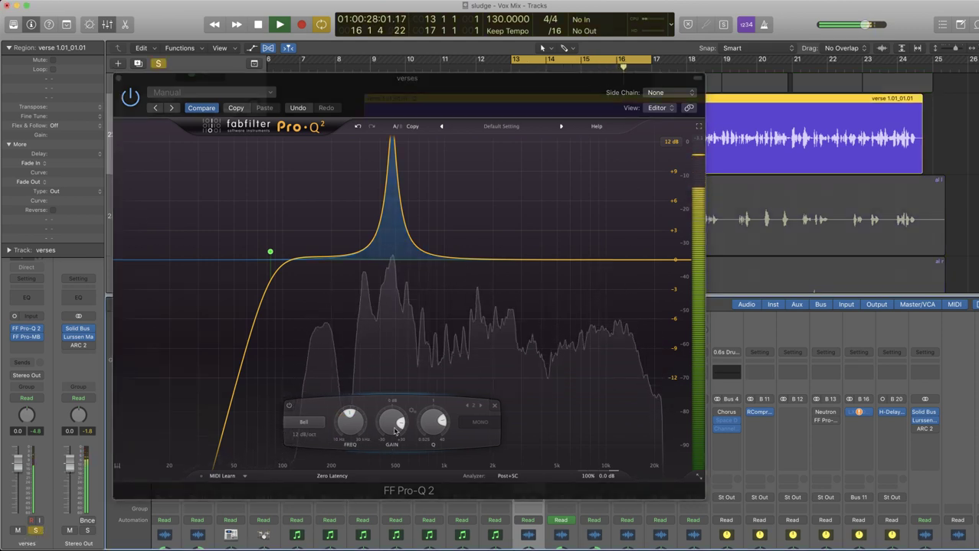
mouse_move(355, 431)
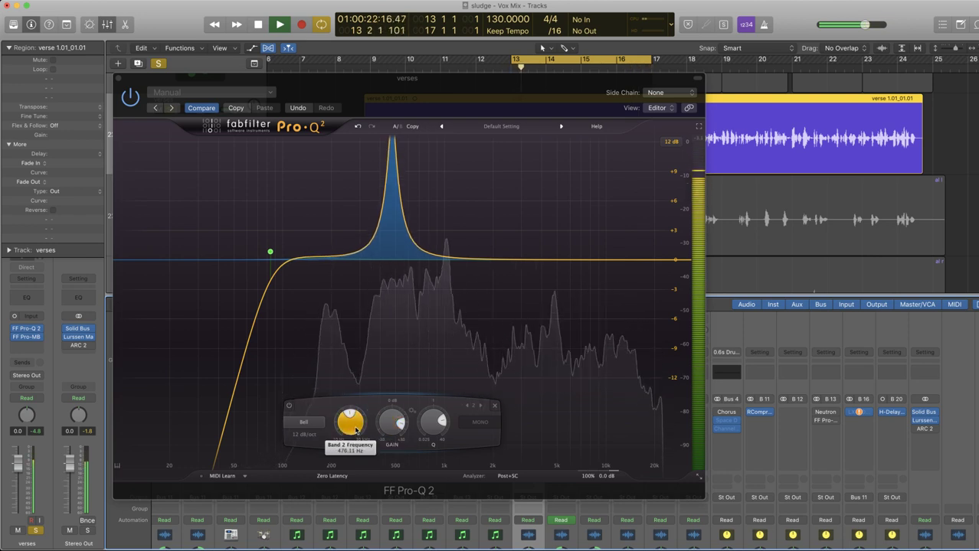
scroll(355, 432, up, 3)
scroll(355, 431, down, 1)
scroll(355, 431, up, 3)
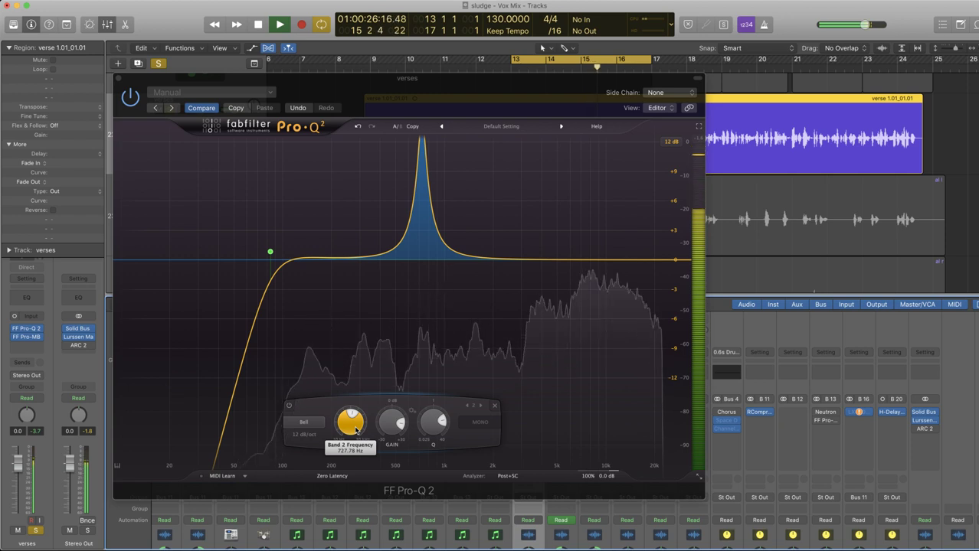
scroll(391, 427, down, 8)
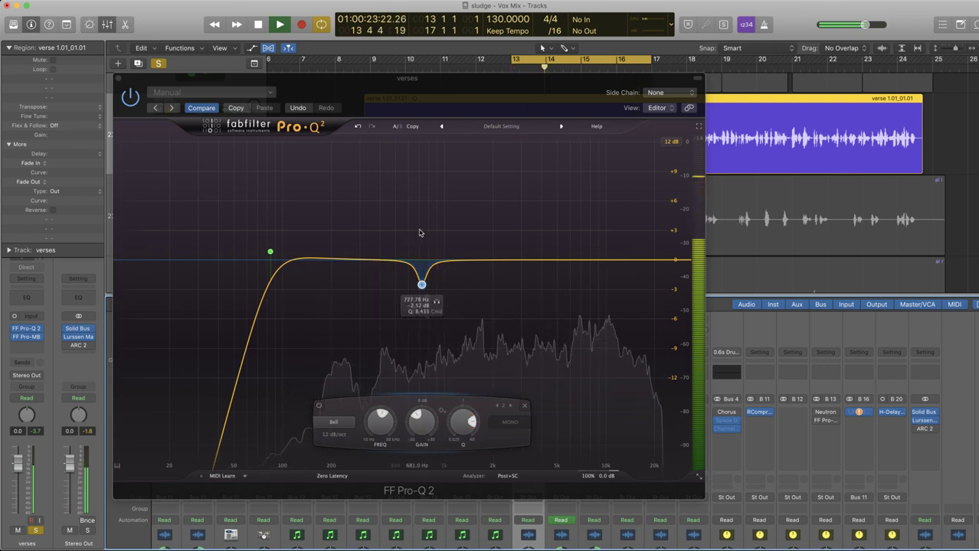
click(34, 531)
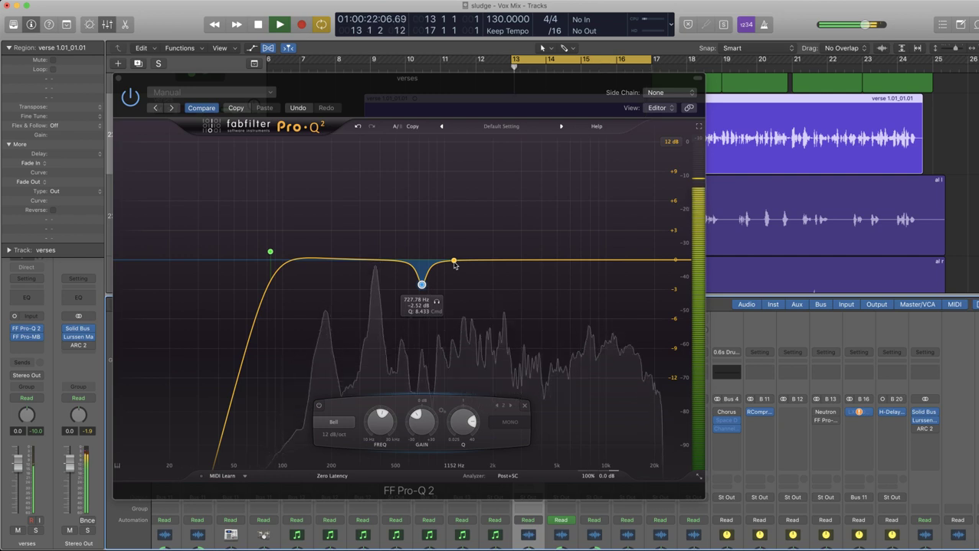
Add an upper-mid bell boost at about 3436 Hz with a gain of about +1.57 dB and a Q of about 1.3.
key(space)
drag(458, 263, 507, 184)
key(space)
drag(508, 184, 557, 157)
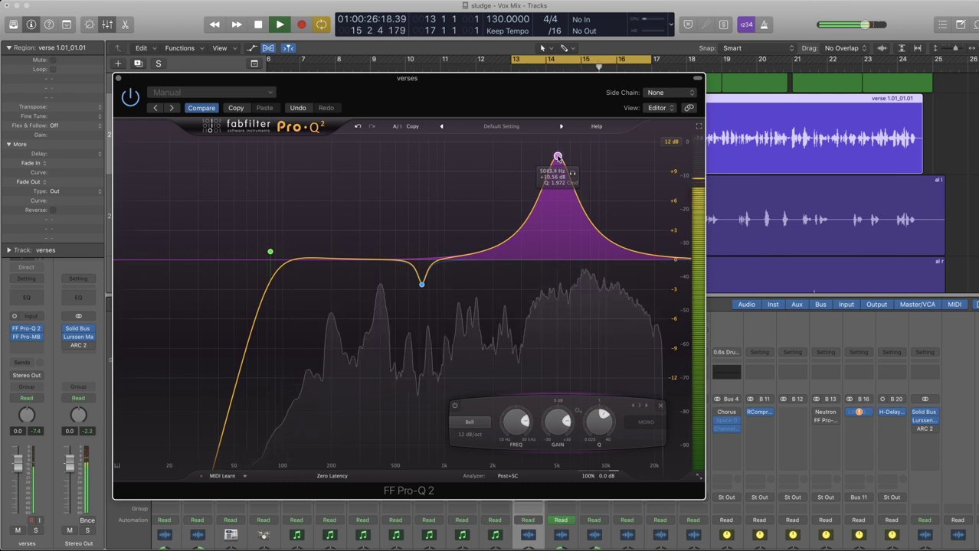
drag(558, 157, 530, 241)
scroll(530, 231, up, 3)
scroll(531, 231, down, 5)
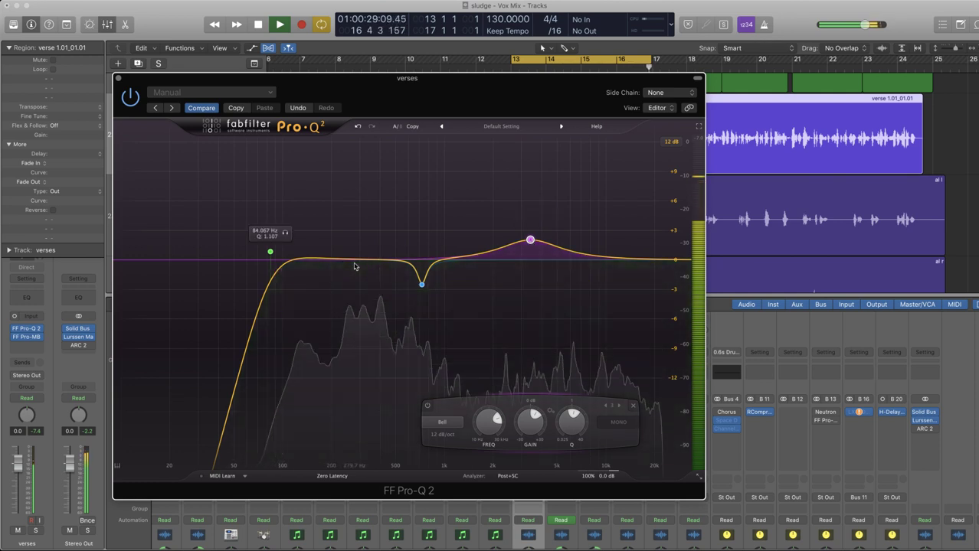
key(space)
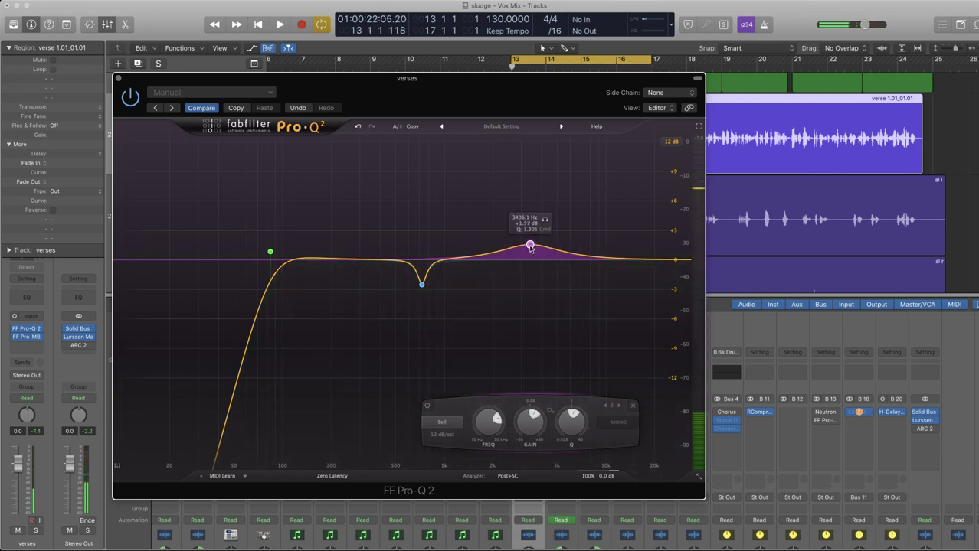
Add a gentle bell boost of about +1 dB near 370 Hz, and deepen the 728 Hz cut to about -3 dB with Q about 11.
click(352, 257)
drag(352, 258, 374, 251)
key(space)
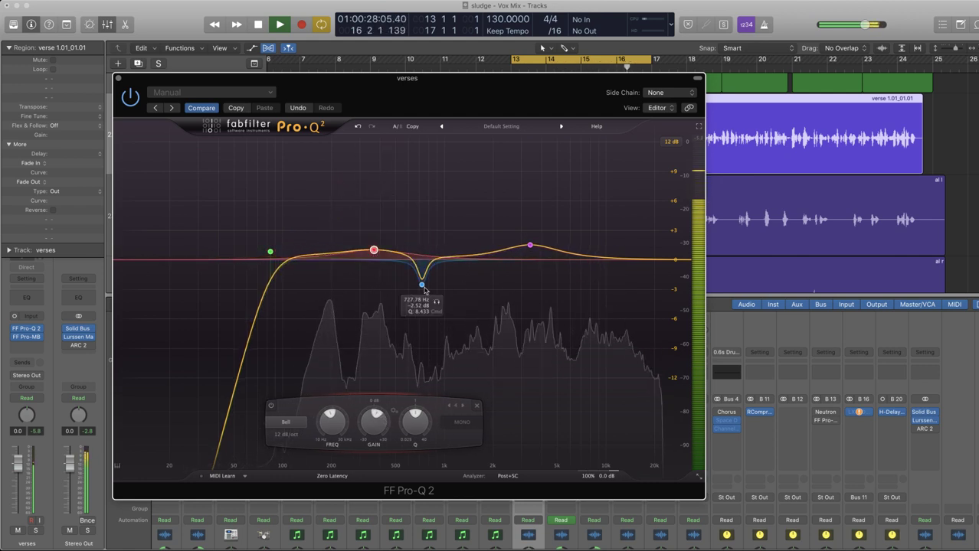
click(421, 284)
drag(423, 426, 462, 429)
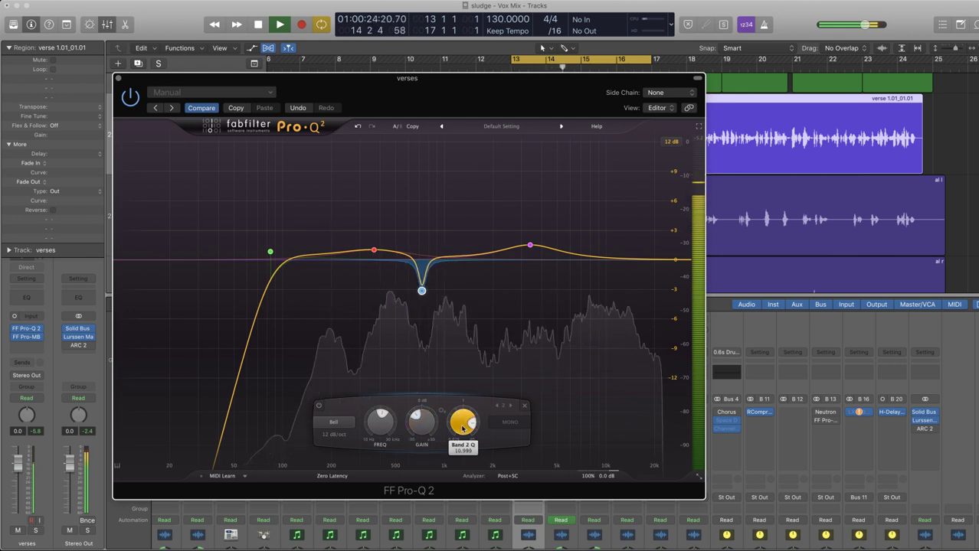
Raise the low cut's frequency to about 100 Hz, stop playback and close Pro-Q 2.
click(271, 253)
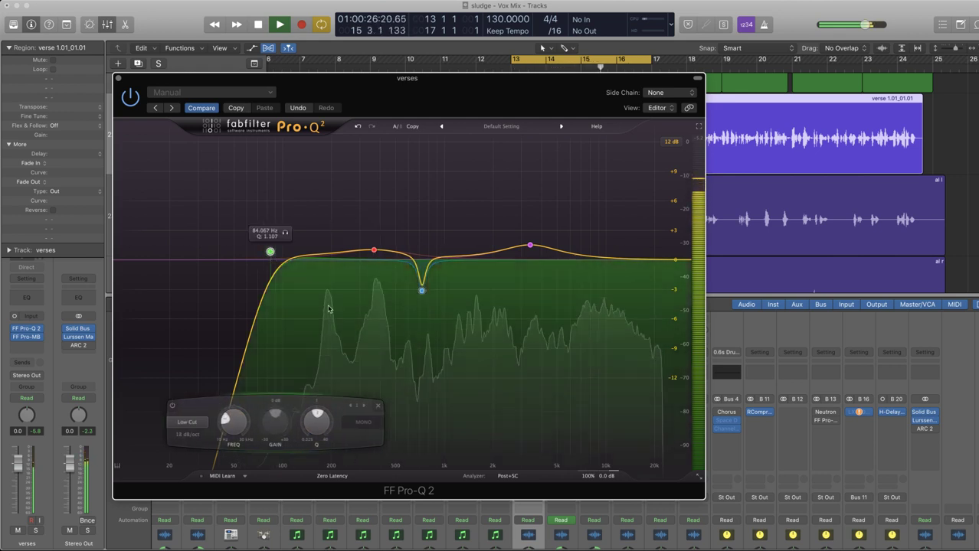
drag(229, 431, 229, 422)
key(space)
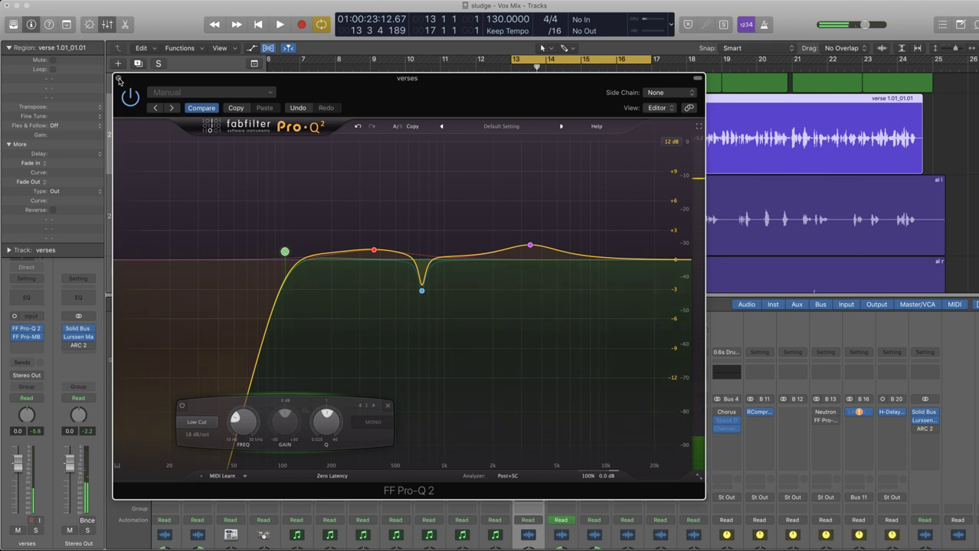
click(118, 80)
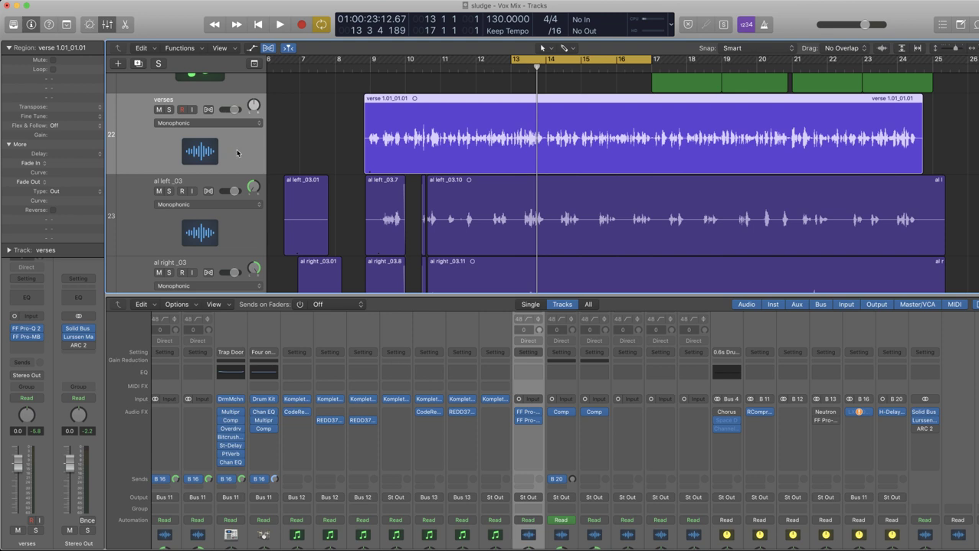
Duplicate the verses track with its settings and copy the verse 1.01_01.01 region onto the new track at the same position.
key(super+d)
click(497, 108)
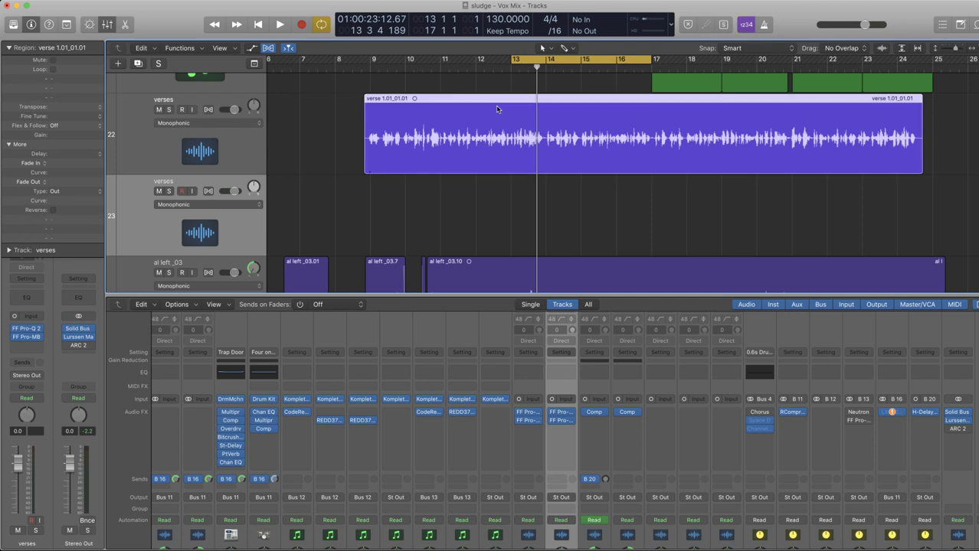
drag(494, 109, 496, 191)
click(312, 177)
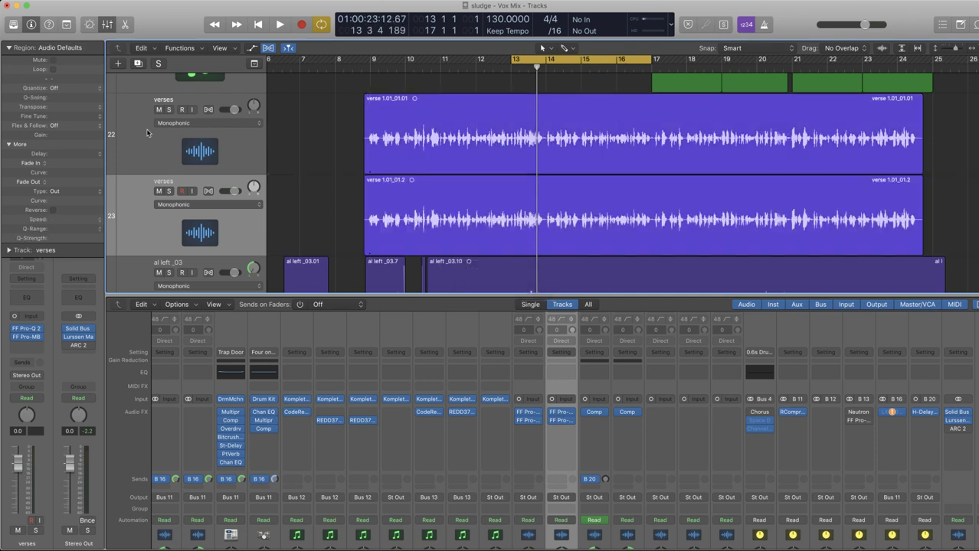
Mute the original verses track, load the TriggaChours channel strip setting on the duplicate, and audition it.
click(158, 111)
click(266, 243)
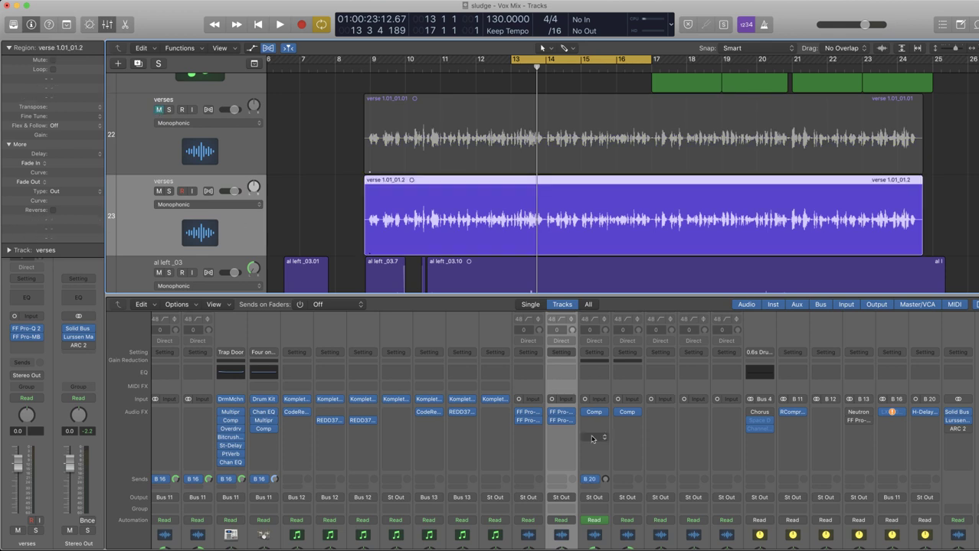
click(562, 352)
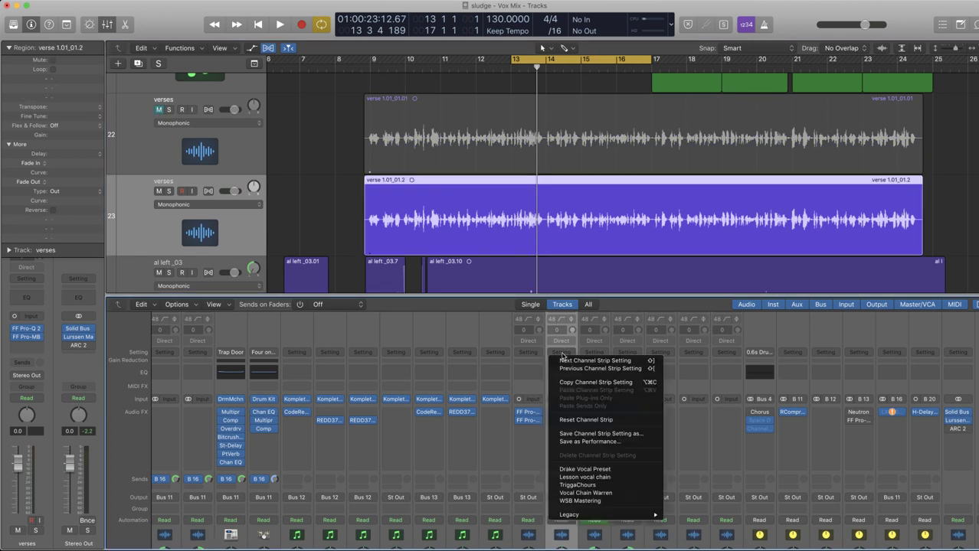
click(621, 486)
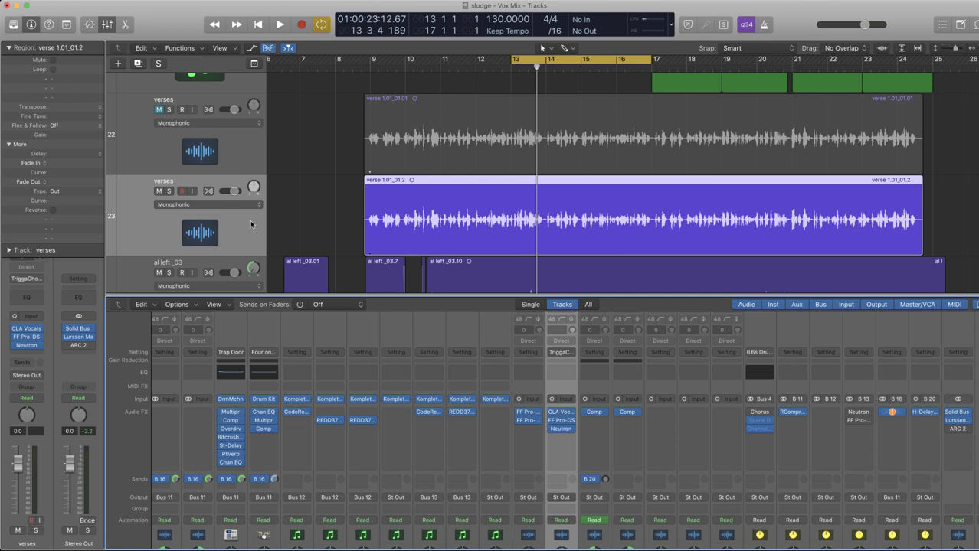
key(space)
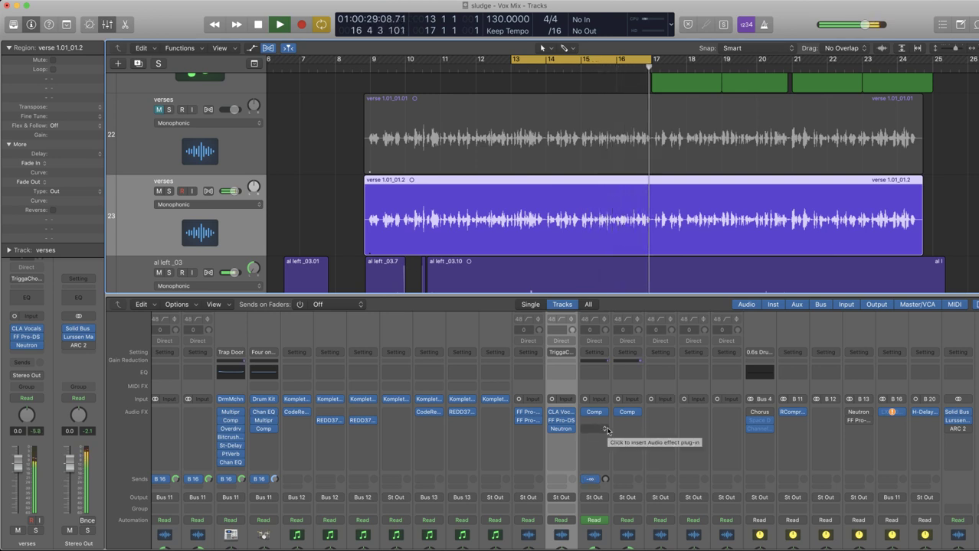
key(space)
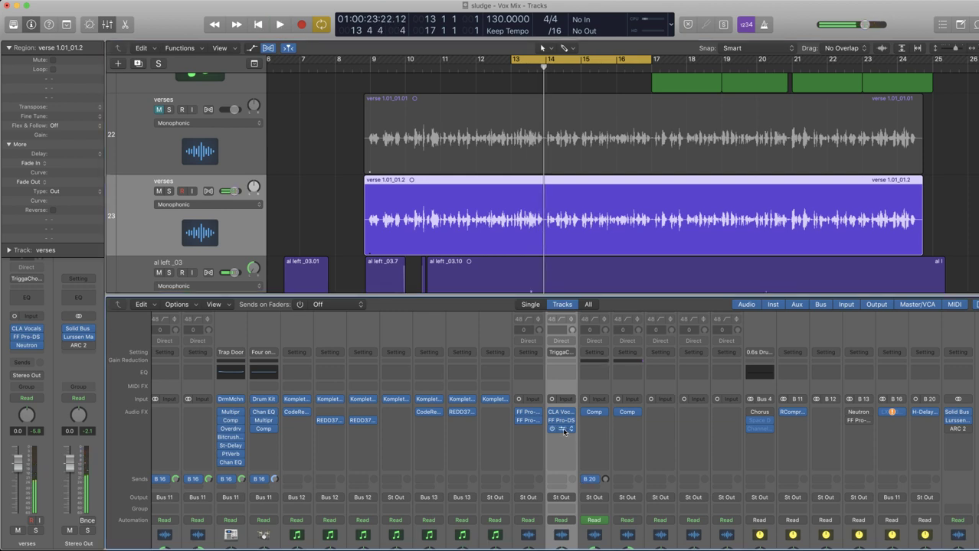
Lower the high shelf near 6749 Hz to 1.4 dB in the duplicate's Neutron equalizer, audition it and close the plug-in.
click(565, 431)
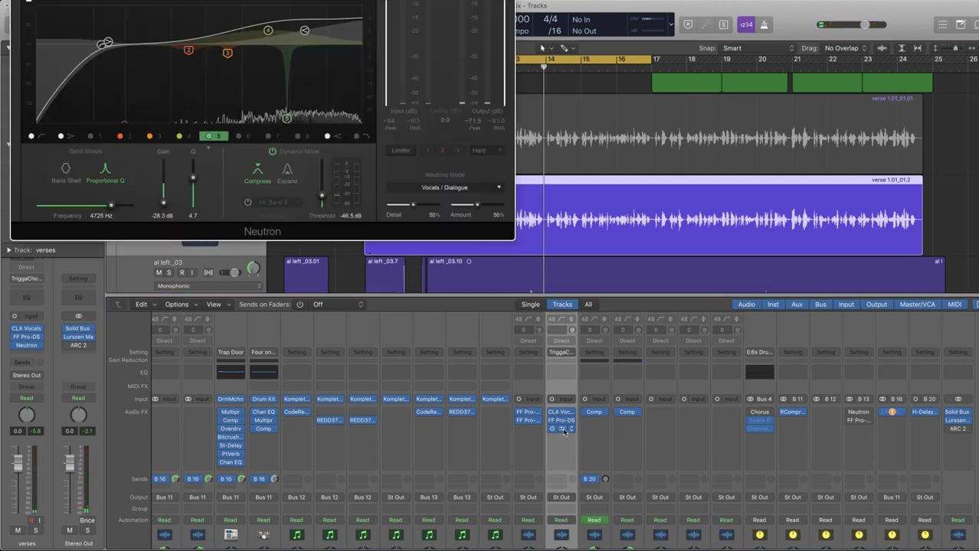
drag(337, 3, 606, 79)
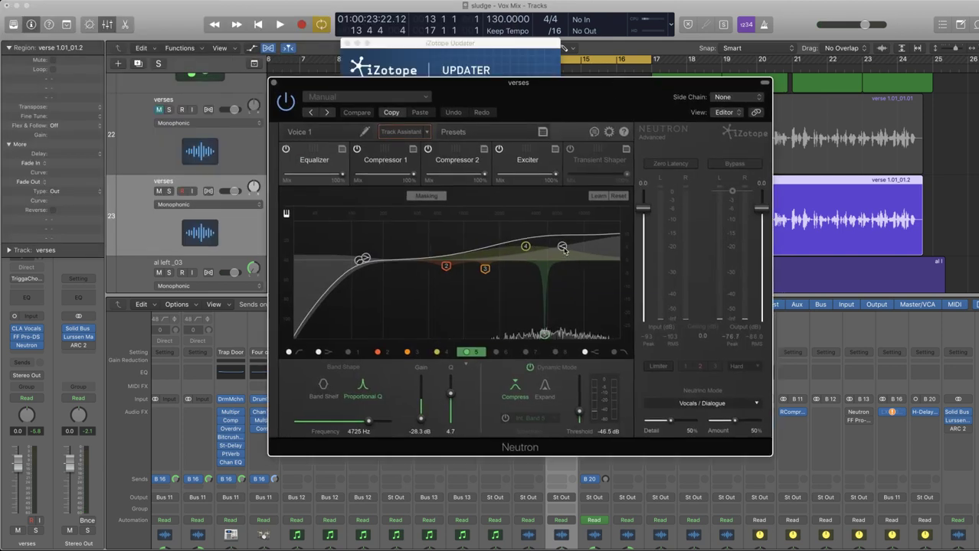
drag(563, 250, 564, 256)
key(space)
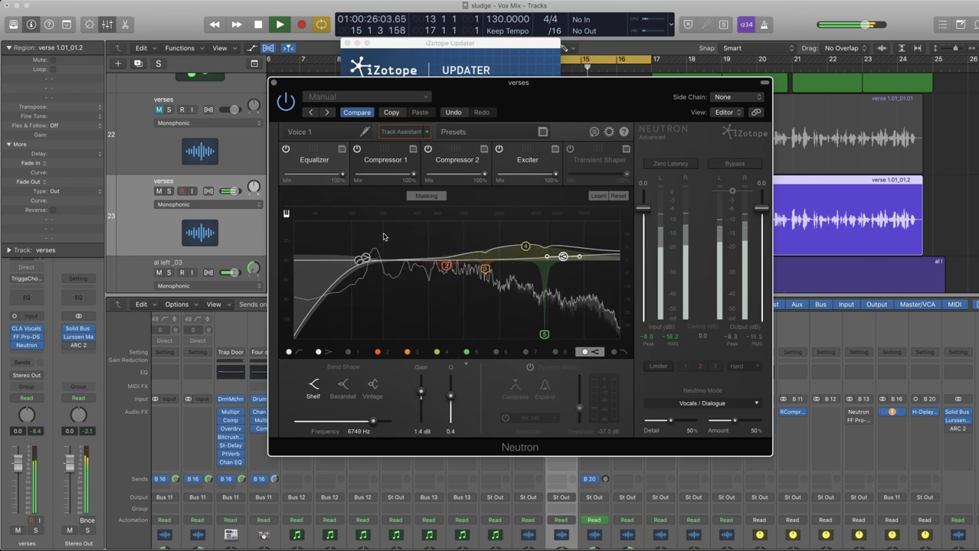
click(275, 84)
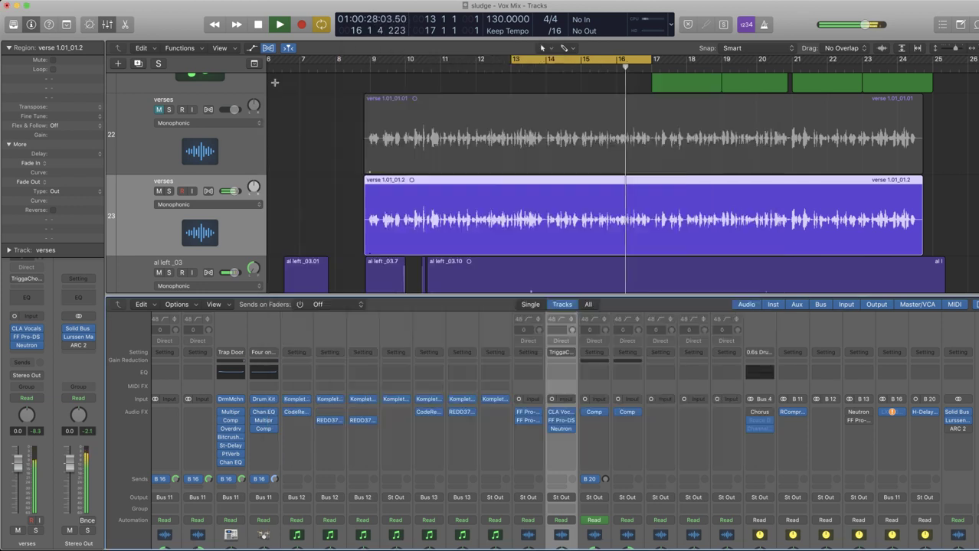
key(space)
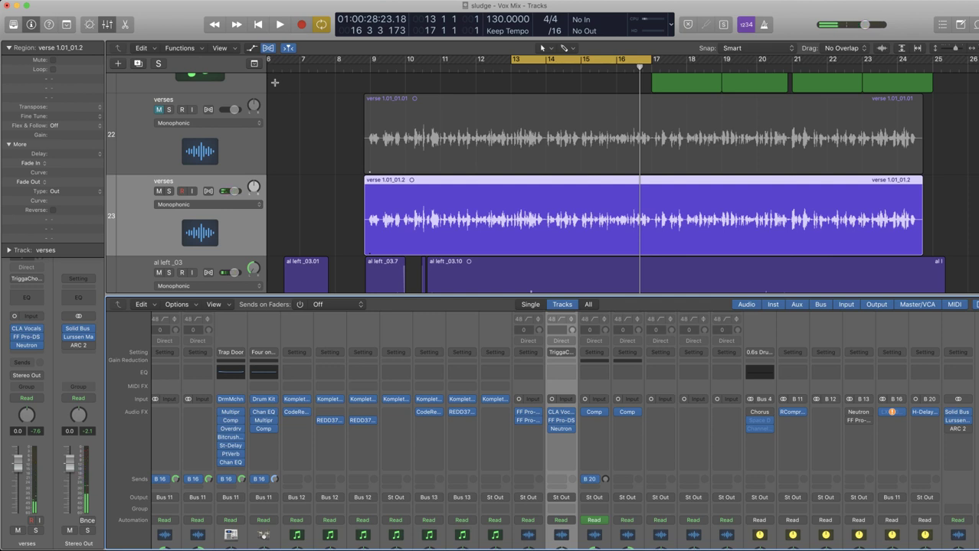
Unmute the original verses track and compare both verses tracks during playback by soloing them alternately.
scroll(523, 398, down, 3)
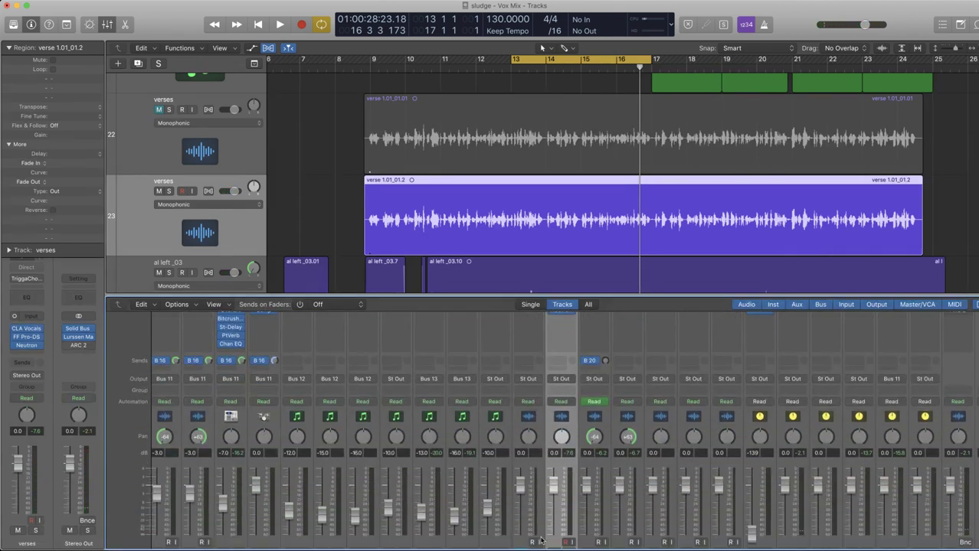
scroll(533, 481, down, 5)
click(523, 528)
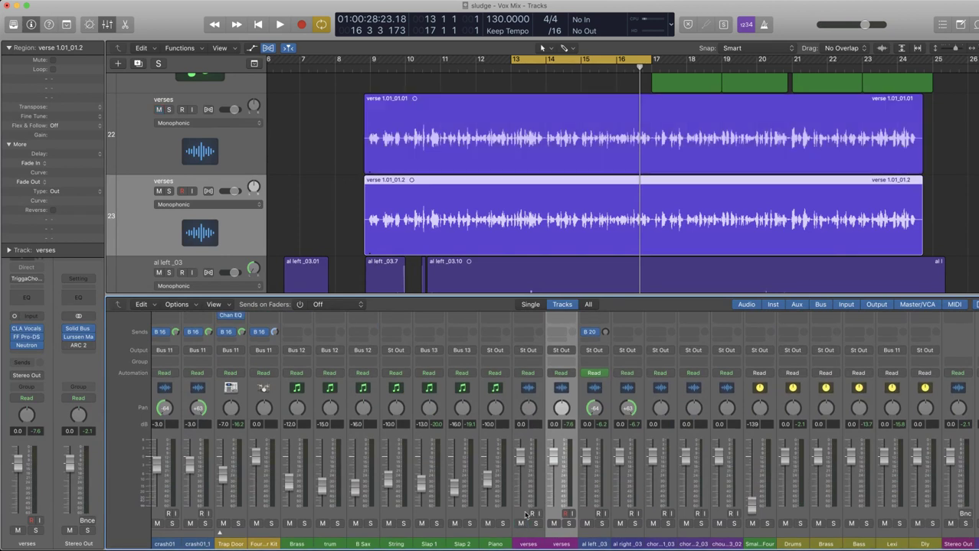
click(537, 526)
key(space)
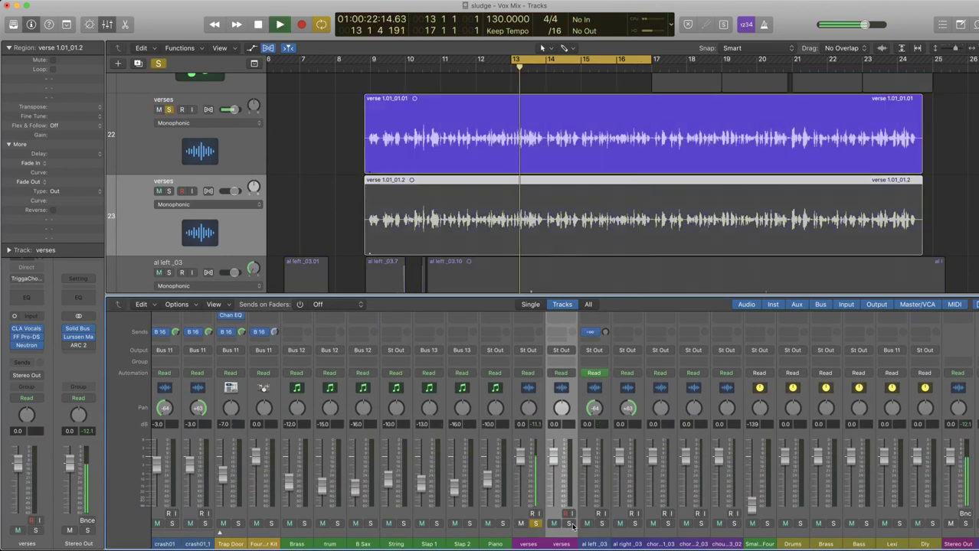
click(569, 525)
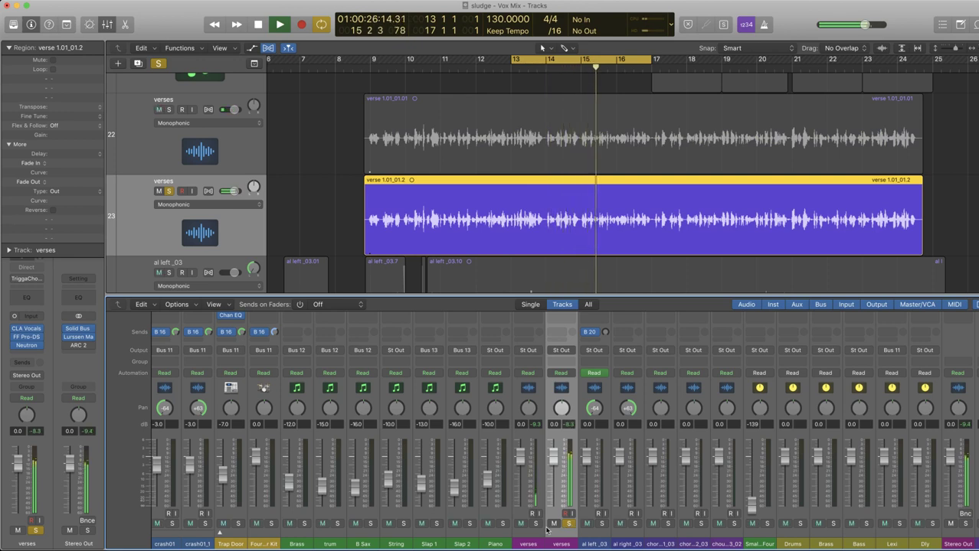
click(537, 524)
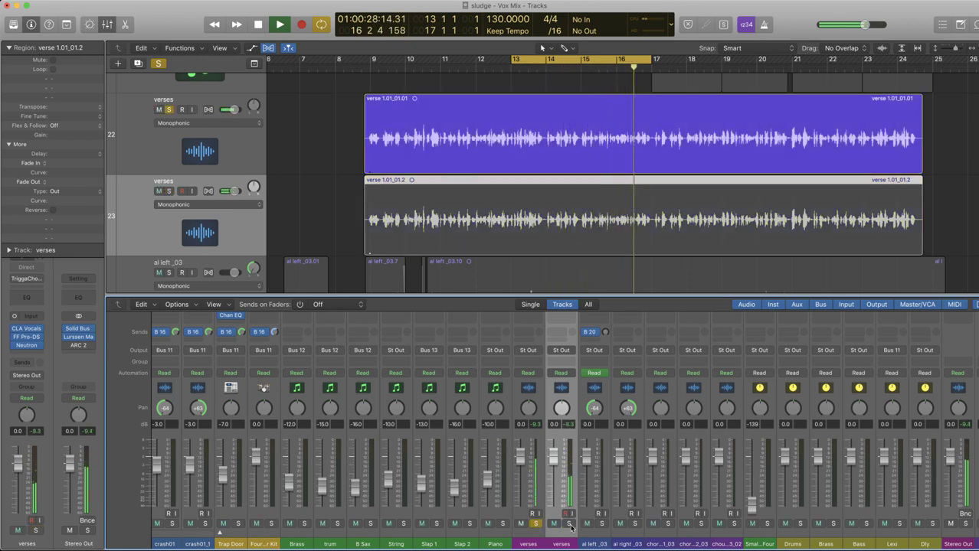
click(569, 524)
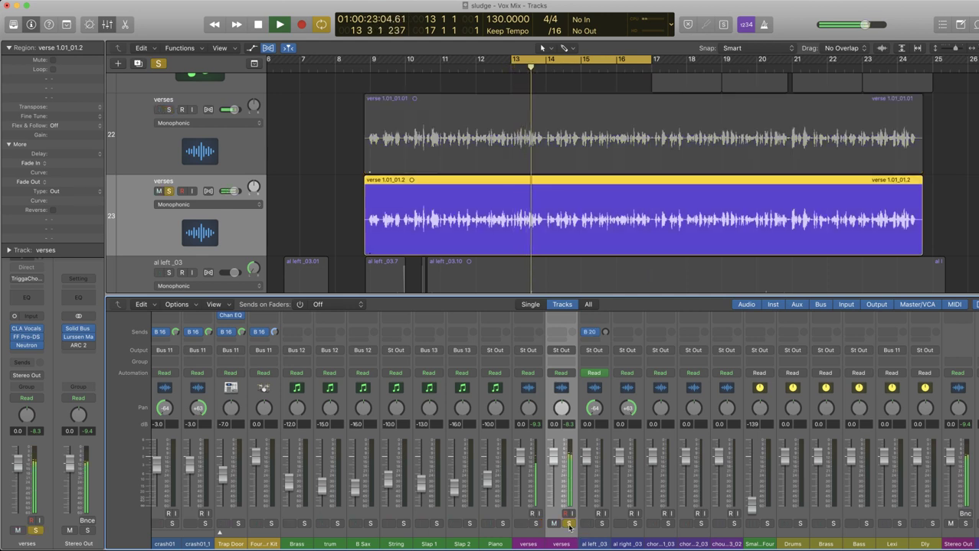
key(space)
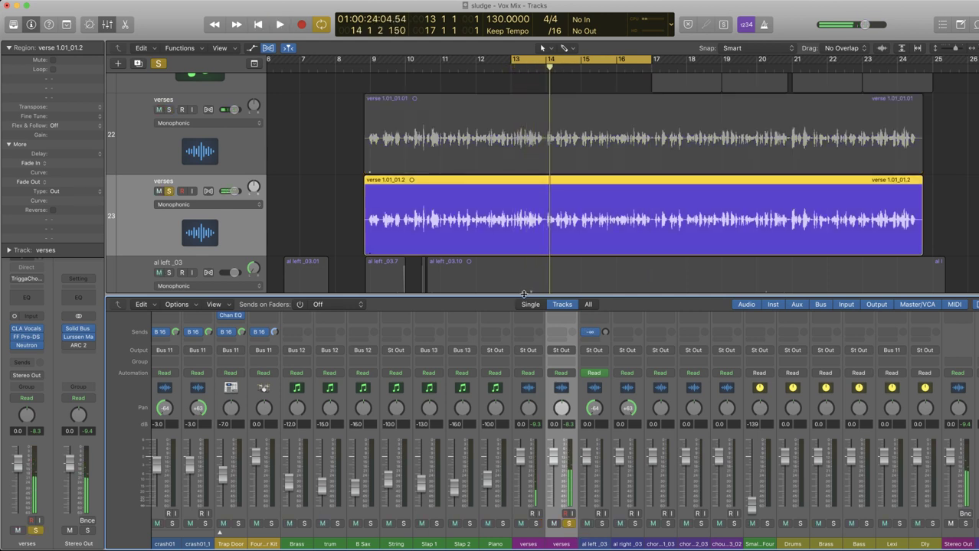
Delete the copied verse 1 region and copy all four verse regions from track 22 onto track 23 at the same positions.
key(z)
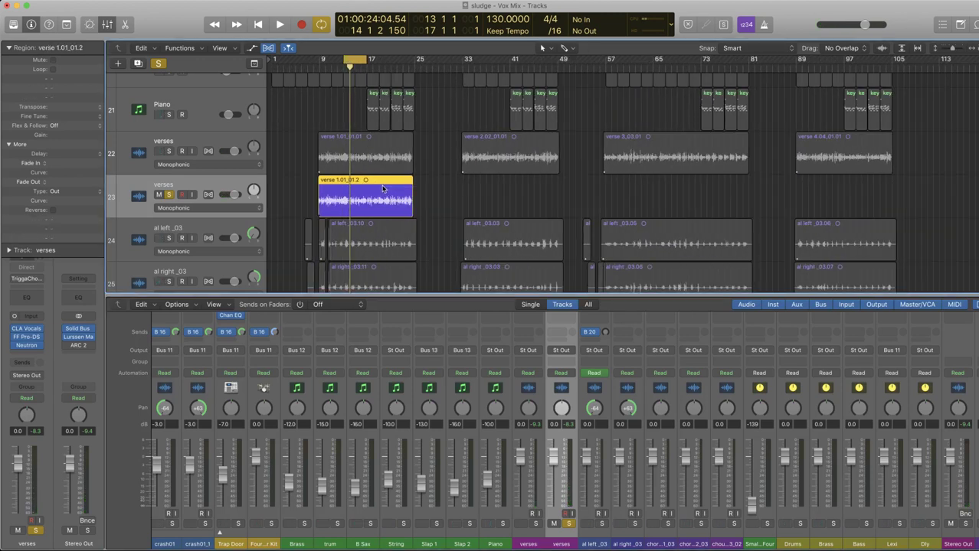
key(BackSpace)
drag(936, 144, 378, 190)
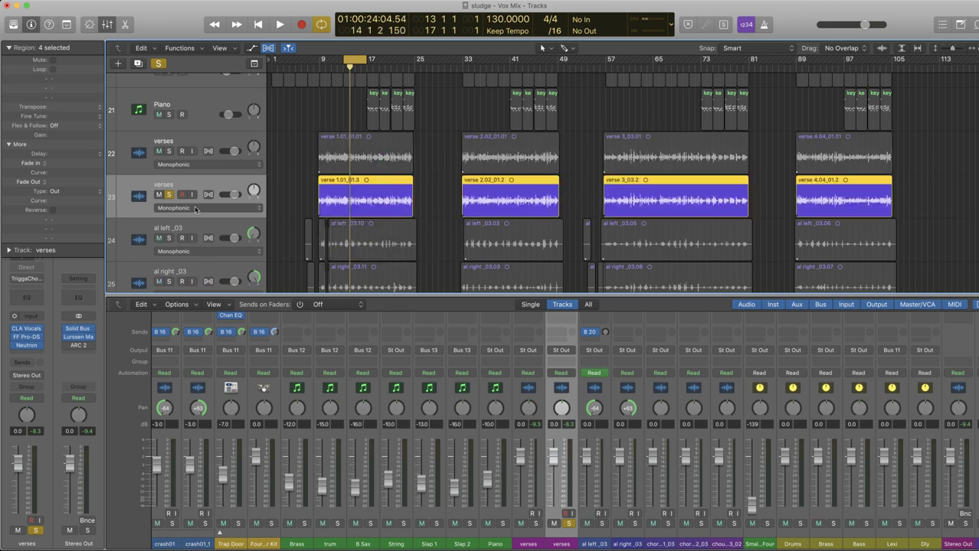
Unsolo the duplicate verses track, then mute the original verses track and hide it.
click(171, 169)
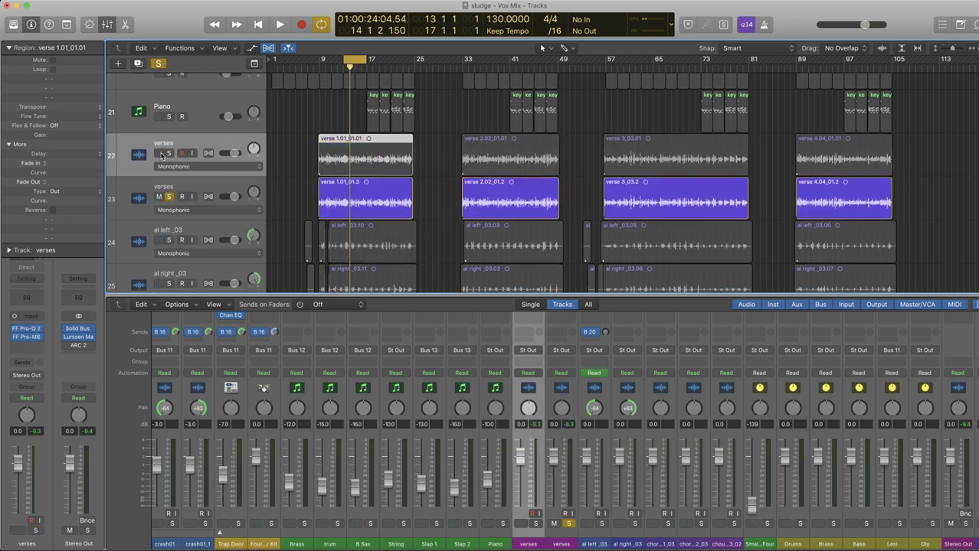
click(168, 196)
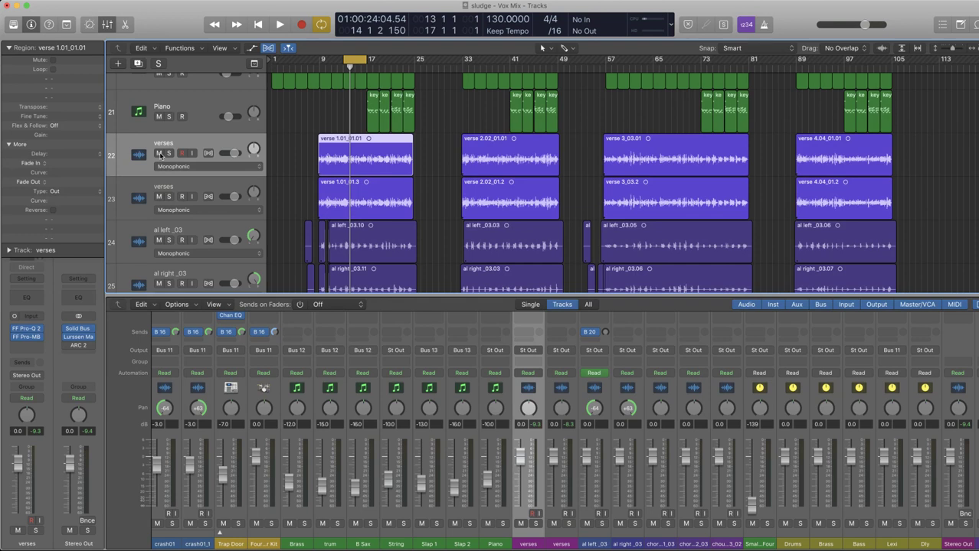
click(159, 153)
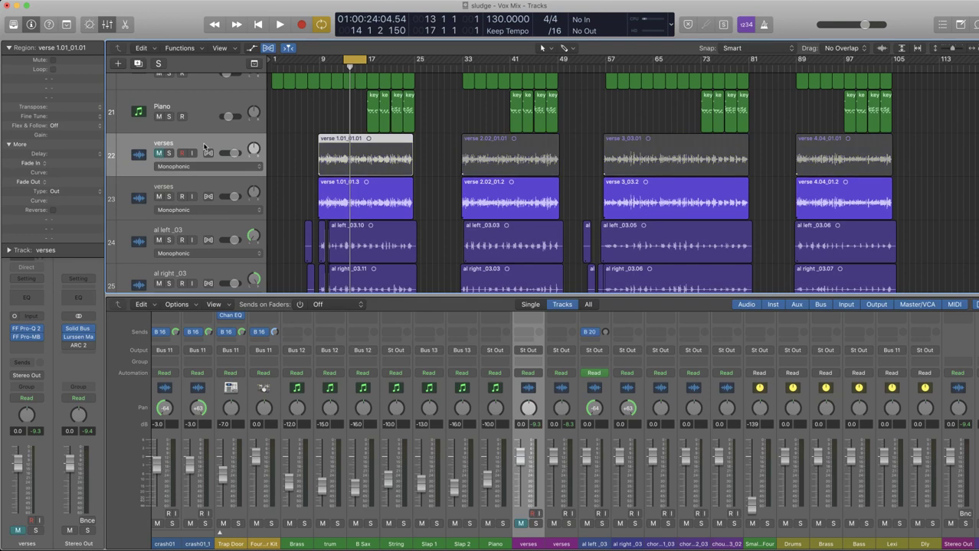
key(h)
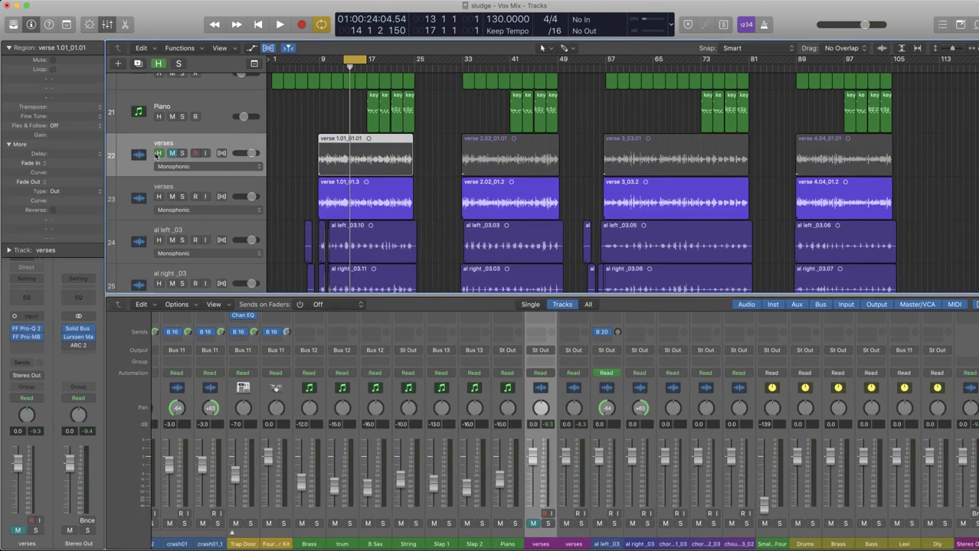
key(h)
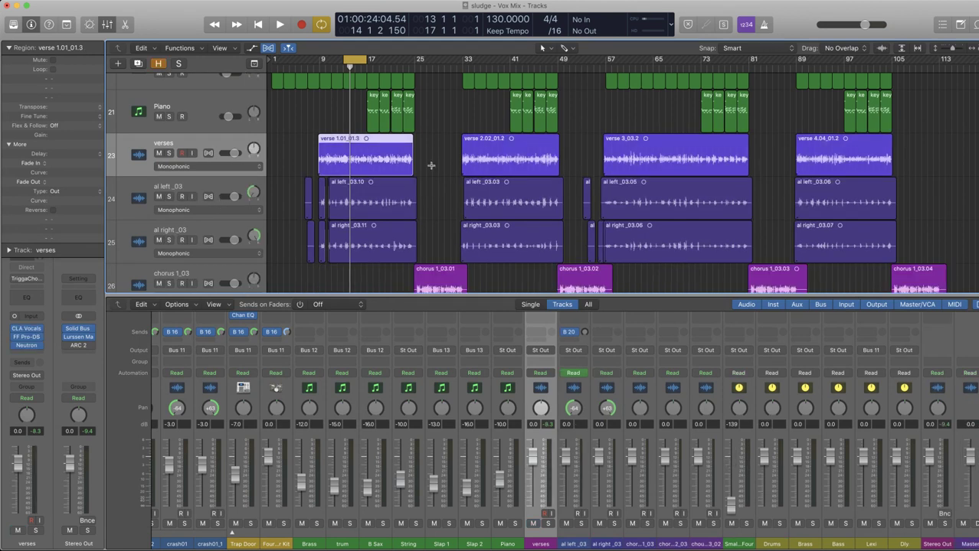
click(428, 145)
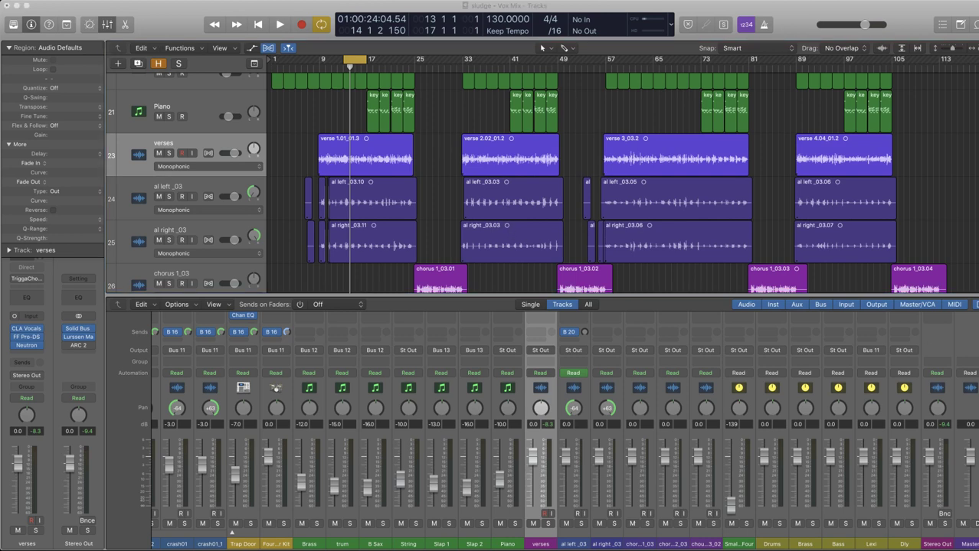
Turn off cycle mode and play the mix from the start of verse 1 near bar 9.
click(357, 63)
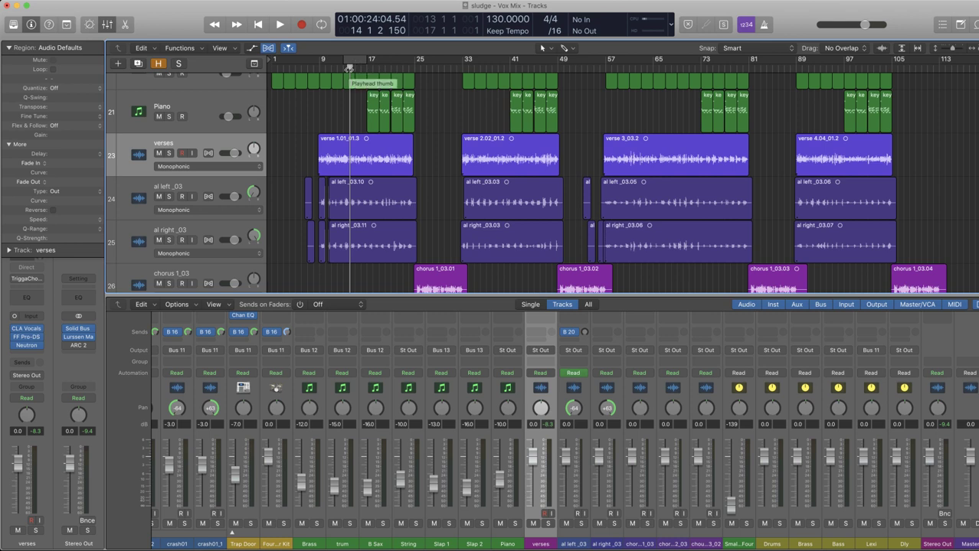
key(Return)
key(space)
click(317, 69)
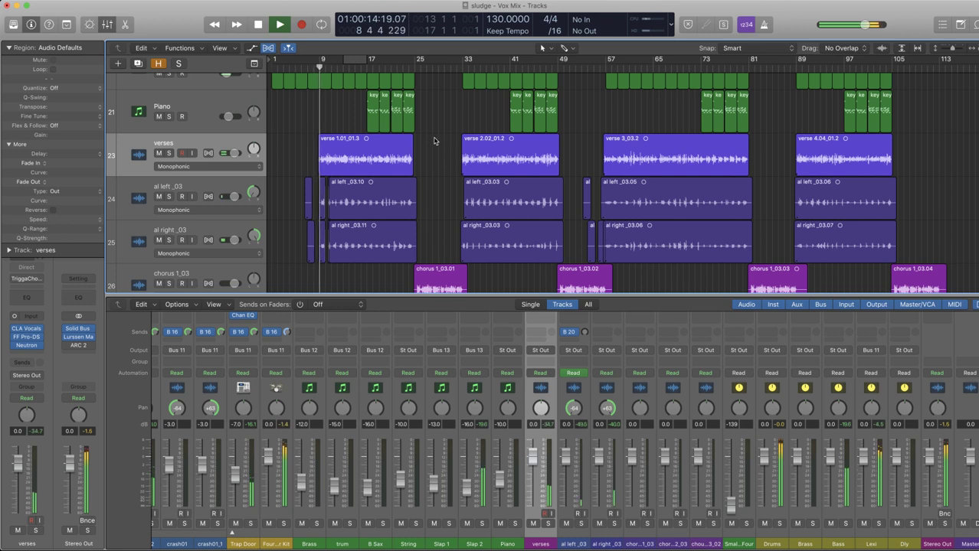
scroll(436, 140, up, 10)
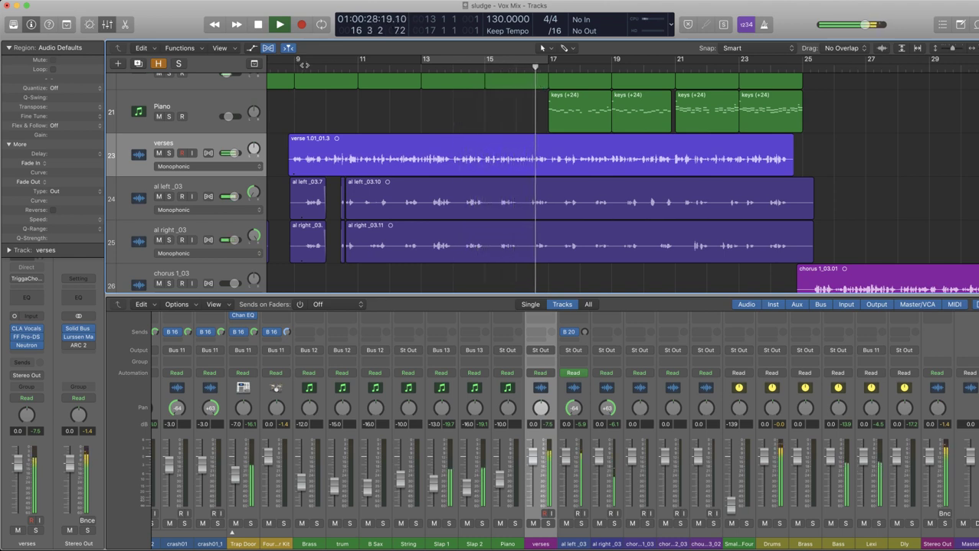
Stop playback and set the cycle range from bar 9 to bar 17.
key(space)
drag(298, 60, 546, 74)
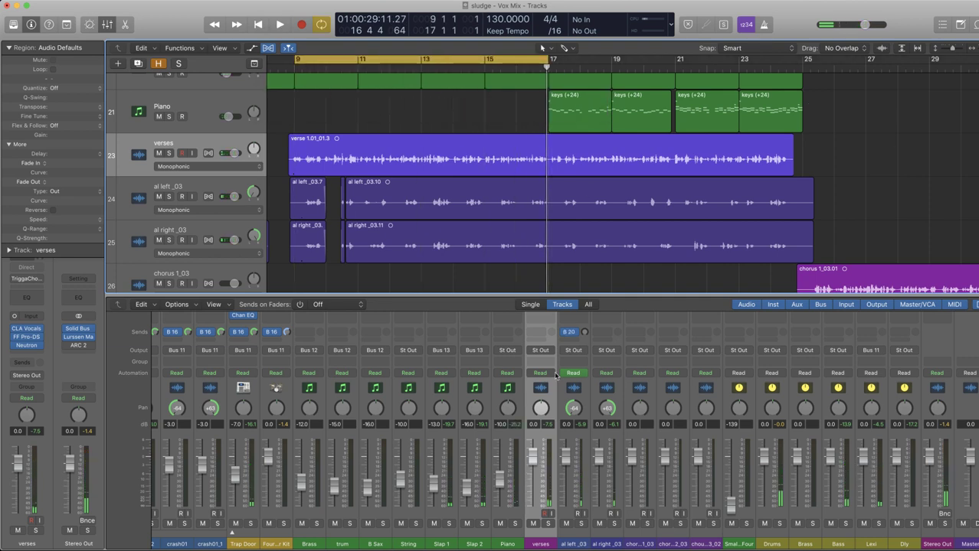
scroll(556, 375, up, 5)
scroll(542, 383, down, 5)
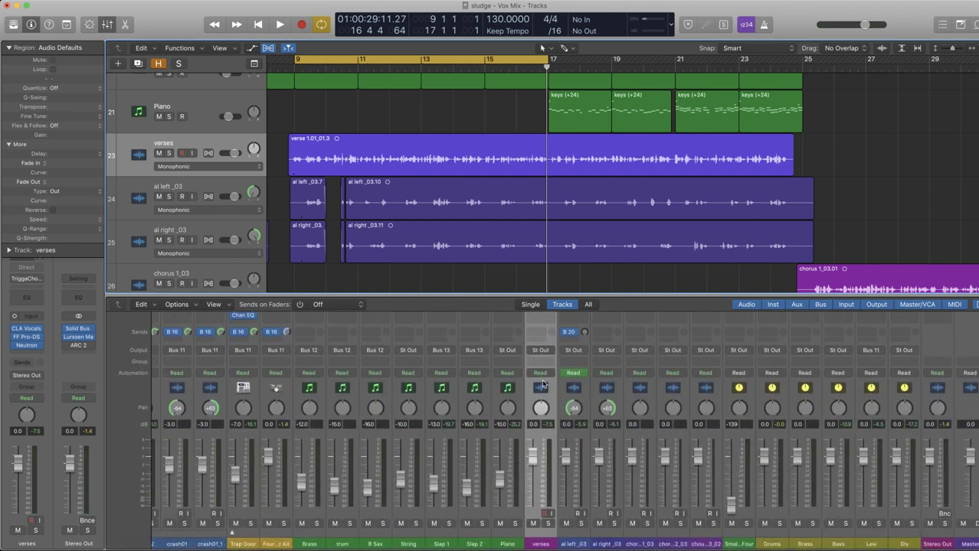
Select the verses, al left and al right tracks and route their outputs to Bus 14.
click(208, 233)
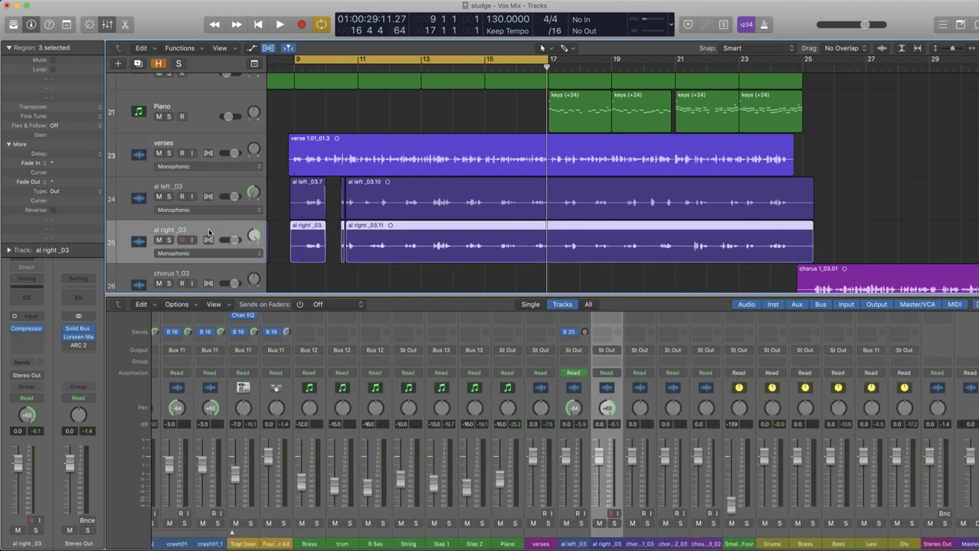
shift+click(217, 144)
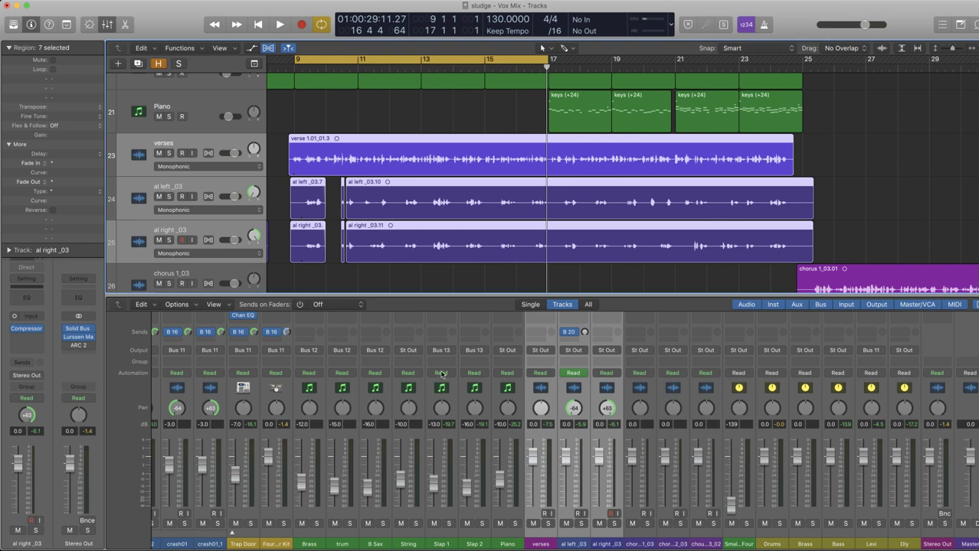
scroll(539, 411, up, 3)
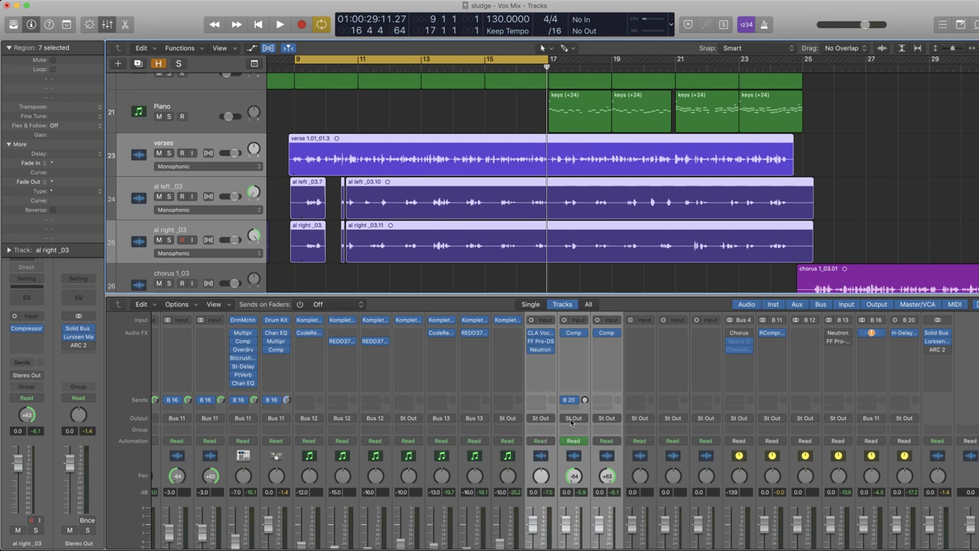
click(541, 419)
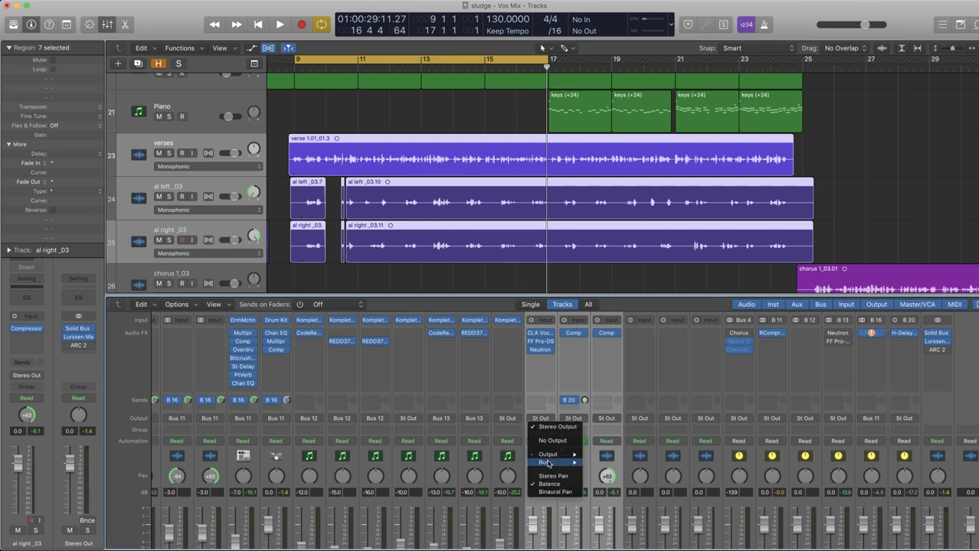
mouse_move(546, 463)
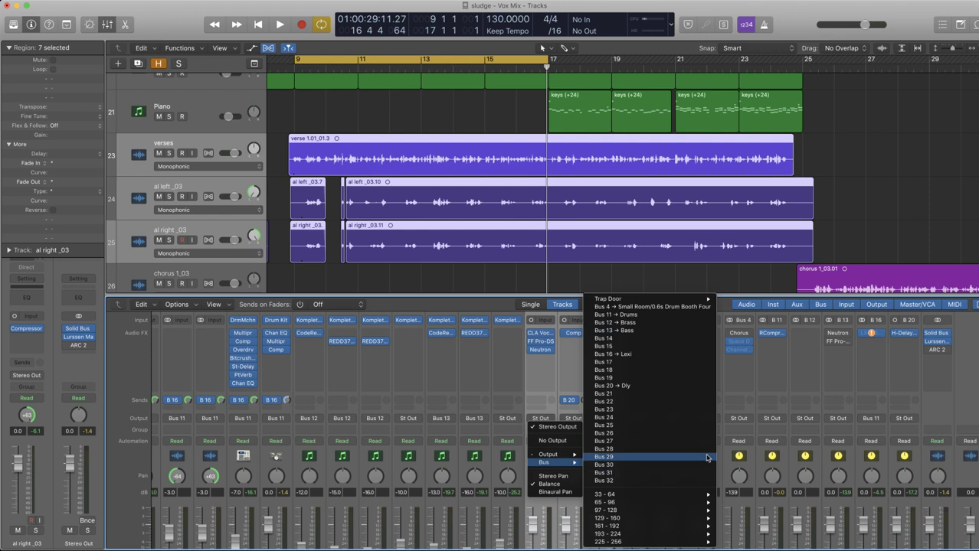
click(643, 345)
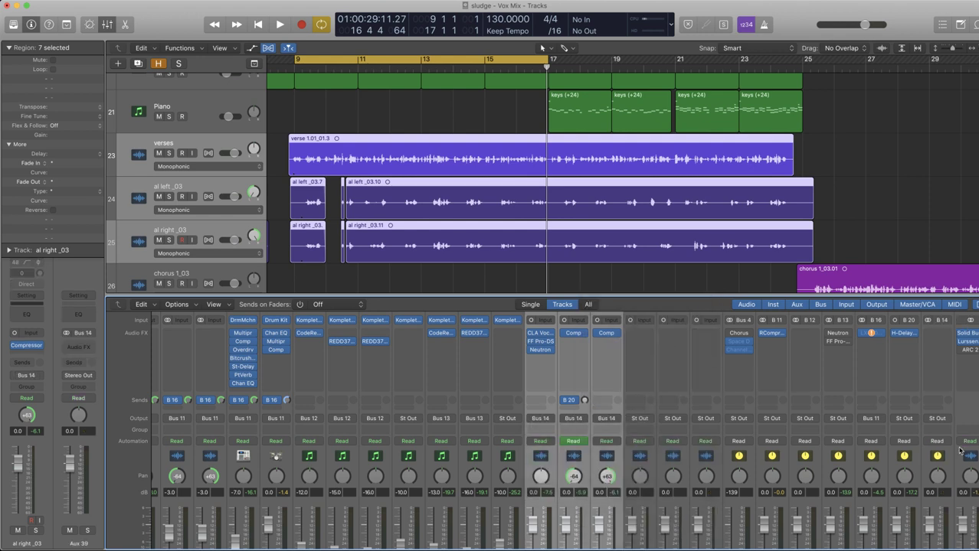
Rename the new Bus 14 aux channel as "Vx Vs".
scroll(938, 540, down, 5)
click(938, 544)
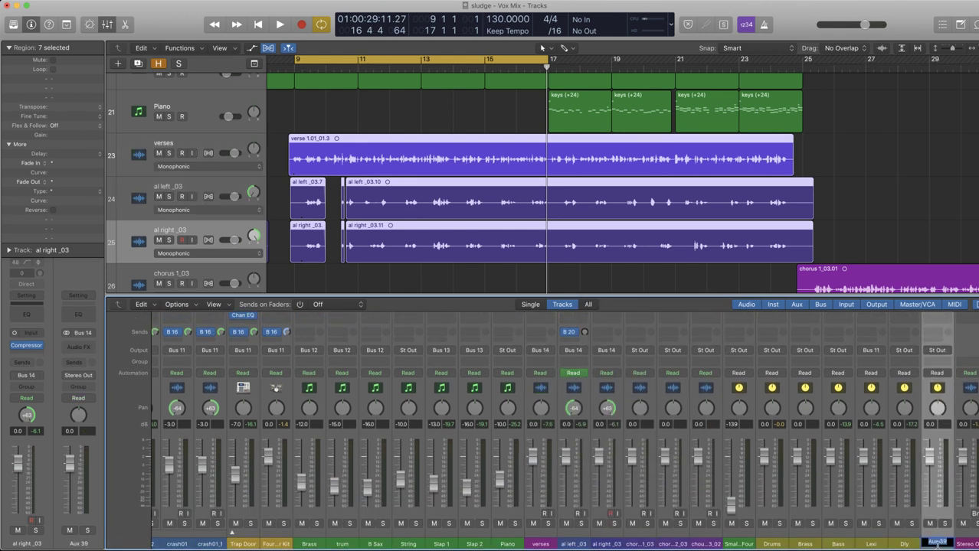
key(BackSpace)
key(Return)
Solo the Vx Vs aux and audition the combined verse vocals, stopping near bar 11.
click(946, 524)
key(space)
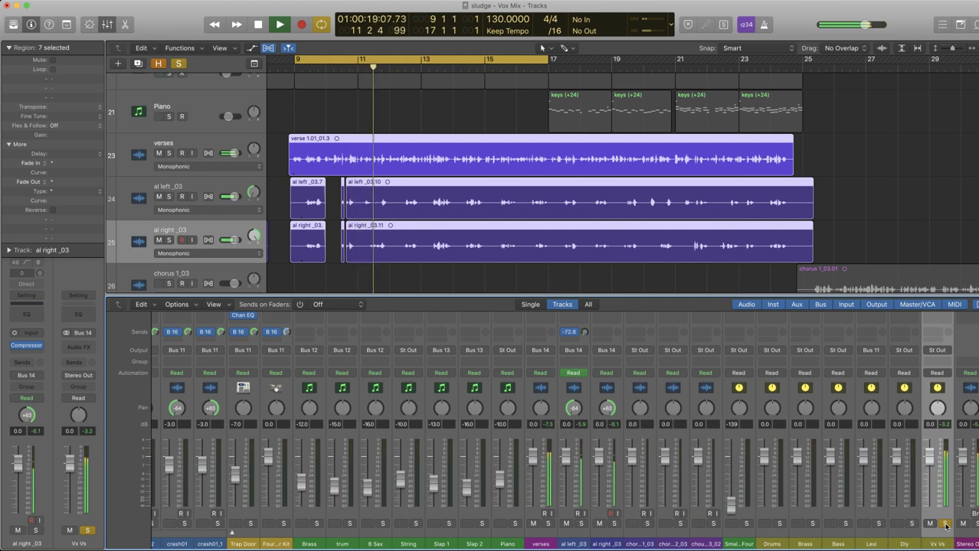
key(space)
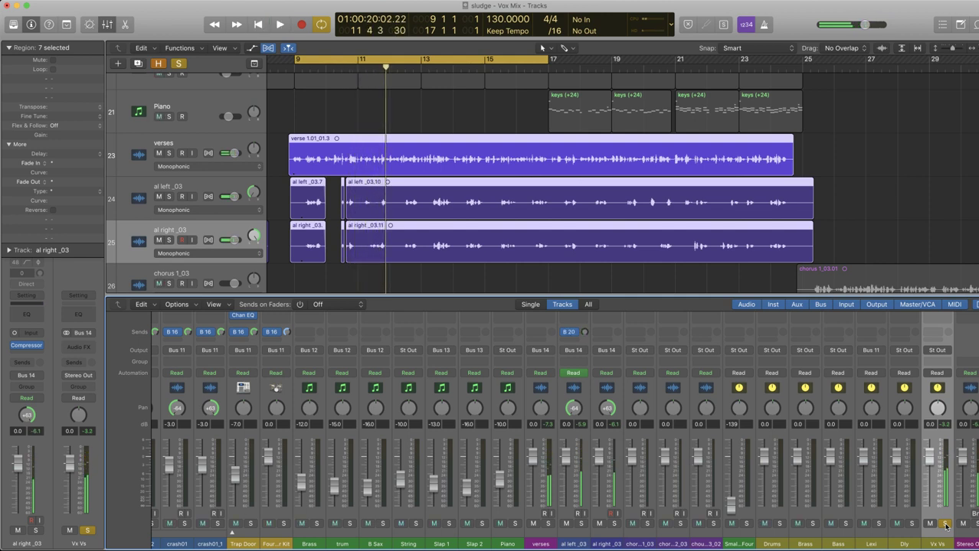
Insert Neutron 3 on the Vx Vs aux, hide its plug-in header and position its window over the arrangement.
scroll(942, 513, down, 2)
scroll(939, 506, up, 5)
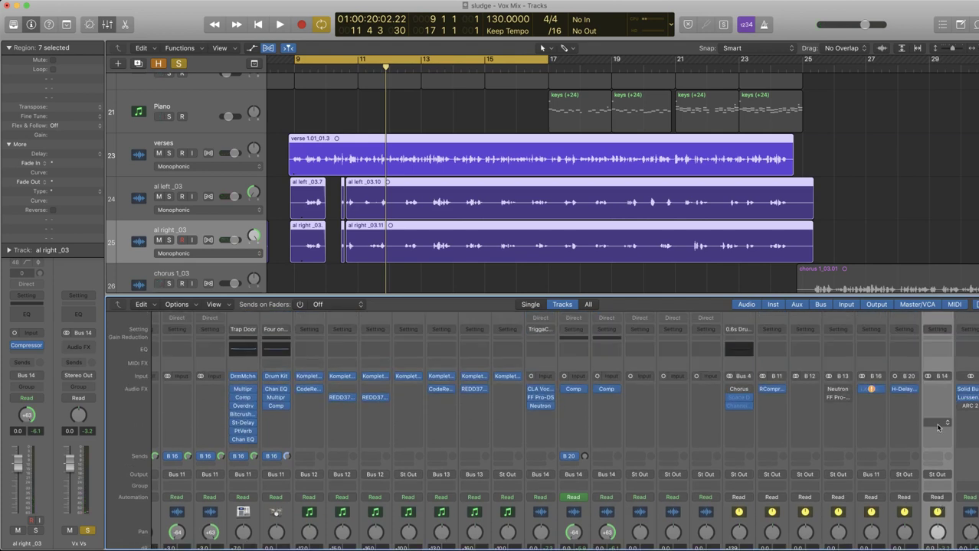
click(805, 147)
scroll(934, 395, down, 1)
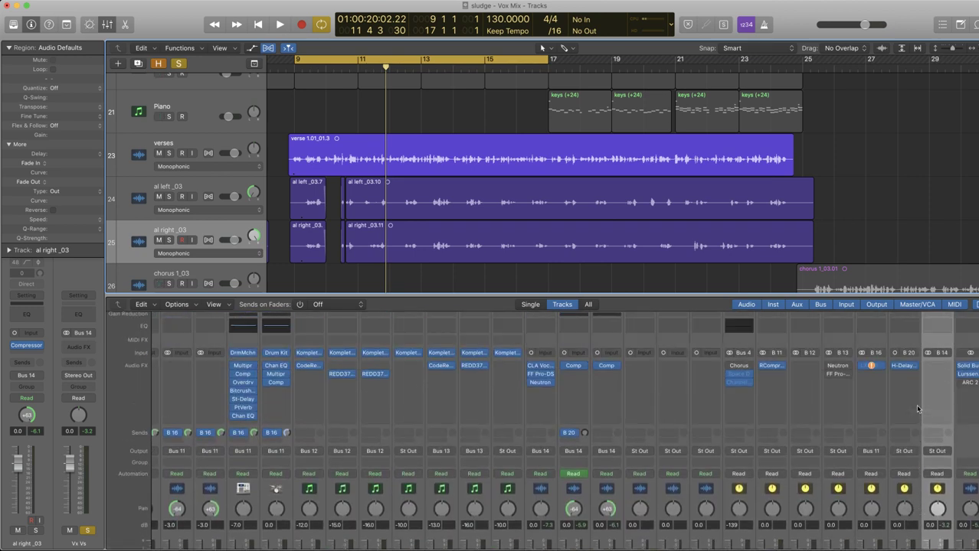
click(949, 381)
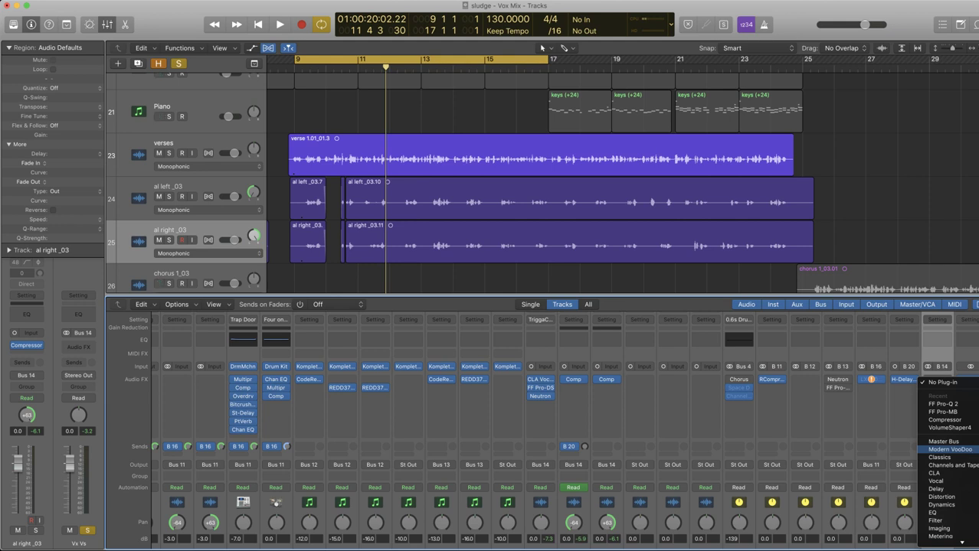
click(978, 451)
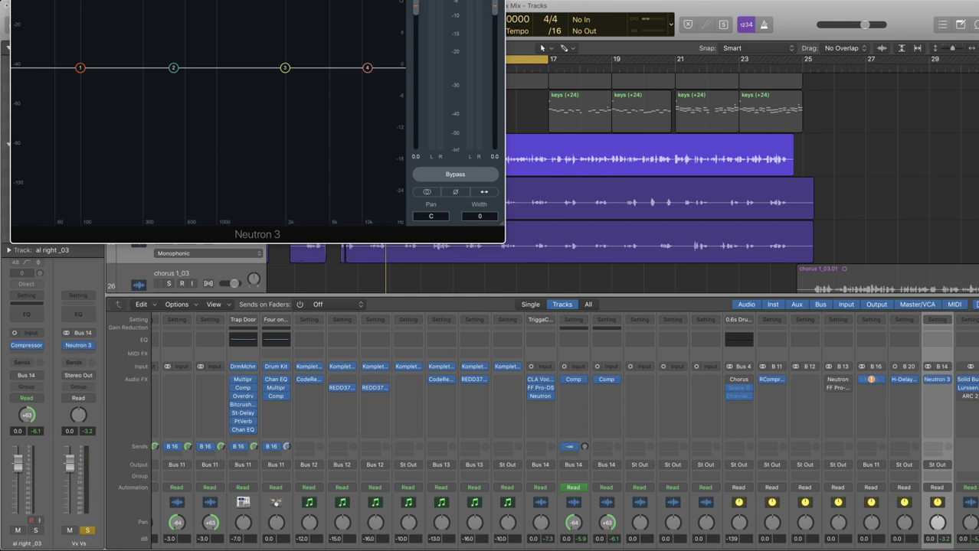
drag(314, 0, 704, 110)
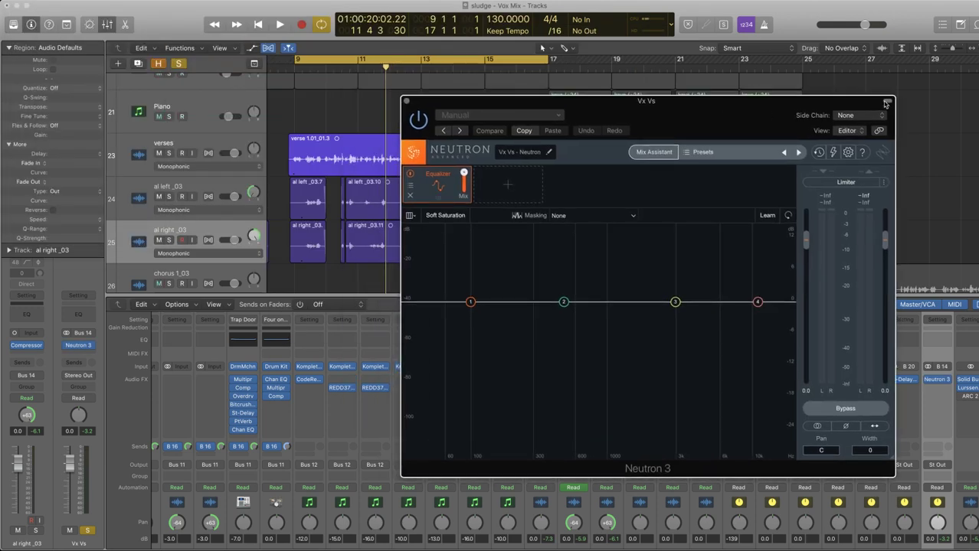
click(886, 103)
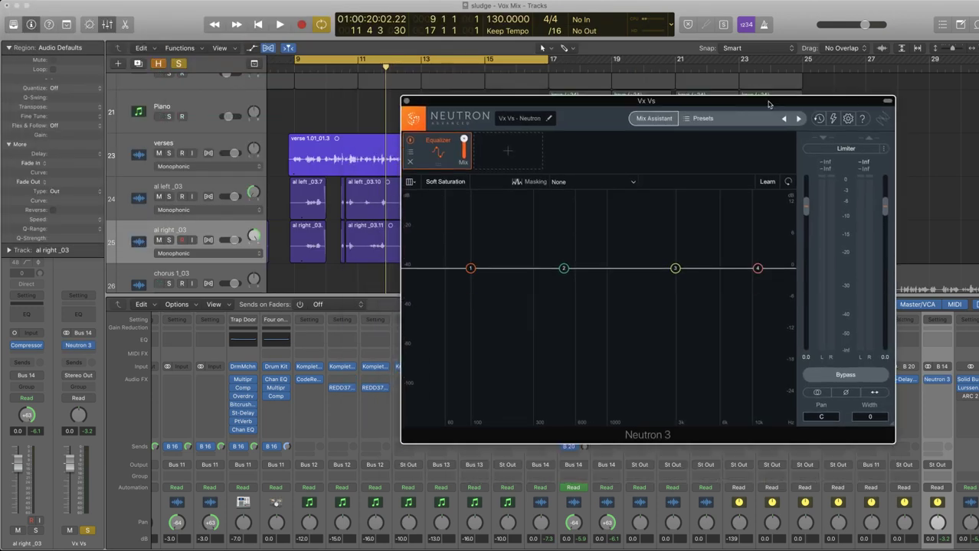
drag(769, 103, 893, 214)
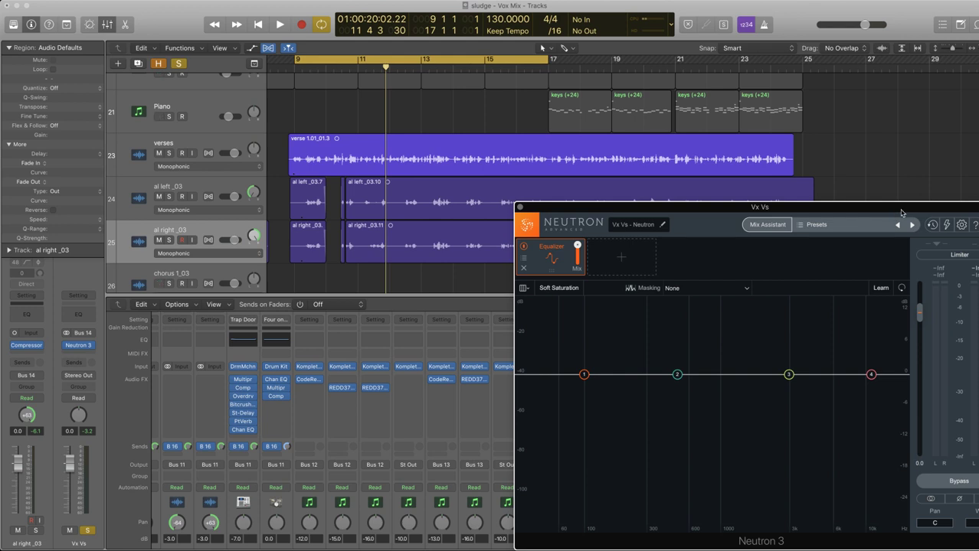
drag(908, 214, 724, 147)
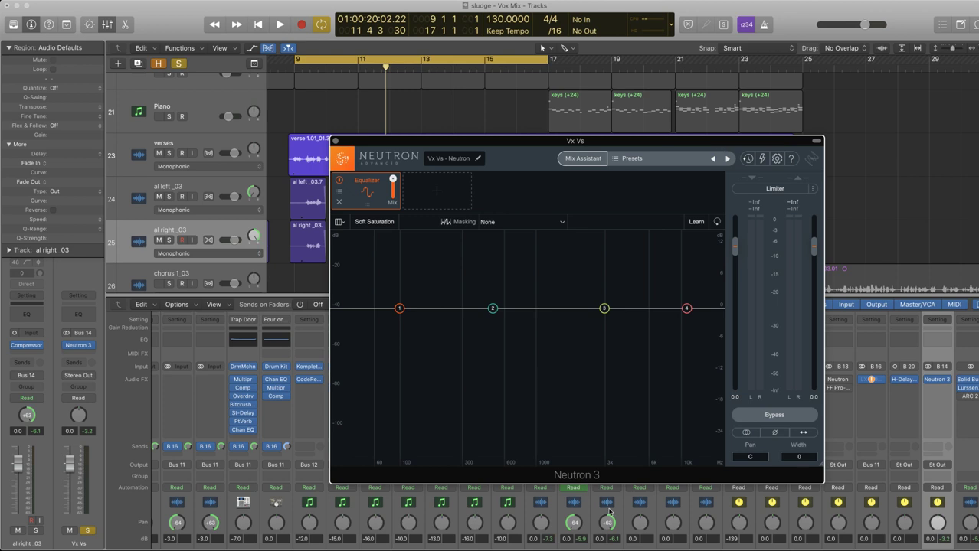
mouse_move(625, 534)
drag(509, 143, 598, 157)
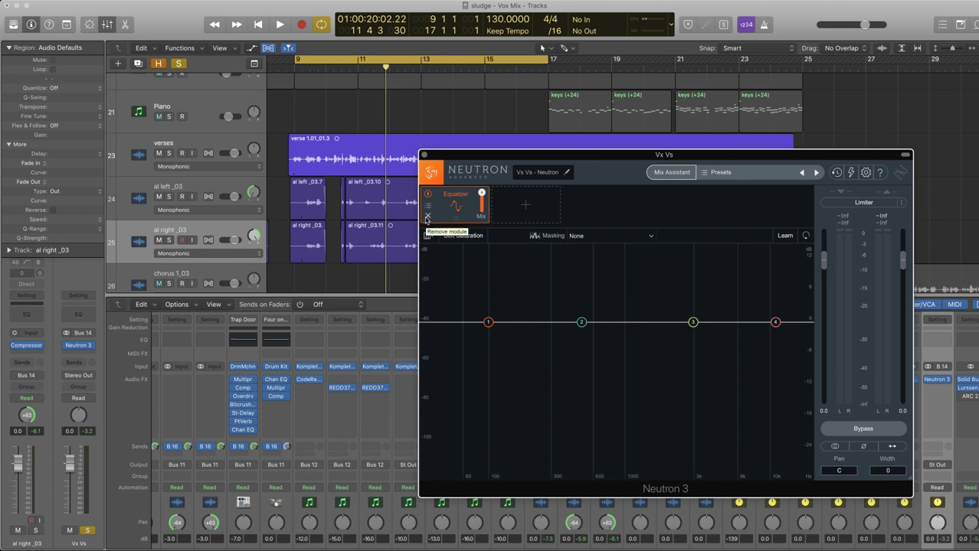
Replace Neutron's Equalizer module with Compressor 1.
click(428, 216)
click(473, 215)
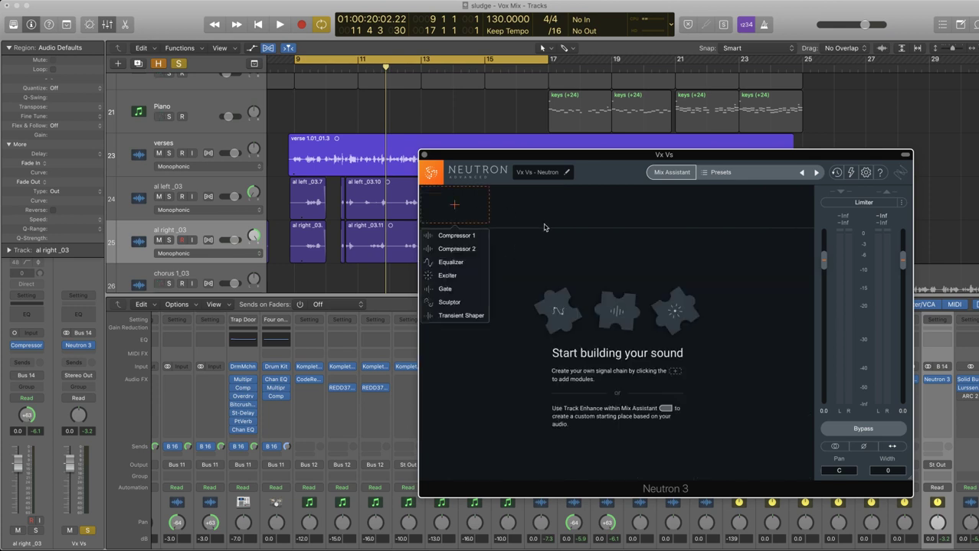
click(474, 237)
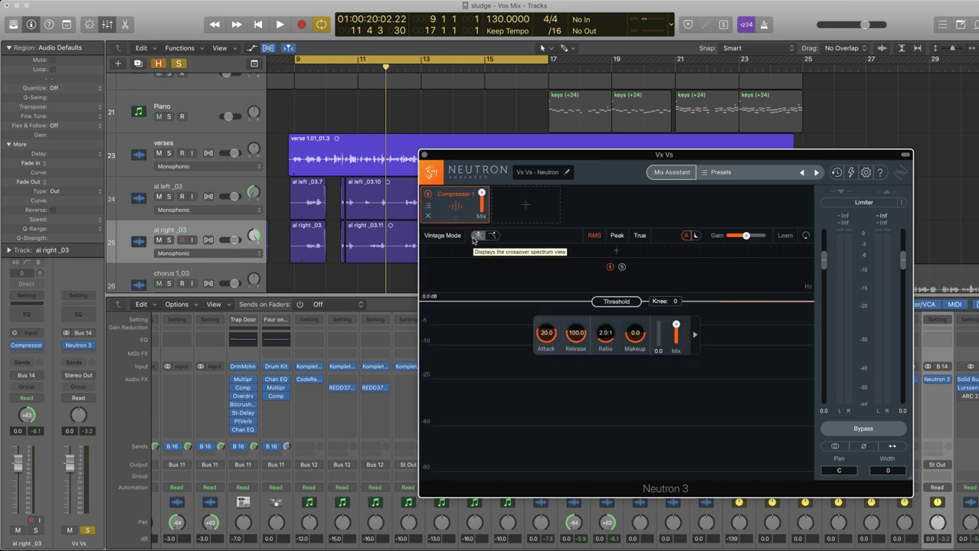
Enable Vintage Mode on Compressor 1 and set its level detection to Peak.
drag(617, 178, 638, 159)
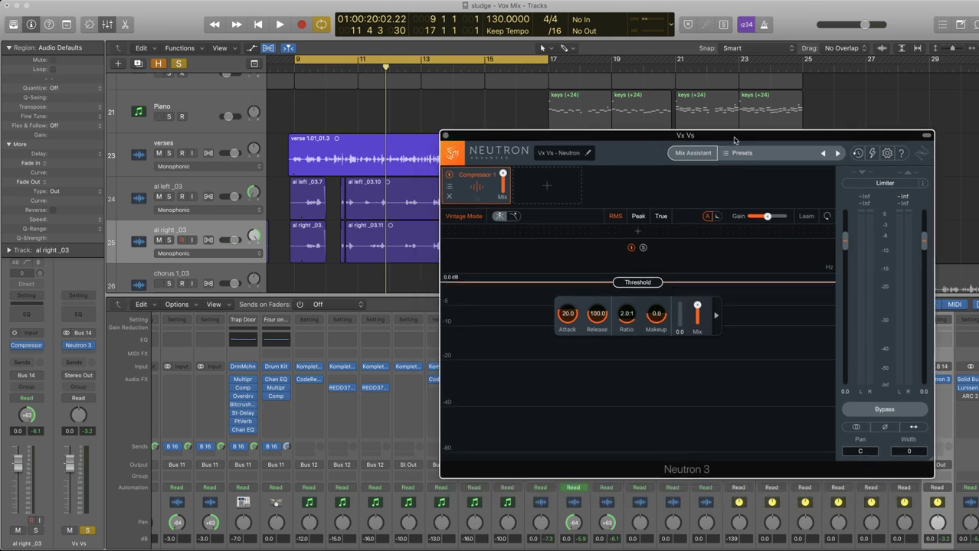
click(638, 217)
mouse_move(827, 140)
mouse_down()
mouse_move(879, 228)
mouse_move(838, 130)
mouse_up()
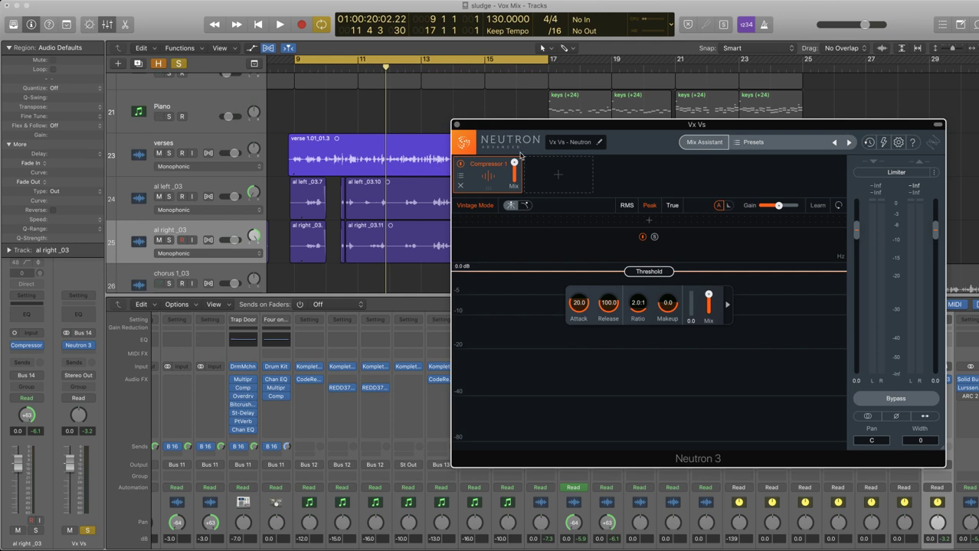
Bypass Neutron 3 on the Vx Vs aux, audition the verse vocals without it, and re-enable the plug-in.
drag(866, 126, 657, 130)
click(928, 381)
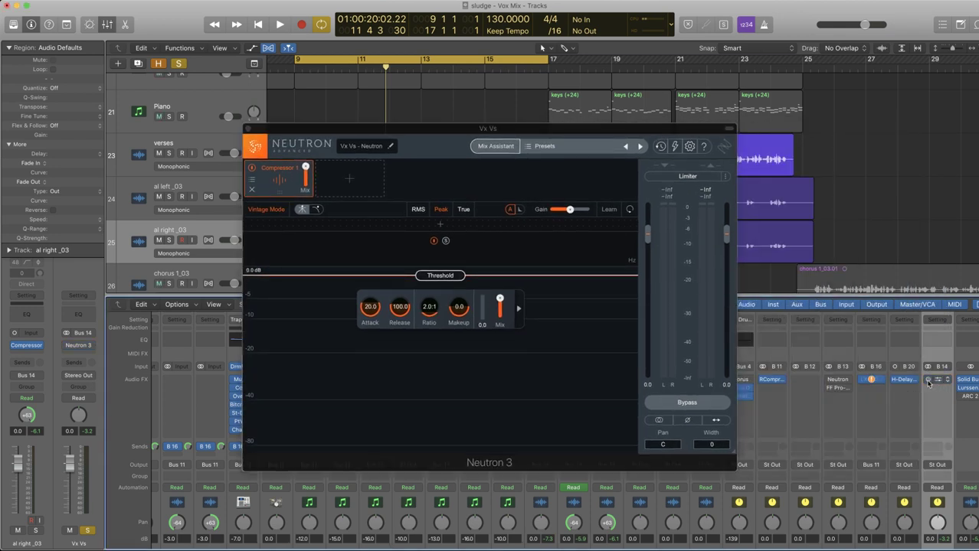
key(space)
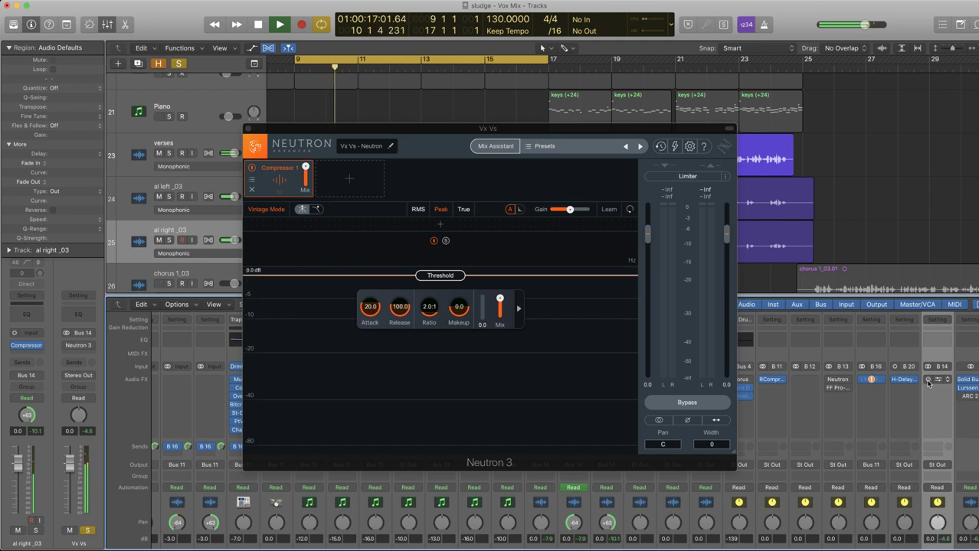
key(space)
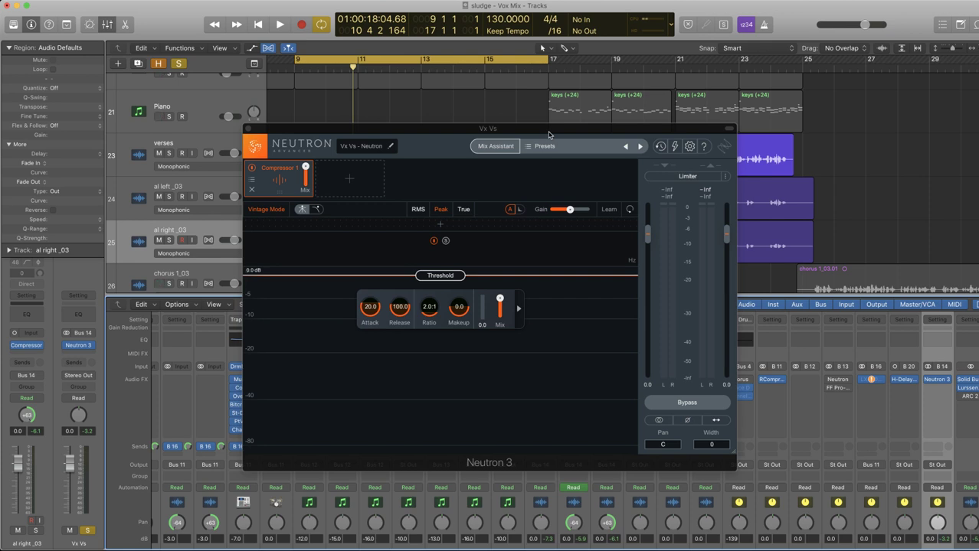
During playback, set Compressor 1's threshold to -7.9 dB and its ratio to 3.5:1.
key(space)
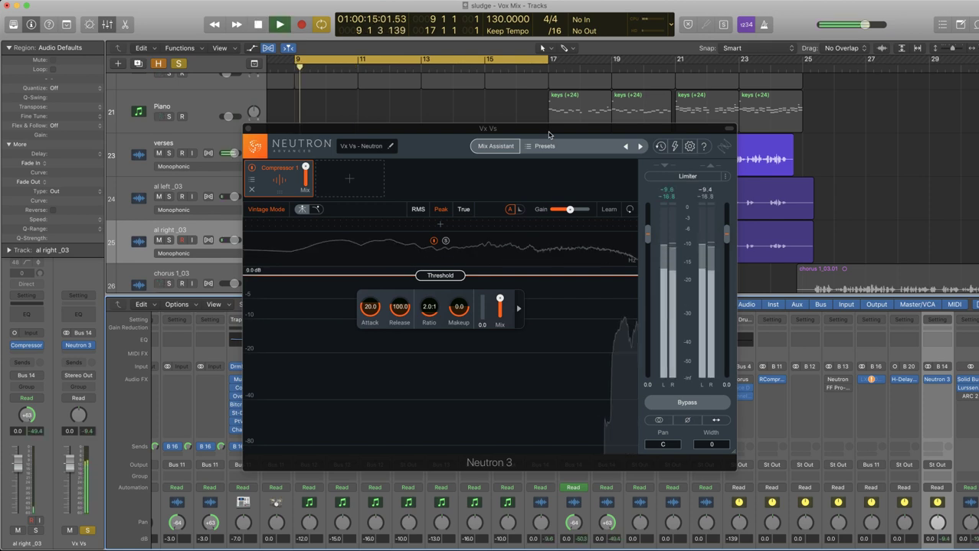
drag(441, 275, 427, 315)
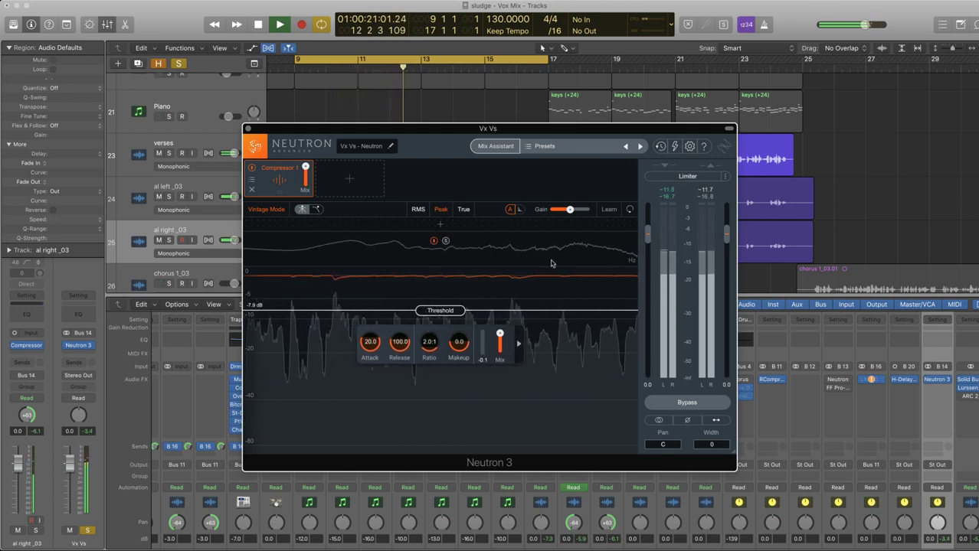
drag(428, 346, 428, 328)
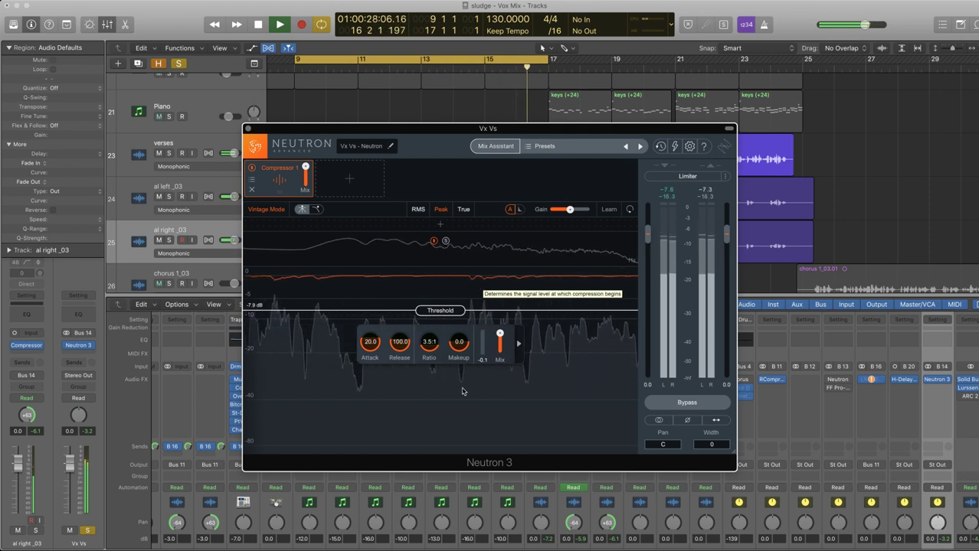
Set Compressor 1's release time to 240 ms.
drag(399, 349, 399, 343)
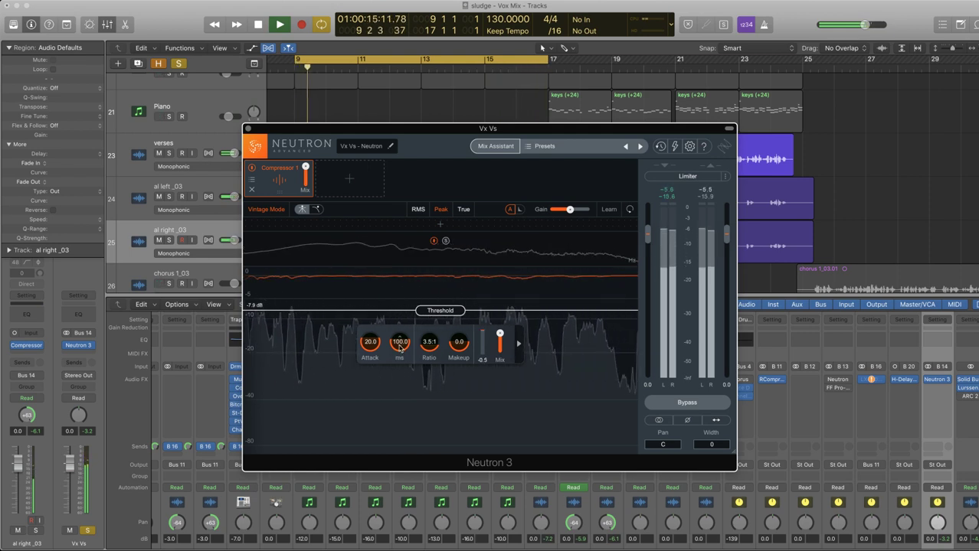
double_click(399, 344)
text(240)
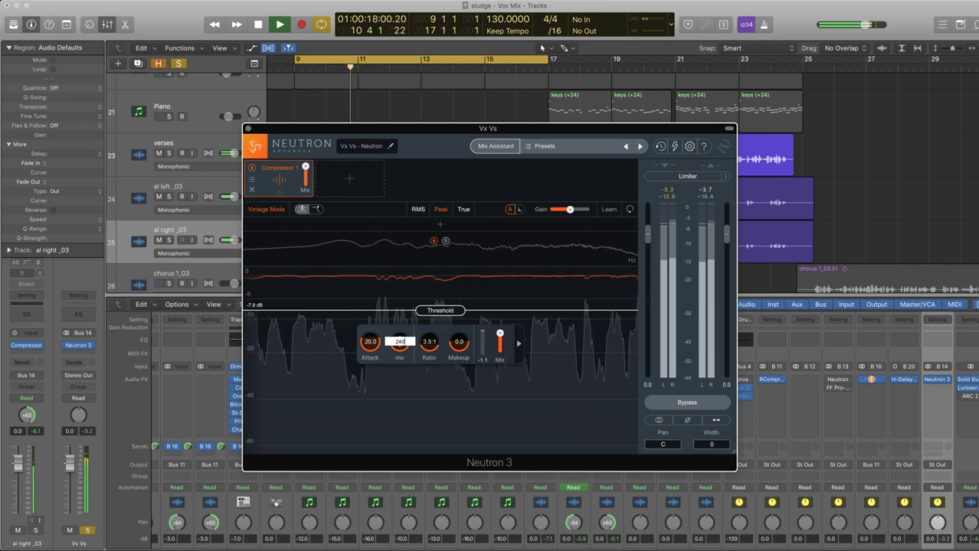
key(Return)
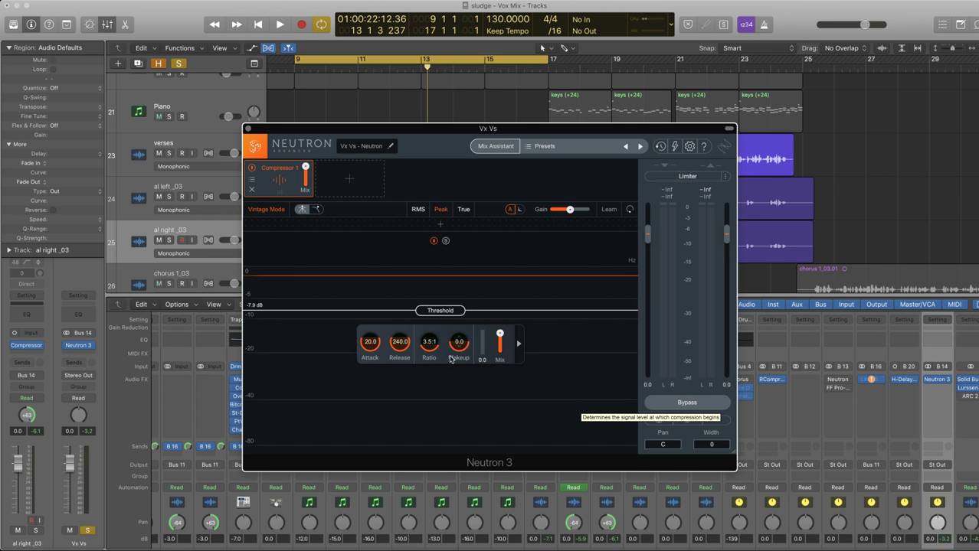
Raise Compressor 1's makeup gain to 2.2 and audition the compressed verse vocals from bar 9.
drag(459, 350, 465, 342)
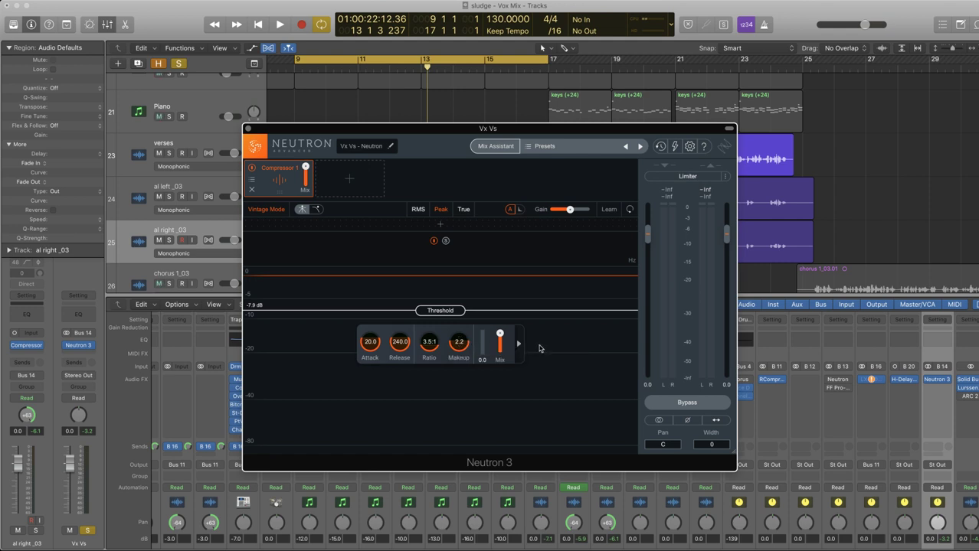
key(space)
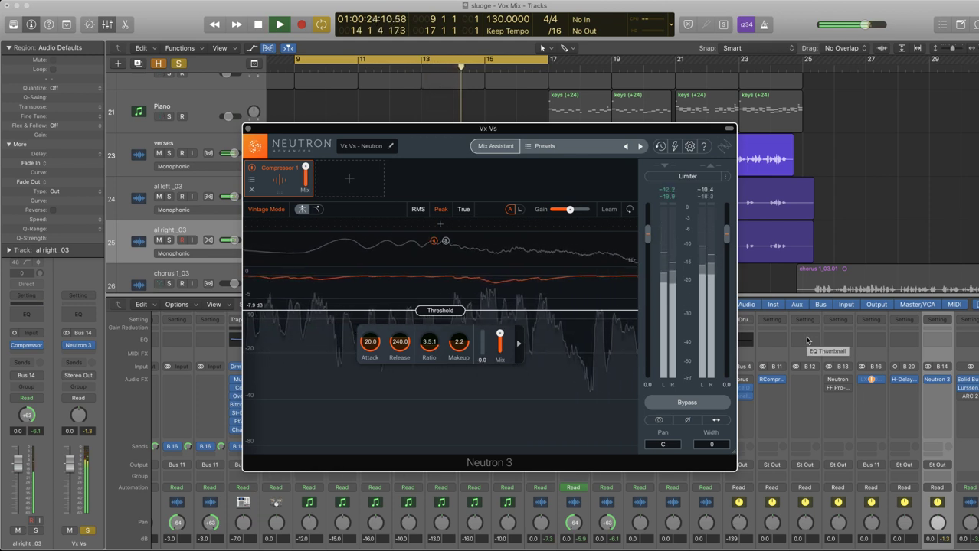
key(space)
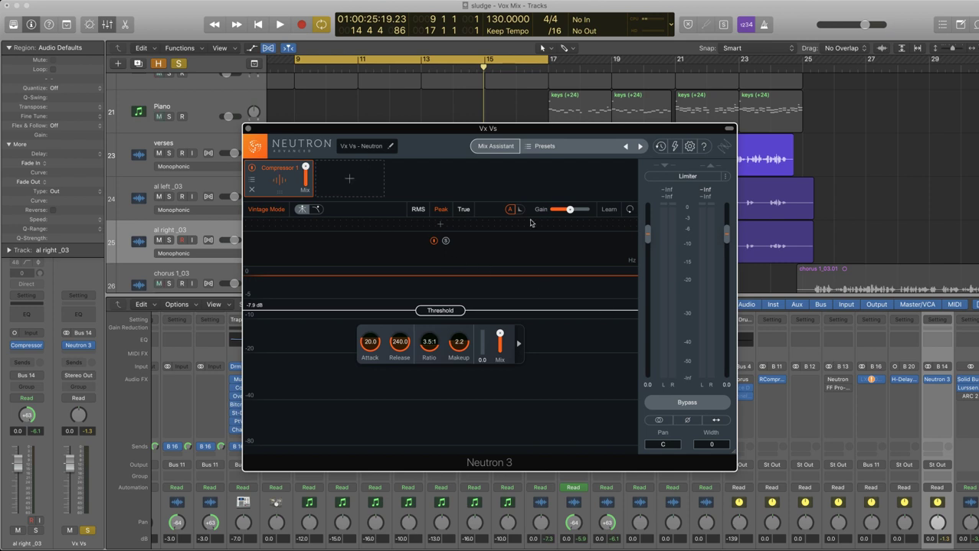
key(space)
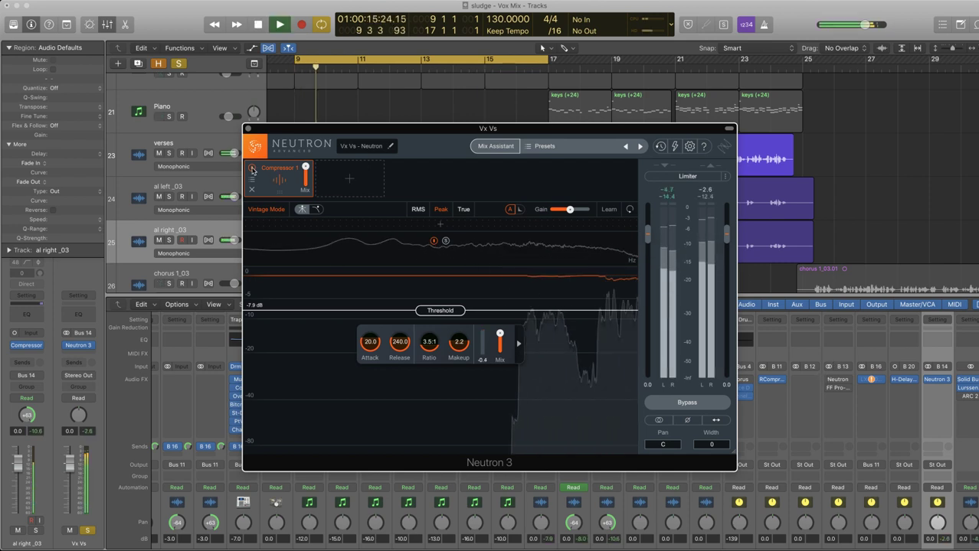
Compare the soloed verse vocals with Compressor 1 off and on, stop playback, and close the Neutron 3 window.
click(252, 169)
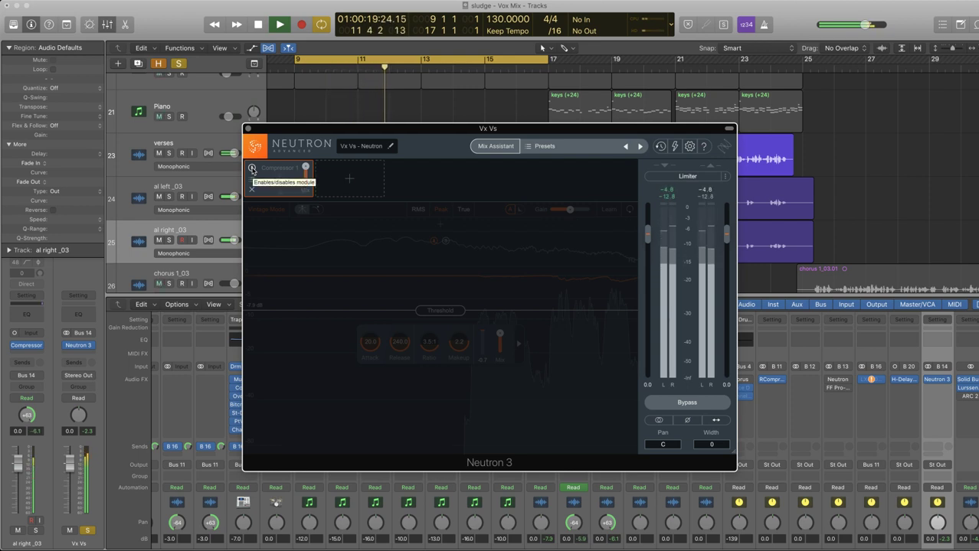
click(252, 169)
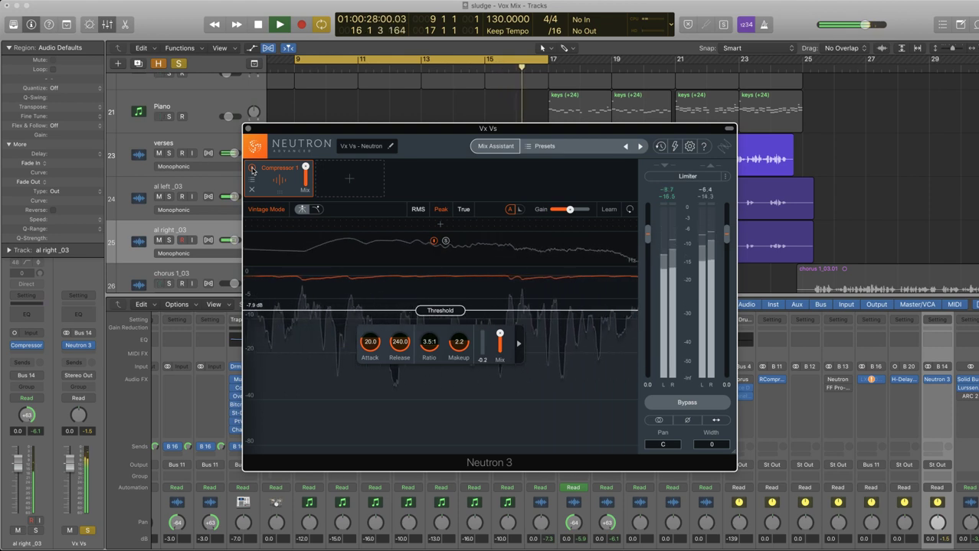
key(space)
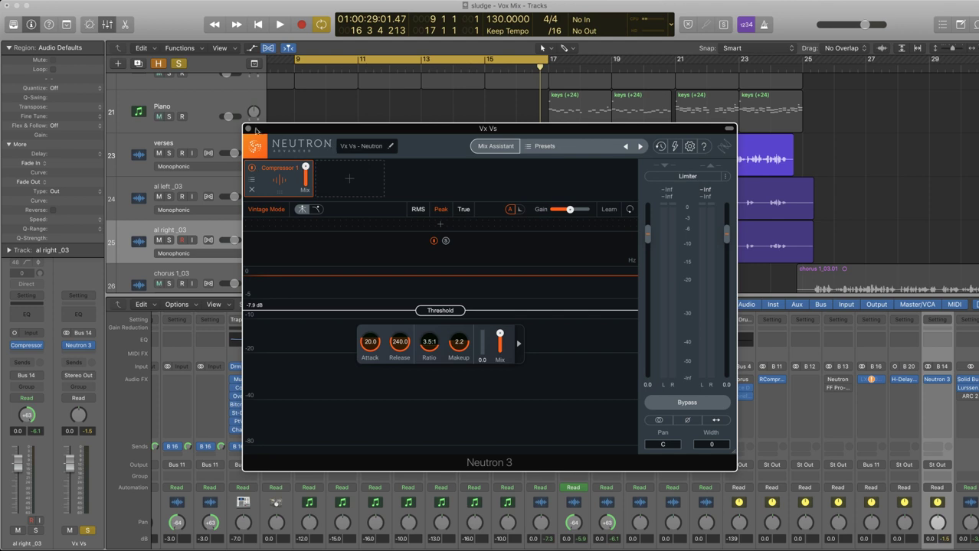
click(248, 130)
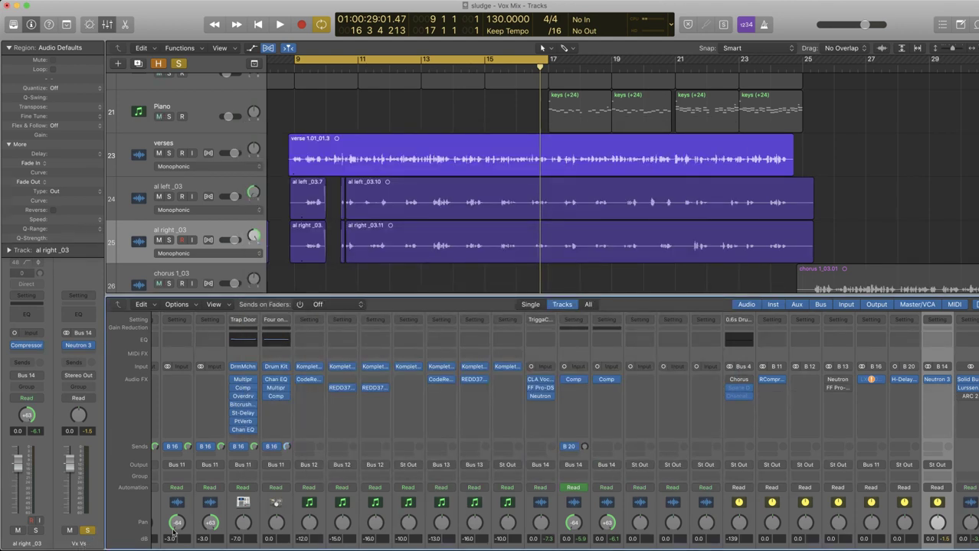
Unsolo the Vx Vs aux and compare the full mix with Neutron 3's Compressor 1 off and on.
click(87, 530)
key(space)
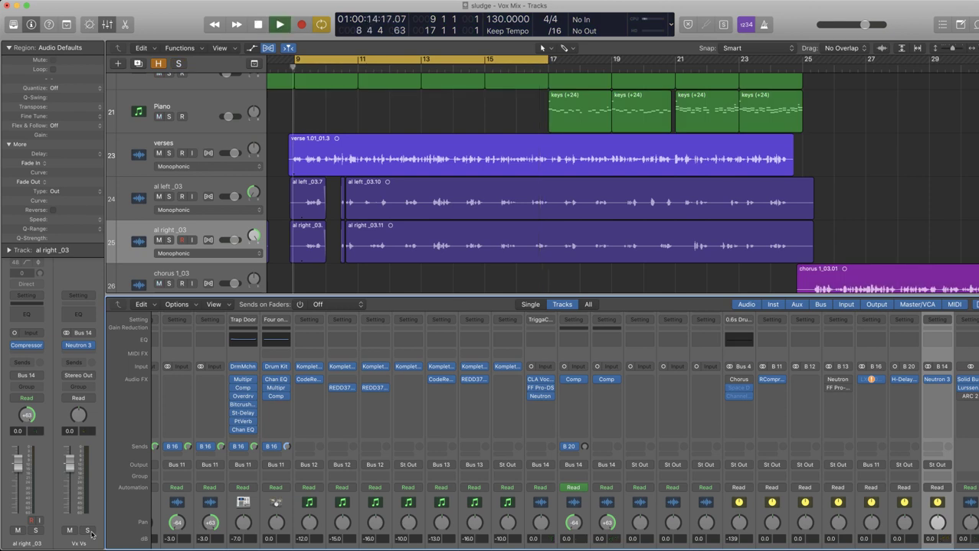
click(934, 379)
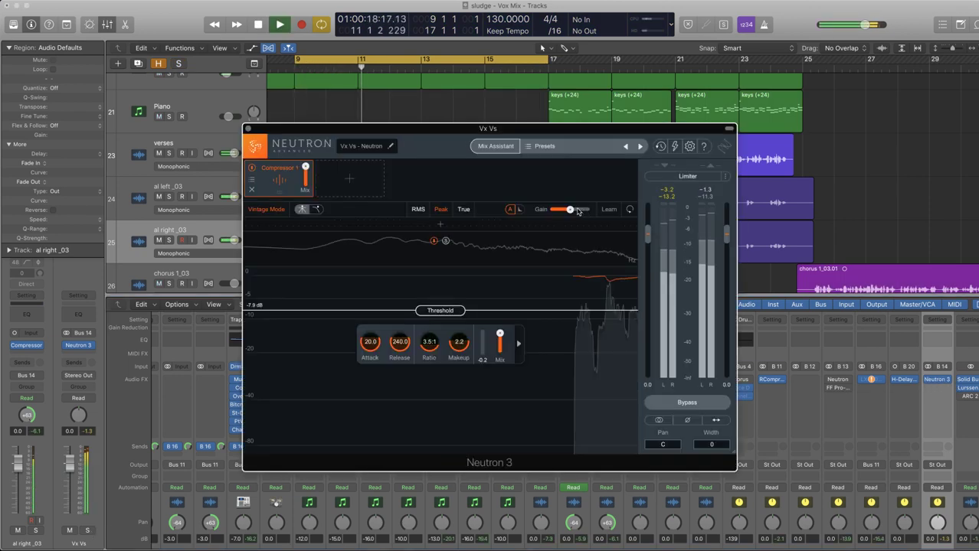
click(252, 168)
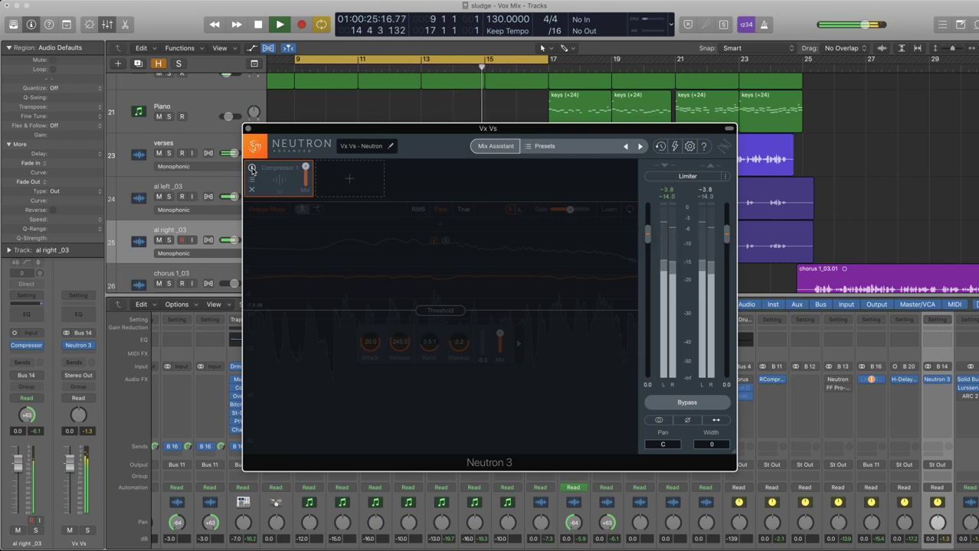
click(252, 169)
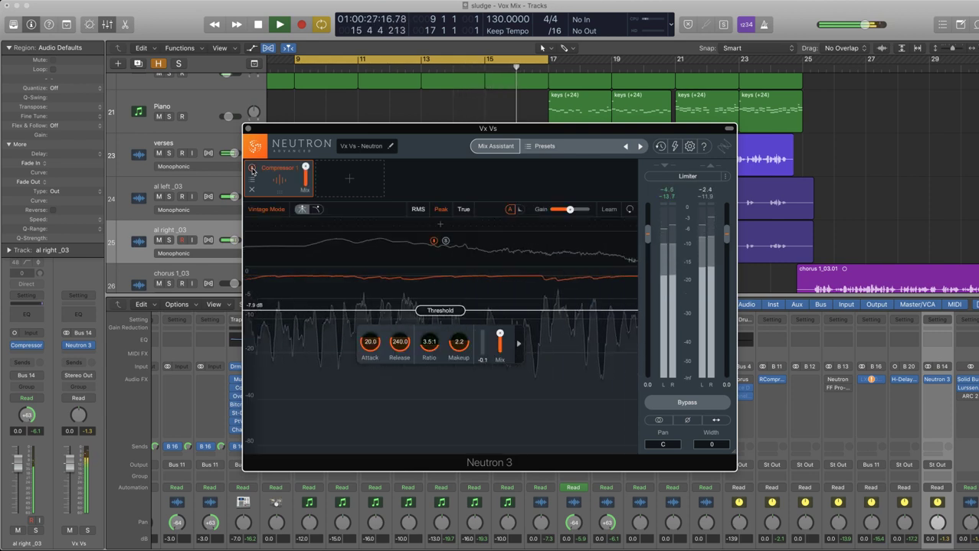
click(246, 129)
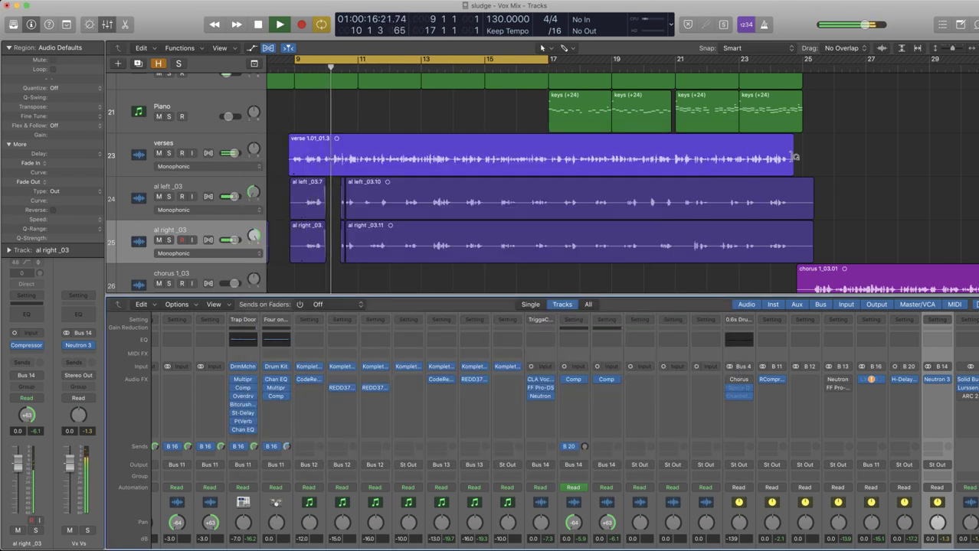
Zoom the arrangement out to review the verse and chorus regions across the song, and stop playback.
key(super+Left)
key(super+Left)
key(super+Up)
key(super+Up)
key(super+Up)
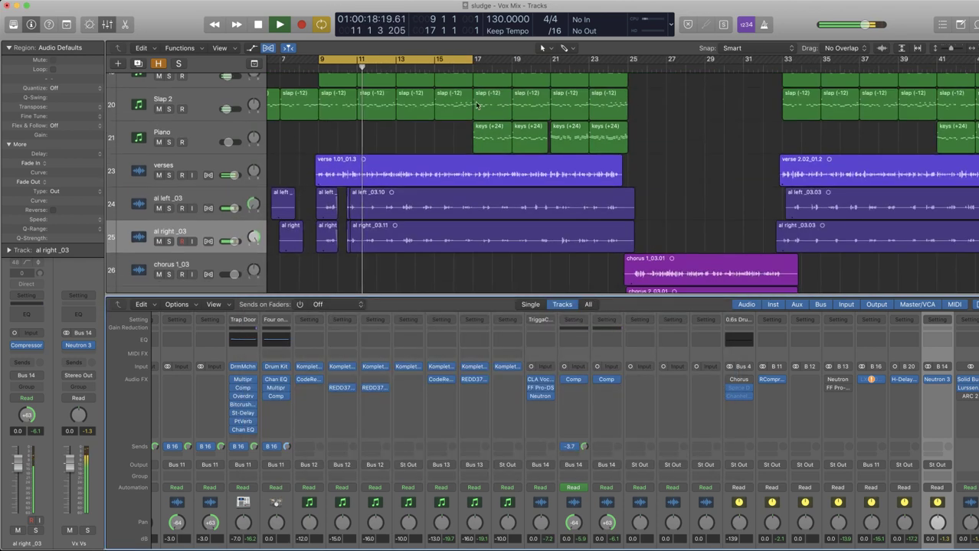
key(super+Up)
key(super+Left)
key(super+Left)
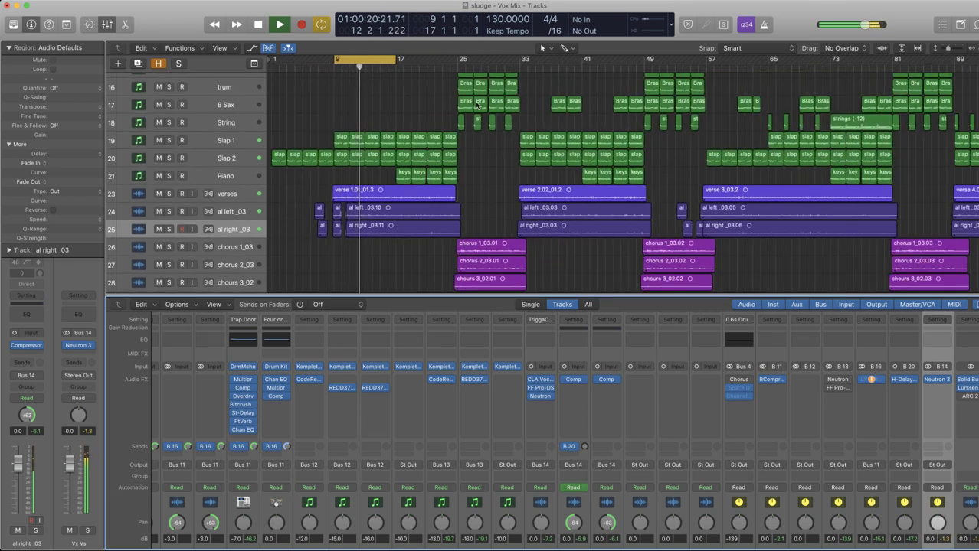
key(space)
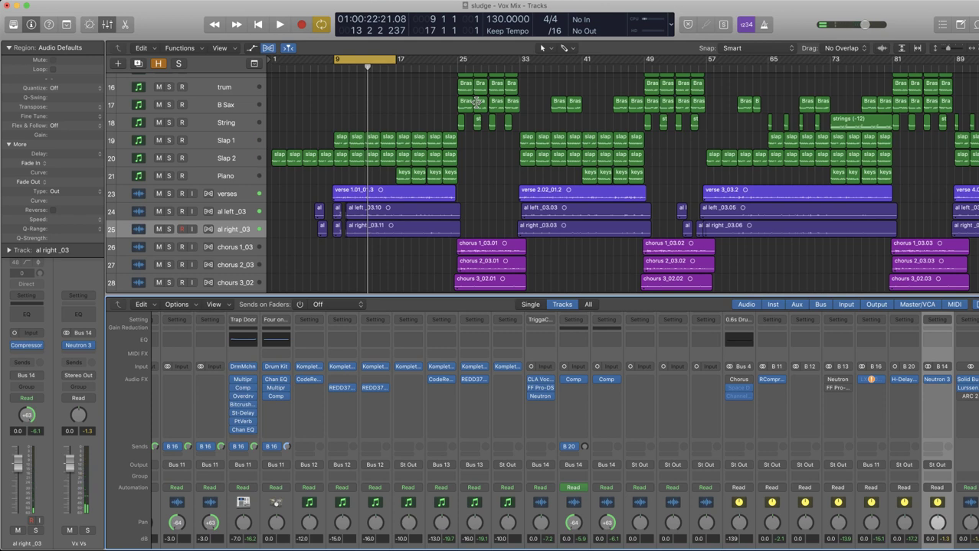
scroll(477, 102, up, 2)
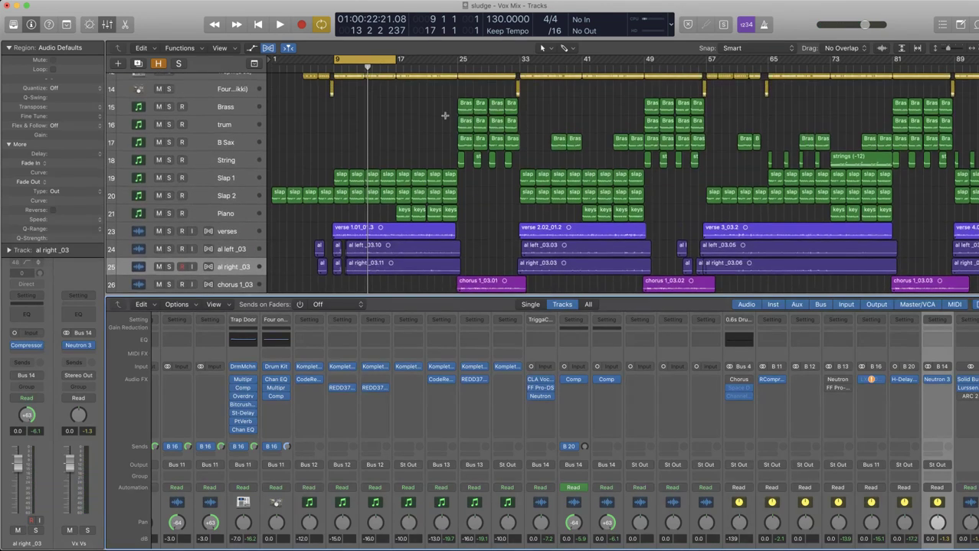
key(super+Down)
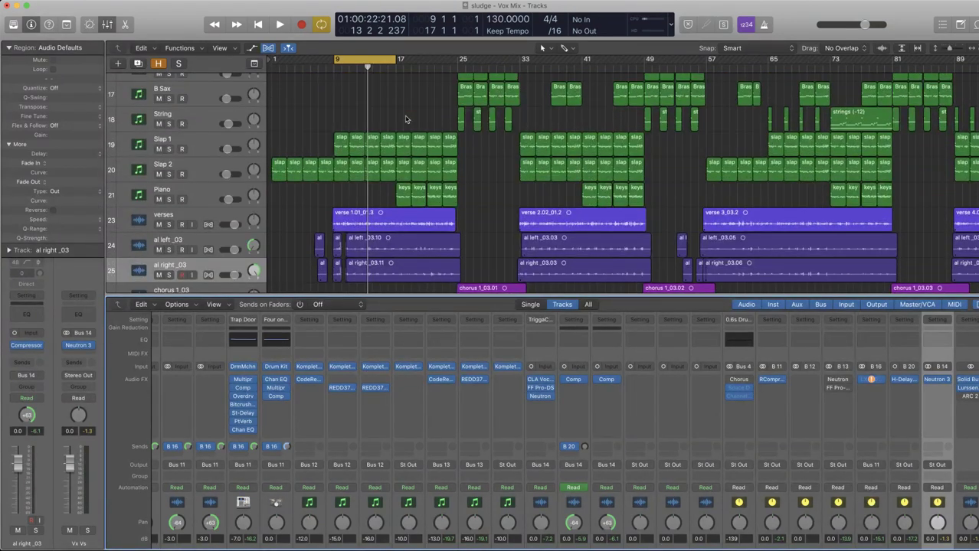
key(super+Down)
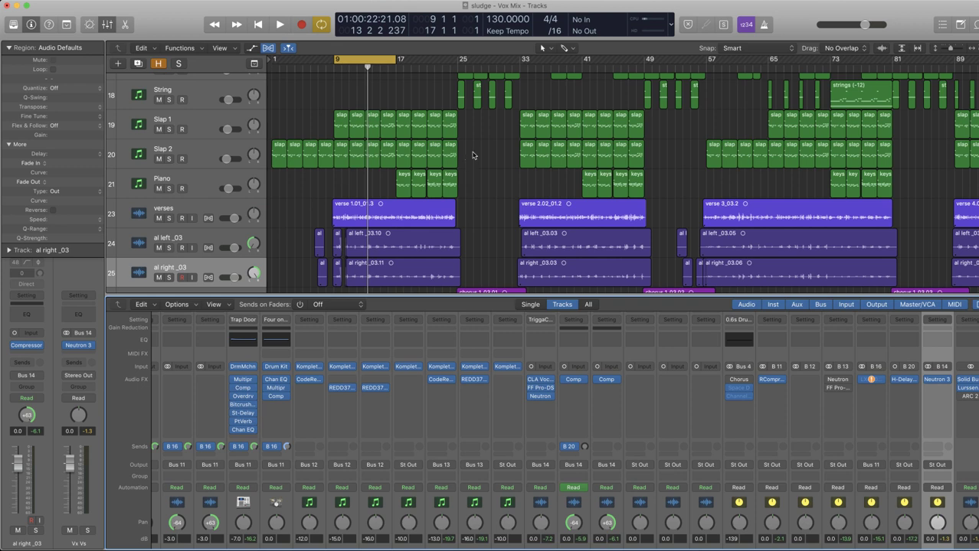
Insert Tonal Balance Control on the Stereo Out channel and arrange its window clear of the first verse regions.
scroll(796, 344, down, 3)
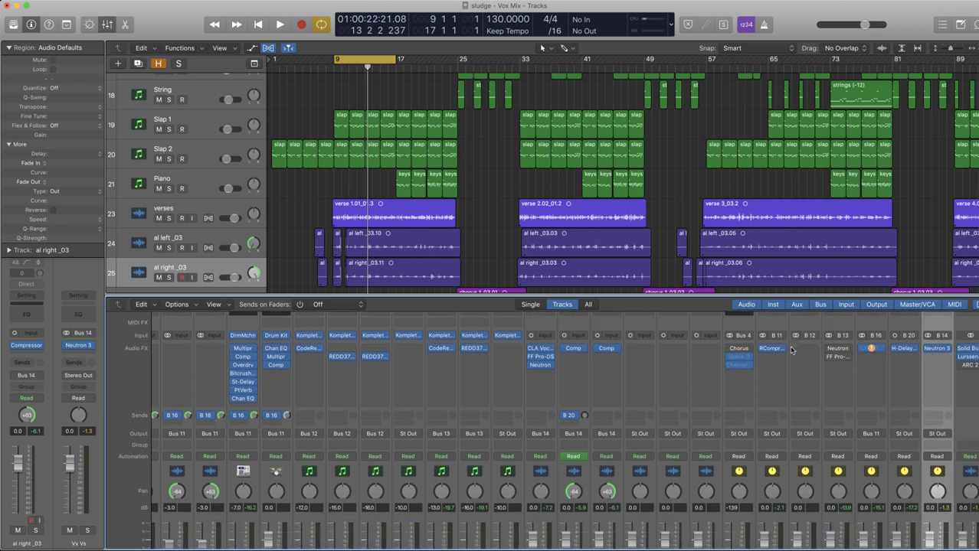
scroll(792, 350, up, 3)
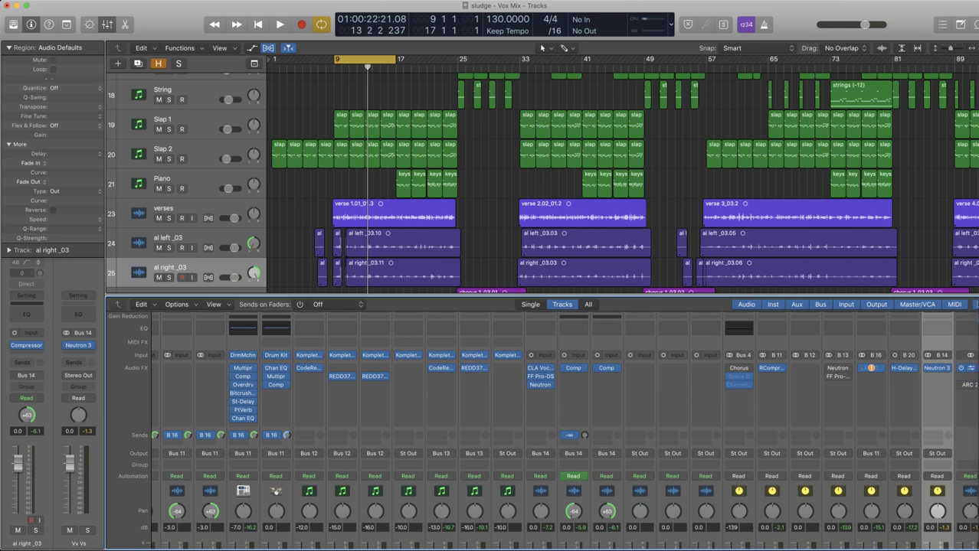
click(969, 368)
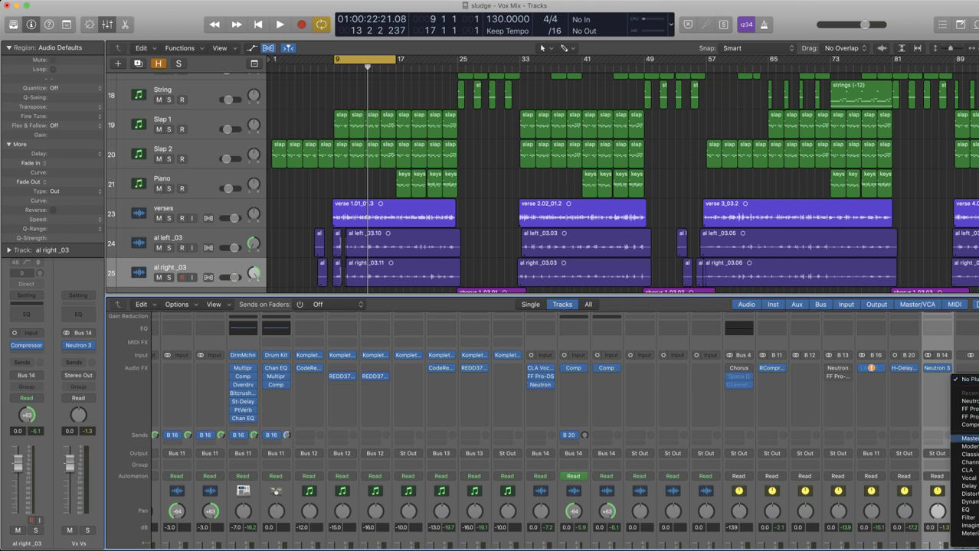
key(Escape)
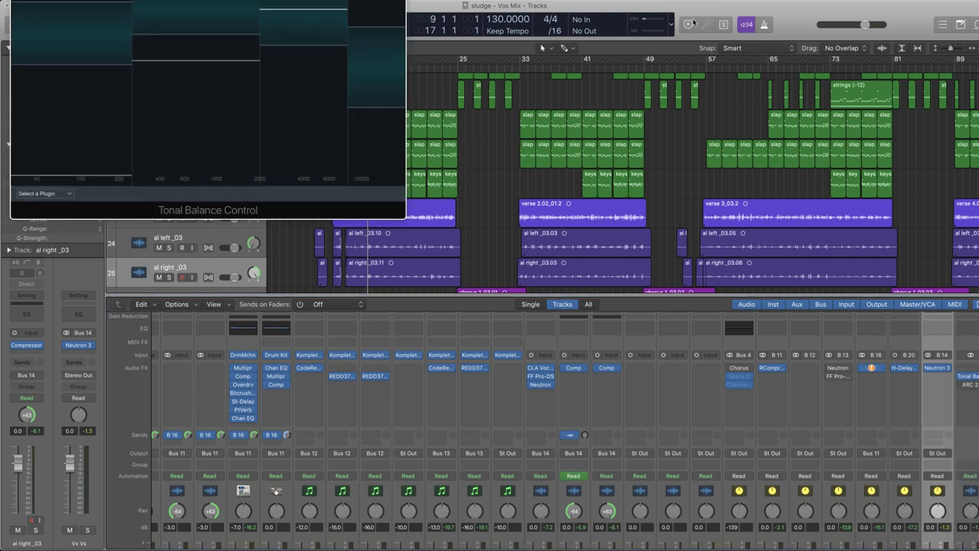
drag(275, 0, 811, 166)
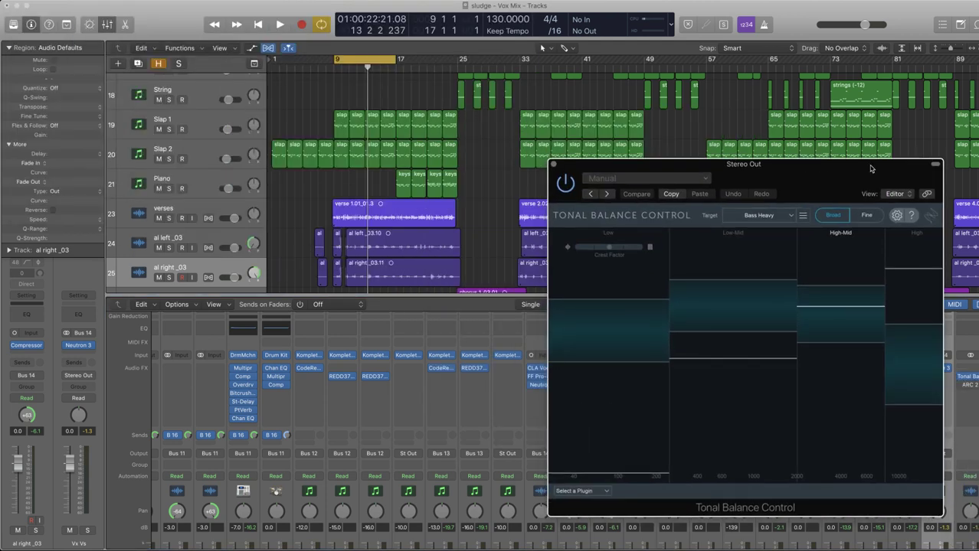
click(935, 165)
drag(923, 164, 940, 224)
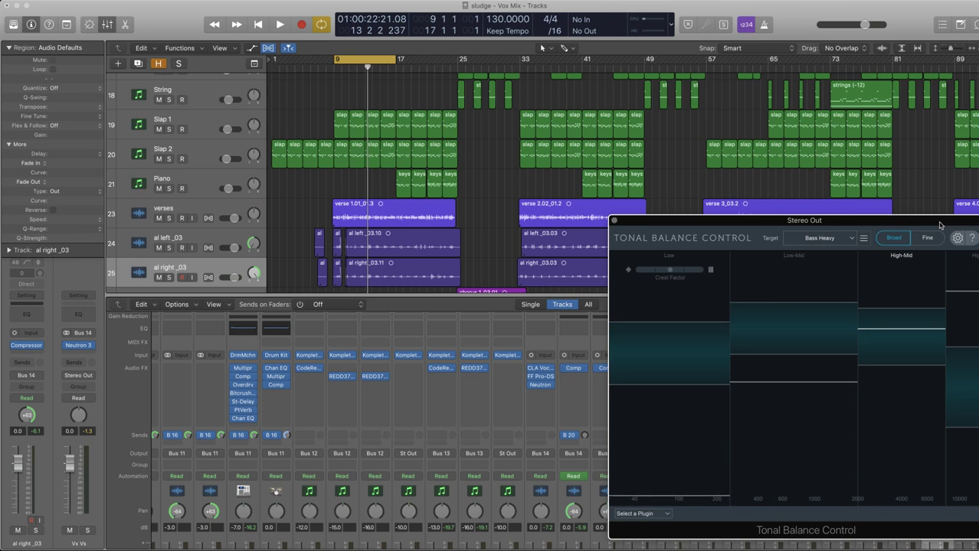
Set Tonal Balance Control's target to Still and its display to Fine.
click(834, 241)
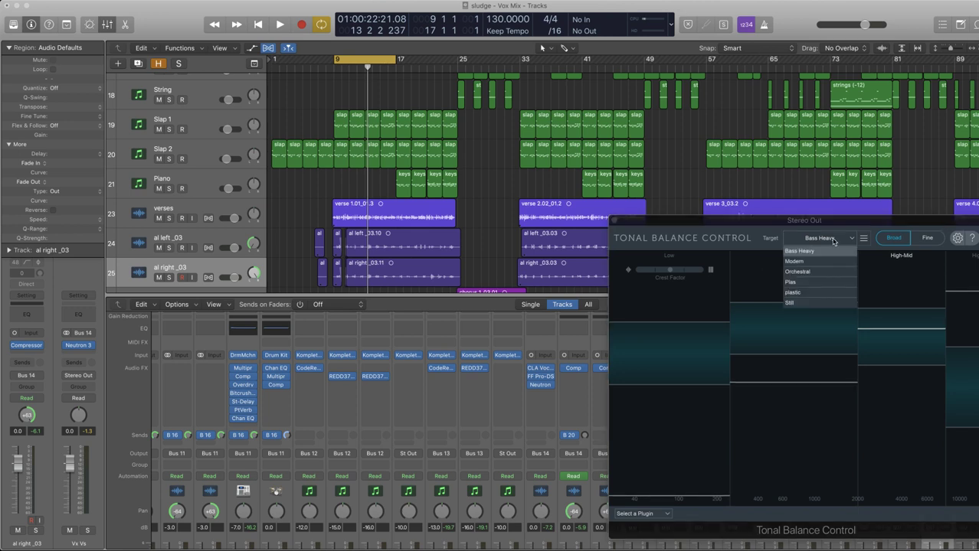
click(812, 304)
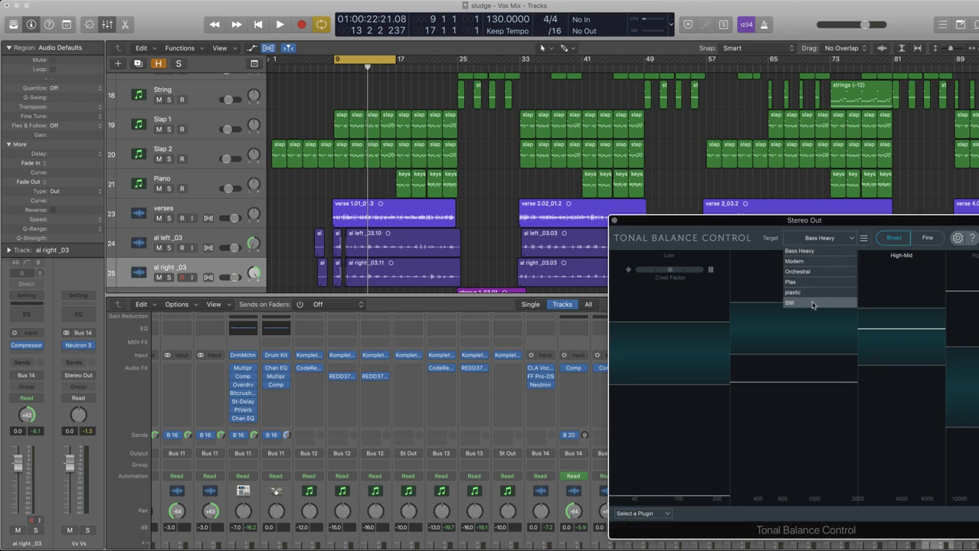
click(927, 238)
click(844, 242)
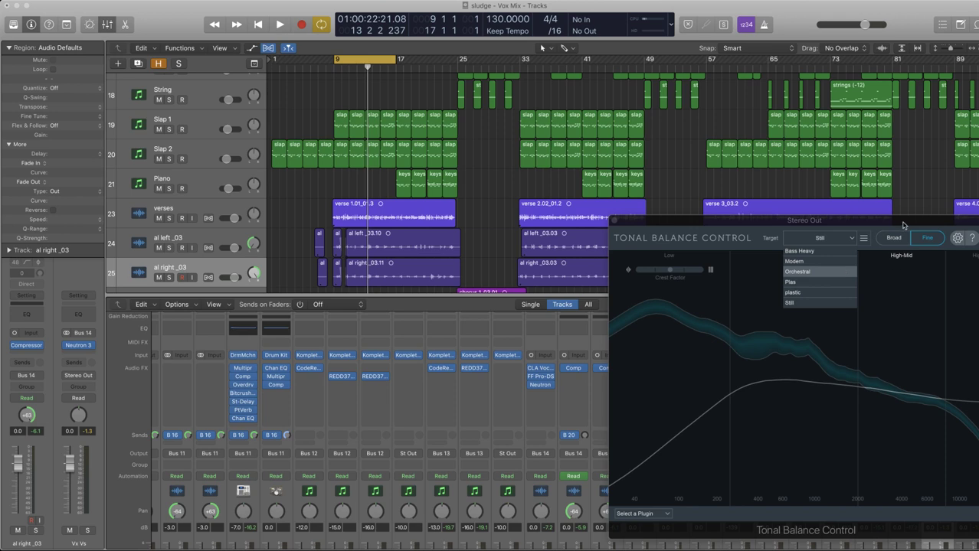
click(900, 245)
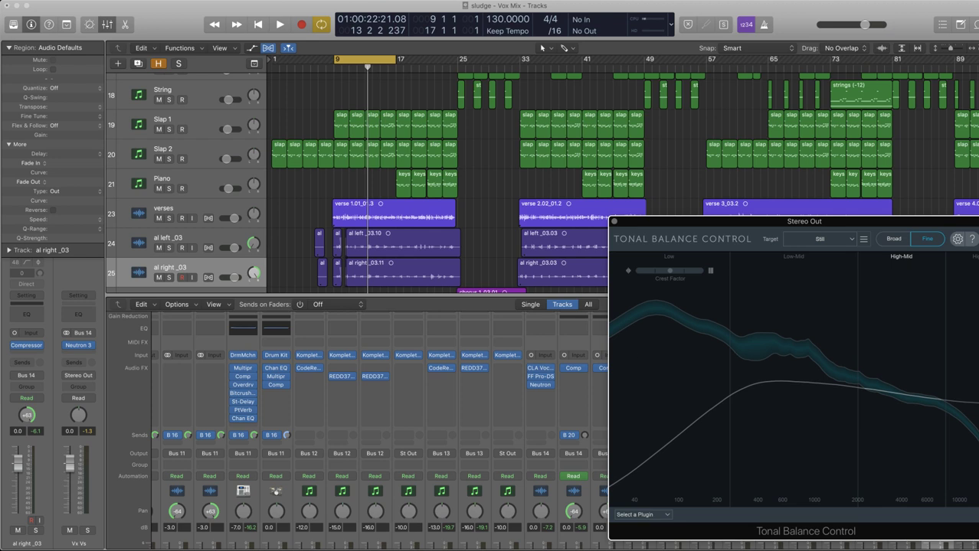
Extend the cycle range to bars 9 through 25 and play it to check the mix against the target curve.
drag(394, 59, 458, 73)
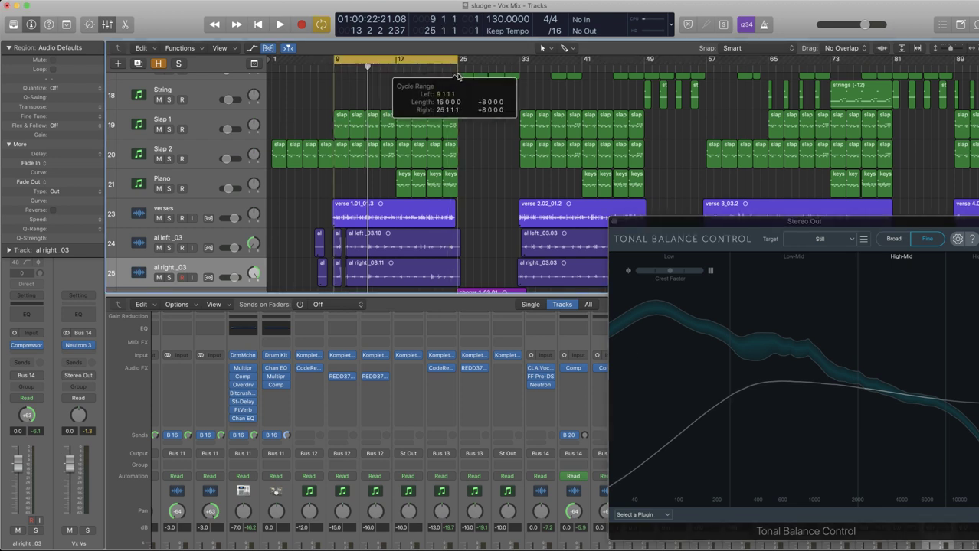
key(space)
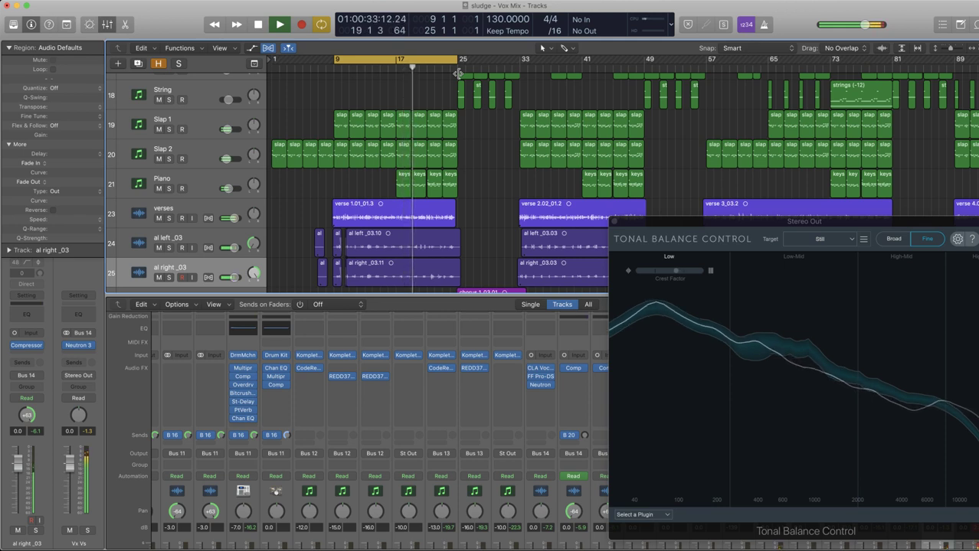
key(space)
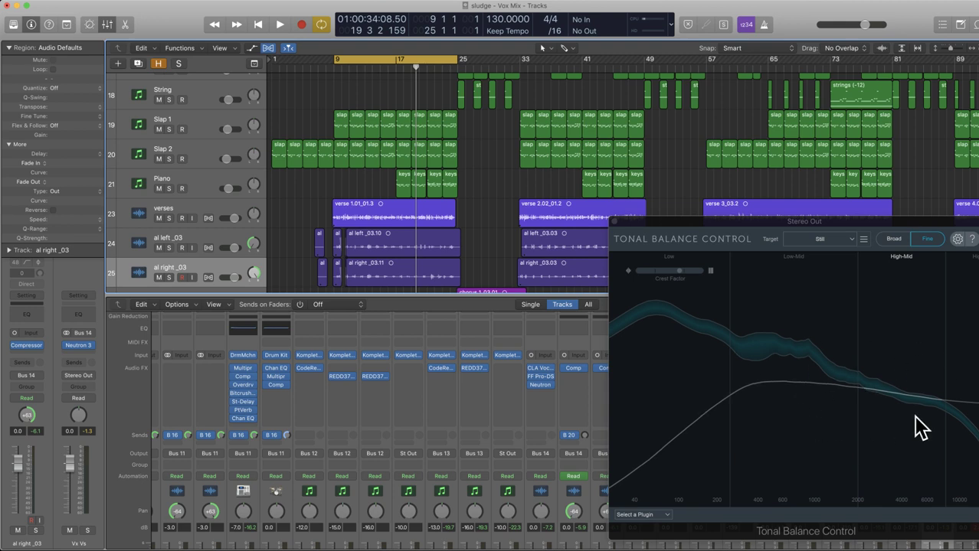
Replay the first verse and audition the spectrum between about 2 and 3 kHz in Tonal Balance Control.
key(space)
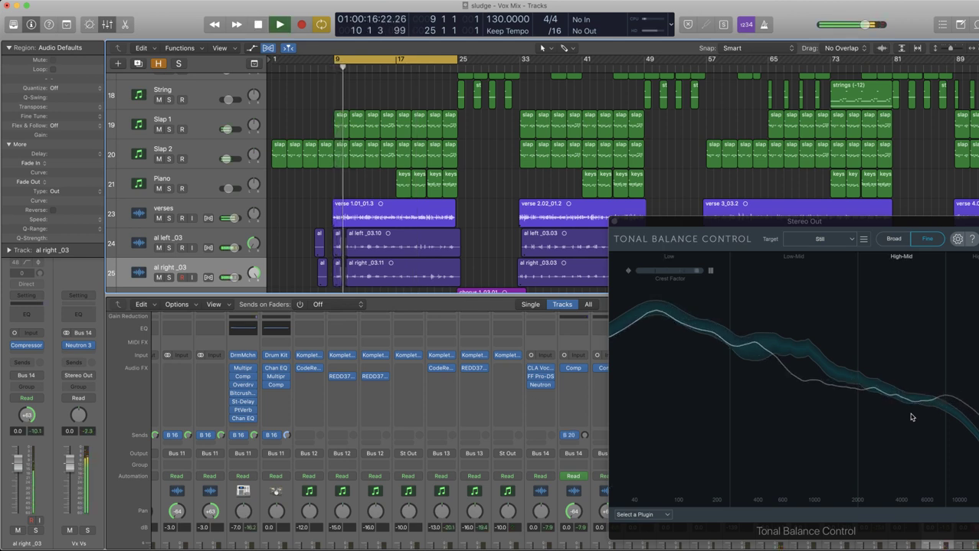
click(880, 381)
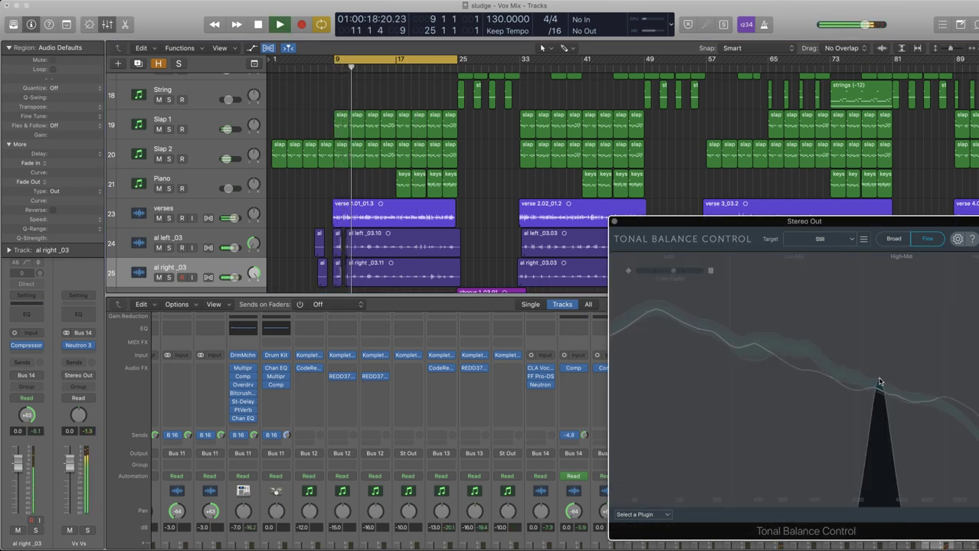
drag(880, 381, 858, 389)
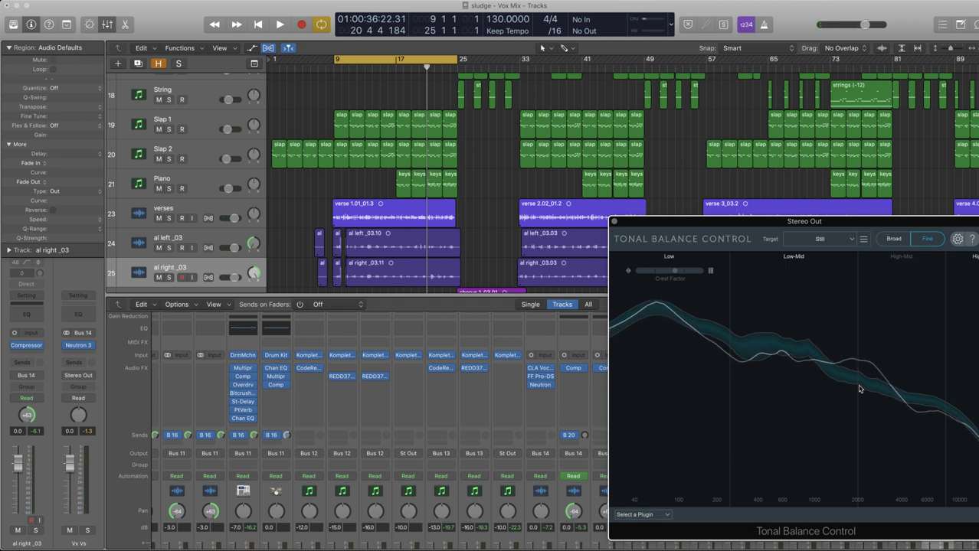
drag(790, 398, 858, 413)
Play the verse again, audition the band around 800 Hz, and close Tonal Balance Control to view the mixer faders.
key(space)
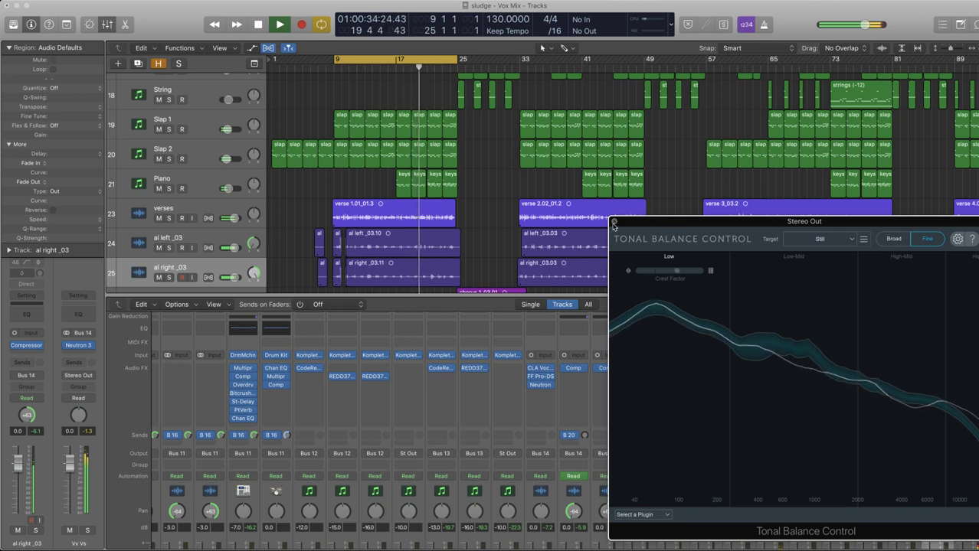
mouse_move(801, 375)
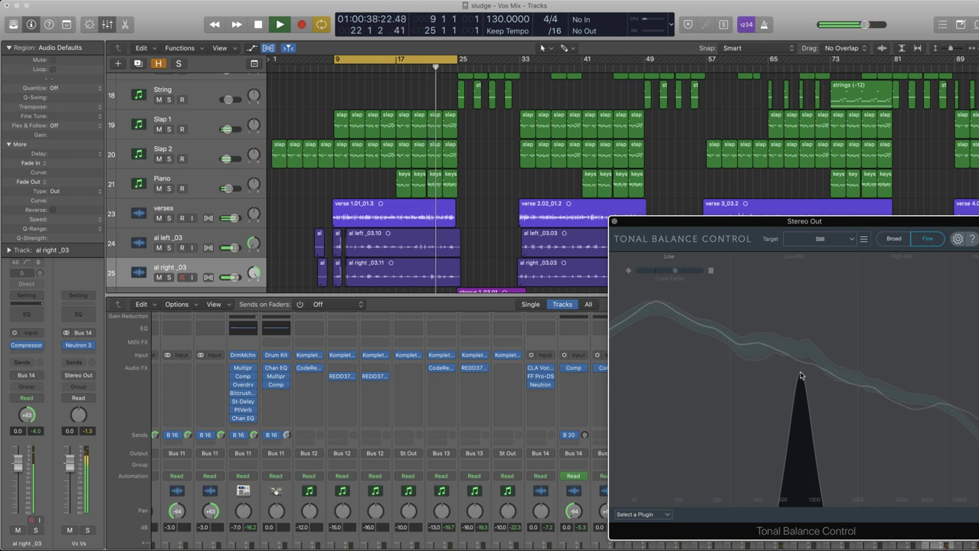
click(613, 223)
scroll(877, 379, down, 3)
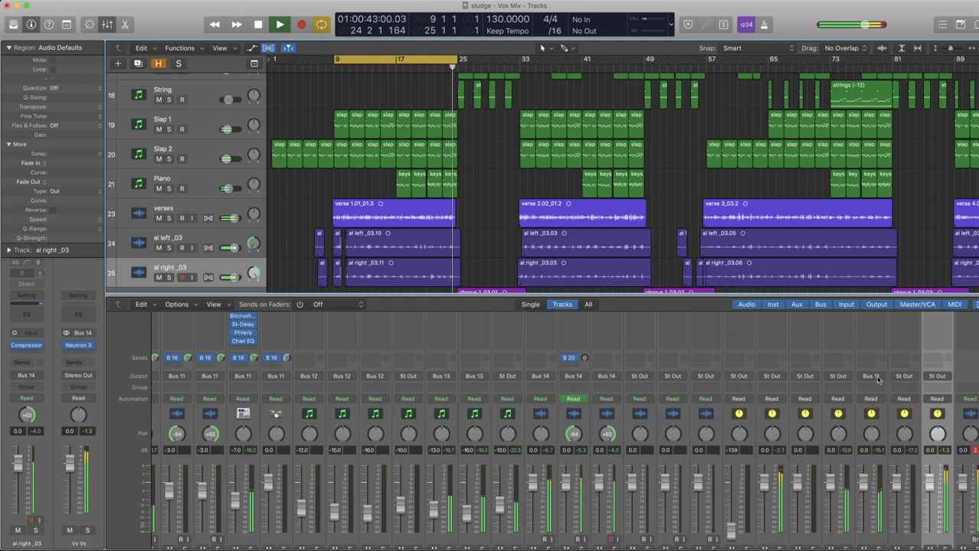
scroll(873, 383, down, 2)
scroll(865, 402, up, 5)
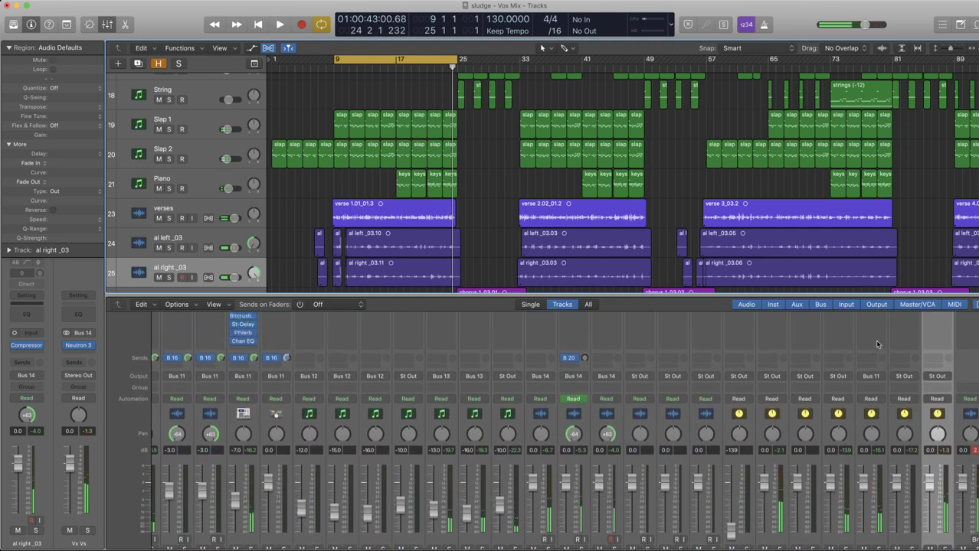
scroll(866, 444, down, 1)
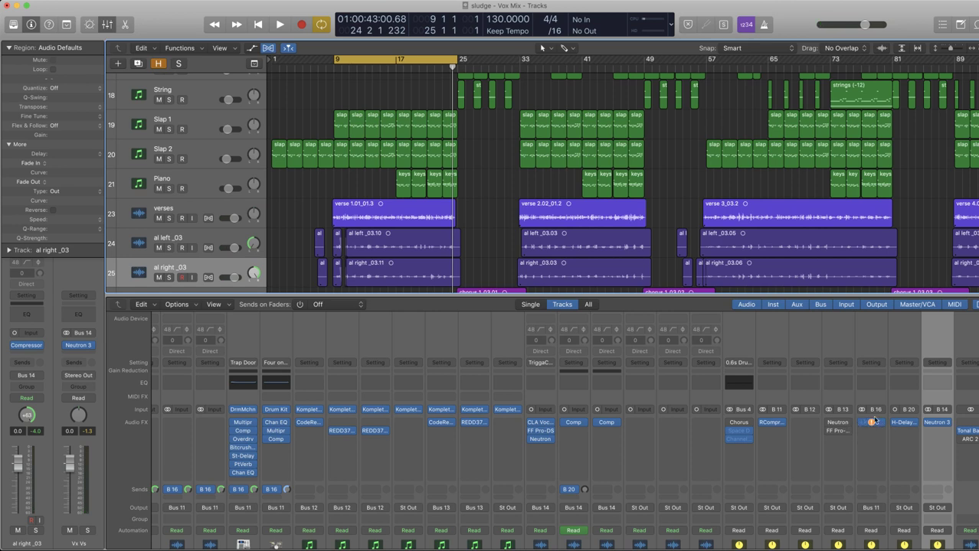
click(881, 427)
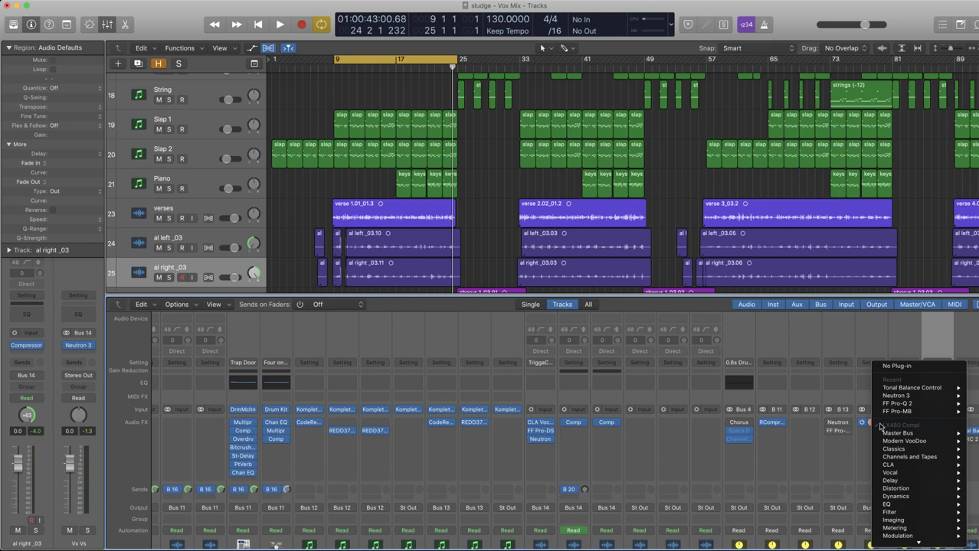
click(855, 478)
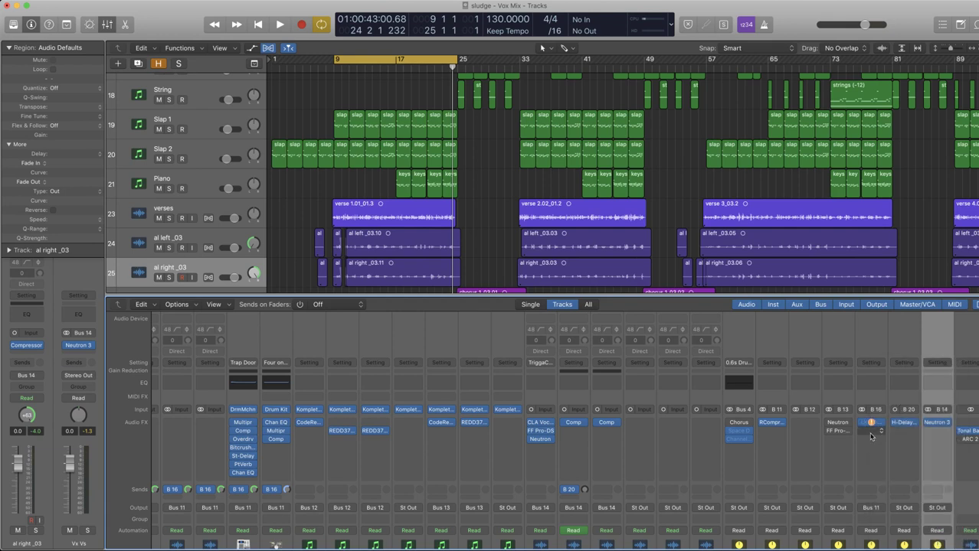
Solo the Lexi aux channel and play from bar 9 to listen to its reverb return.
scroll(873, 513, down, 5)
click(877, 524)
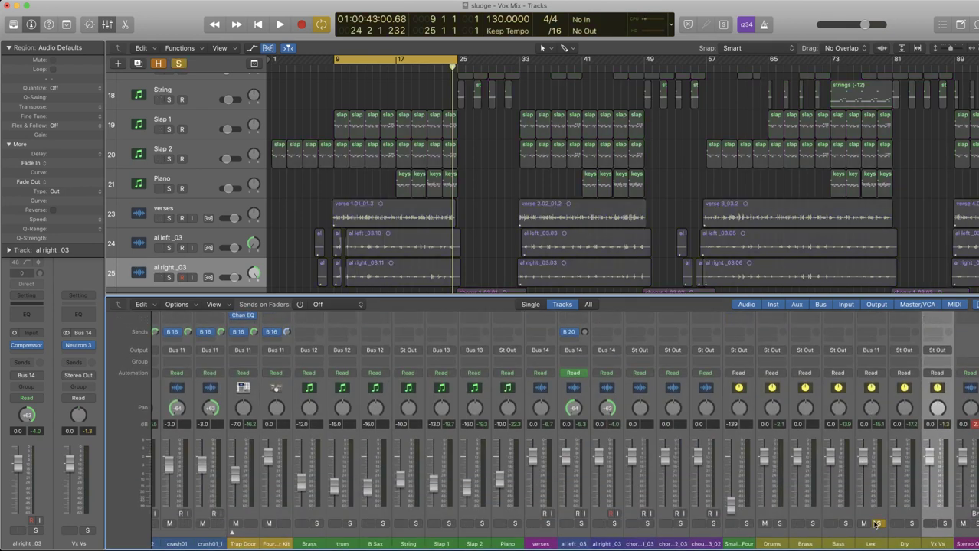
key(space)
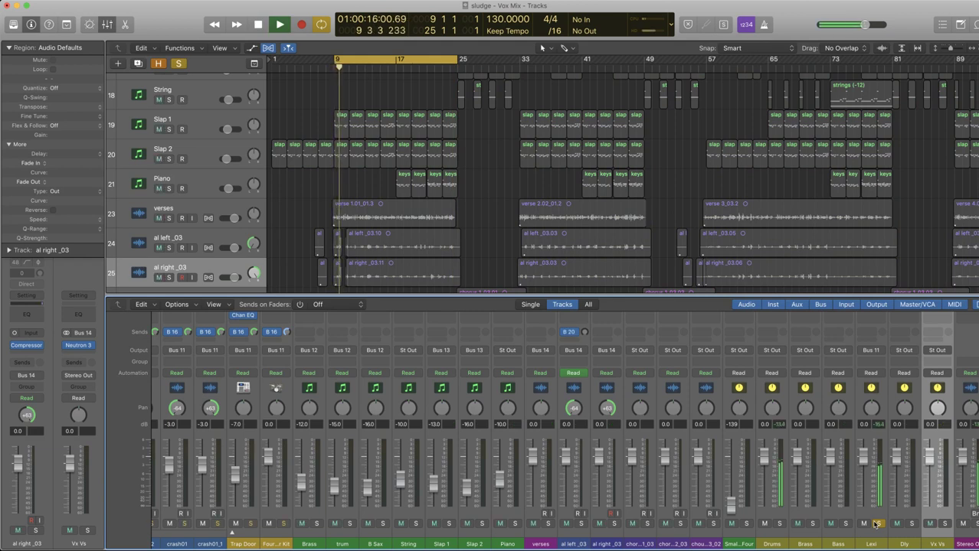
scroll(896, 434, up, 5)
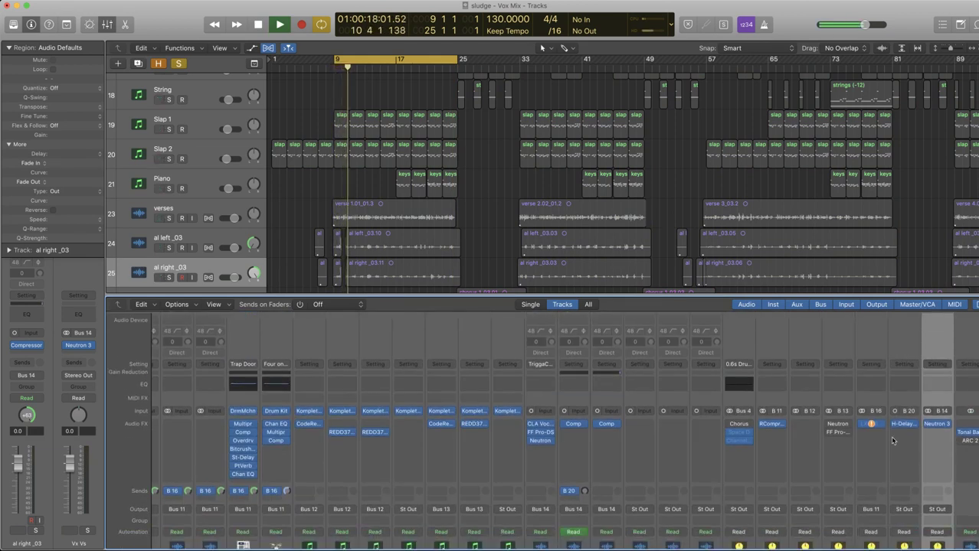
key(space)
Replace the LX480 Compl plug-in on the Lexi channel with Softube's RC 48 reverb.
click(877, 423)
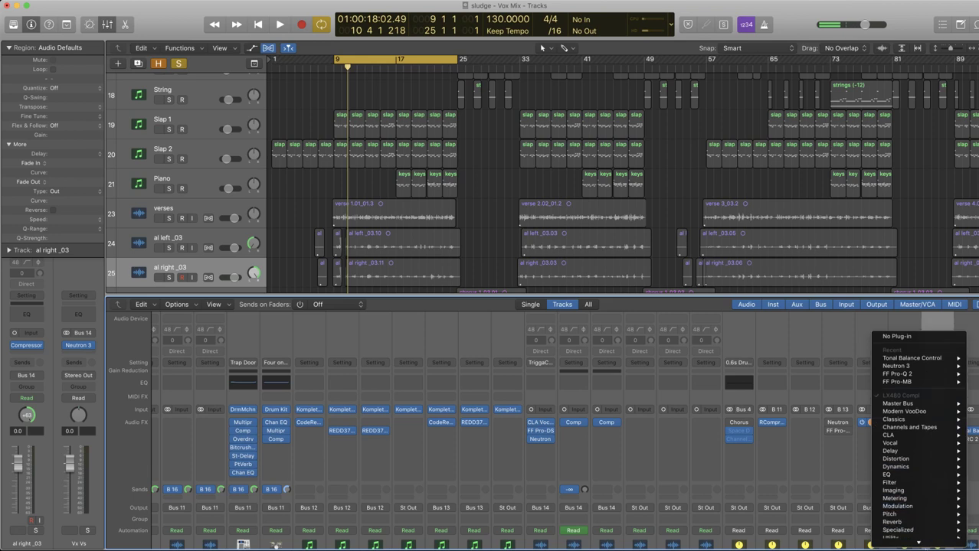
scroll(930, 536, down, 3)
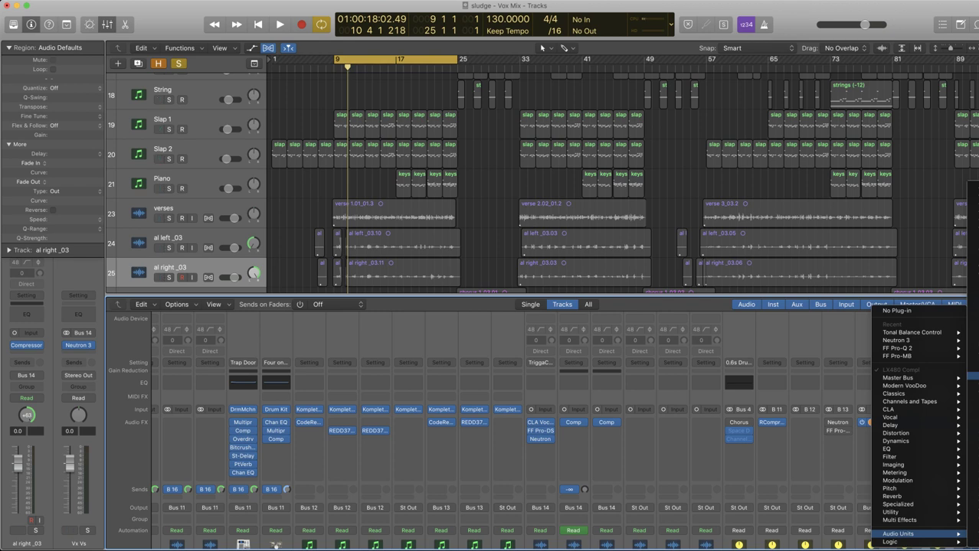
click(860, 400)
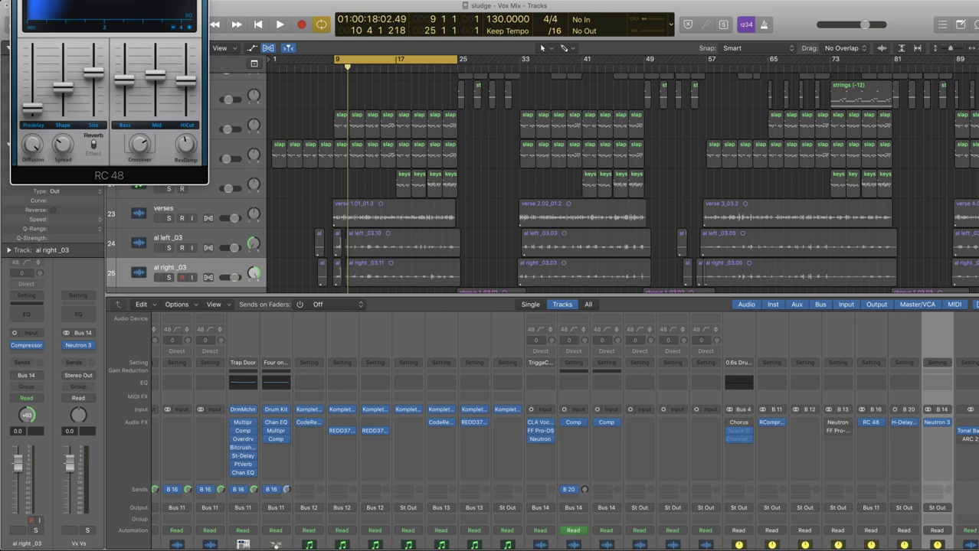
During playback, lower the Mid slider and raise the HiCut slider in RC 48, and close the plug-in.
key(space)
drag(64, 0, 661, 68)
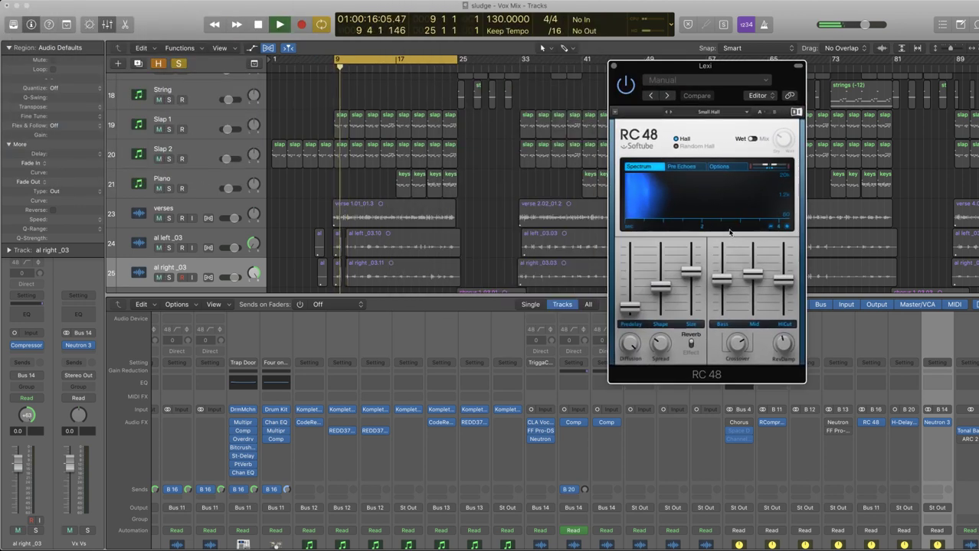
drag(753, 273, 783, 271)
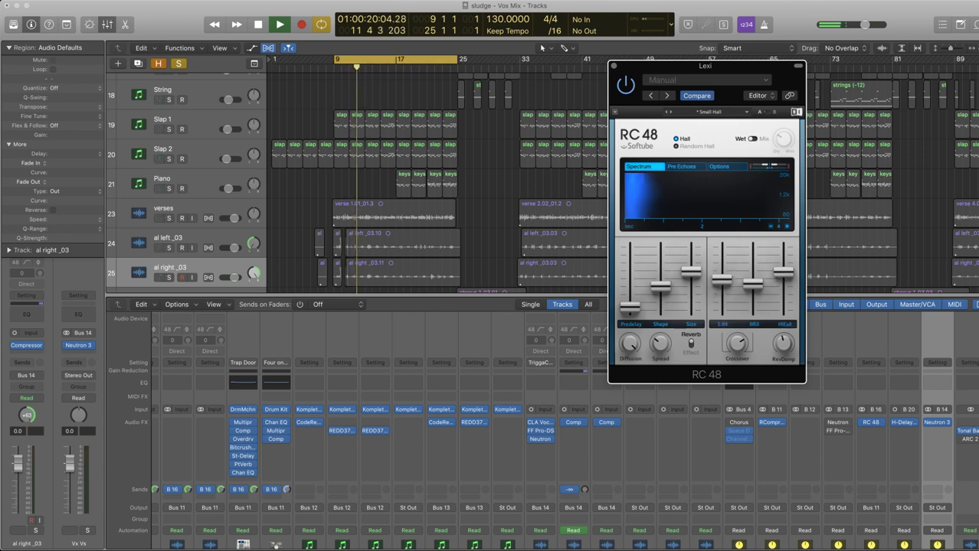
drag(722, 280, 722, 281)
click(614, 65)
Unsolo the Lexi channel and play the verse to hear the new reverb in the full mix.
scroll(891, 329, down, 8)
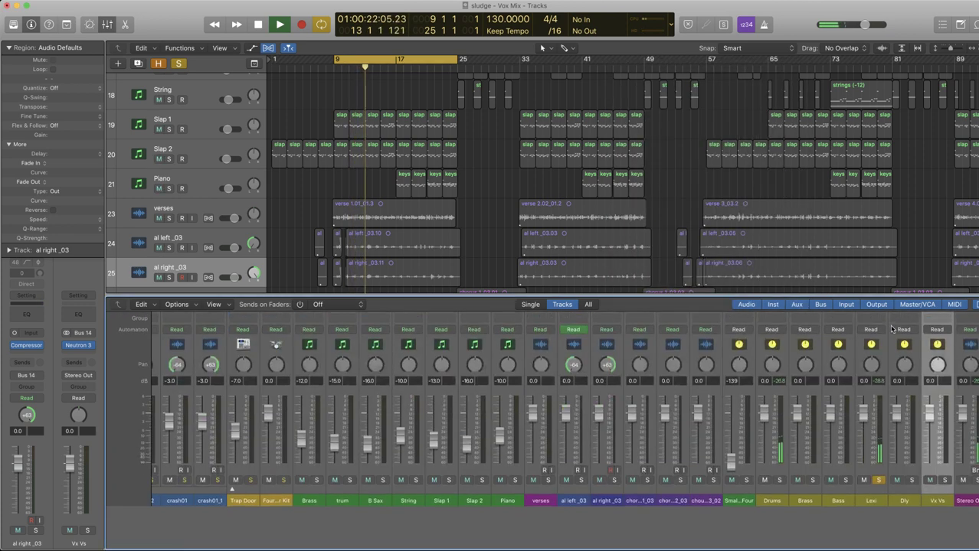
scroll(892, 329, up, 3)
key(space)
click(879, 524)
key(space)
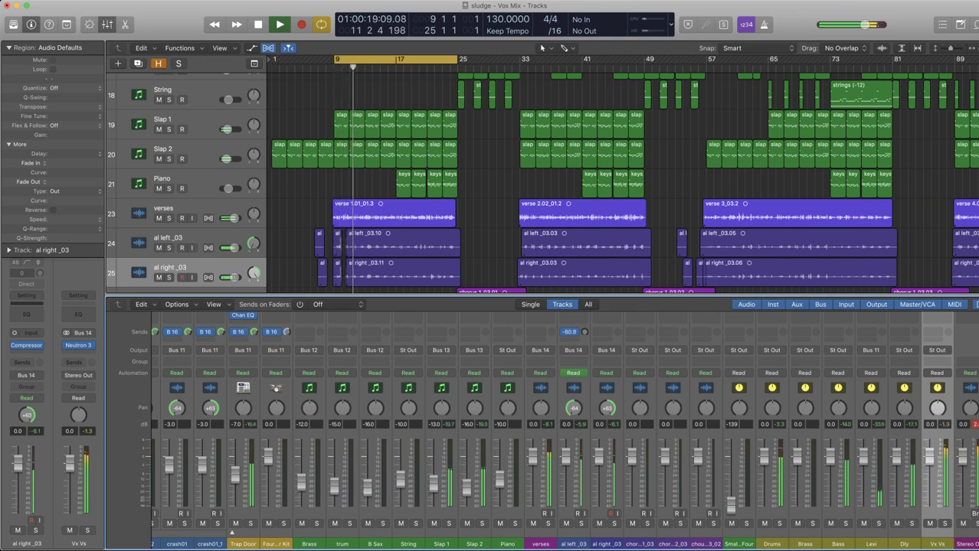
key(space)
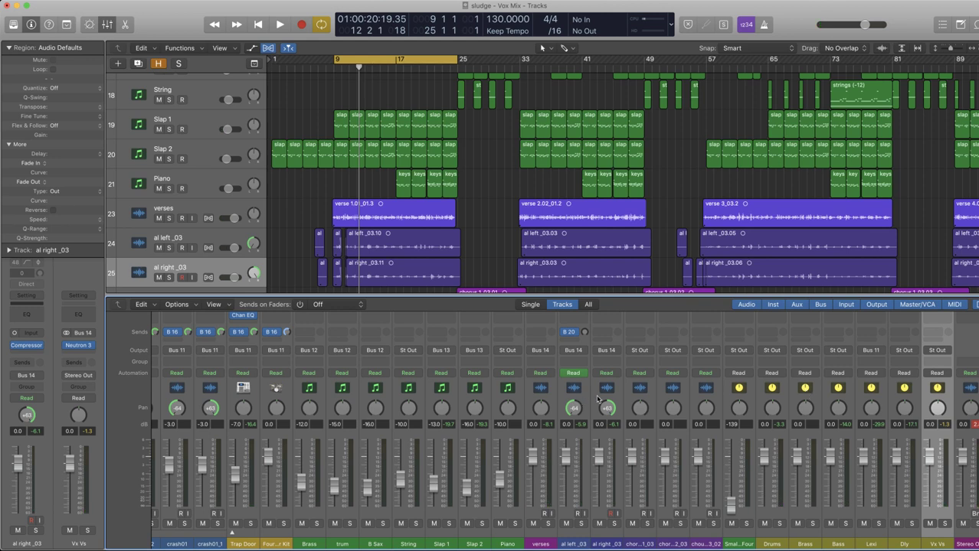
Select every channel from Drums through chours 3_02 and lower their faders together by 3 dB.
scroll(597, 398, left, 5)
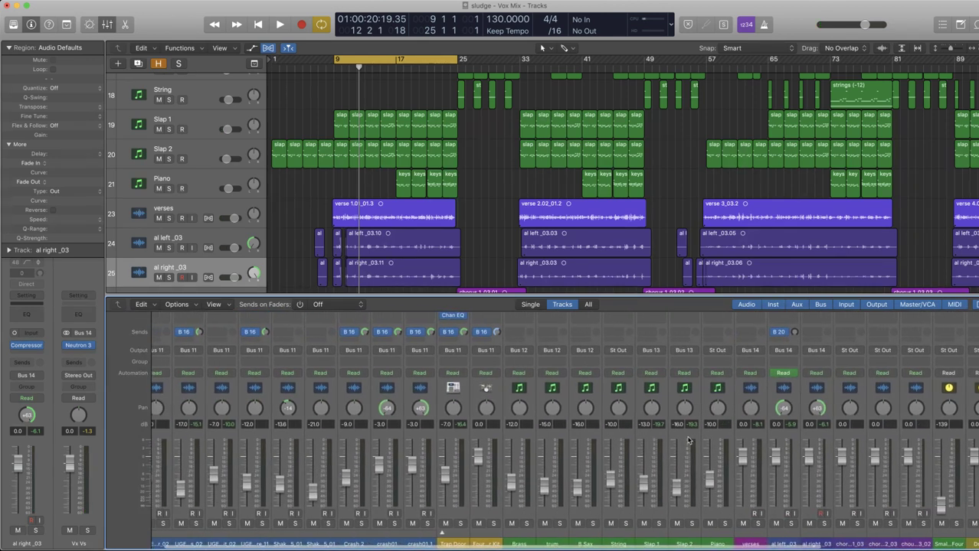
scroll(688, 441, left, 2)
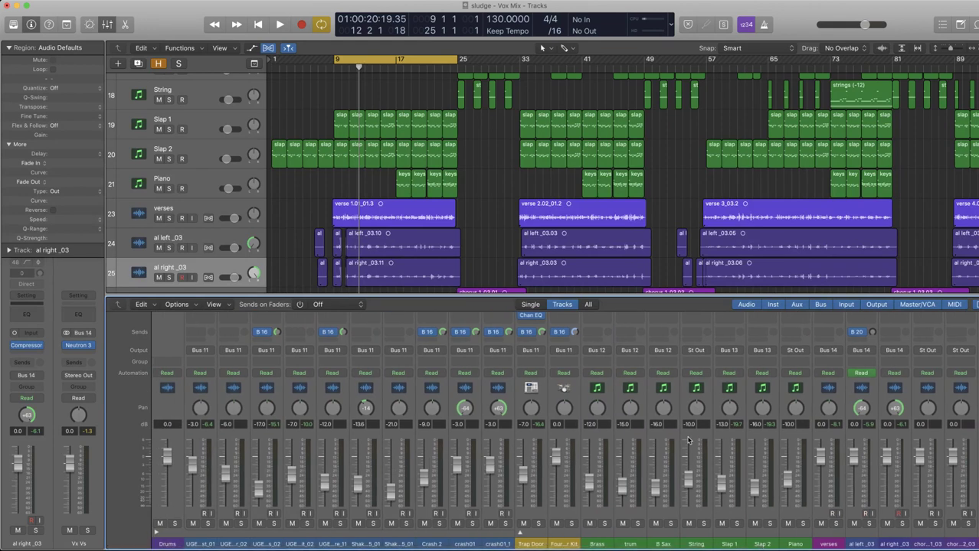
scroll(892, 502, right, 4)
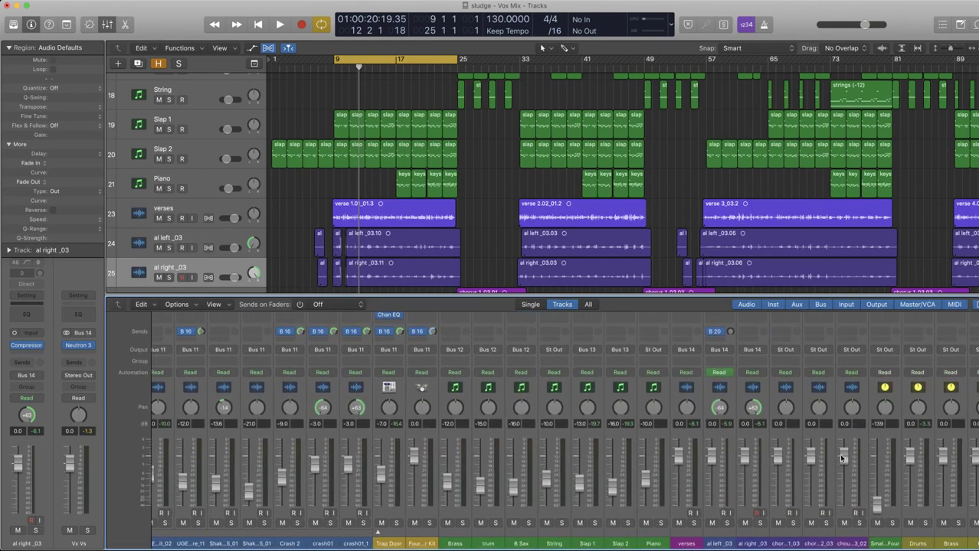
click(856, 545)
scroll(776, 449, left, 5)
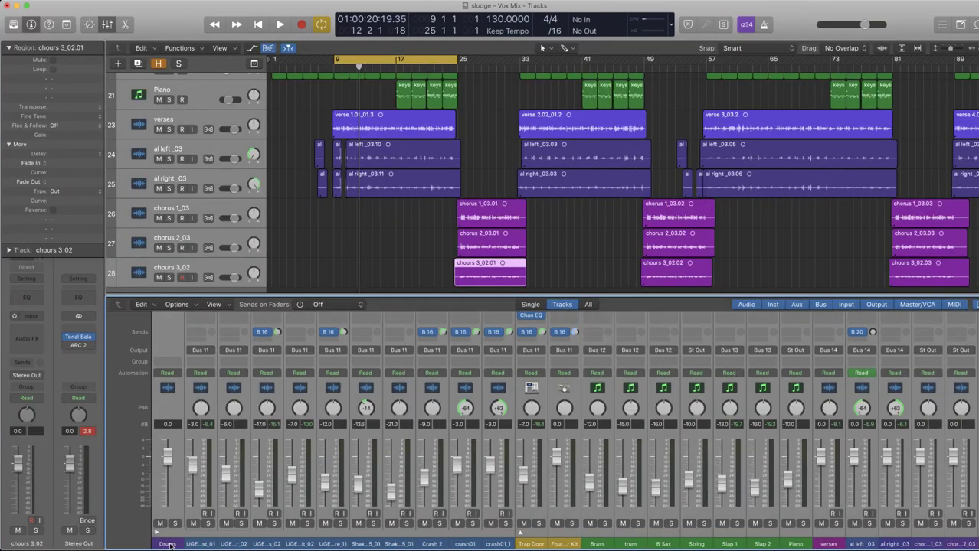
drag(168, 461, 168, 466)
click(198, 545)
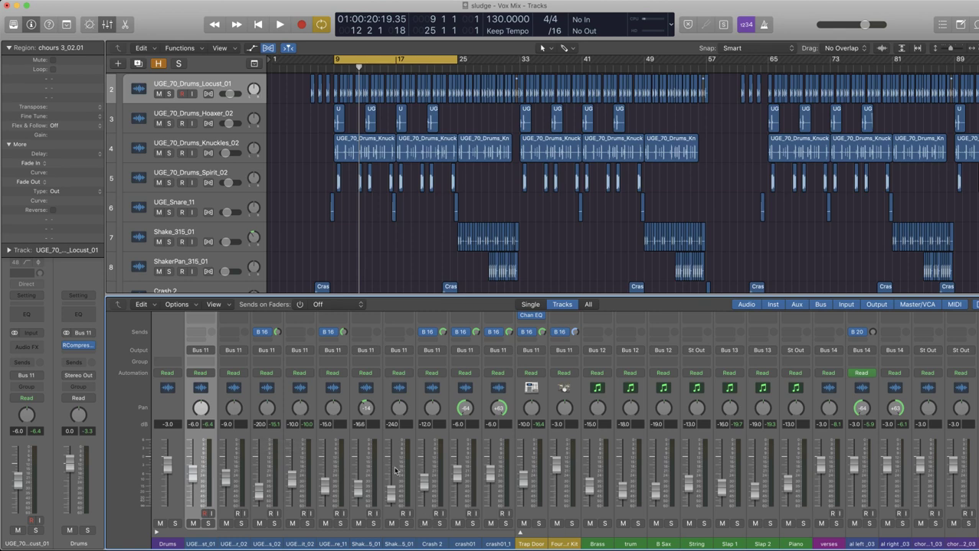
Solo ShakerPan_315_01, play its part from around bar 28, and unsolo it.
click(408, 525)
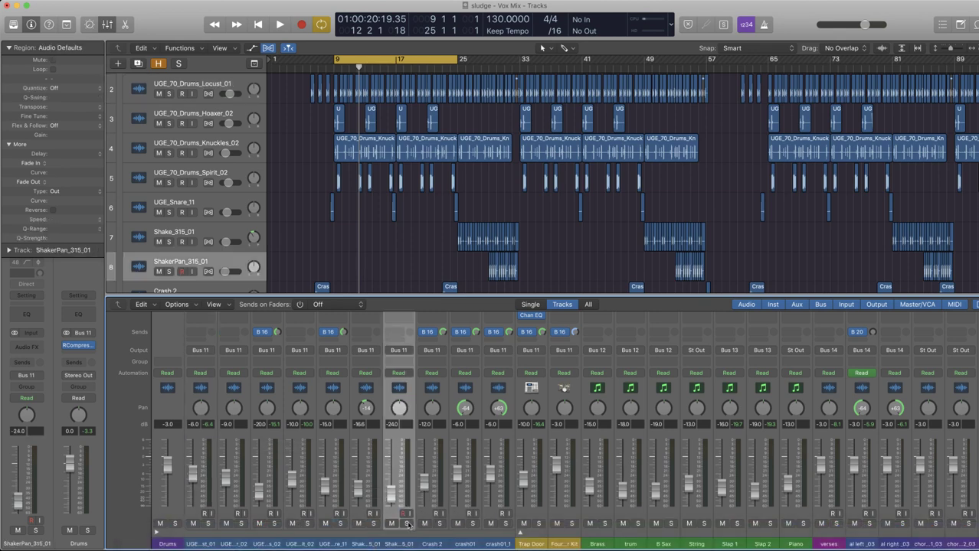
click(407, 524)
key(space)
scroll(408, 220, up, 2)
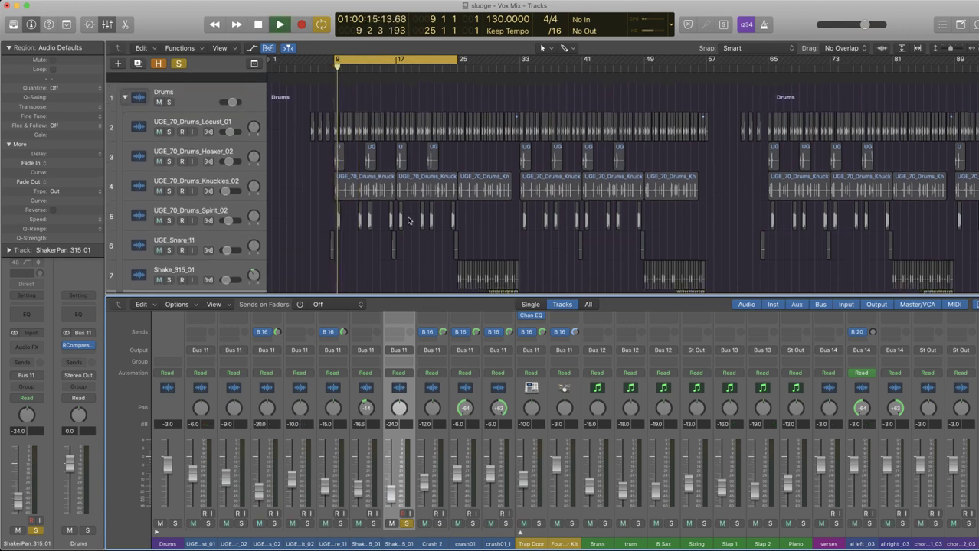
scroll(408, 221, down, 4)
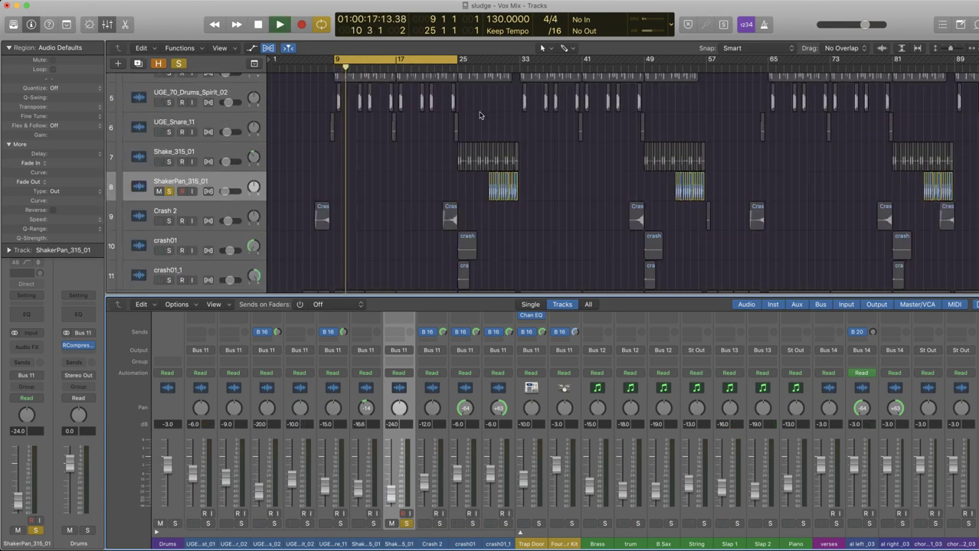
click(481, 68)
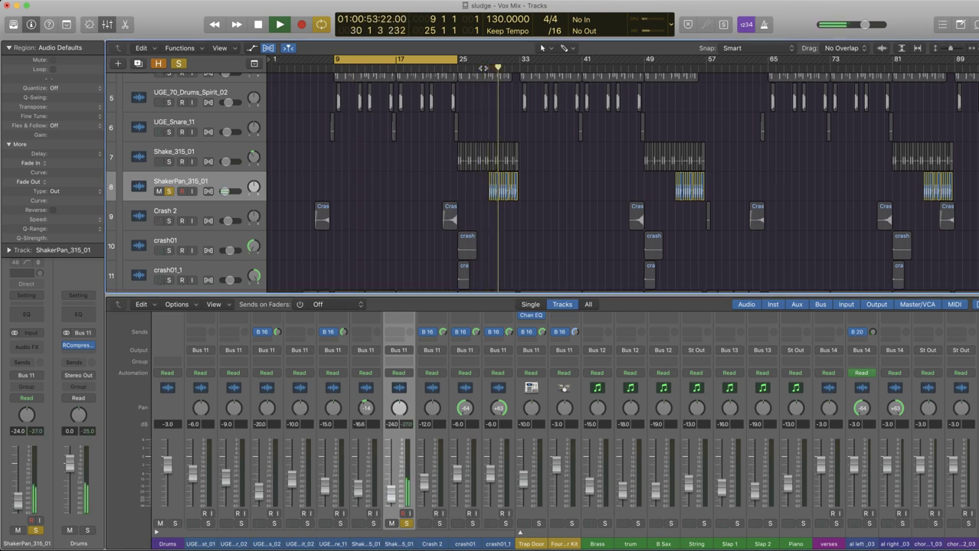
click(169, 192)
Play the full mix from bar 9 and check the channel, aux and Stereo Out levels across the mixer.
key(space)
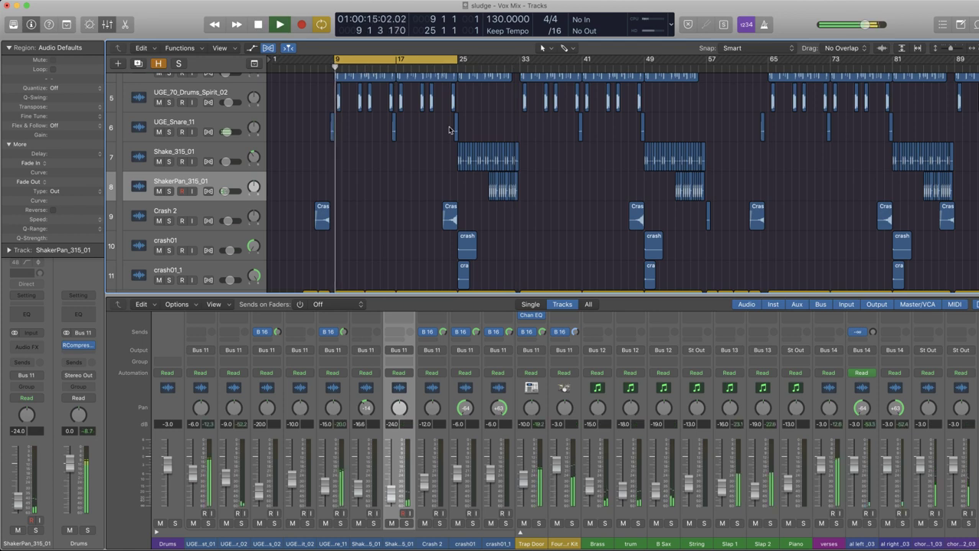
scroll(965, 437, right, 5)
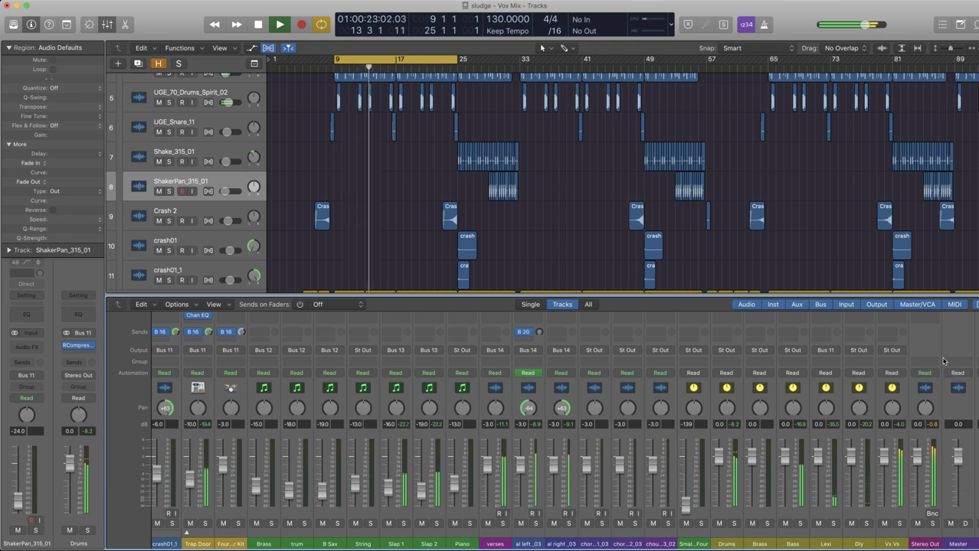
scroll(944, 362, left, 8)
scroll(944, 361, left, 1)
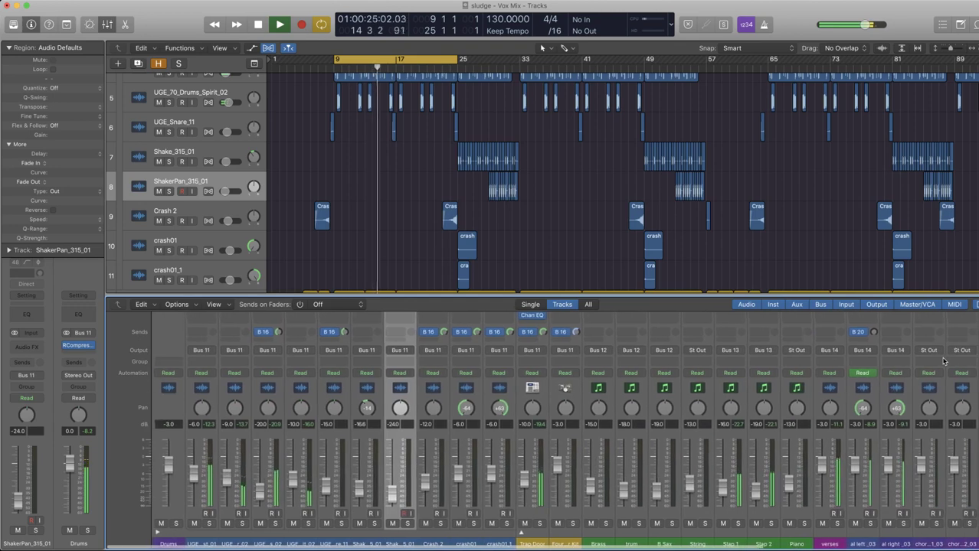
scroll(944, 361, right, 1)
scroll(943, 361, right, 3)
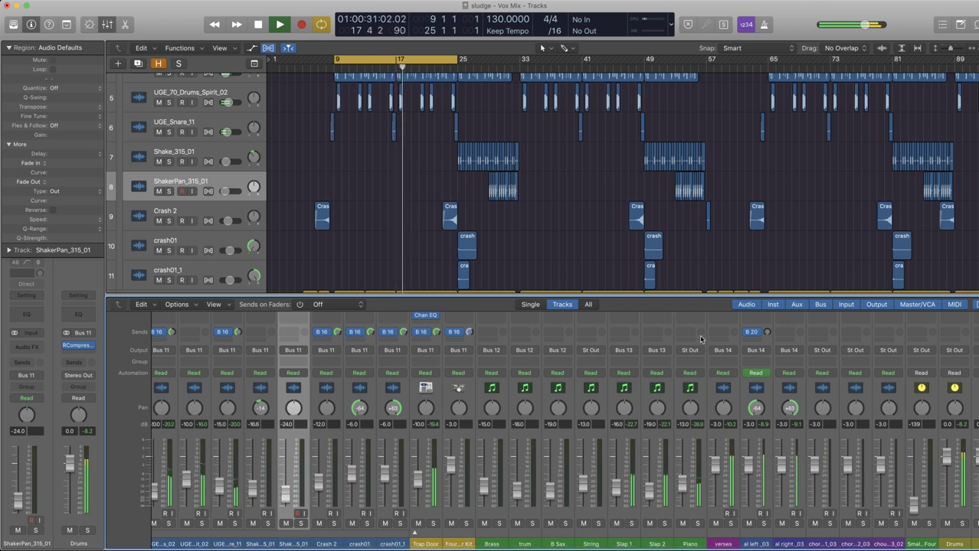
scroll(700, 340, right, 4)
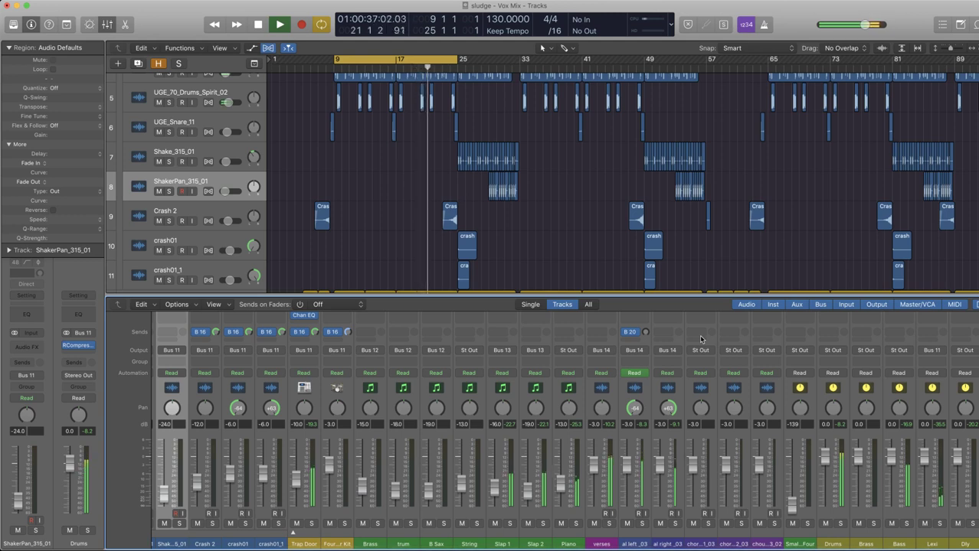
key(space)
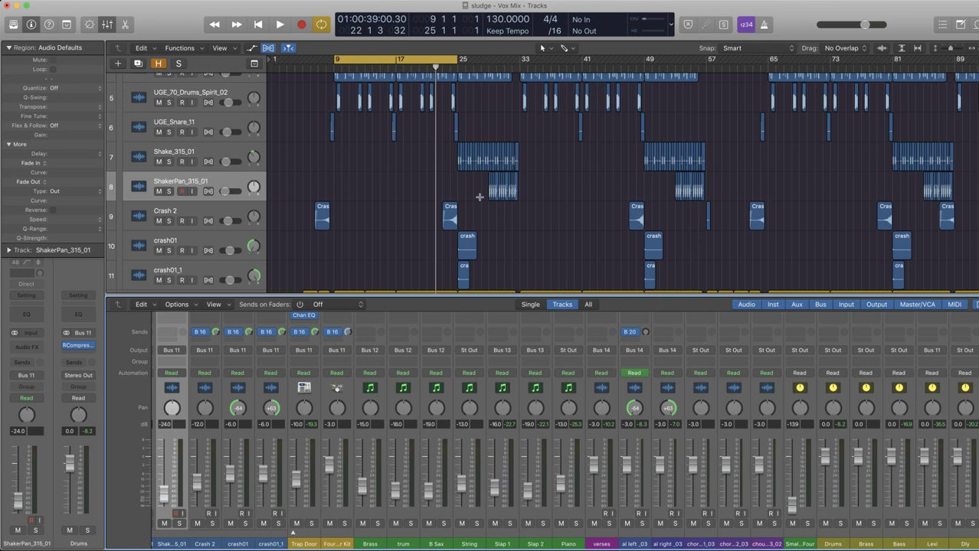
Shorten the cycle range to bars 17 through 25 and play it with the Vx Vs bus muted, then unmuted.
scroll(479, 197, down, 1)
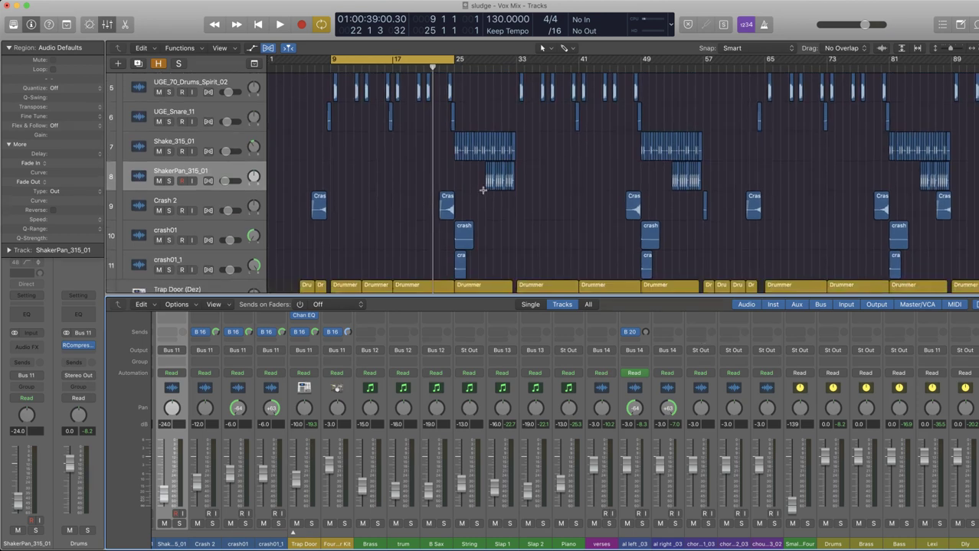
scroll(483, 190, down, 10)
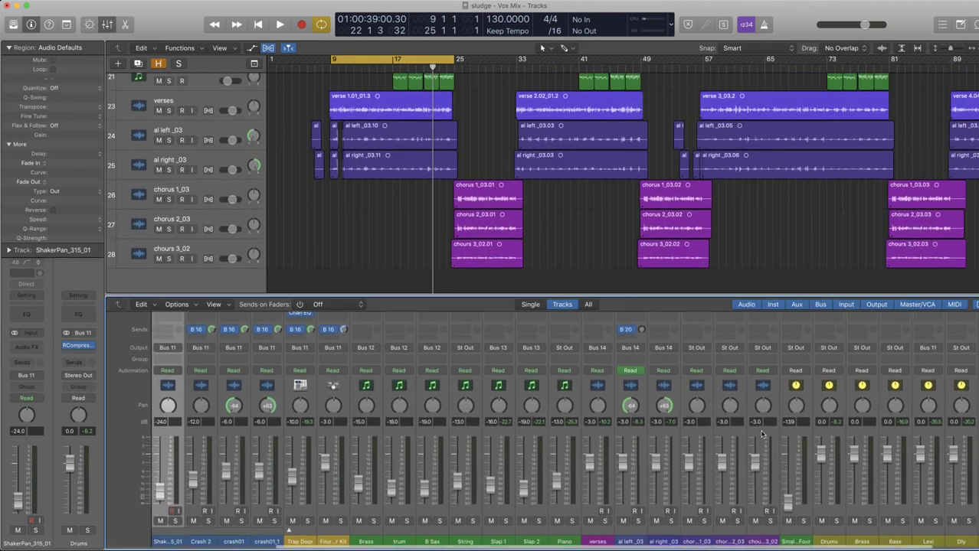
scroll(762, 435, right, 3)
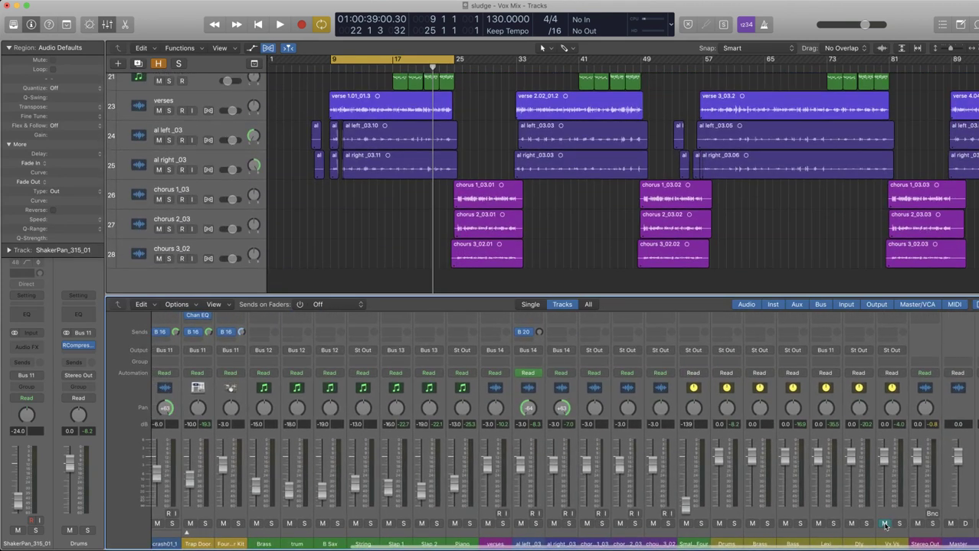
scroll(444, 107, up, 3)
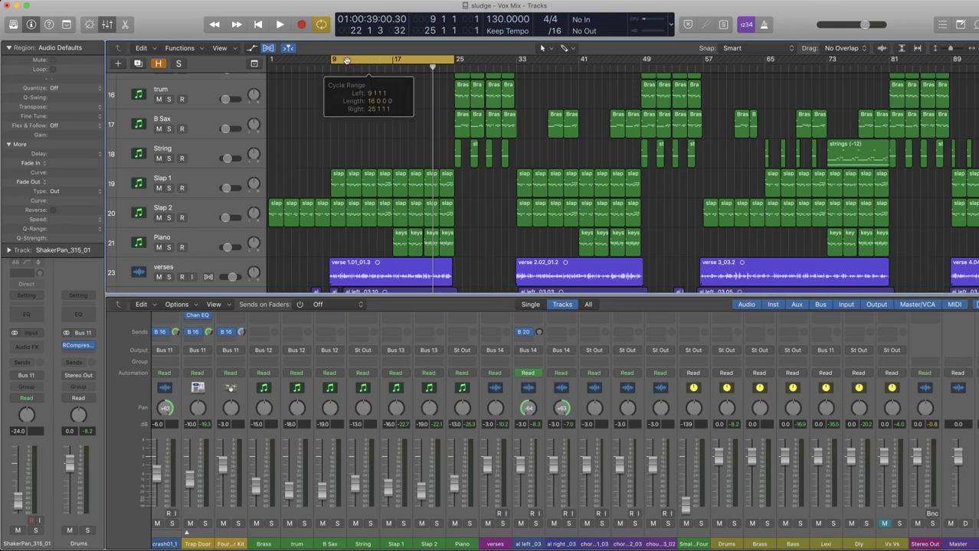
drag(333, 61, 394, 74)
key(space)
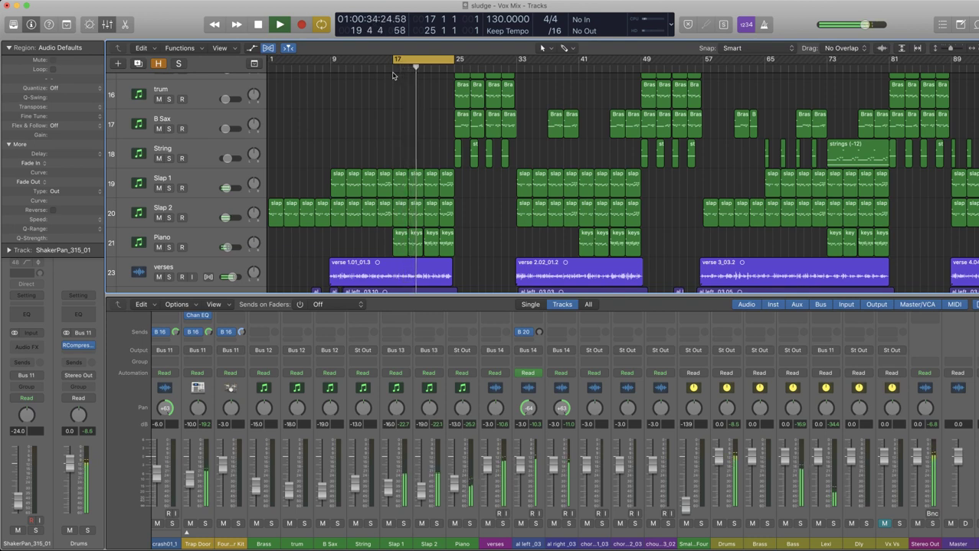
click(886, 524)
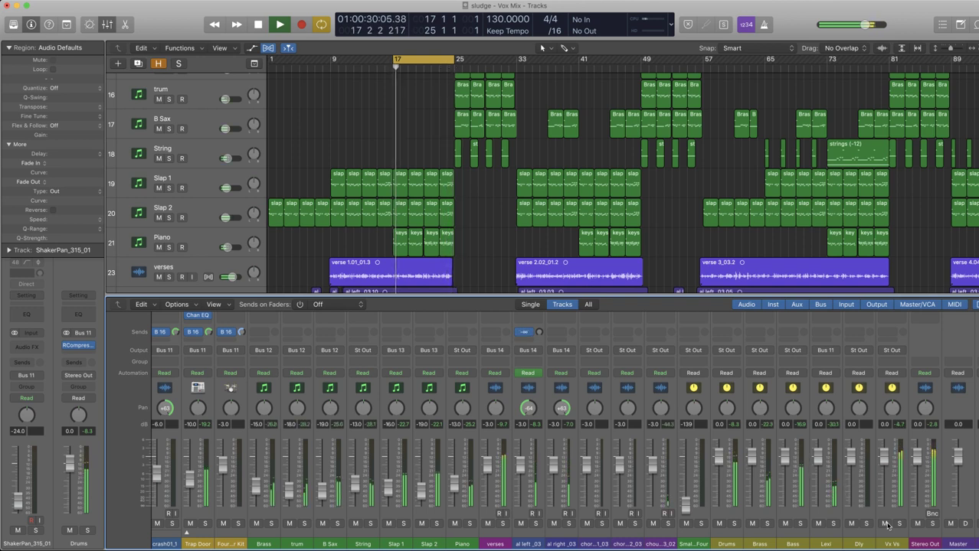
Raise the Piano fader to -11.0 dB and play the full mix within the bar 17–25 cycle.
key(space)
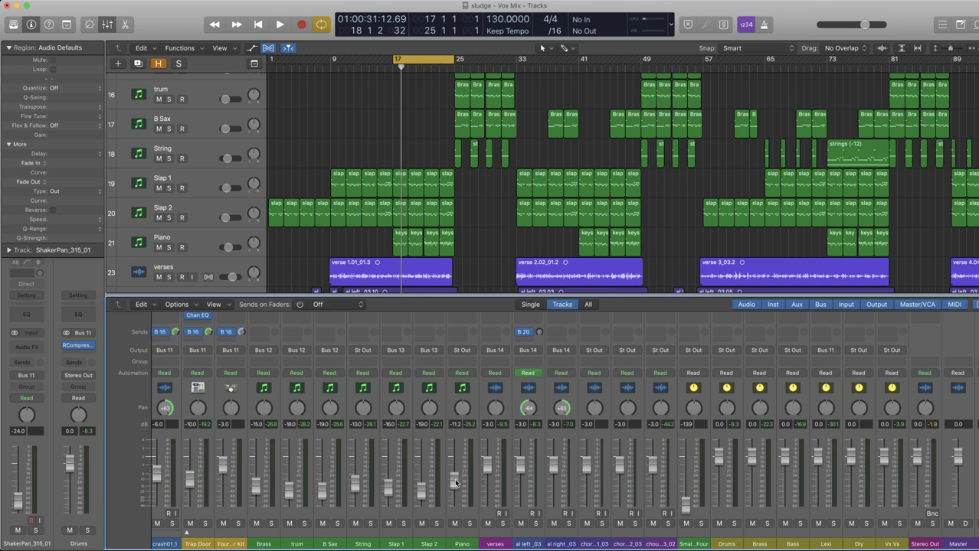
key(space)
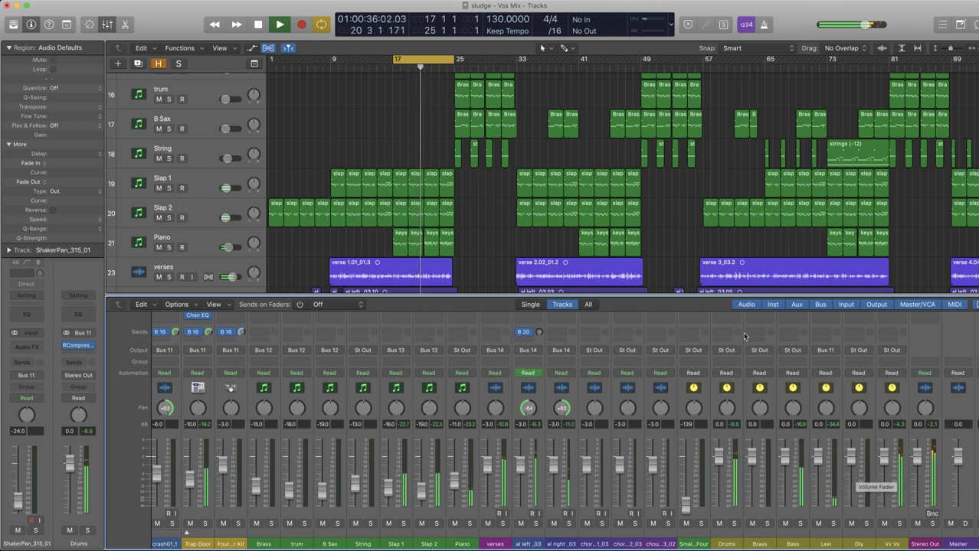
scroll(465, 184, down, 3)
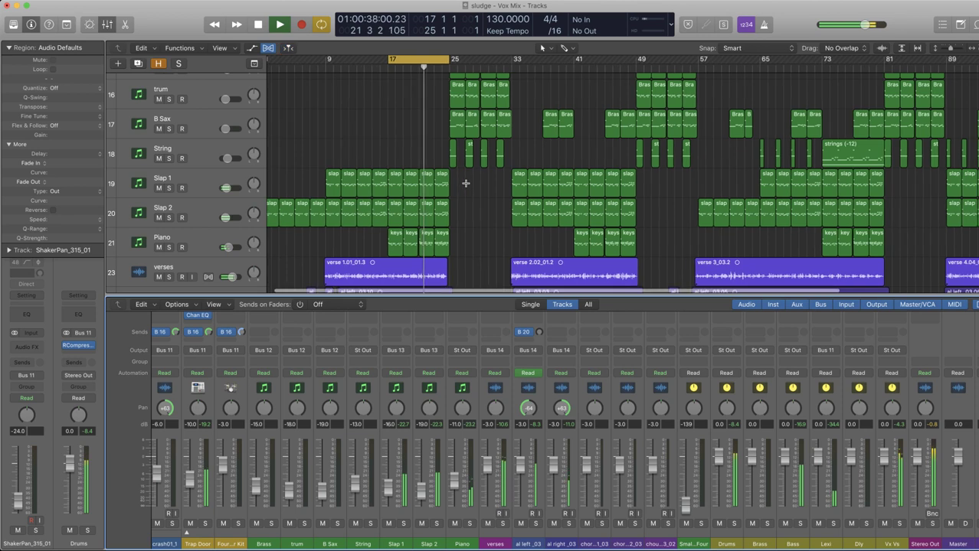
scroll(465, 184, up, 3)
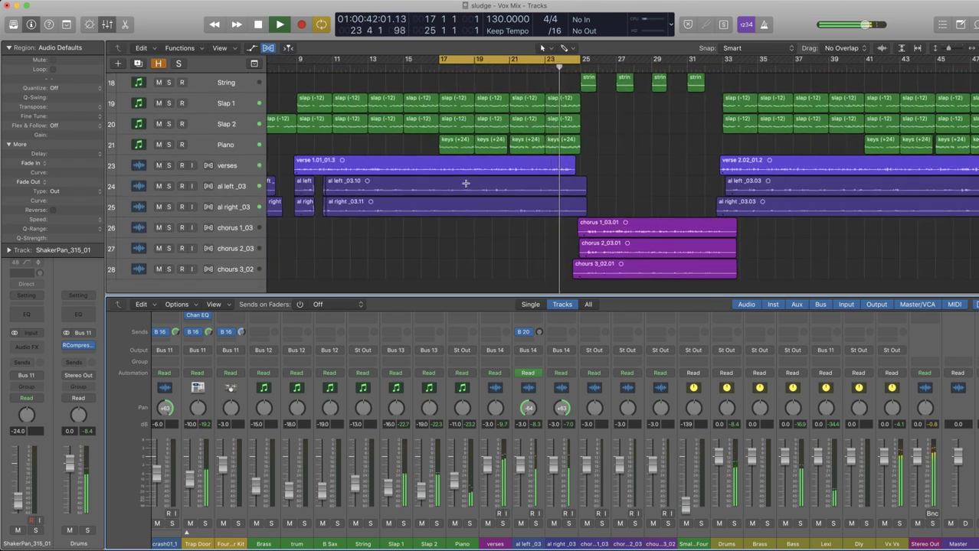
key(space)
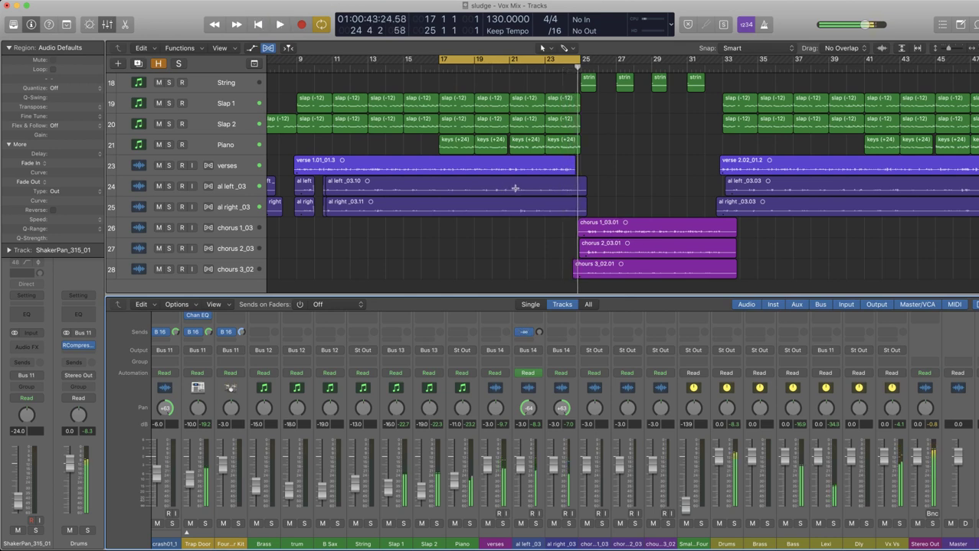
Solo the Piano and verses tracks and play them together from bar 17.
key(Up)
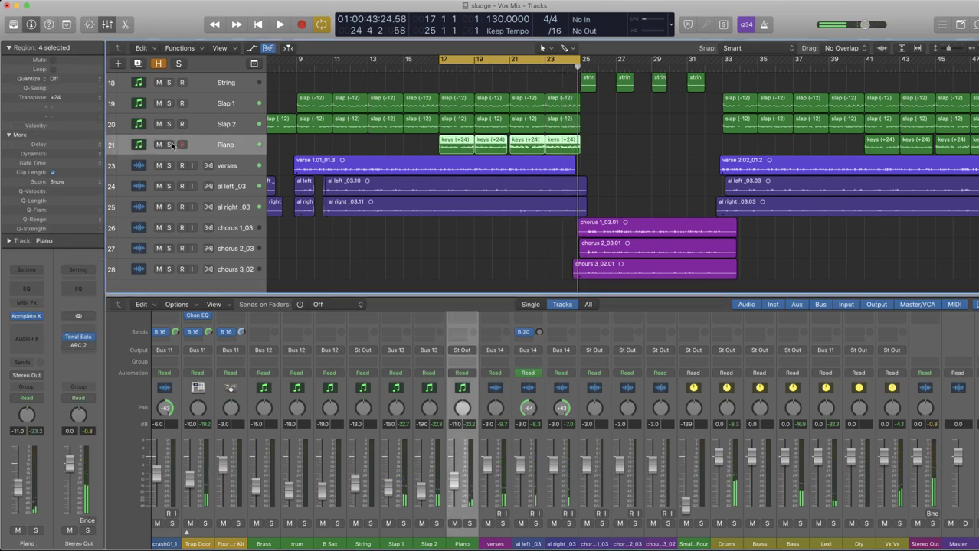
key(s)
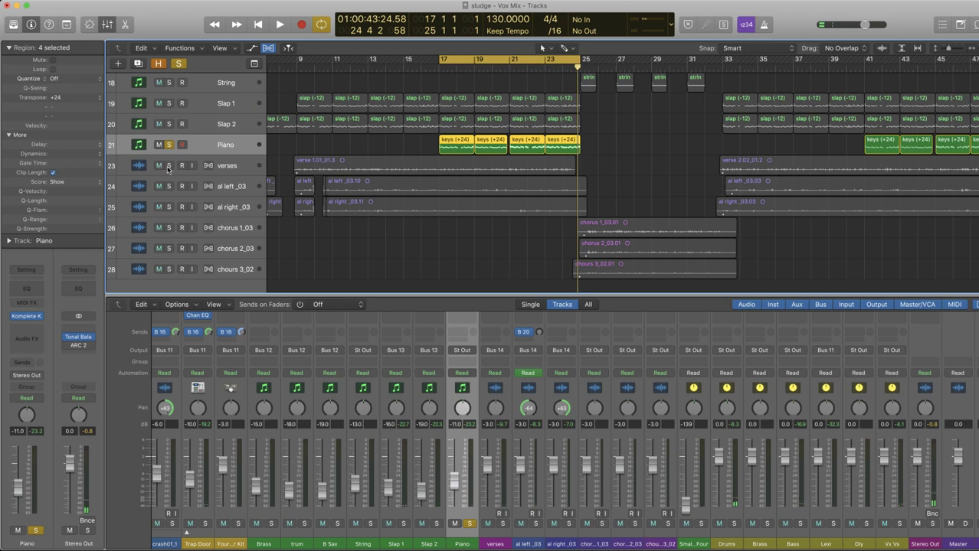
click(169, 165)
key(space)
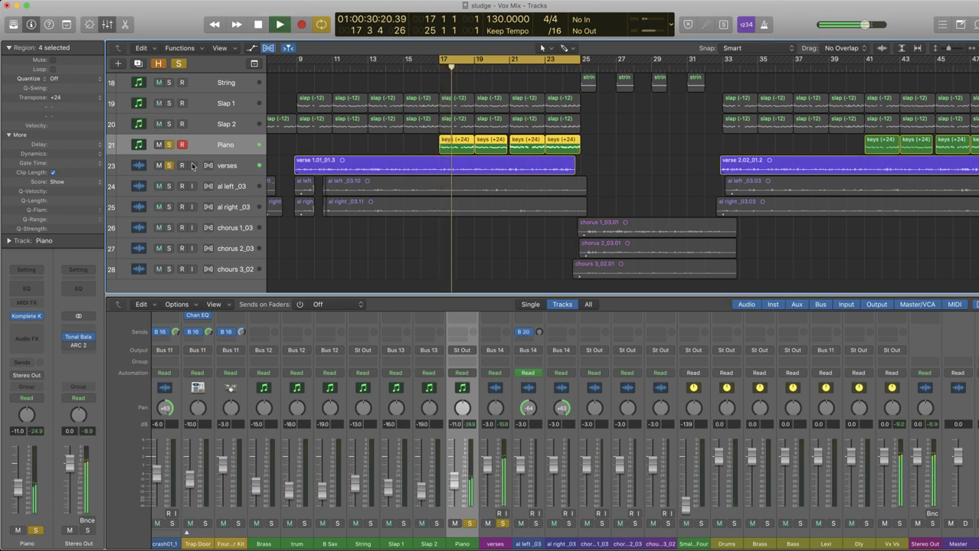
scroll(573, 347, up, 3)
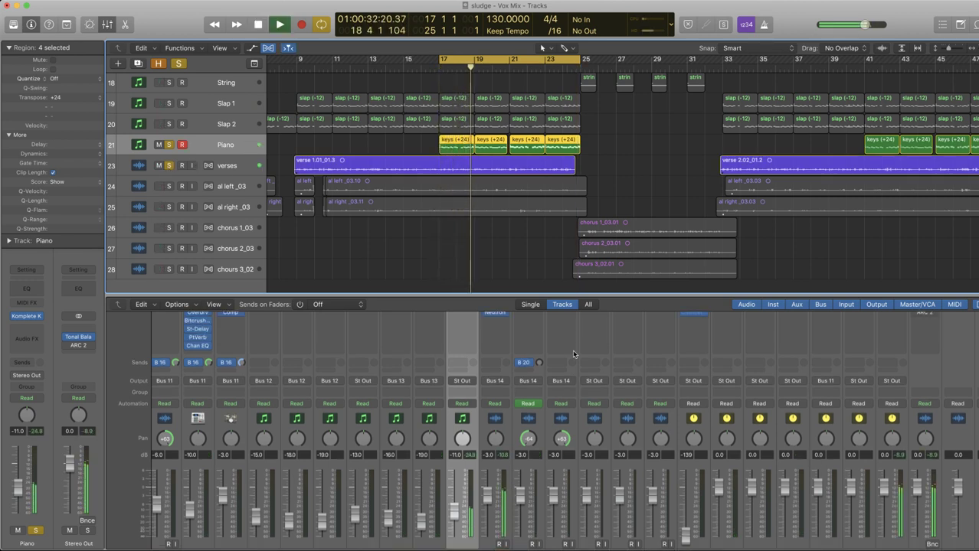
scroll(575, 347, down, 3)
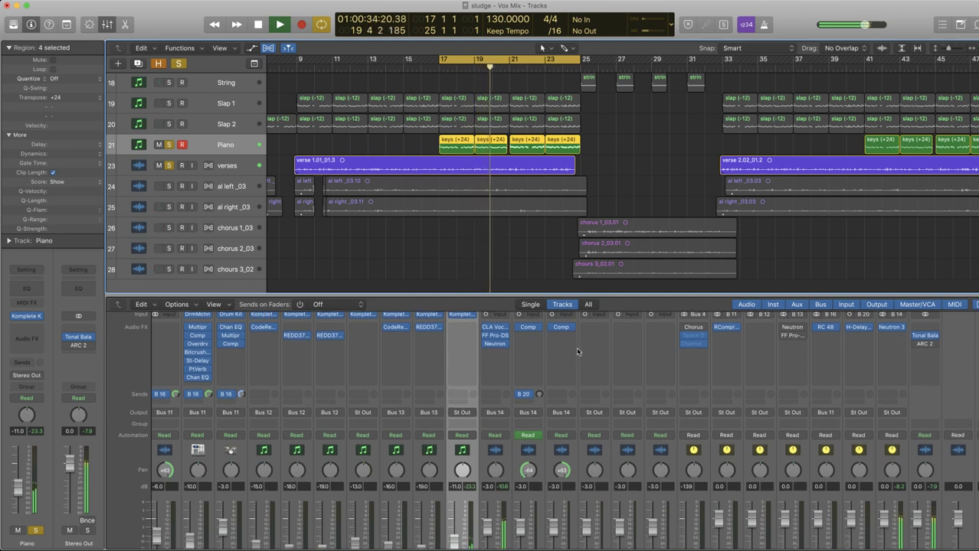
scroll(578, 352, up, 3)
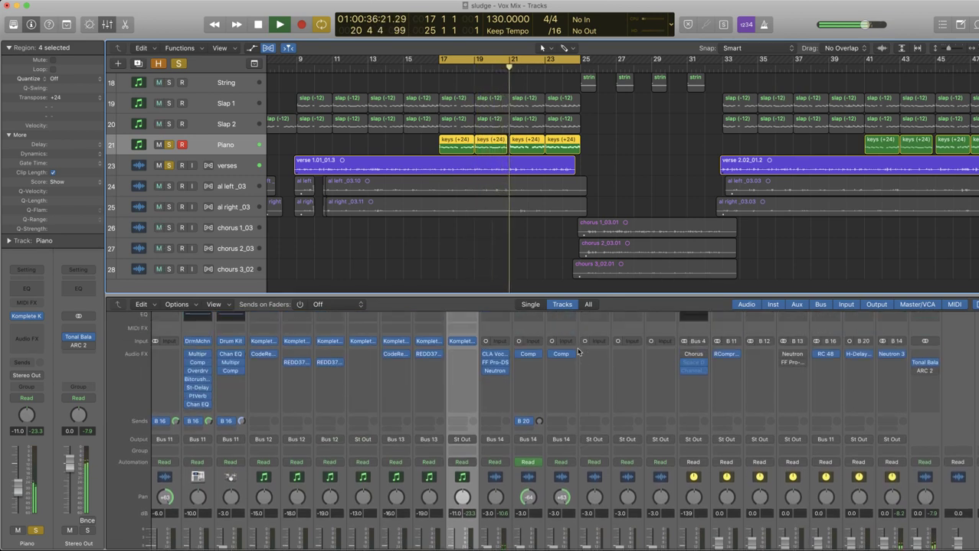
key(space)
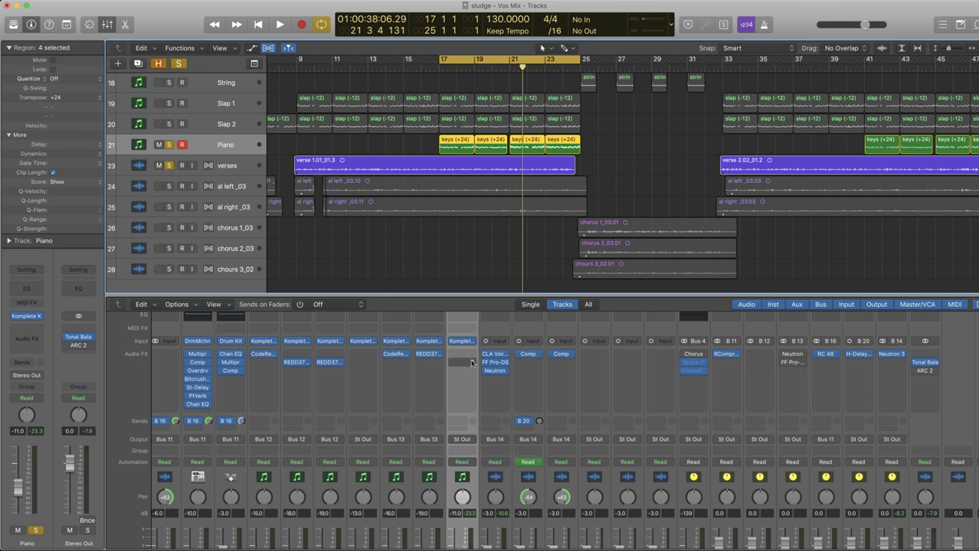
Insert a Compressor on the Piano channel and set its side chain source to Audio 17.
scroll(470, 405, up, 3)
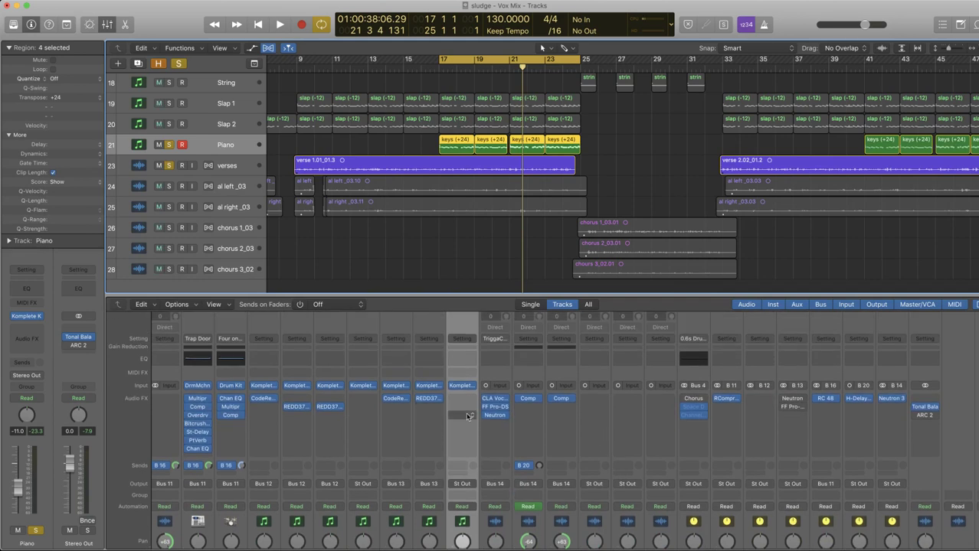
click(461, 350)
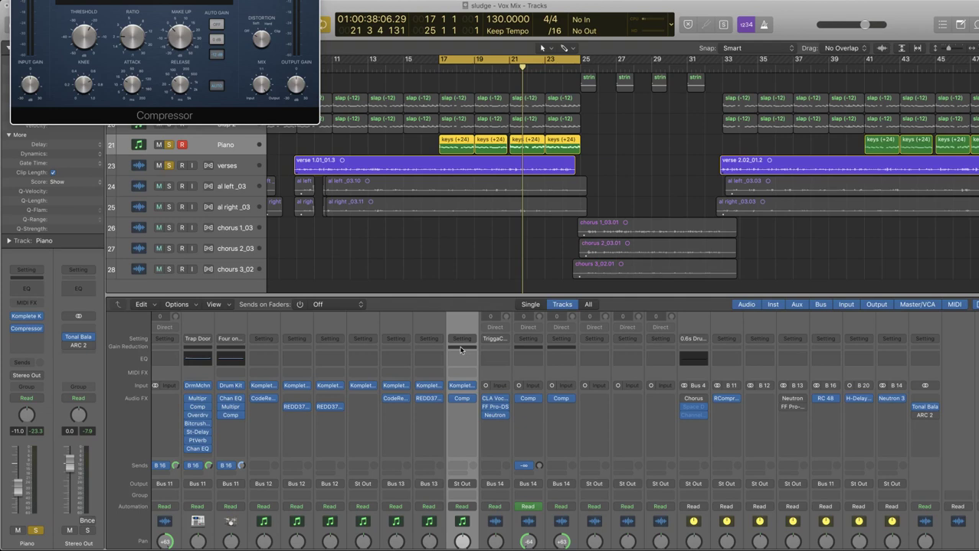
drag(197, 0, 867, 161)
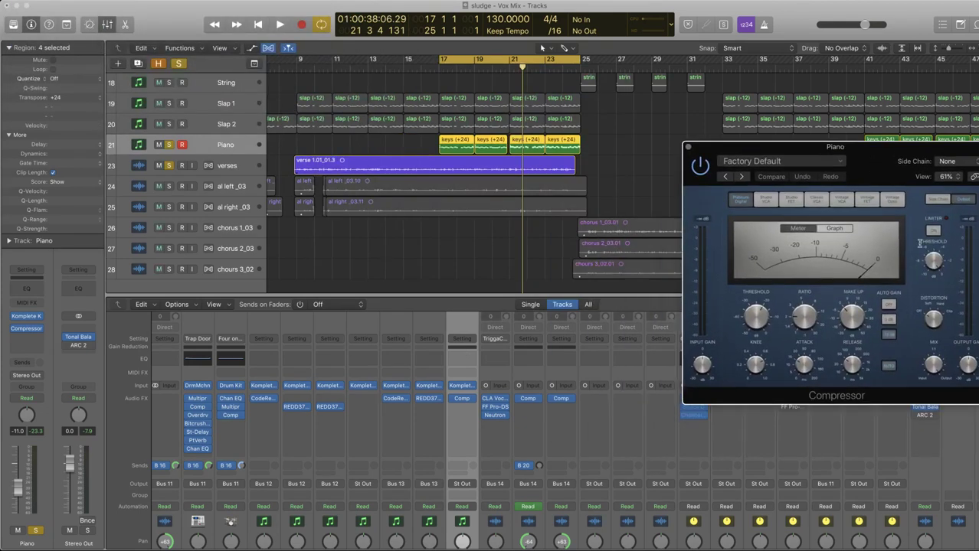
click(949, 162)
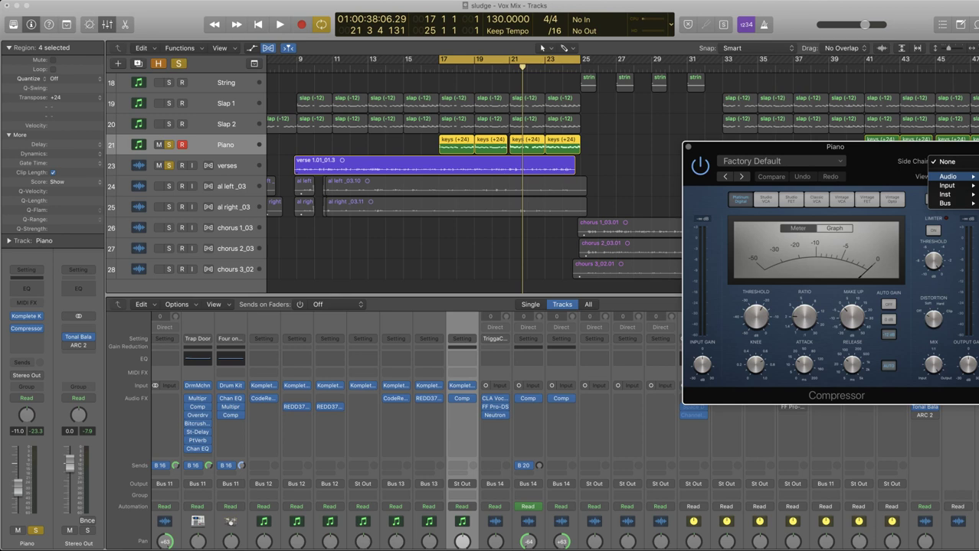
click(977, 199)
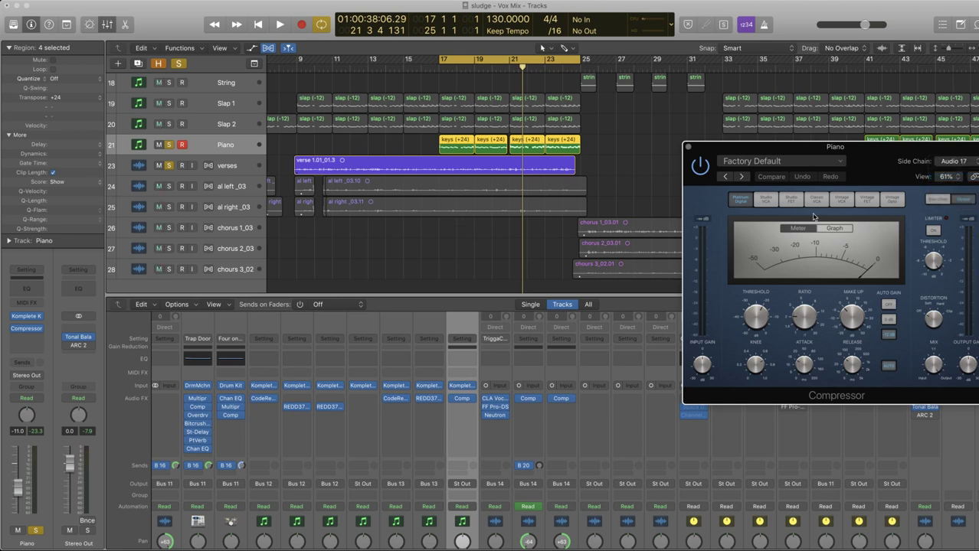
Turn off the Piano compressor's auto gain and lower its threshold to -19.5 dB while playing against the vocal.
key(space)
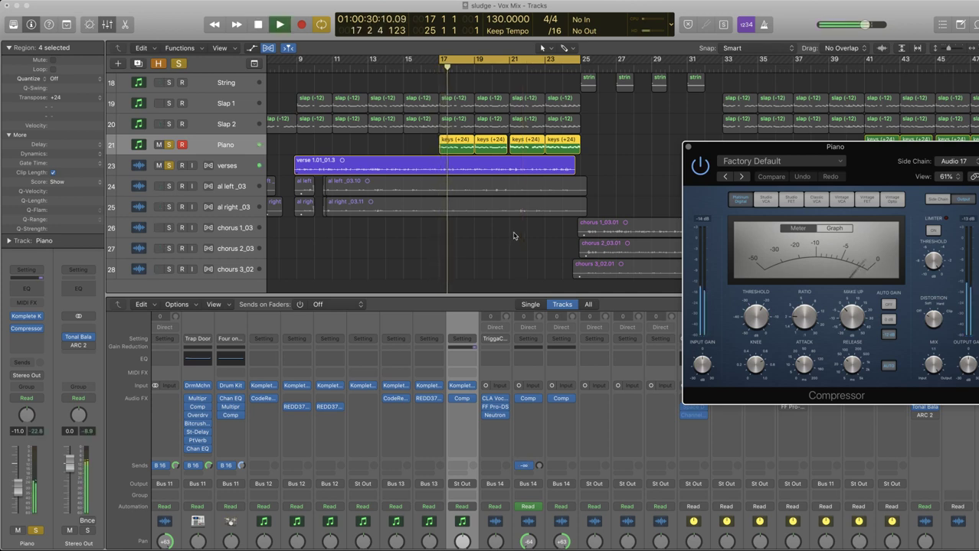
key(space)
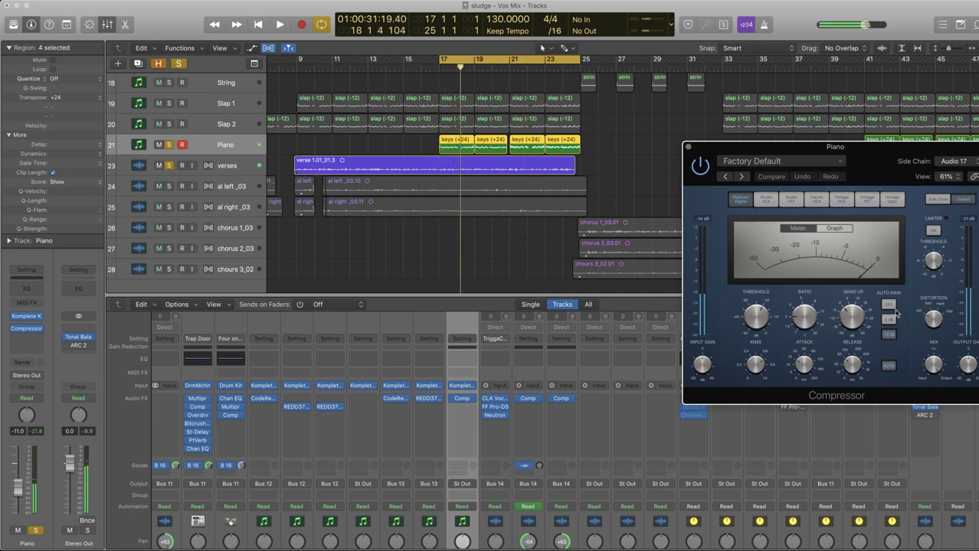
click(887, 321)
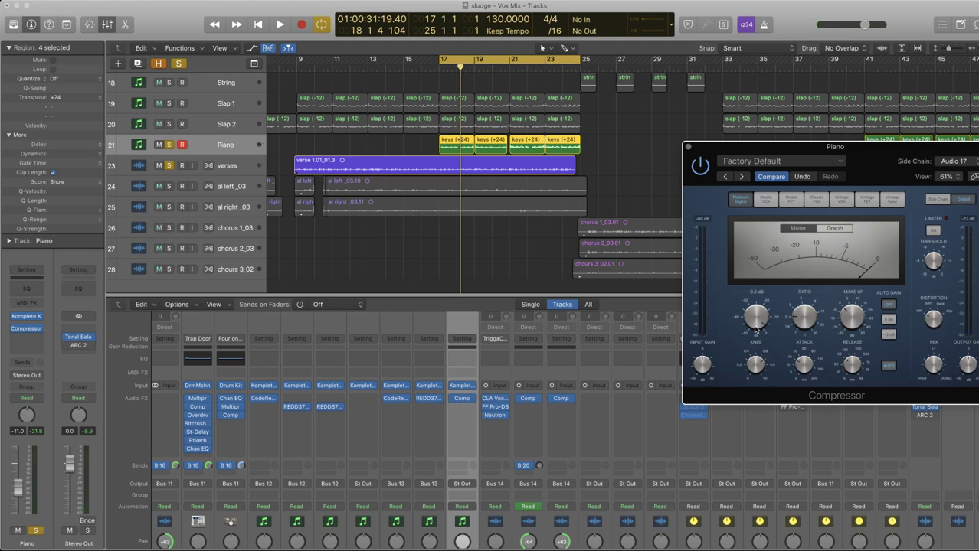
key(space)
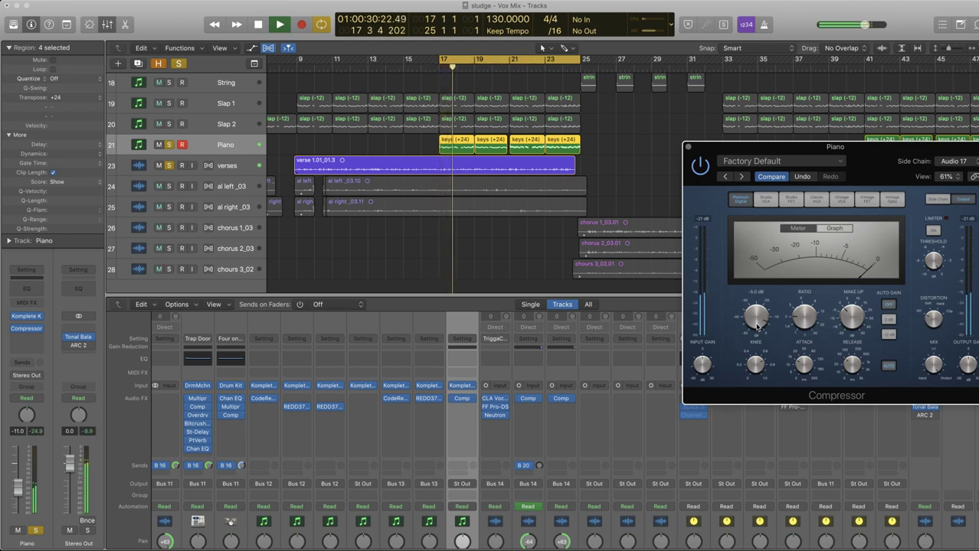
drag(757, 326, 758, 356)
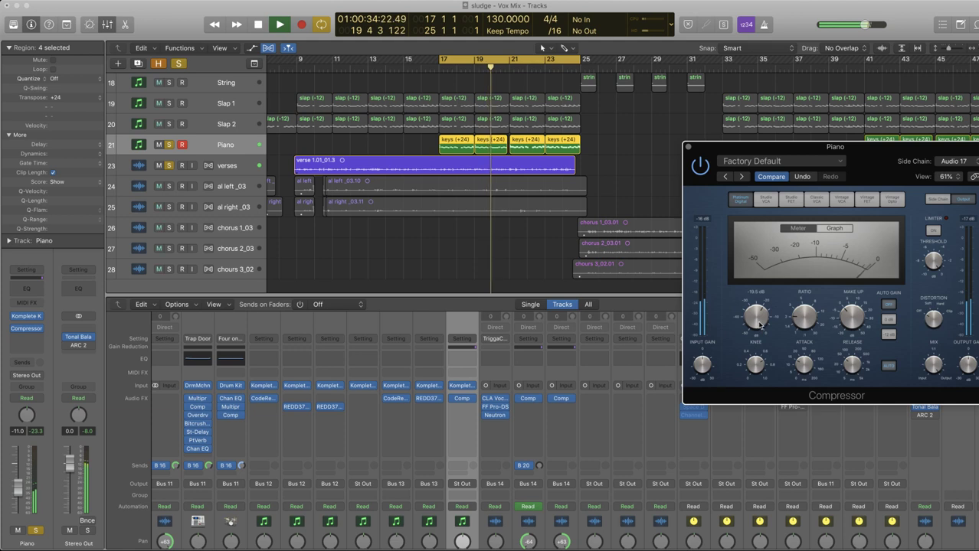
click(689, 148)
Enlarge the Piano regions in the arrangement, unsolo verses, and play the Piano part alone.
key(super+Right)
key(super+Right)
key(super+Right)
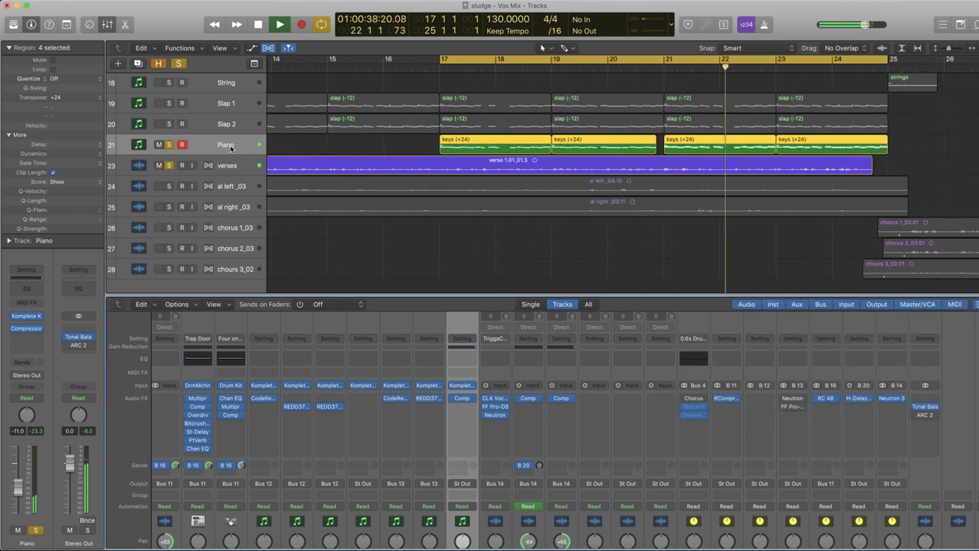
key(super+Down)
key(super+Down)
click(201, 154)
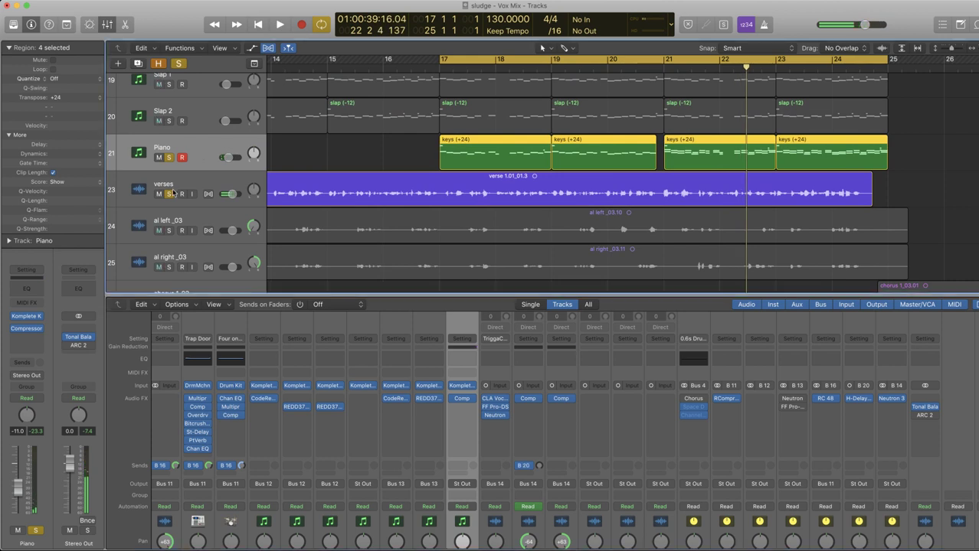
click(169, 195)
key(super+Down)
key(super+Down)
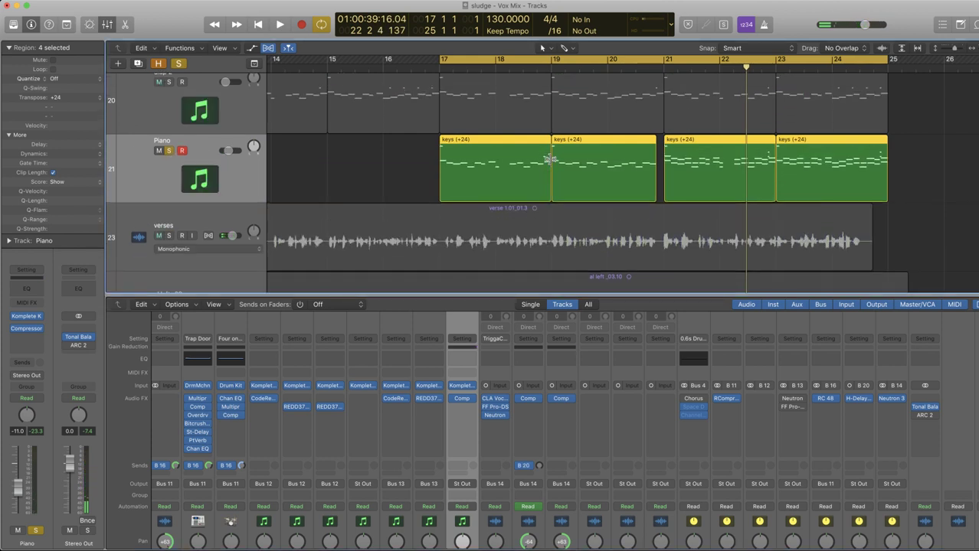
key(space)
Add a send from the Piano channel to Bus 20 (Dly) and adjust its send level.
scroll(510, 416, down, 5)
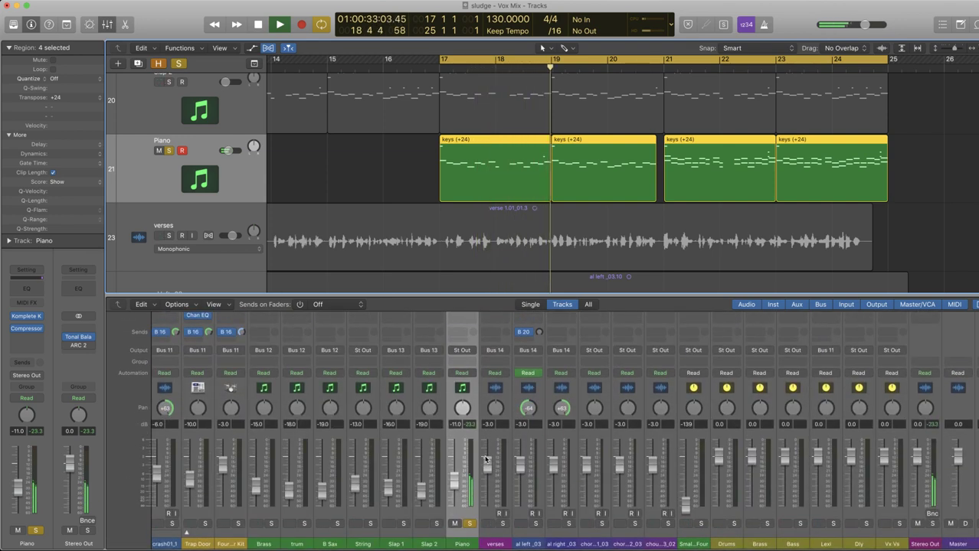
scroll(475, 422, up, 5)
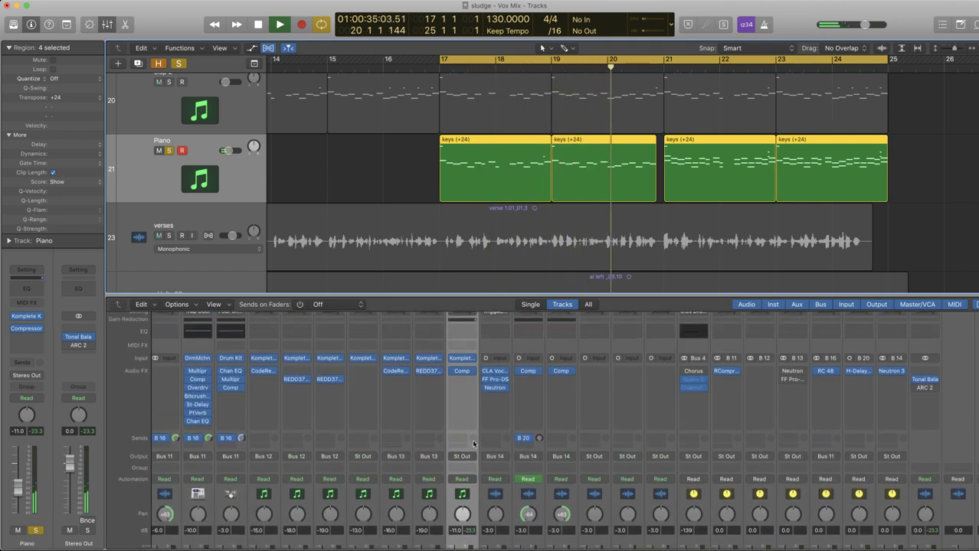
click(470, 407)
mouse_move(483, 458)
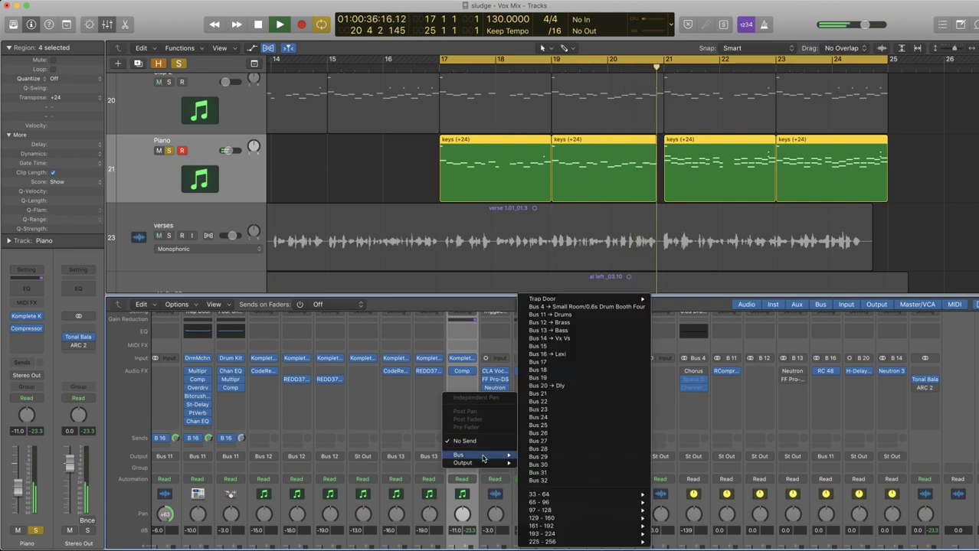
click(635, 391)
drag(475, 440, 473, 450)
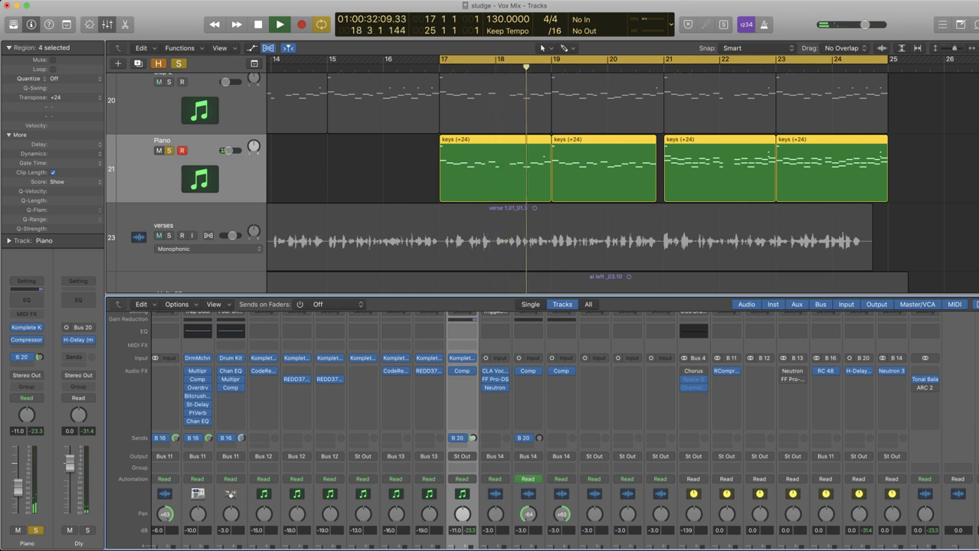
Unsolo the Piano track and play it within the full mix.
scroll(486, 491, down, 5)
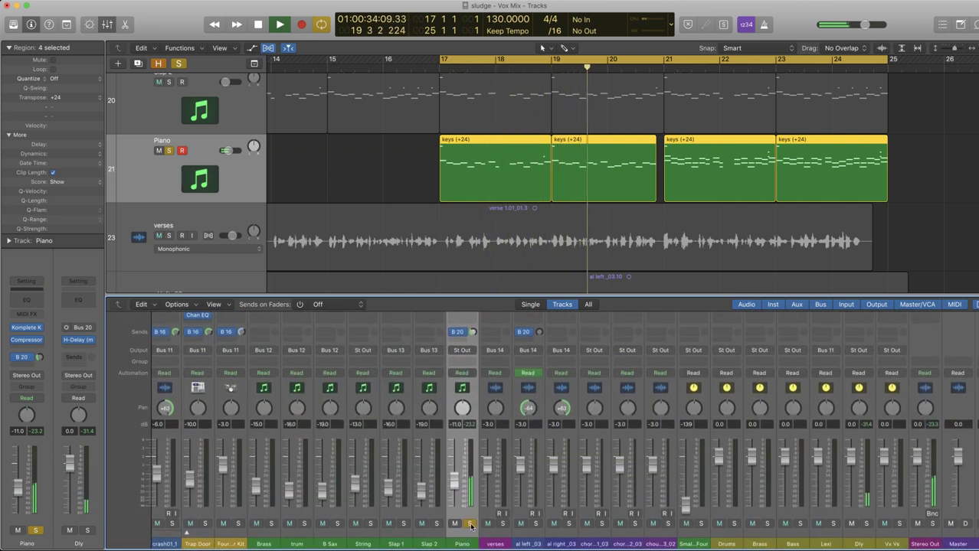
key(s)
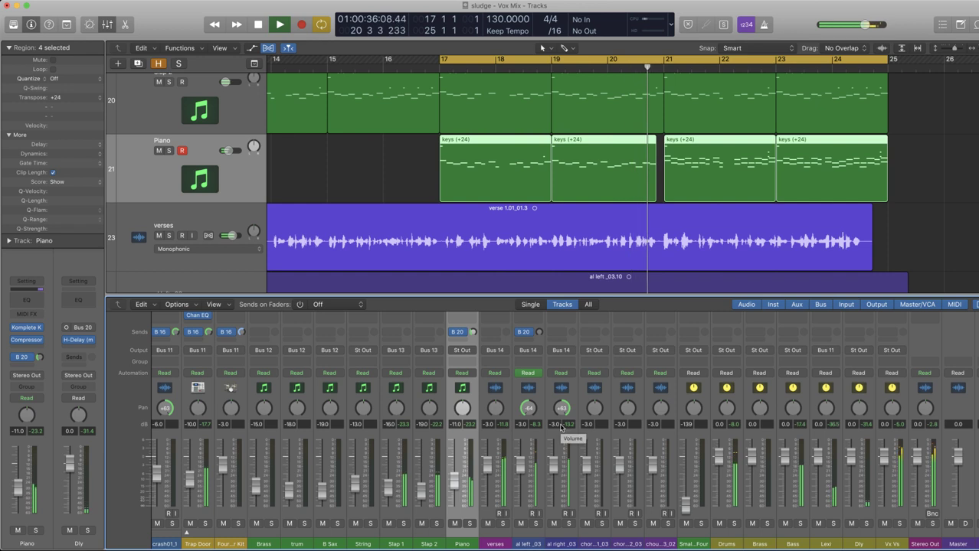
key(space)
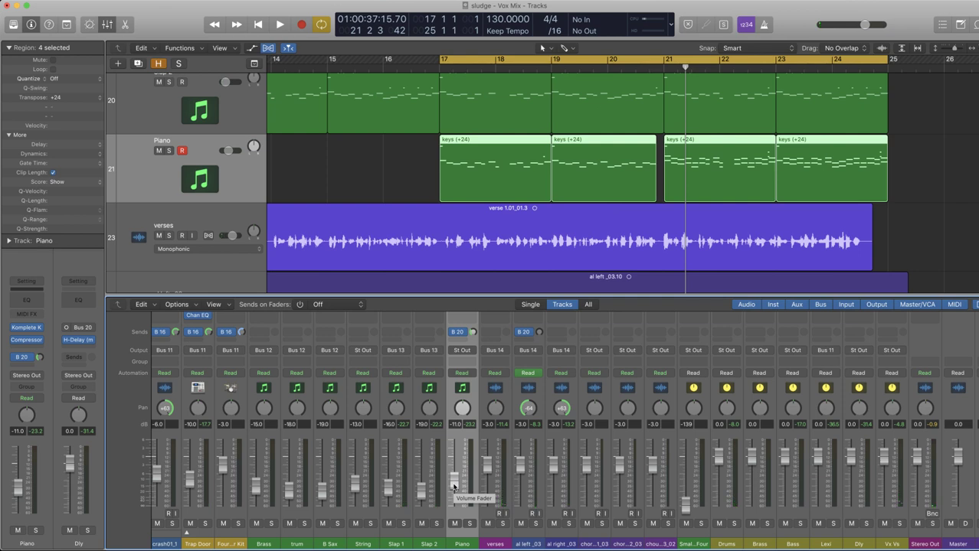
Reset the Piano fader to 0.0 dB, bring it to -5.5 dB during playback, and deselect the keys regions.
alt+click(453, 487)
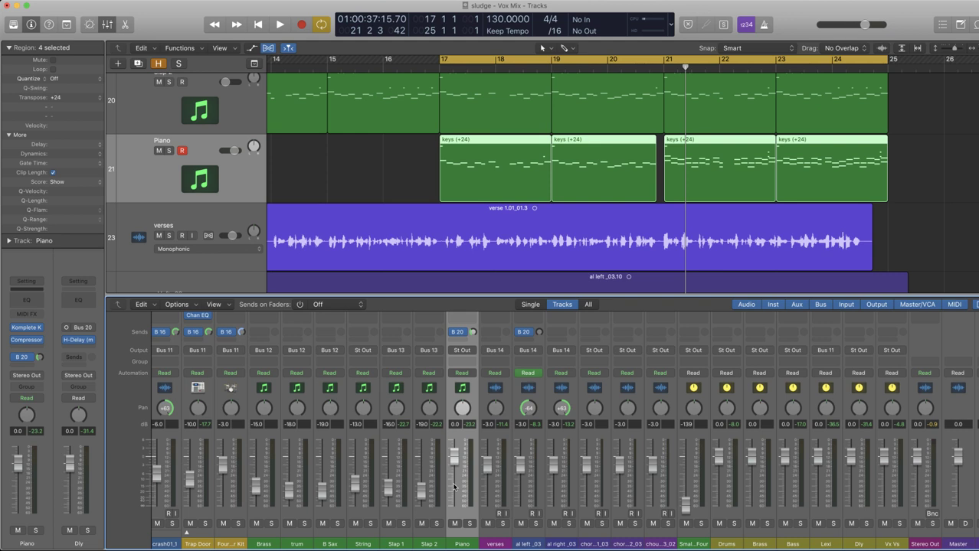
key(space)
drag(453, 458, 453, 464)
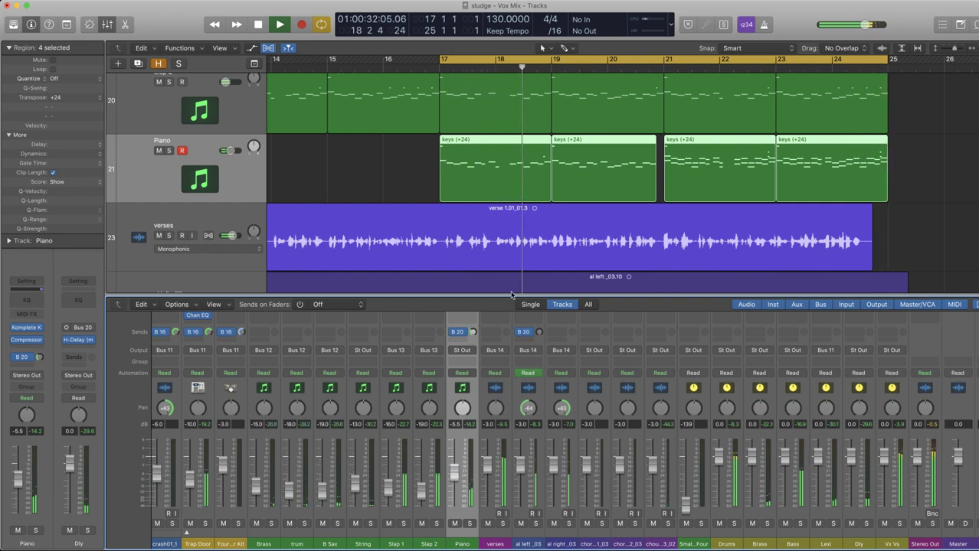
click(422, 149)
scroll(421, 146, down, 5)
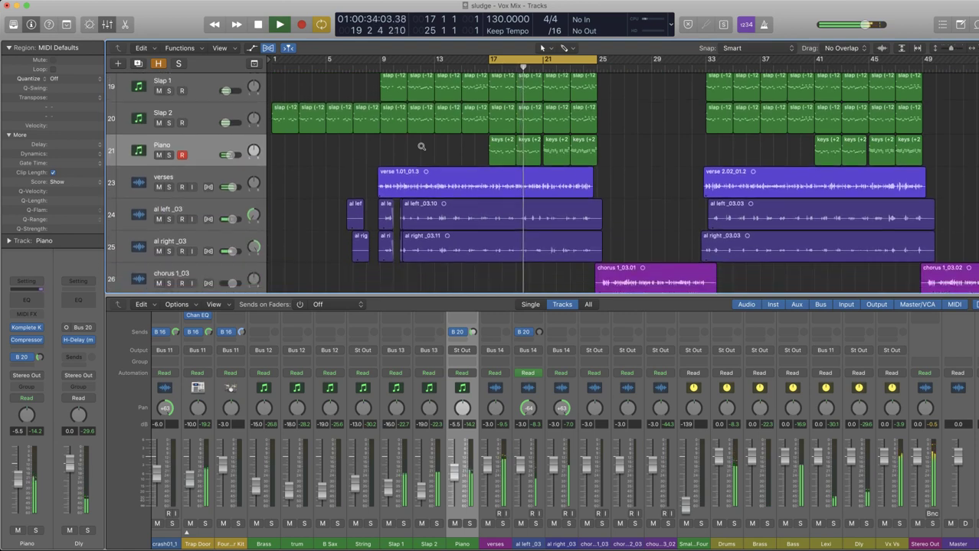
Review the whole arrangement from the Drums stack down to the chorus vocals, and save the project.
scroll(422, 146, down, 5)
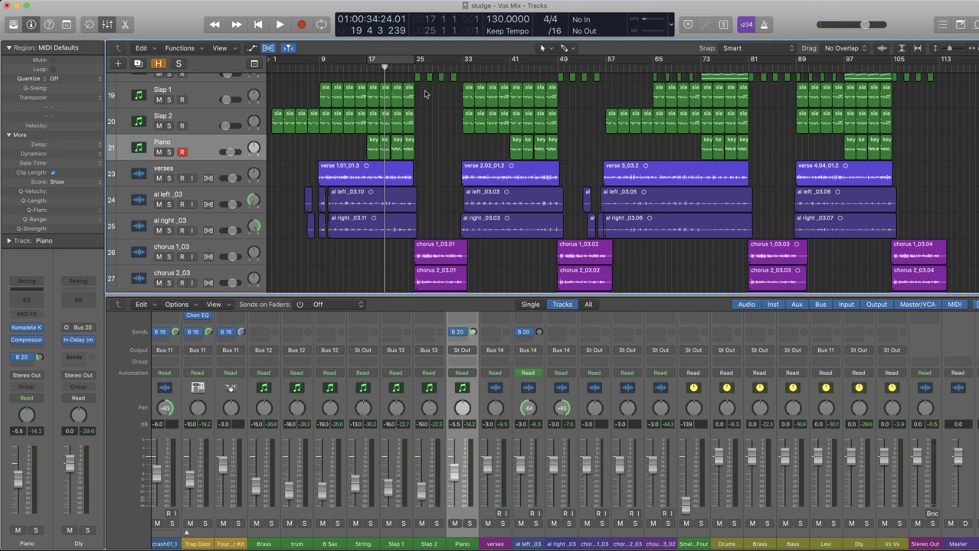
scroll(425, 92, down, 5)
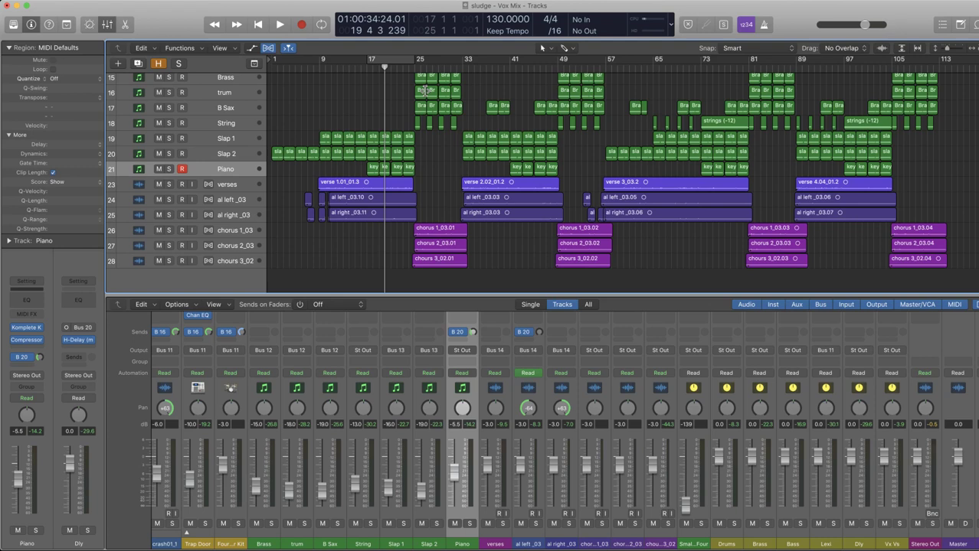
scroll(431, 138, up, 10)
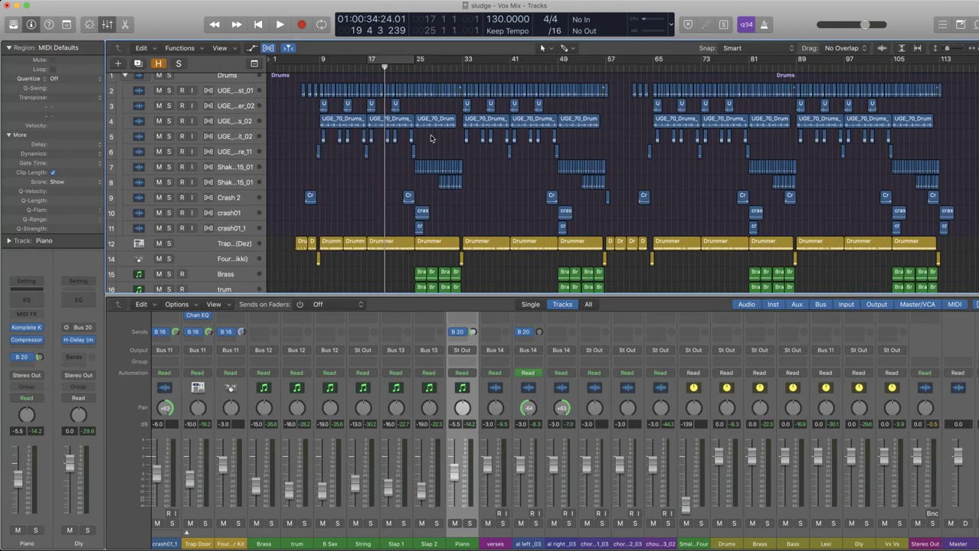
scroll(430, 138, down, 6)
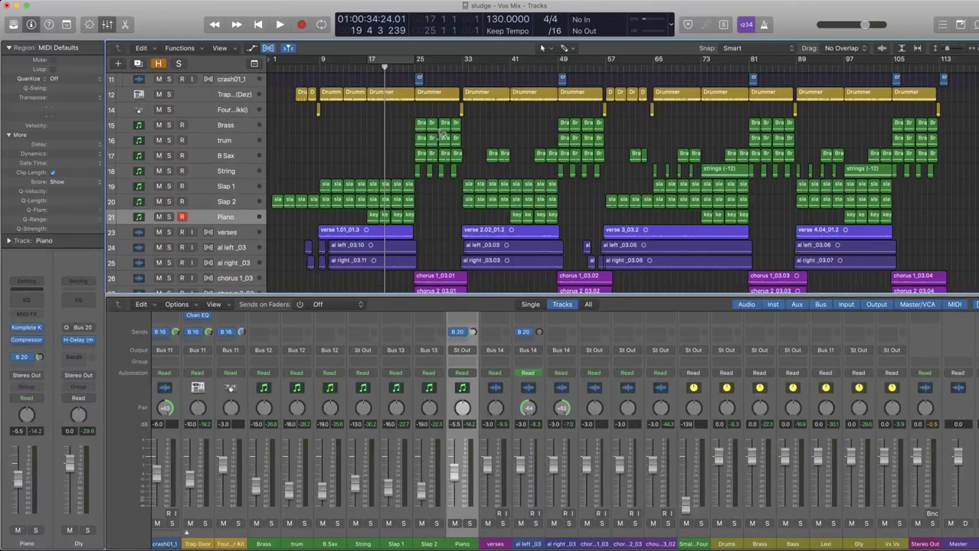
scroll(462, 135, up, 6)
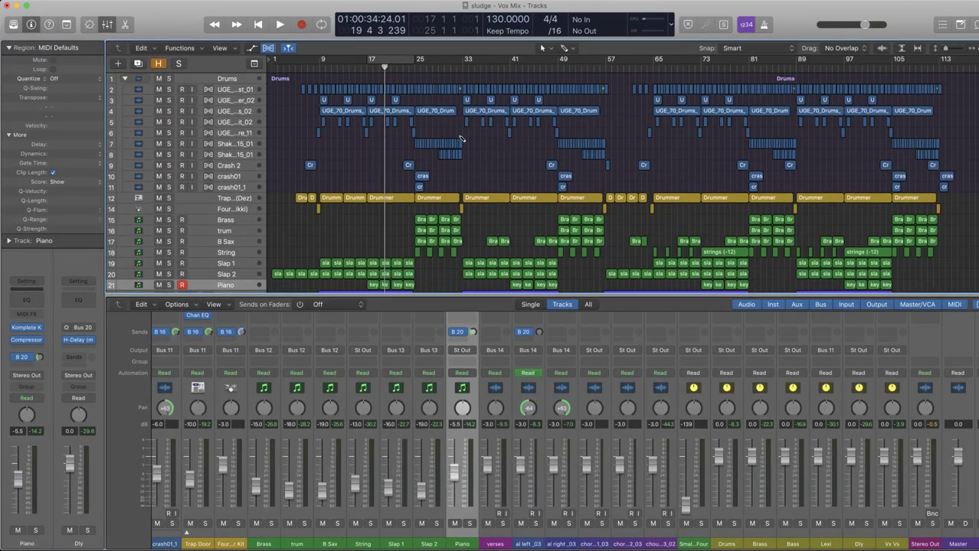
key(super+s)
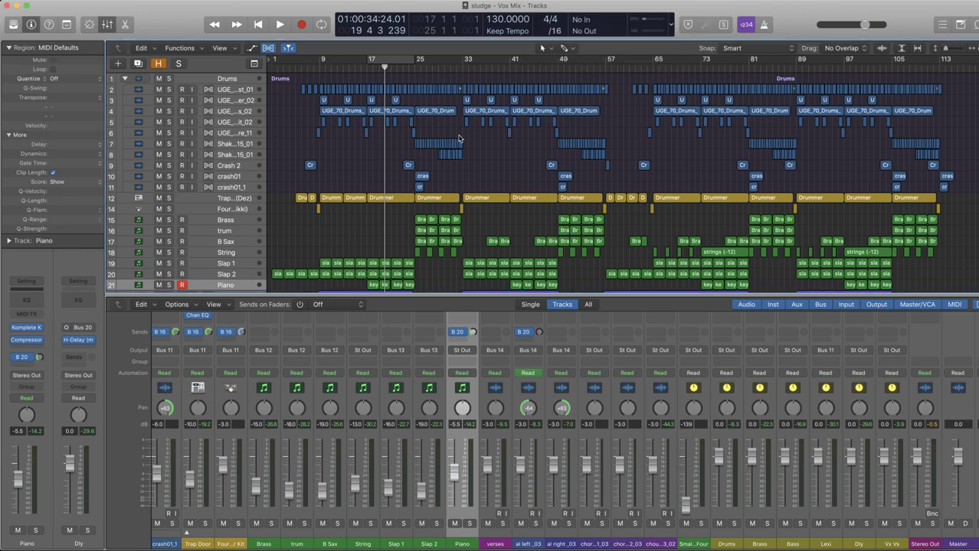